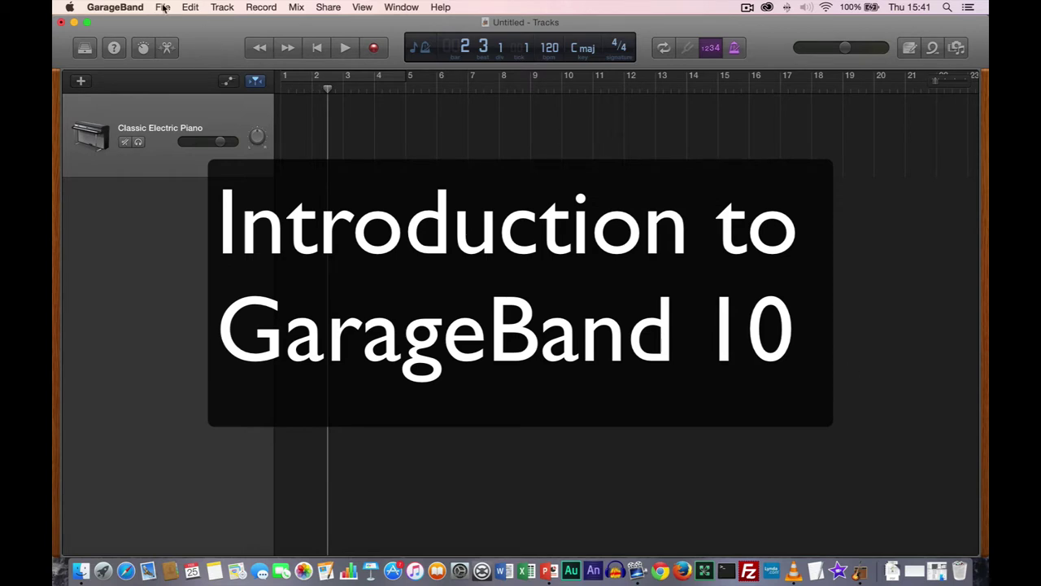
- Close the untitled project without saving it and clear the presentation window from behind the project chooser
click(168, 21)
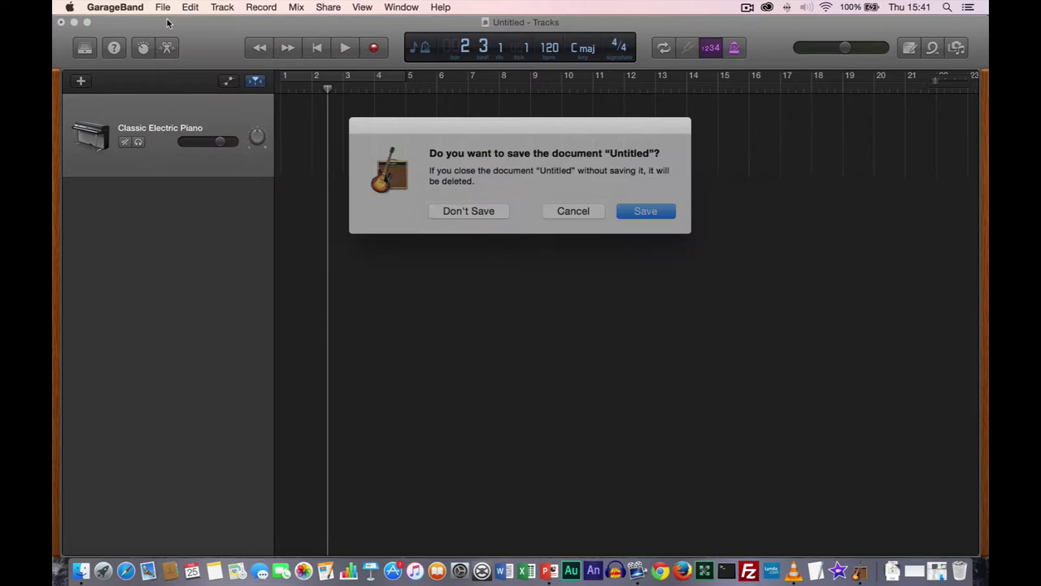
click(480, 206)
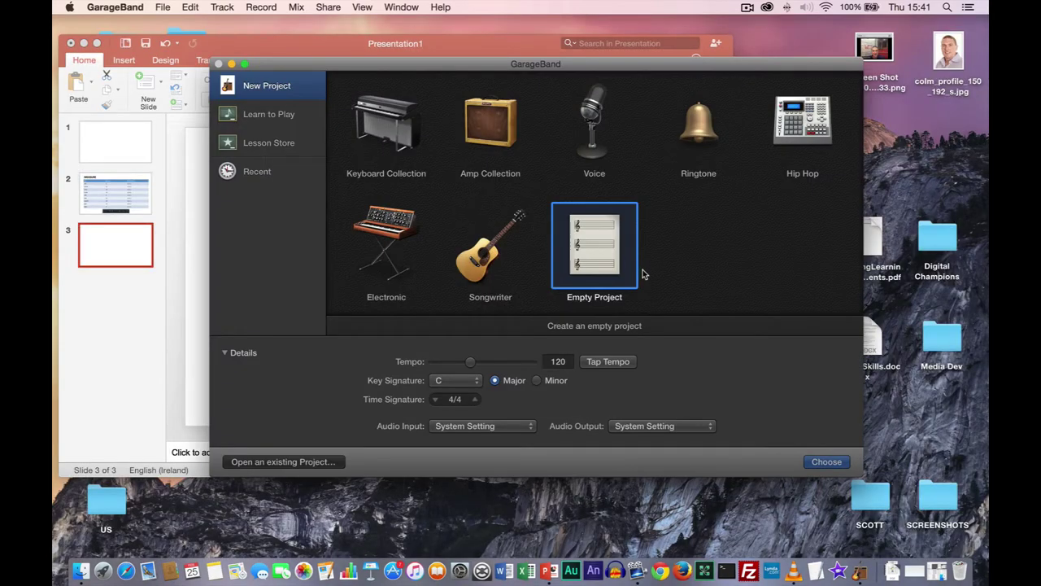
click(225, 353)
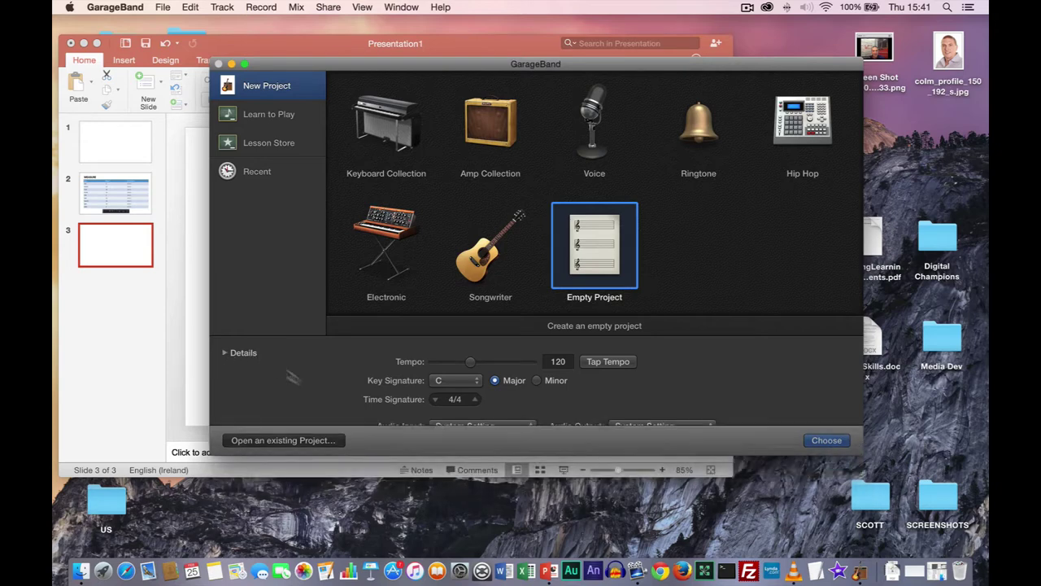
click(83, 44)
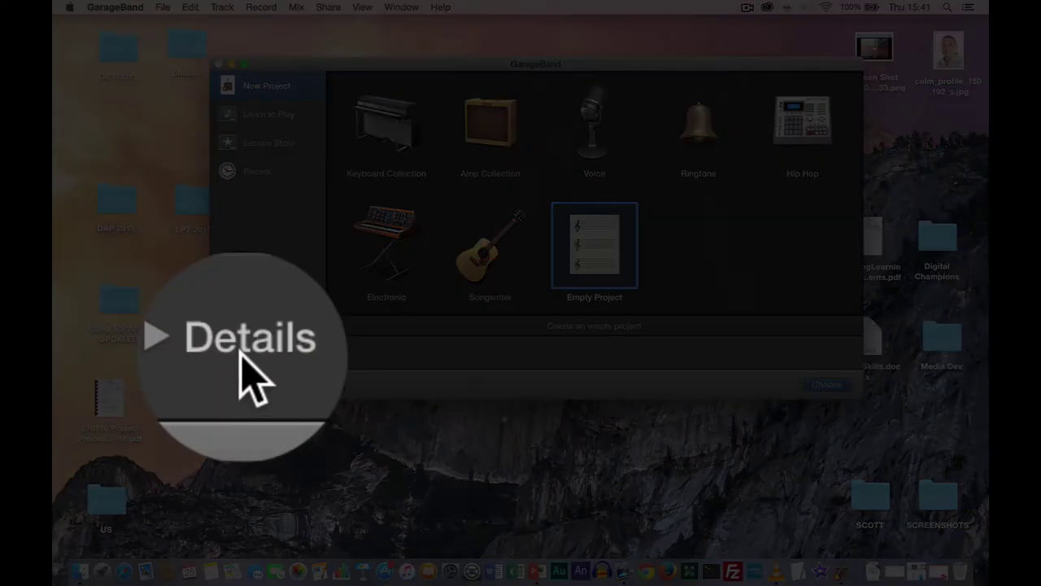
- Review the new project's details, keep the key signature at C, and create a project from the Empty Project template
click(238, 354)
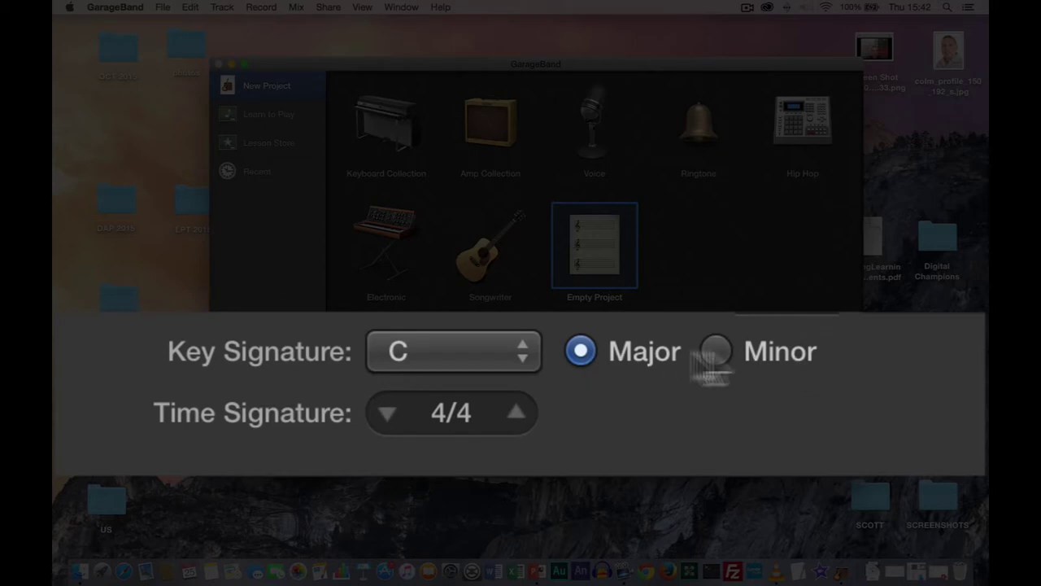
click(474, 377)
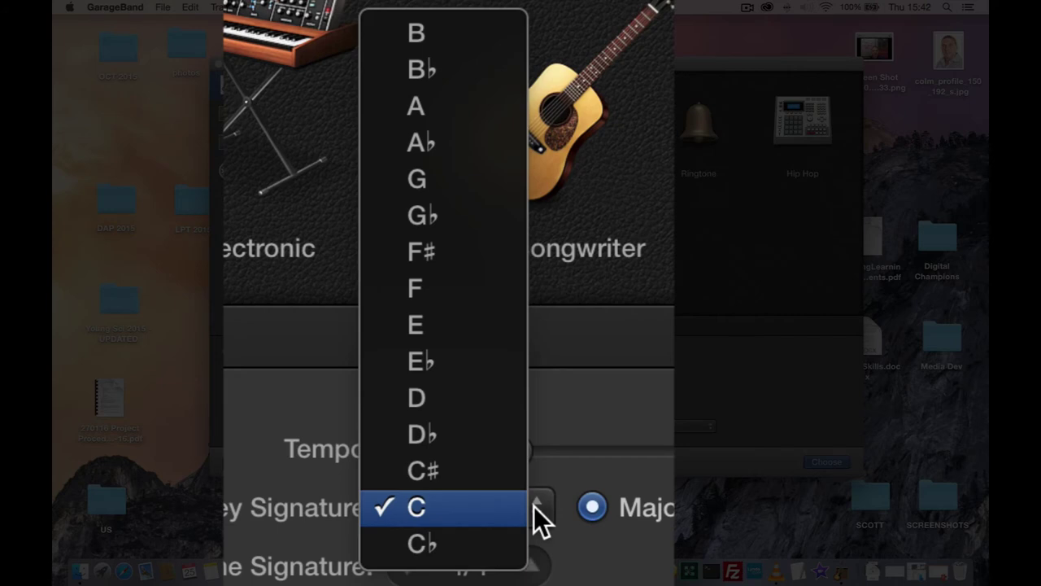
click(523, 506)
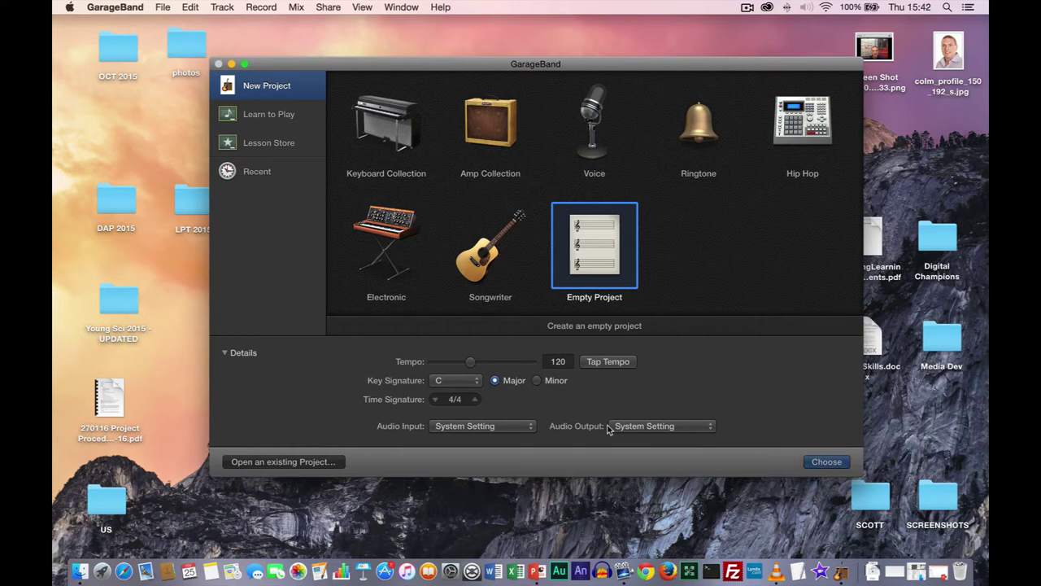
click(244, 354)
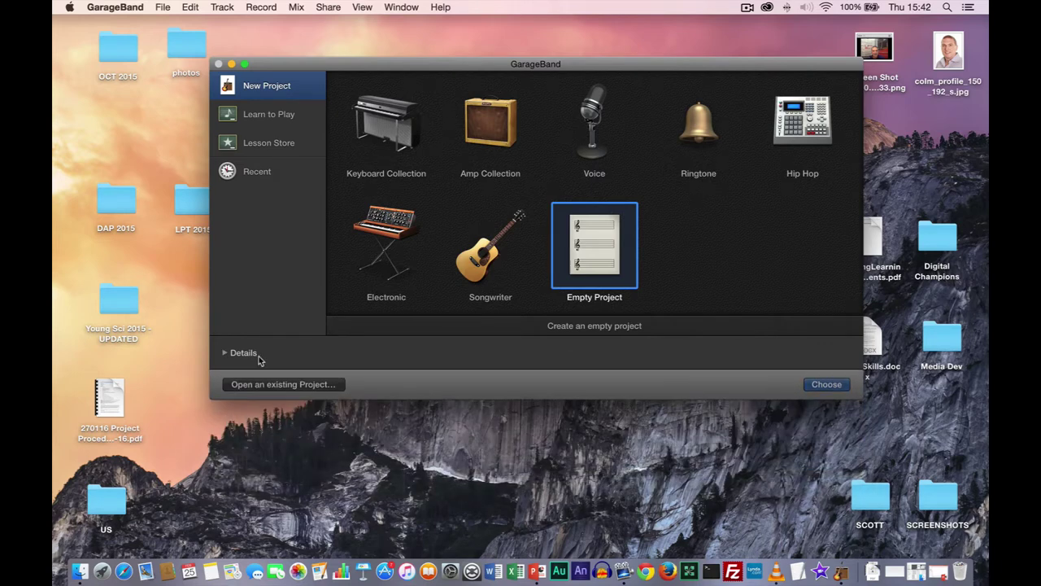
double_click(599, 260)
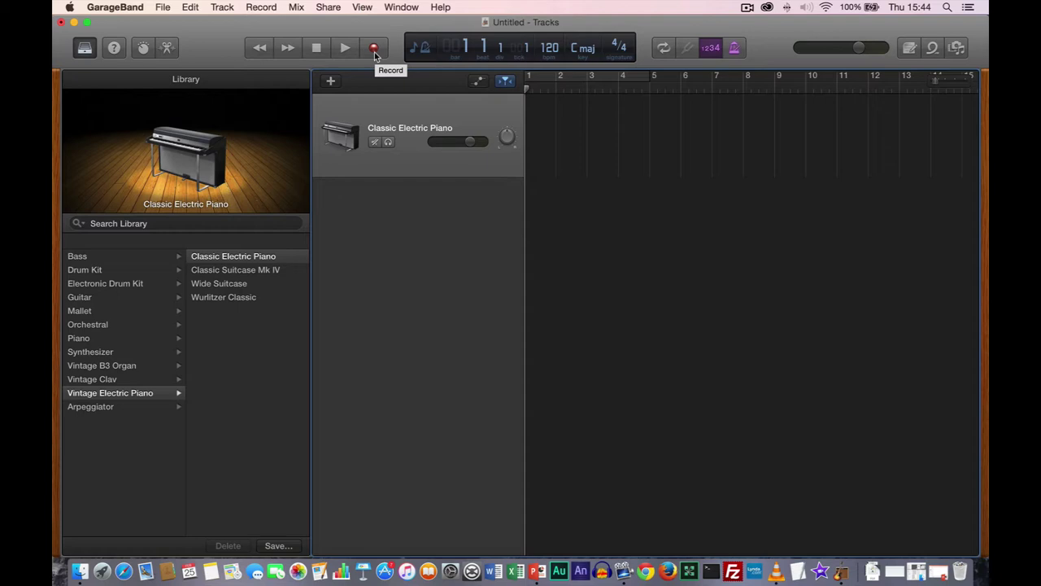
- Show the Musical Typing keyboard and place it below the Classic Electric Piano track
click(401, 8)
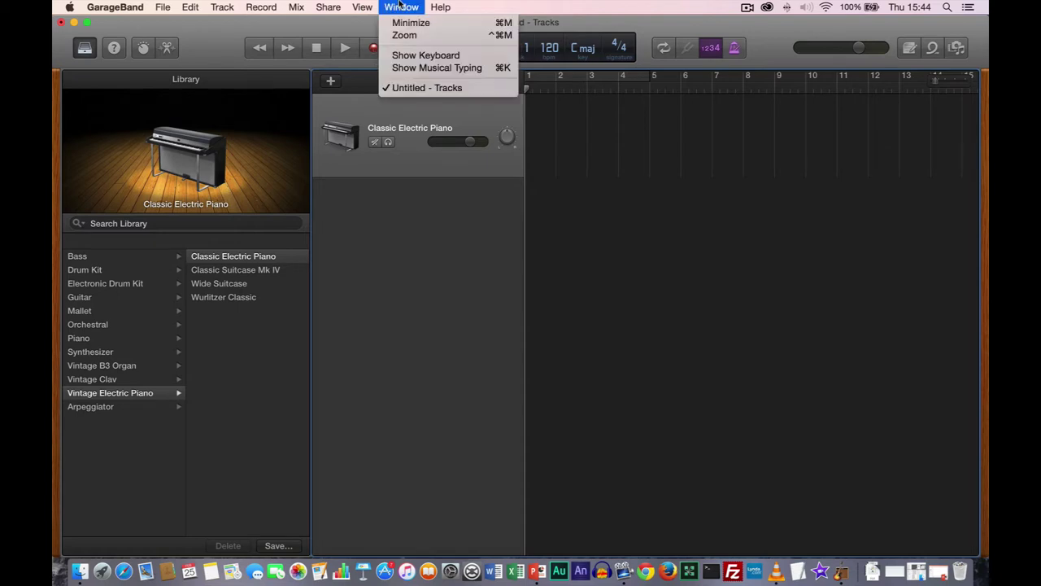
click(422, 73)
drag(675, 190, 691, 247)
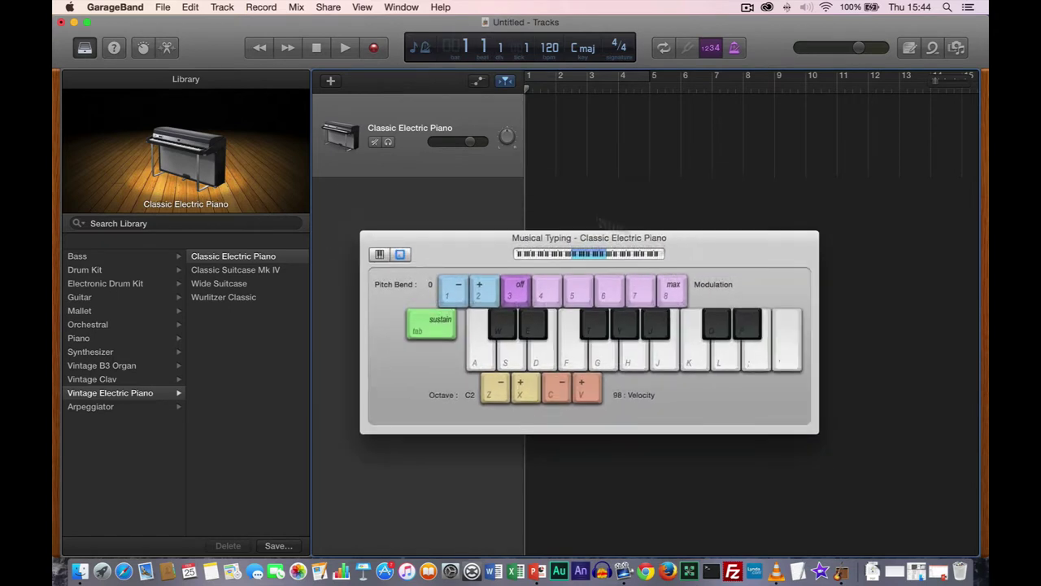
- Record the eight white notes from A to K with Musical Typing on the Classic Electric Piano track, then close the keyboard
click(375, 50)
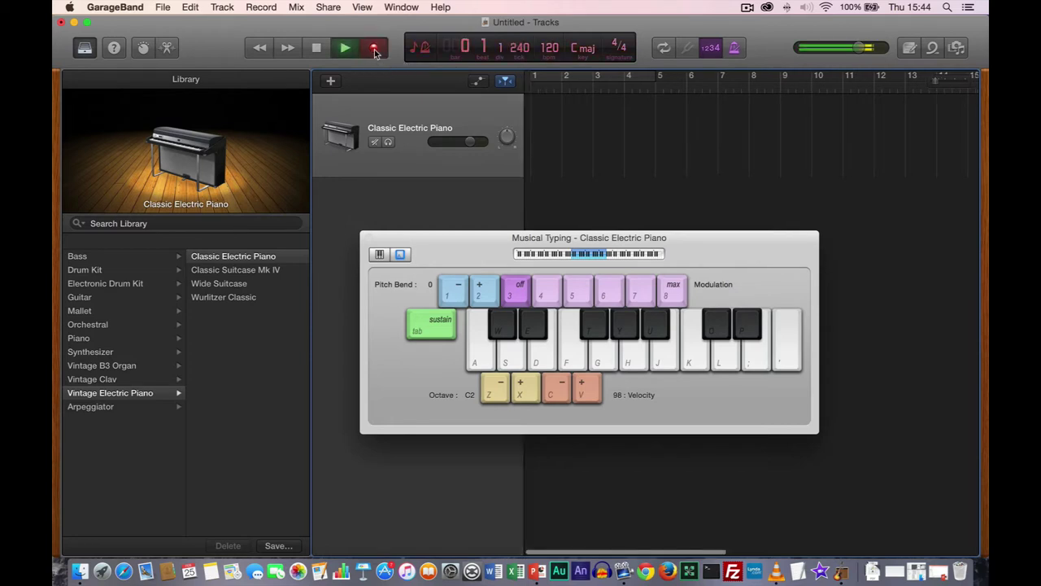
click(482, 358)
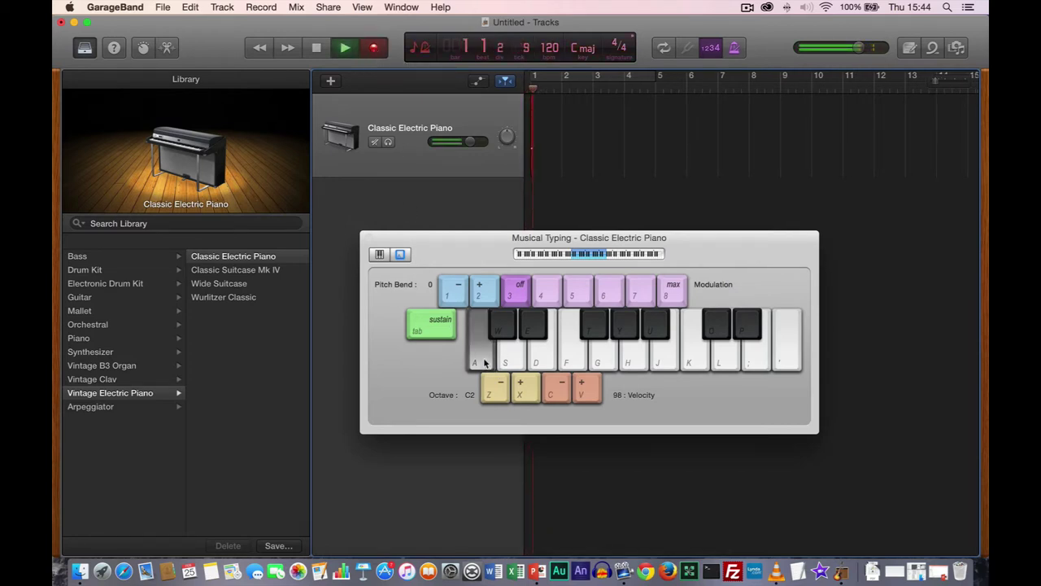
click(512, 358)
click(543, 358)
click(571, 358)
click(602, 356)
click(632, 356)
click(664, 356)
click(692, 364)
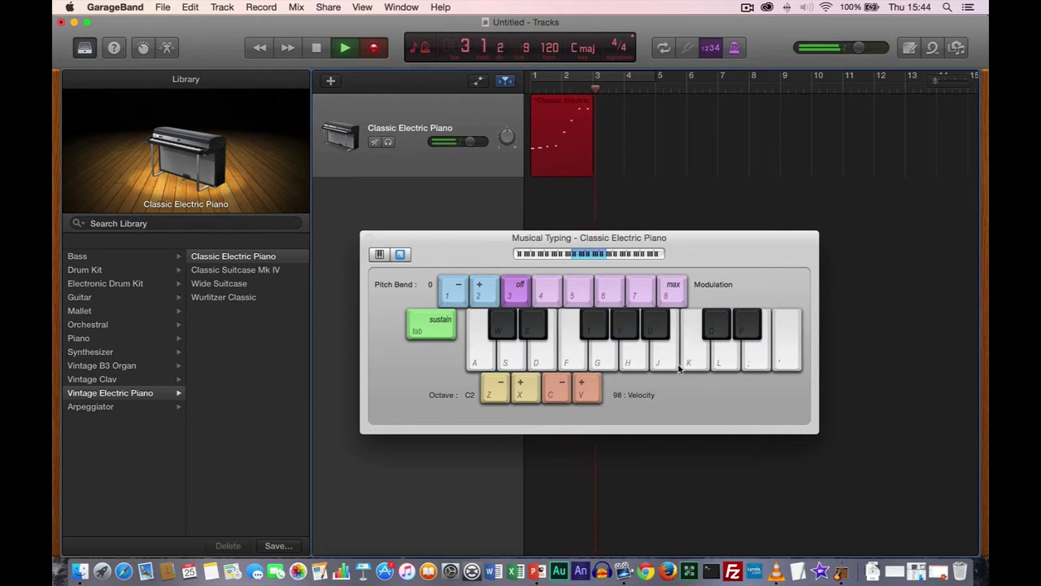
click(317, 48)
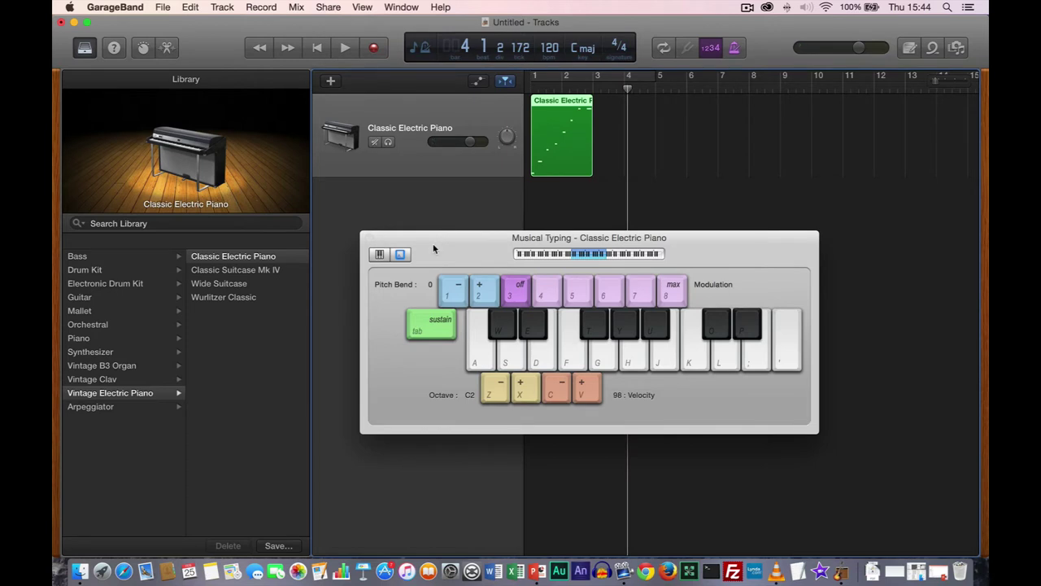
click(369, 238)
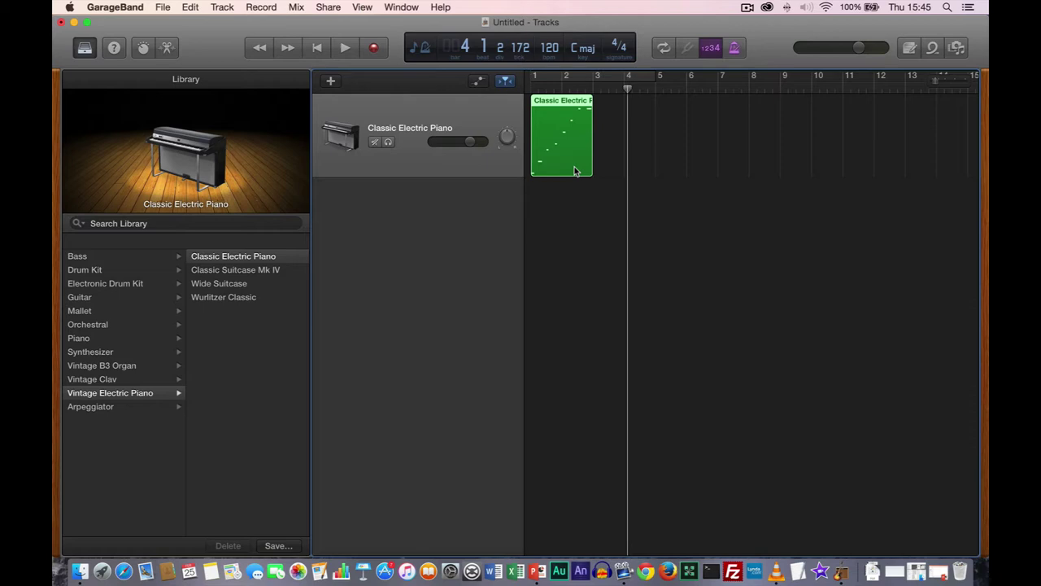
- Open the recorded region's notes in the Piano Roll editor and hide the editor again
double_click(556, 103)
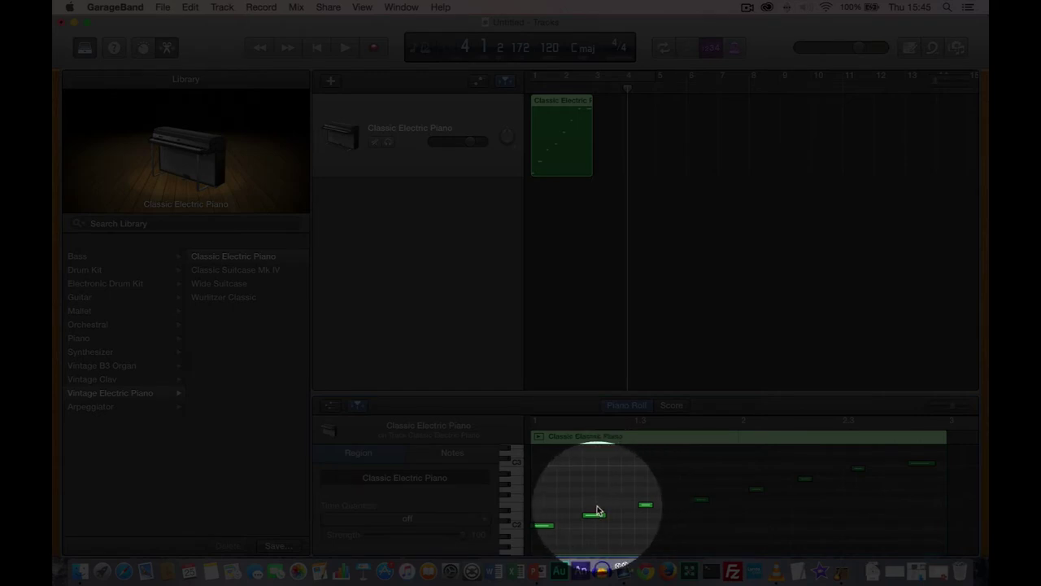
double_click(569, 103)
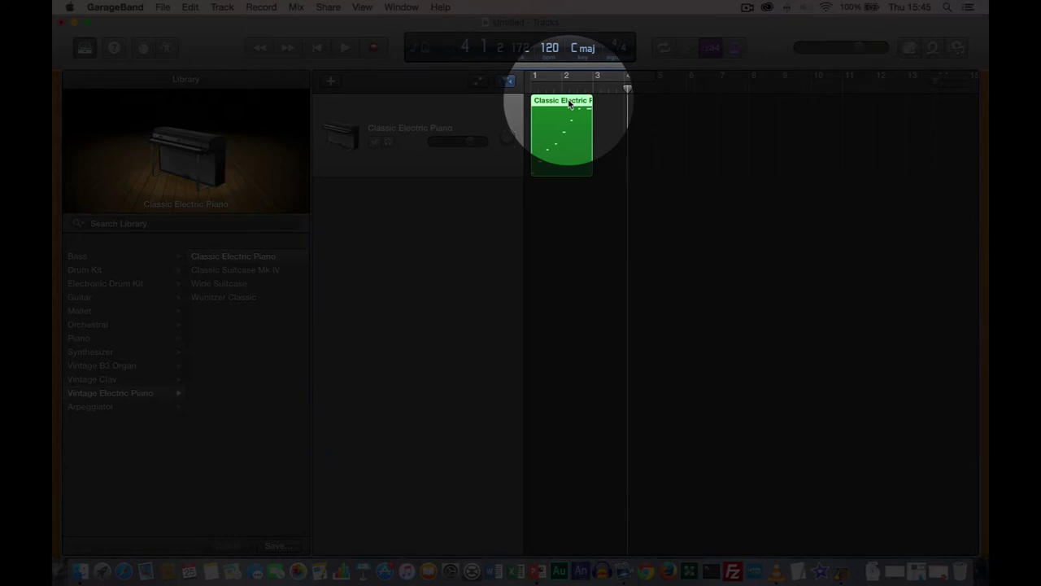
click(168, 49)
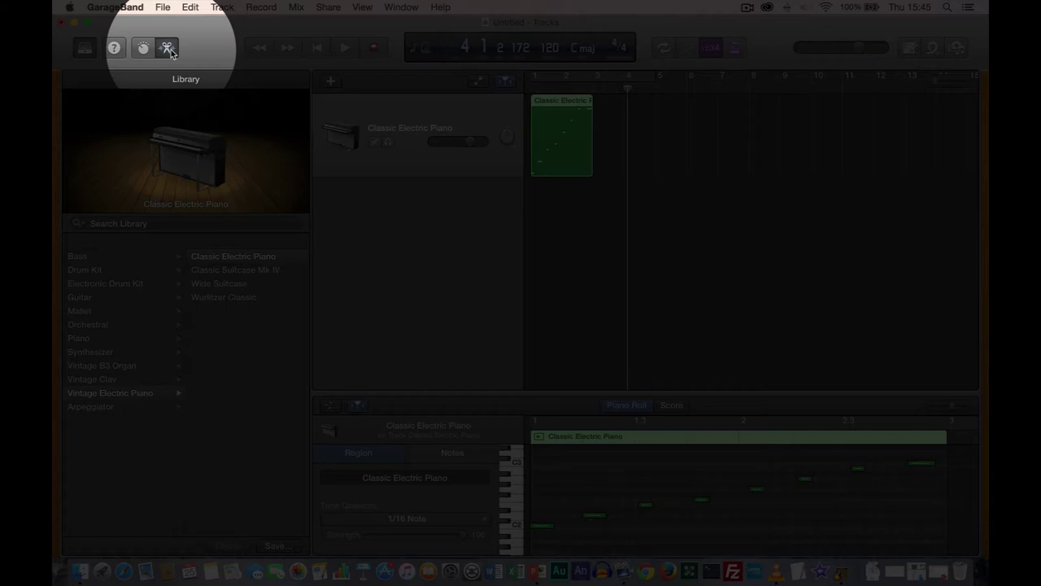
click(168, 49)
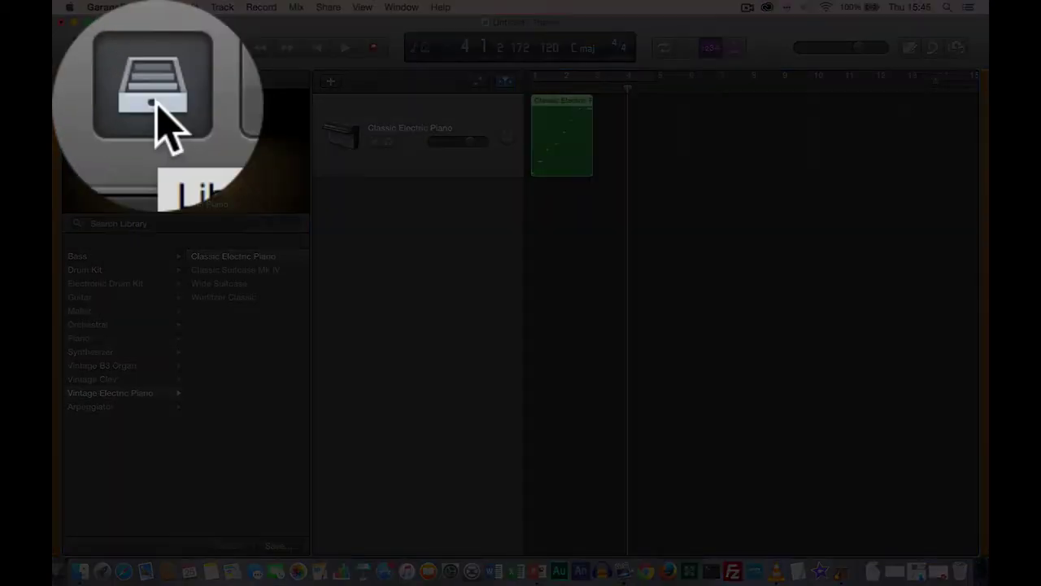
- Toggle the instrument Library's visibility until it is hidden, and try out Quick Help
click(85, 51)
click(85, 52)
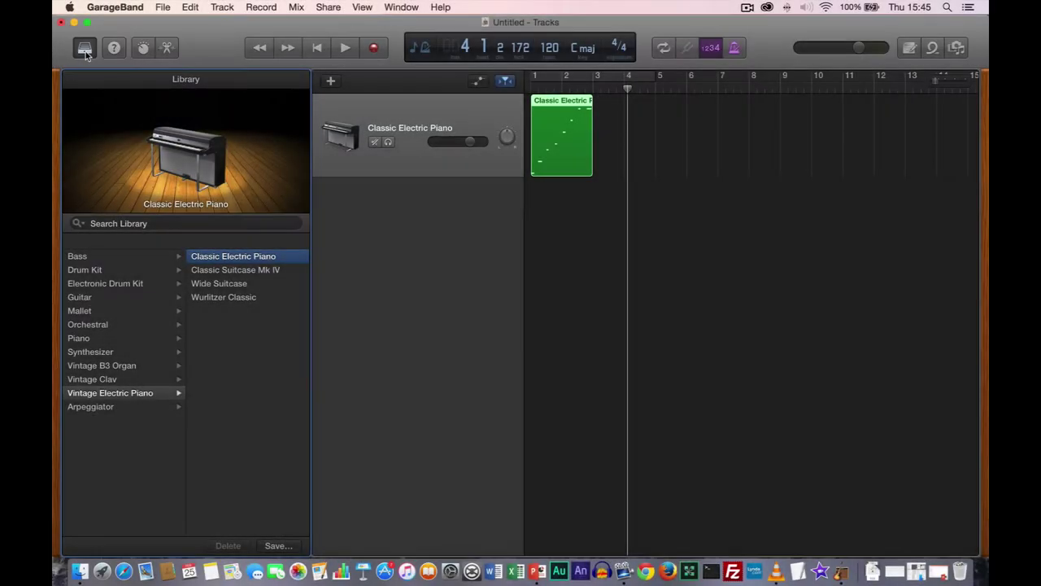
click(85, 51)
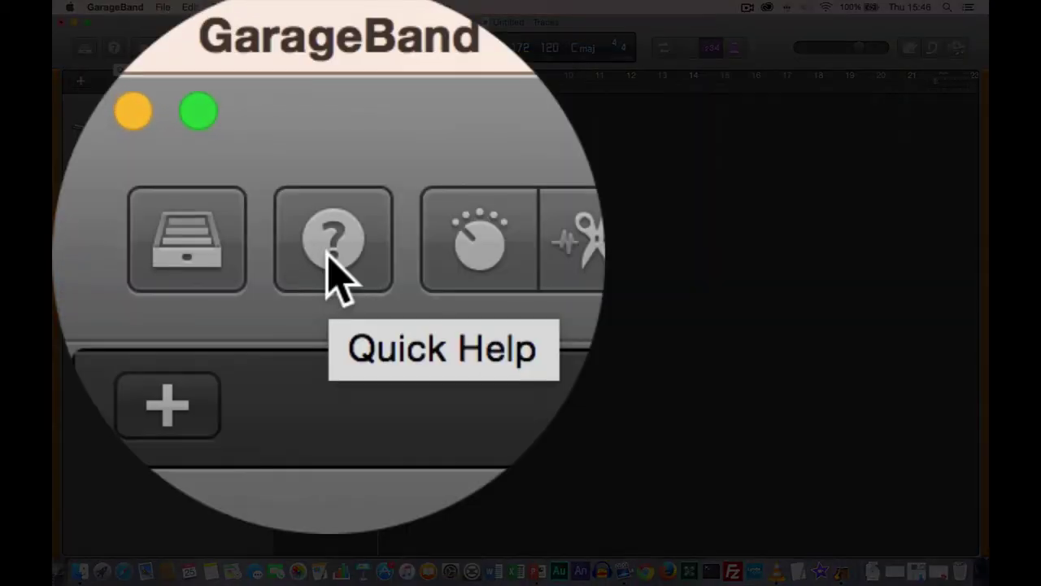
click(334, 260)
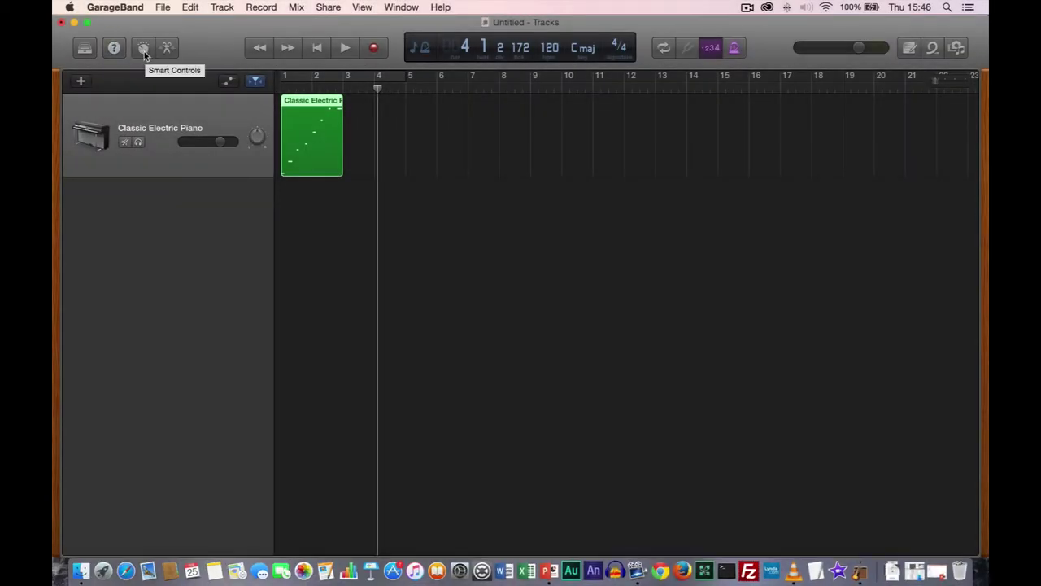
- Show the piano track's Smart Controls and play the recorded region from the beginning
click(143, 48)
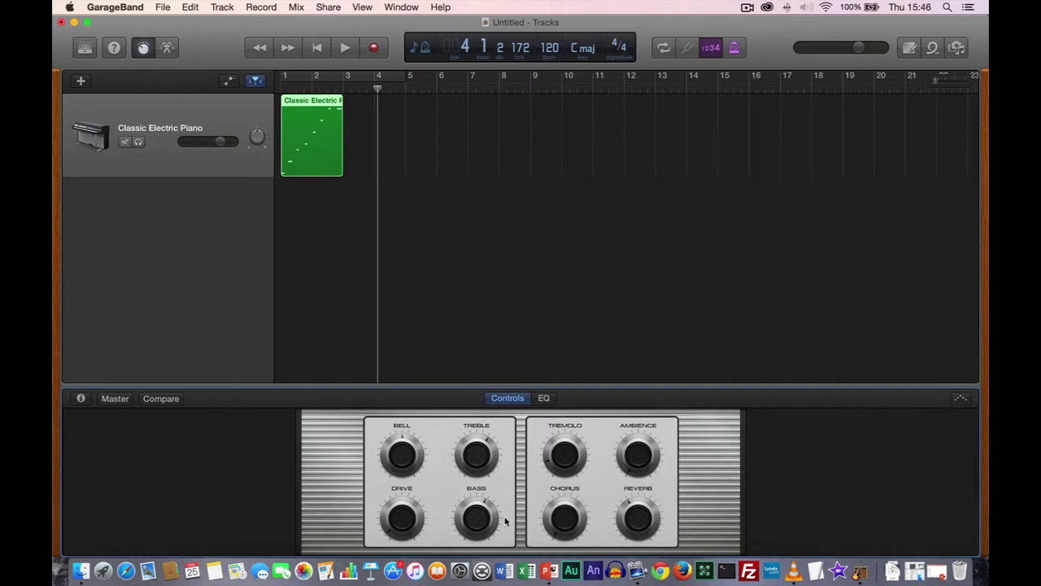
click(317, 52)
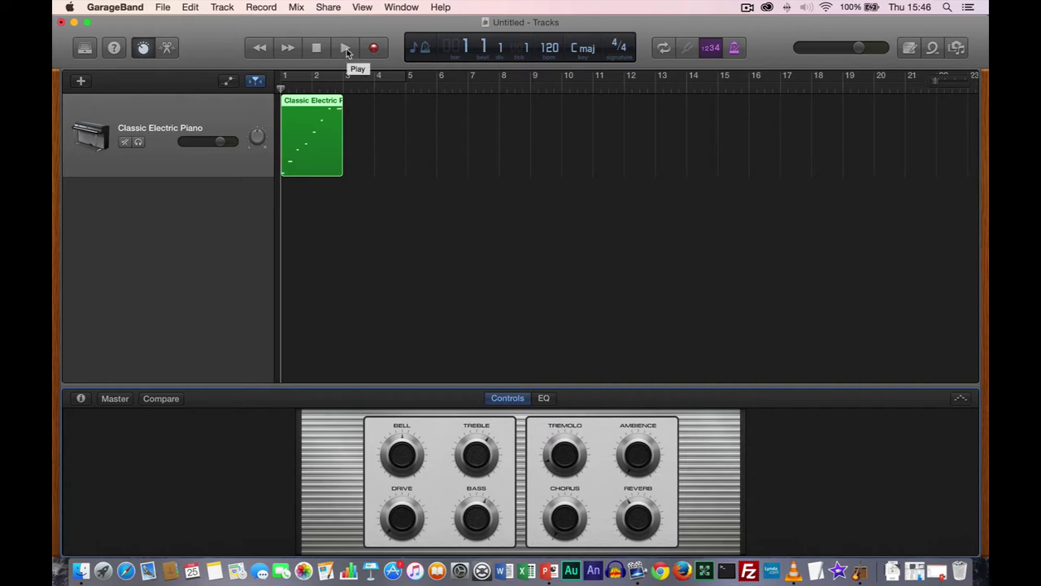
click(345, 49)
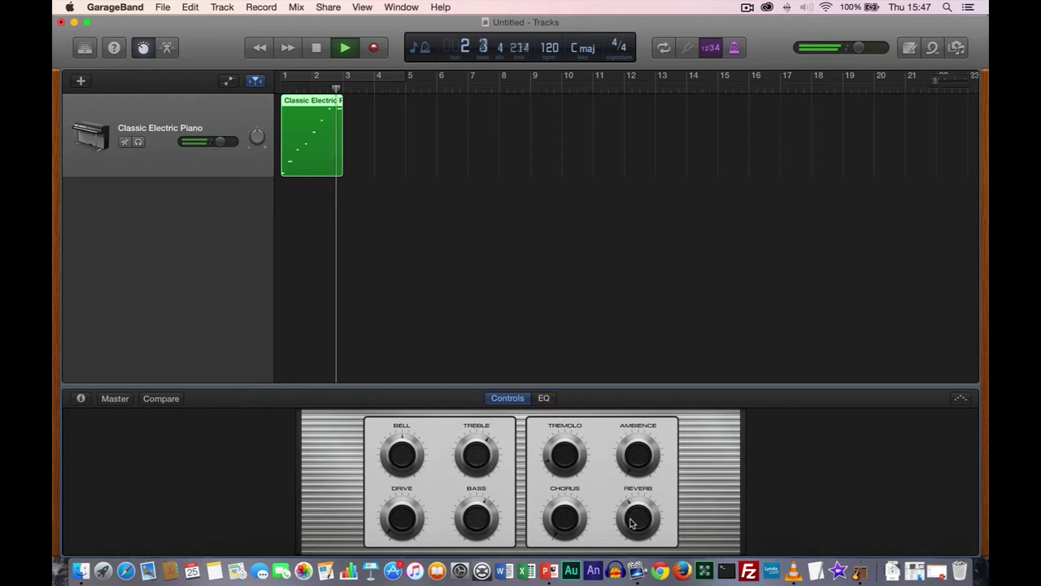
key(space)
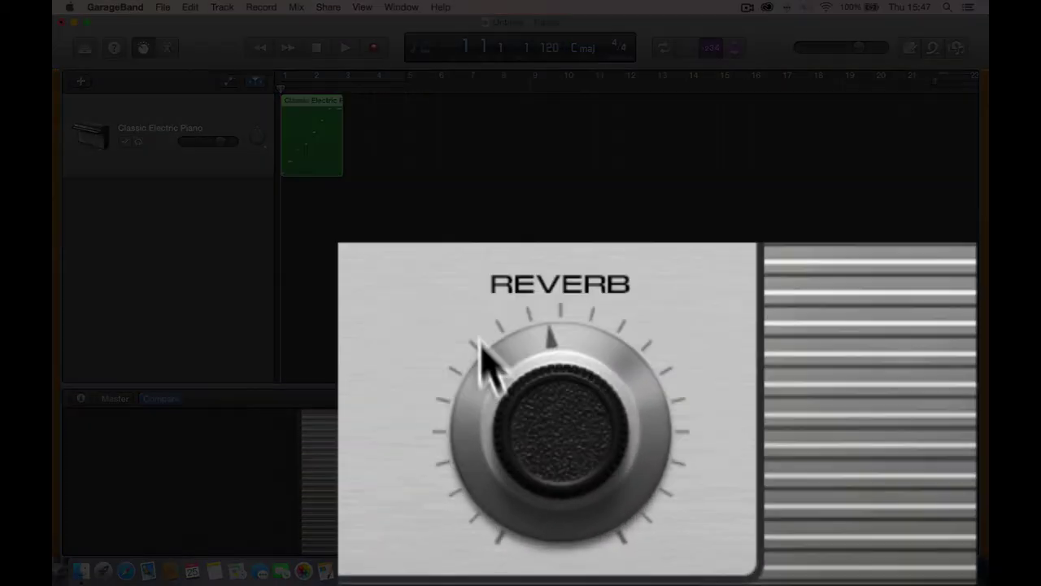
- Turn the piano track's Reverb up to about maximum and play the region back to hear the effect
drag(480, 350, 599, 391)
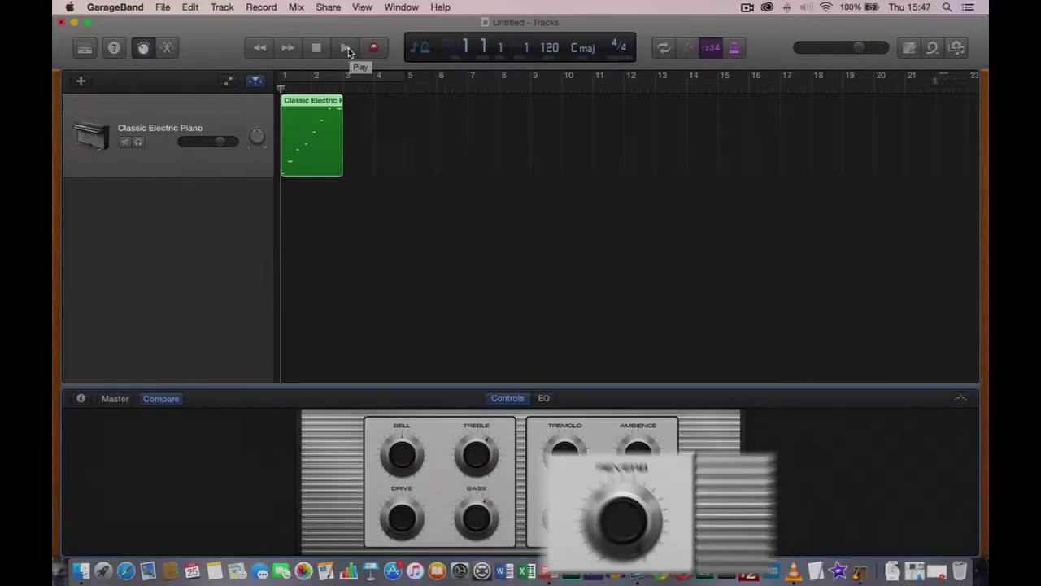
click(346, 48)
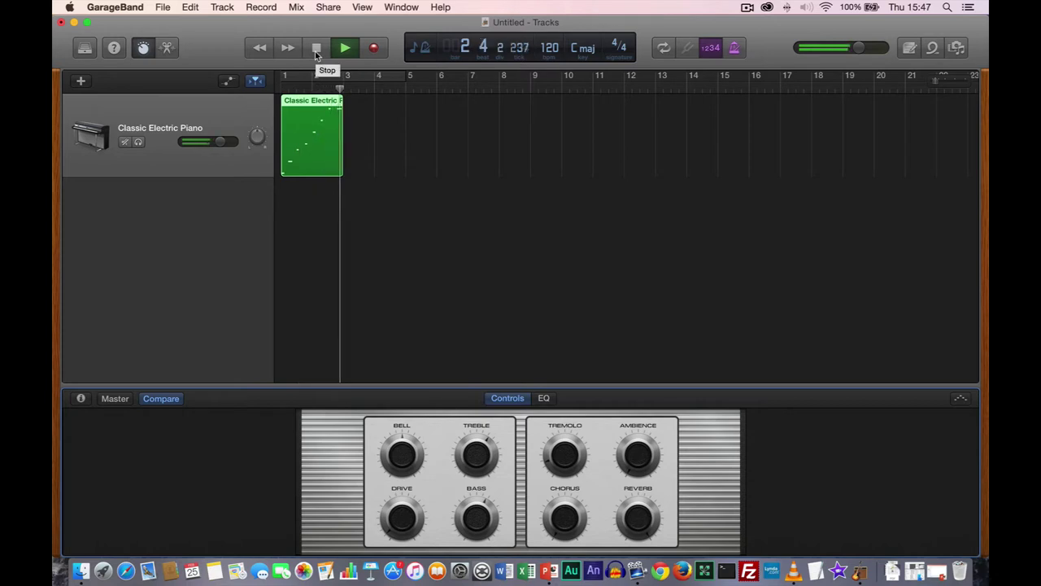
click(317, 49)
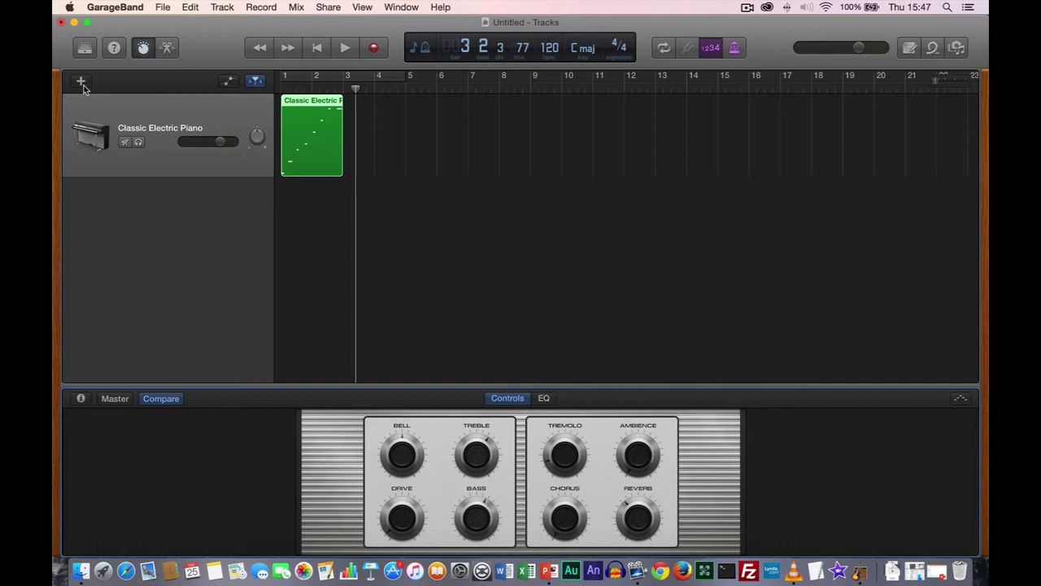
- Show the Library and change the track's instrument to the Steinway Grand Piano from the Piano category
click(86, 50)
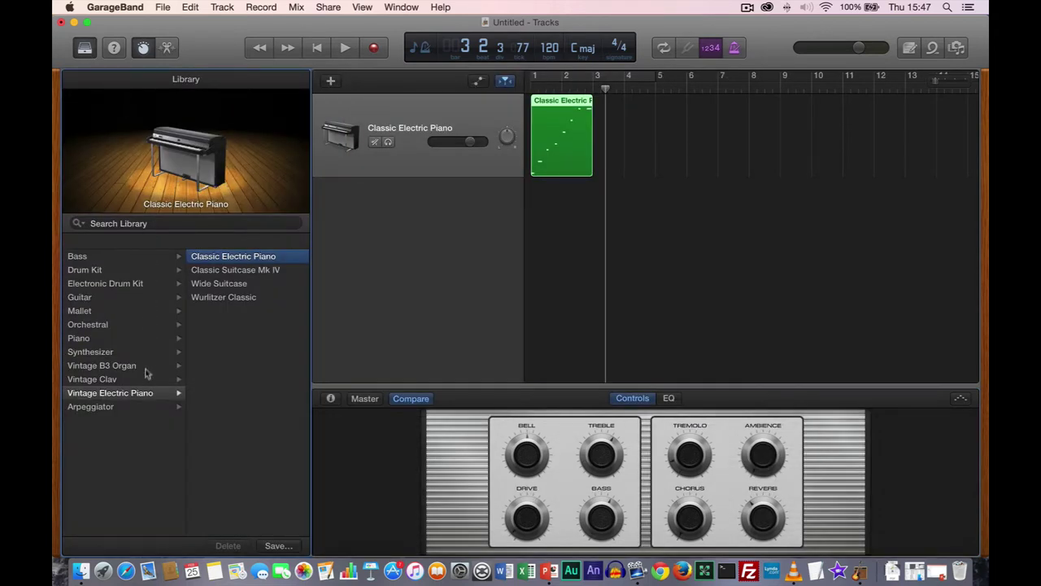
click(90, 341)
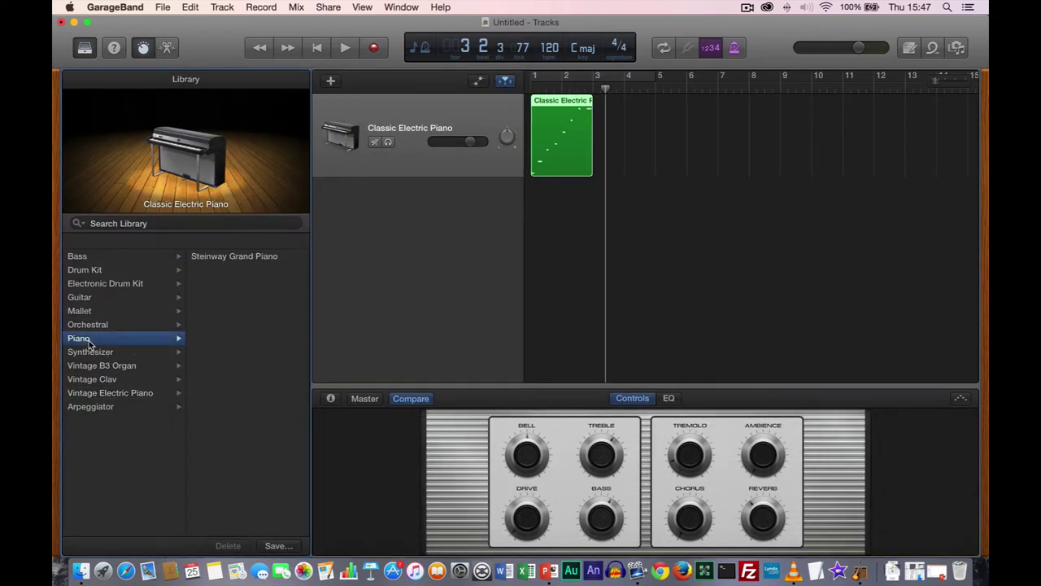
click(262, 259)
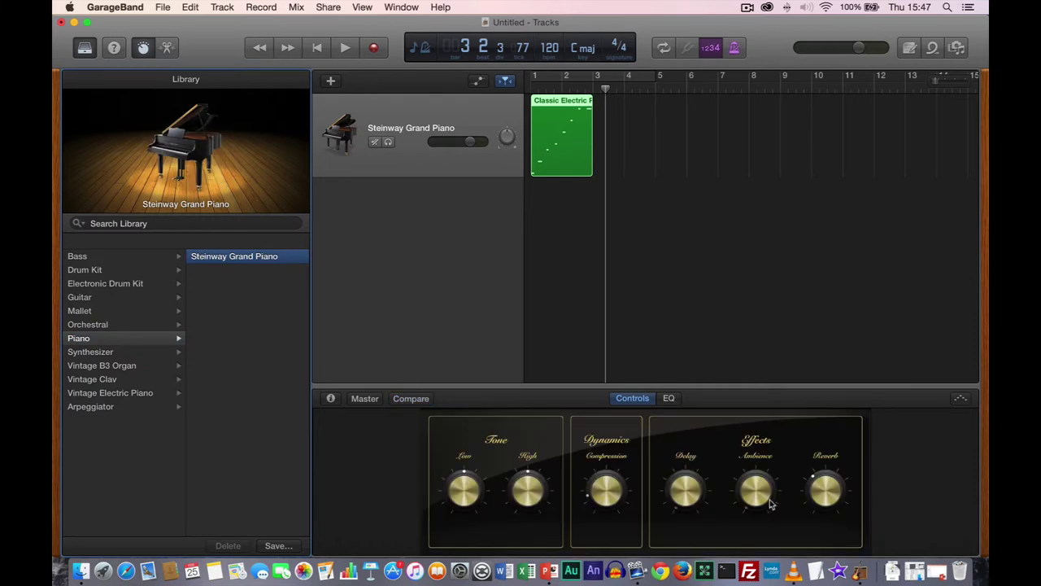
- Change the track's instrument to the Hard Rock patch from the Guitar category
click(84, 301)
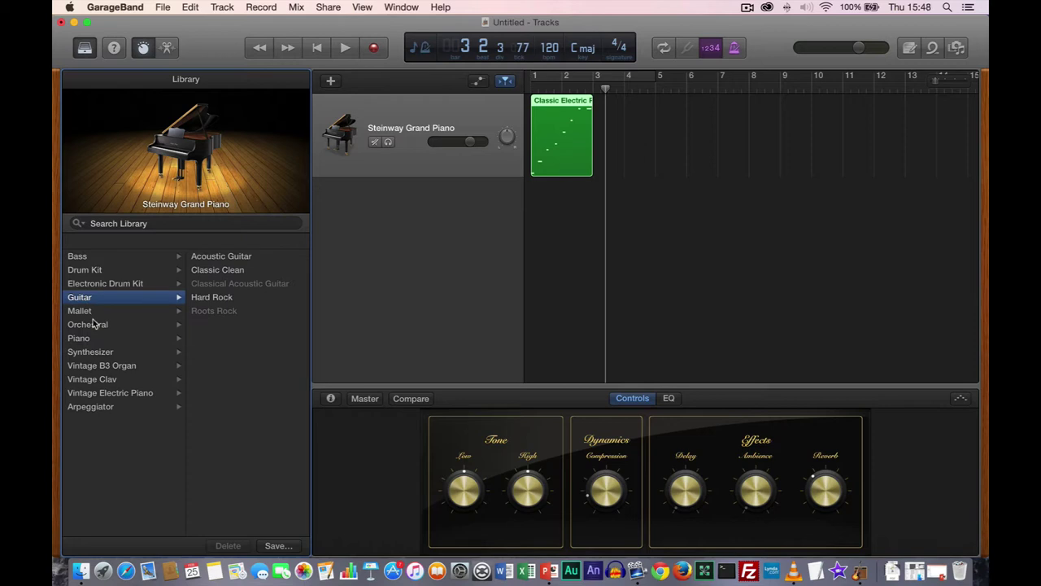
click(214, 300)
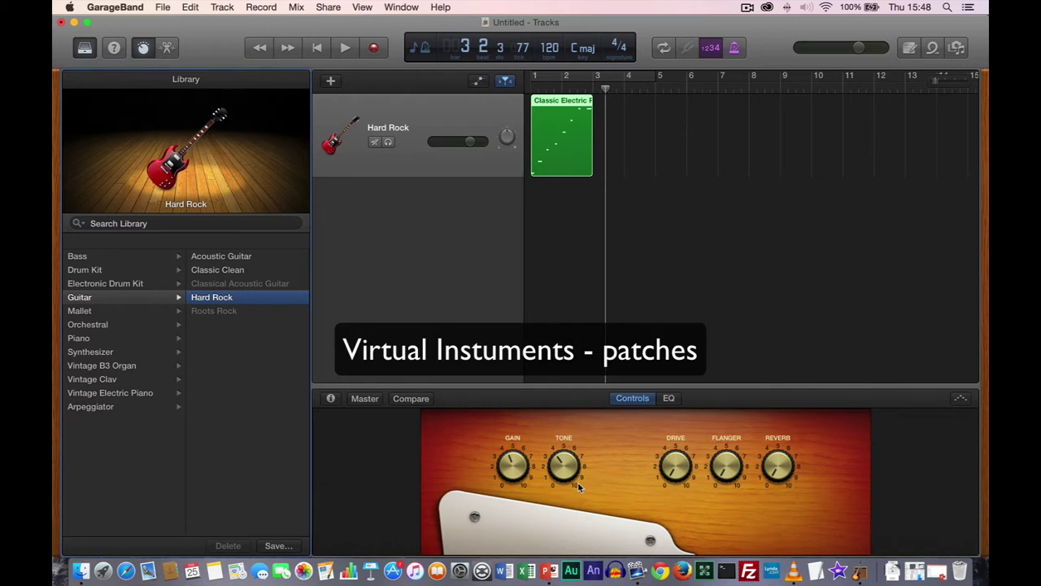
- Change the track's instrument to Classic Electric Piano from the Vintage Electric Piano category and hide the Smart Controls and Library
click(119, 393)
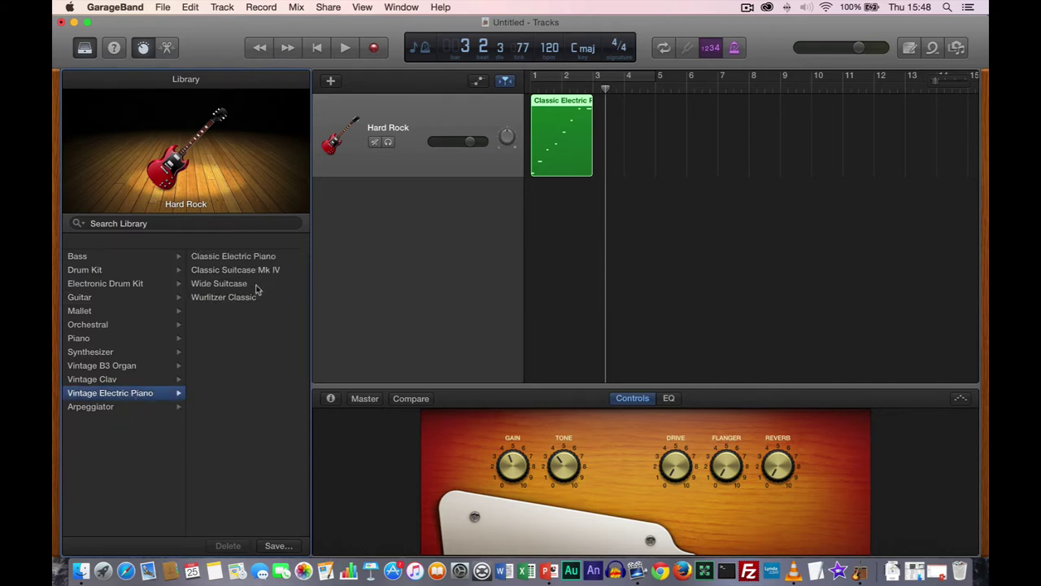
click(259, 257)
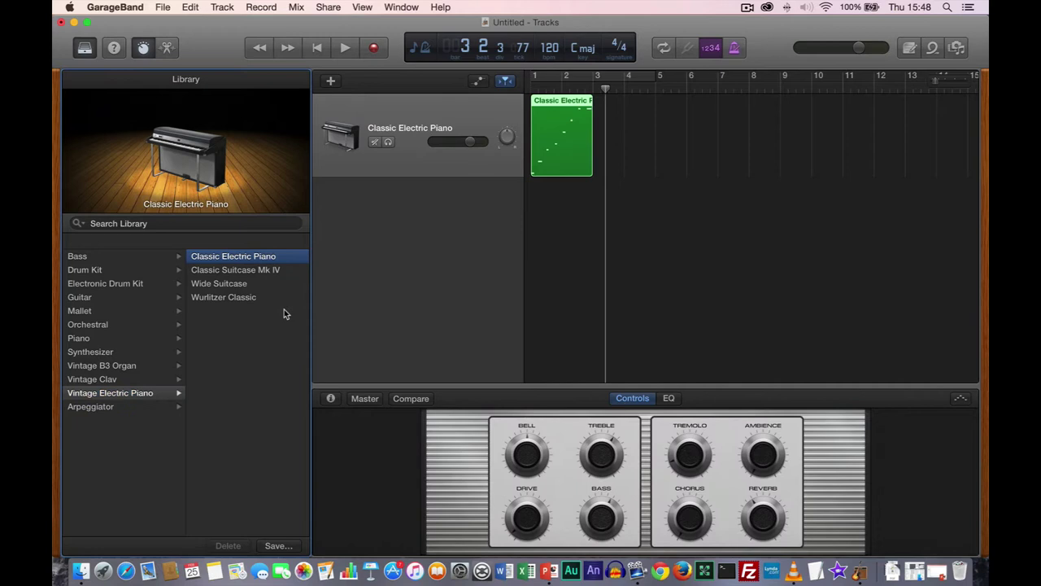
click(143, 47)
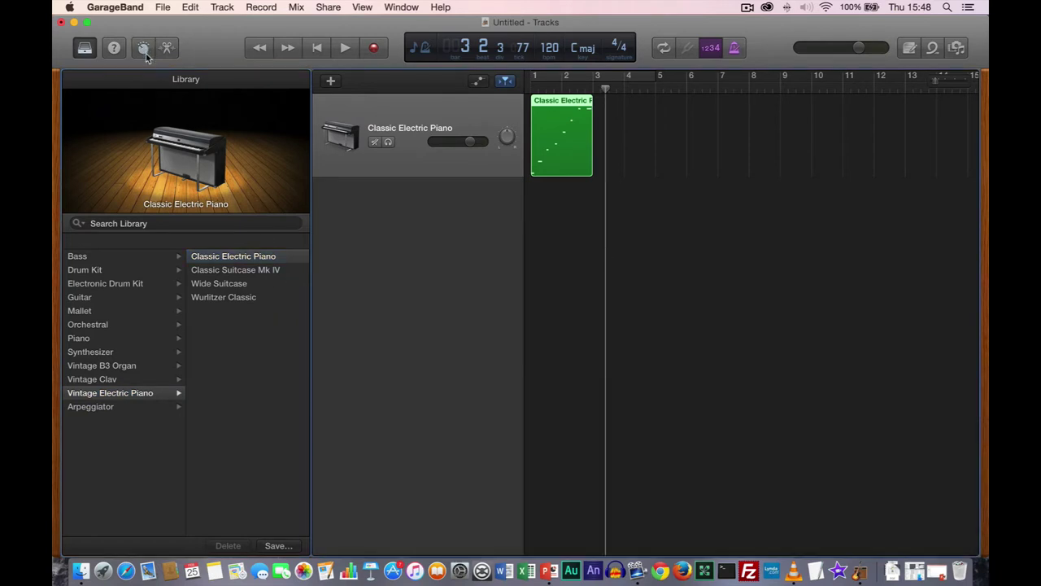
click(84, 48)
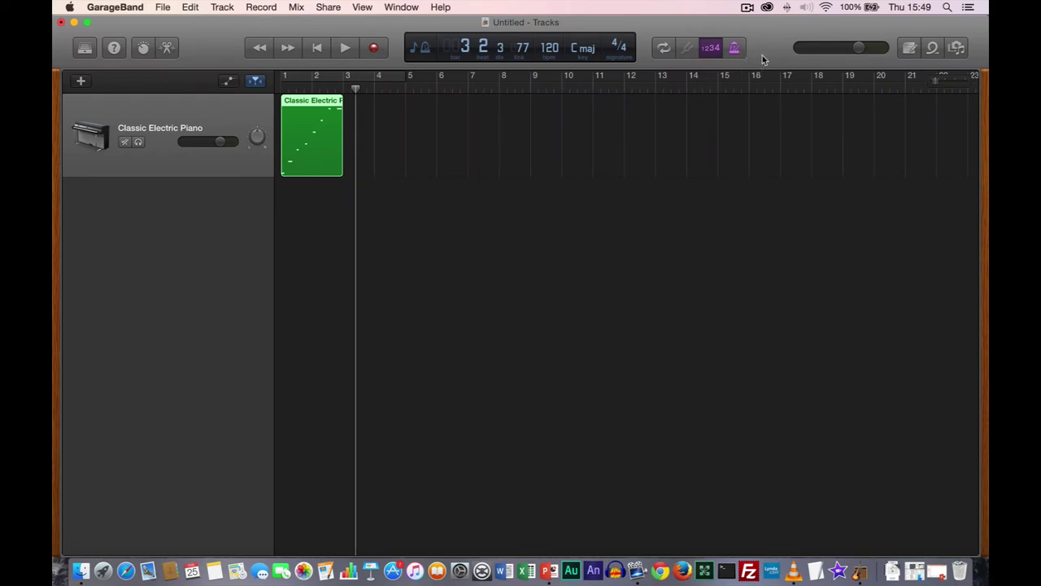
- Make a short test recording from the beginning and another from bar 4 to hear the count-in and metronome
key(Return)
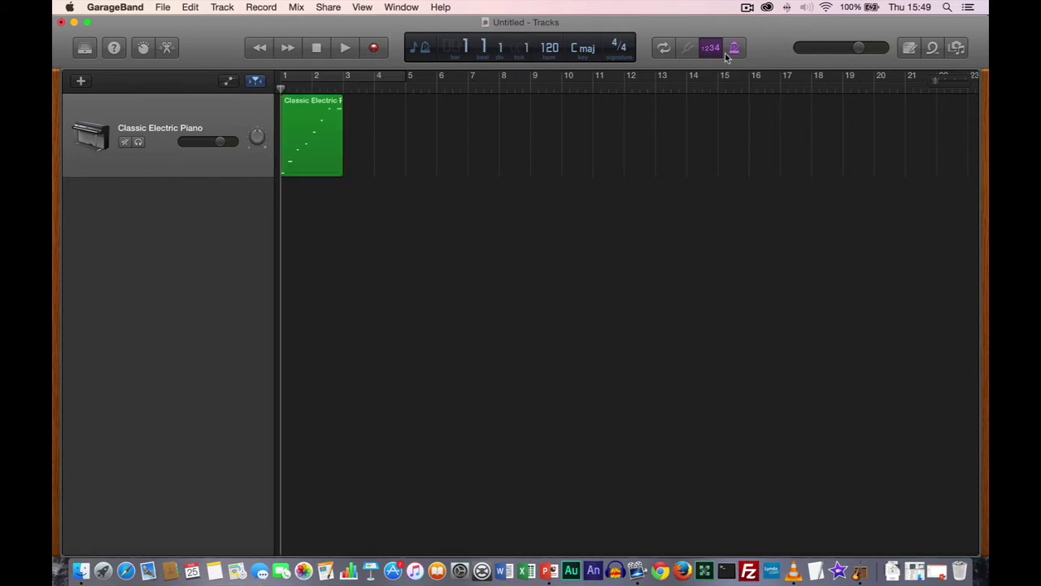
click(374, 49)
click(374, 50)
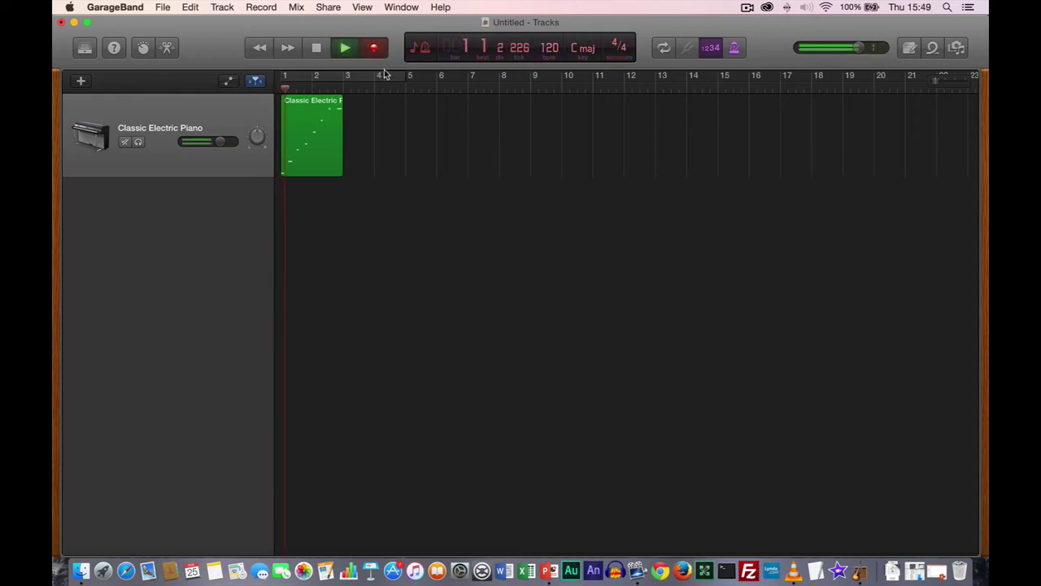
click(317, 48)
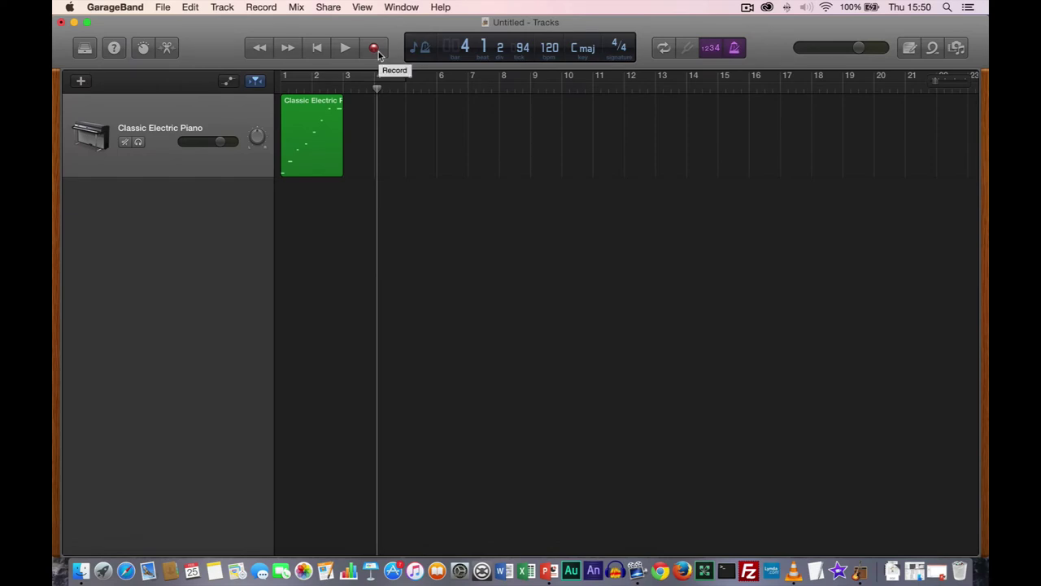
click(374, 48)
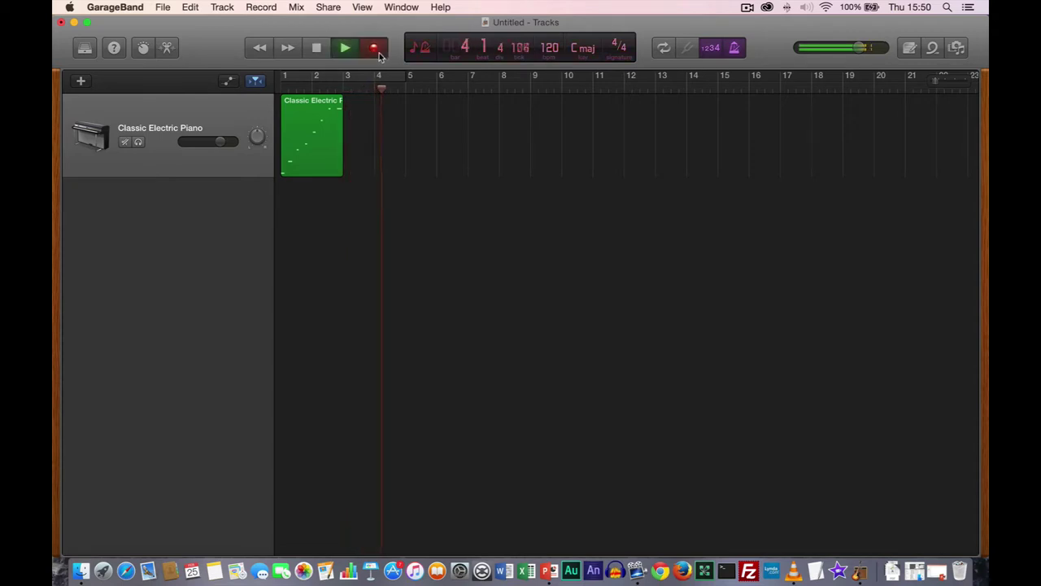
click(317, 50)
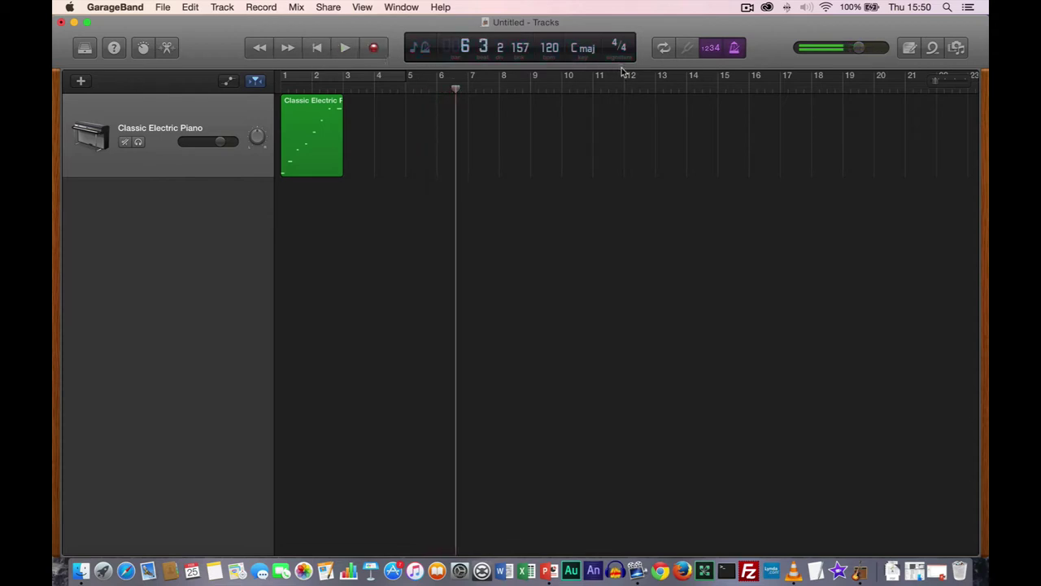
- Turn off the count-in and the metronome
click(716, 50)
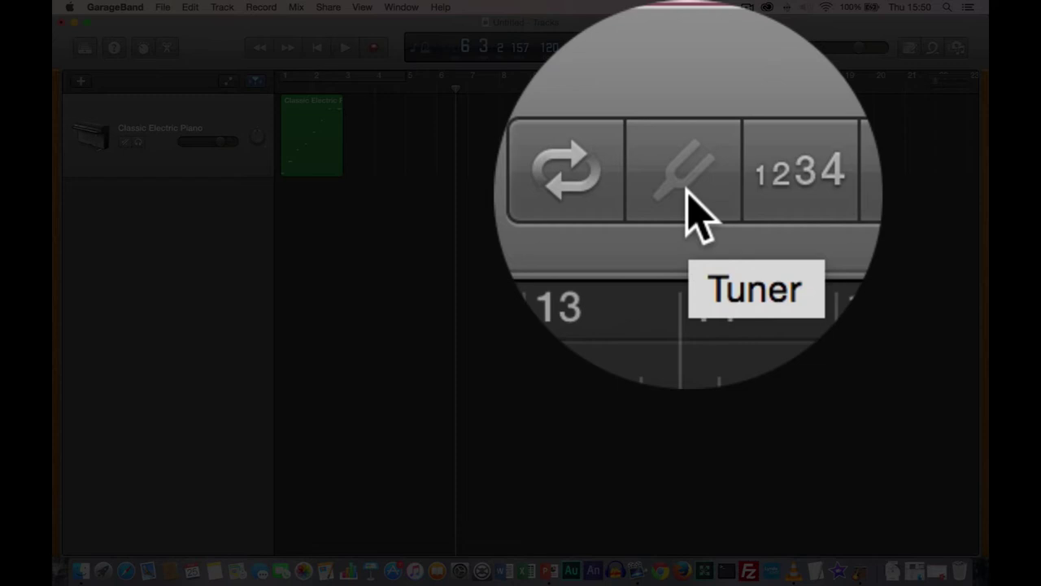
click(697, 213)
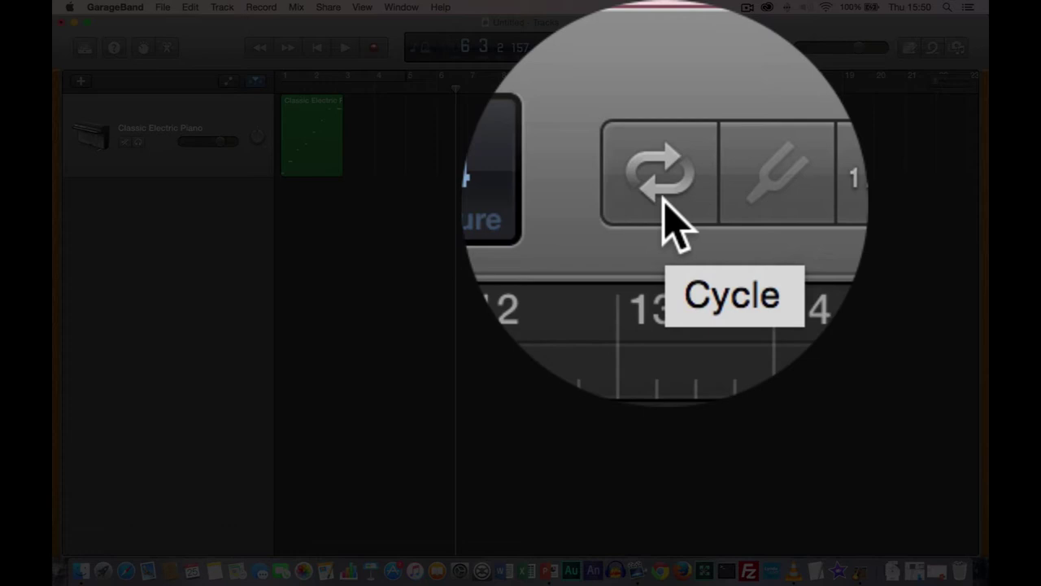
- Turn on Cycle and shorten the cycle area to span bars 1 and 2 above the piano region
click(664, 47)
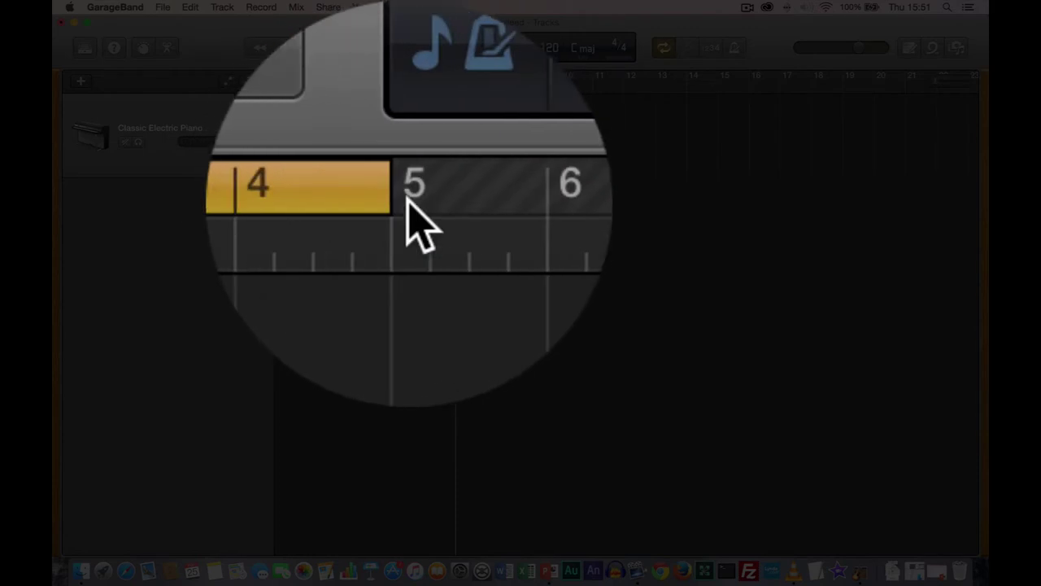
drag(406, 80, 344, 79)
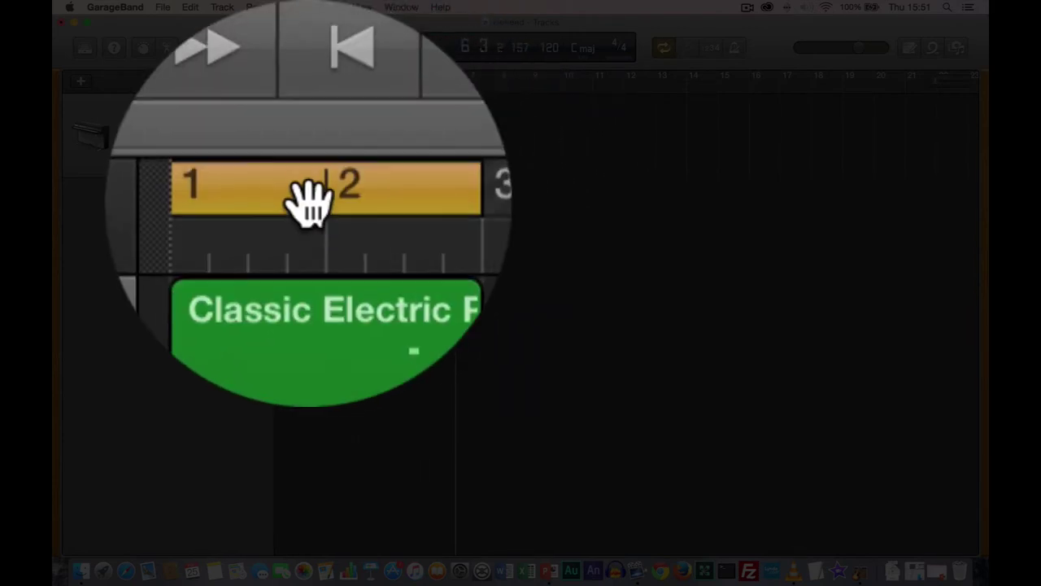
mouse_move(310, 79)
mouse_down()
mouse_move(402, 79)
mouse_move(312, 80)
mouse_up()
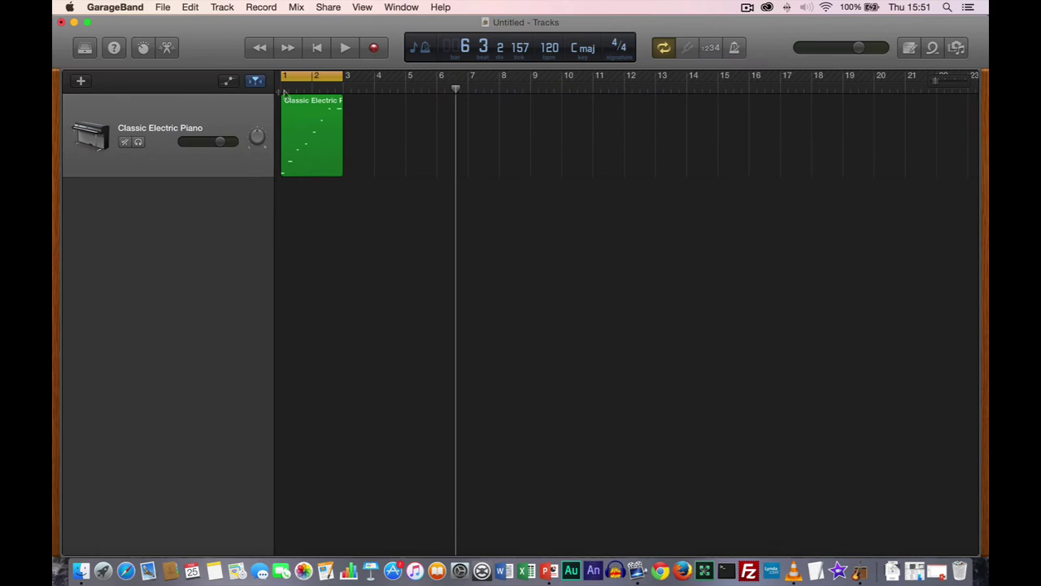
- Play the cycled section from the beginning to hear it repeat, and stop playback
click(320, 50)
click(345, 48)
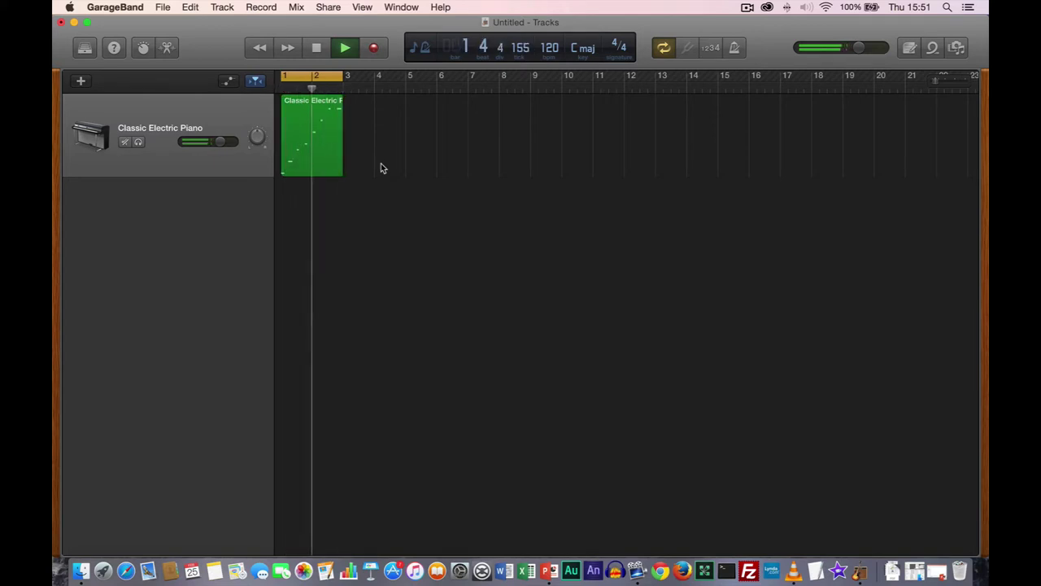
click(316, 48)
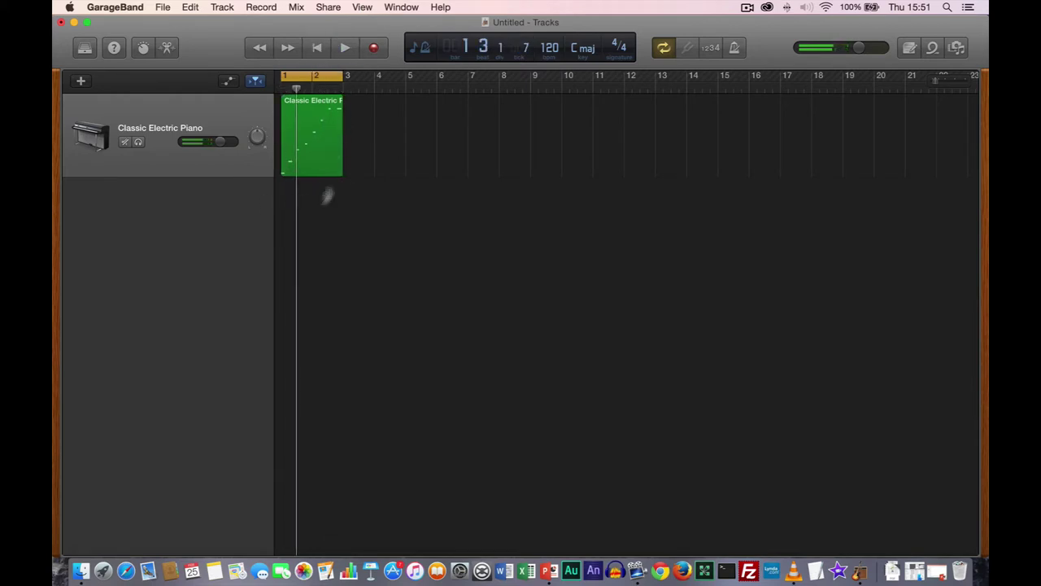
- Turn off Cycle and lower the master volume slightly
click(665, 49)
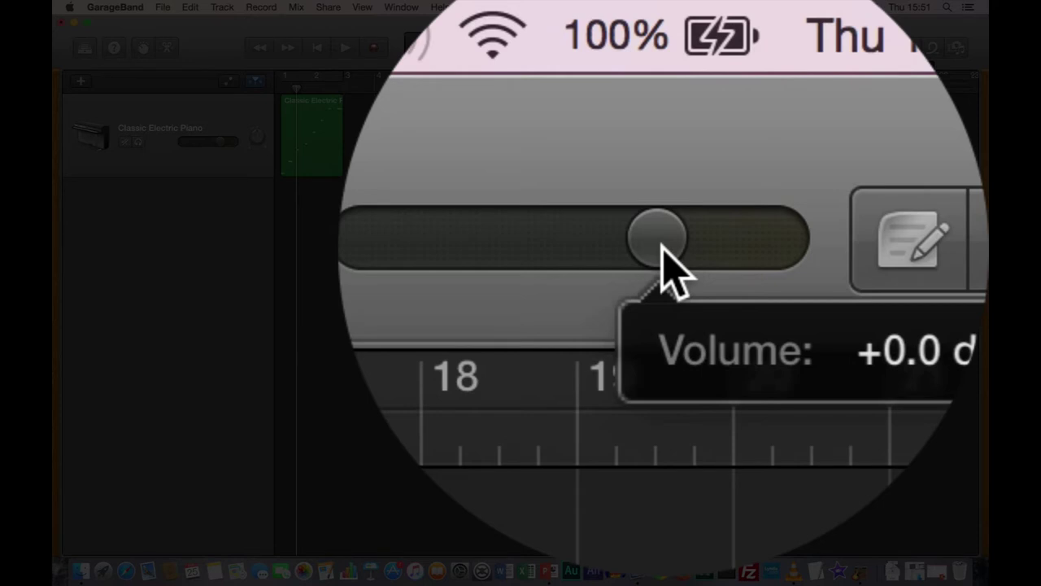
drag(851, 50, 837, 50)
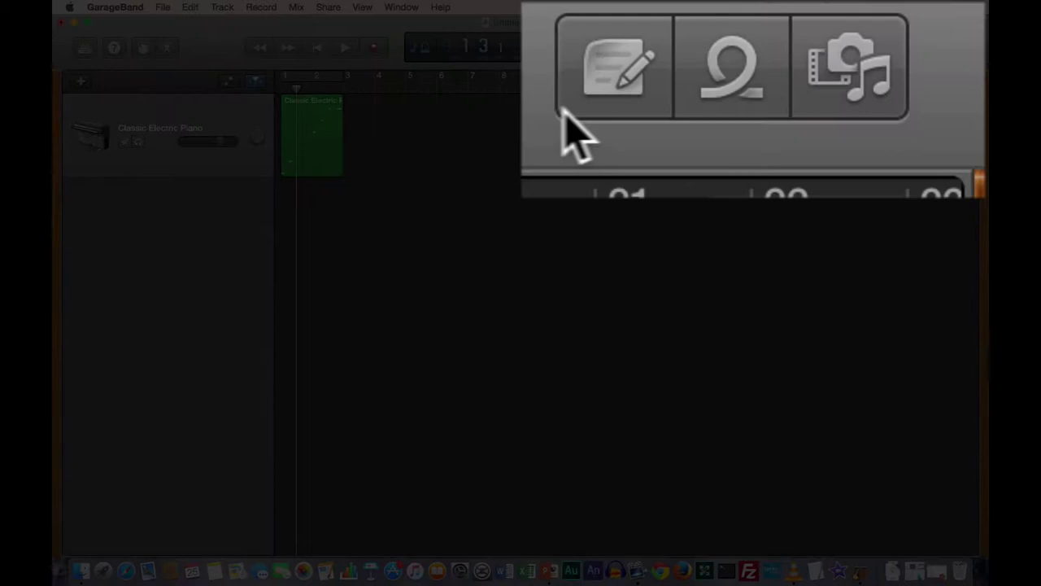
- View the project's Note Pad and hide it again
click(651, 102)
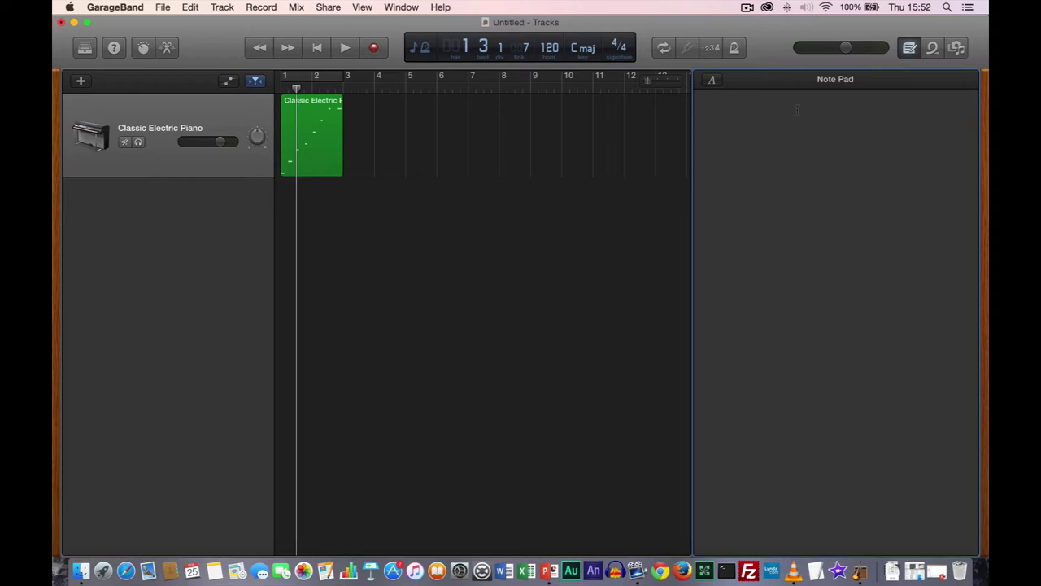
click(910, 49)
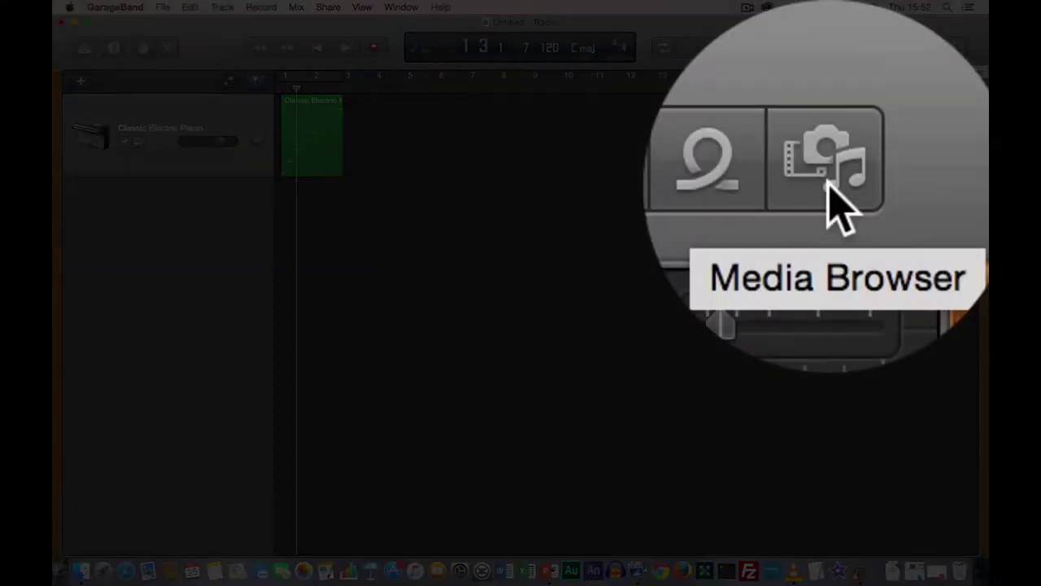
- Look through the Audio and Movies content of the Media Browser and the Apple Loops Browser, hiding both again
click(958, 47)
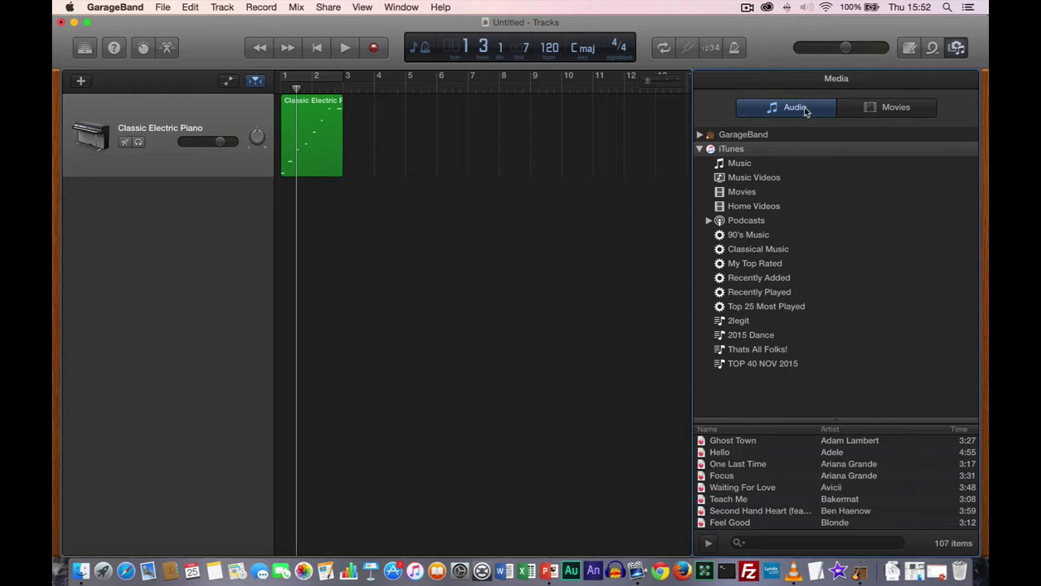
click(892, 112)
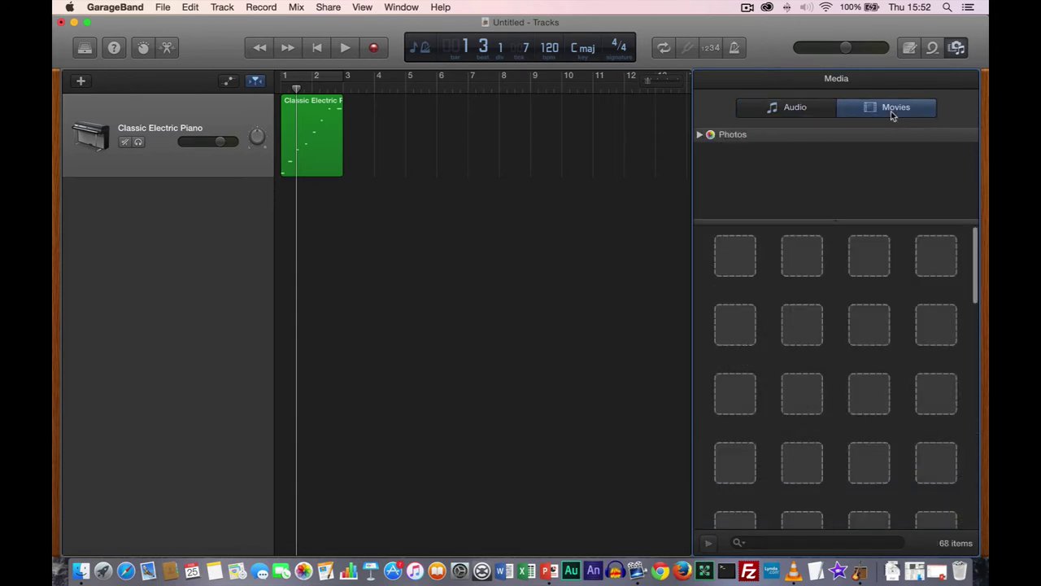
click(797, 114)
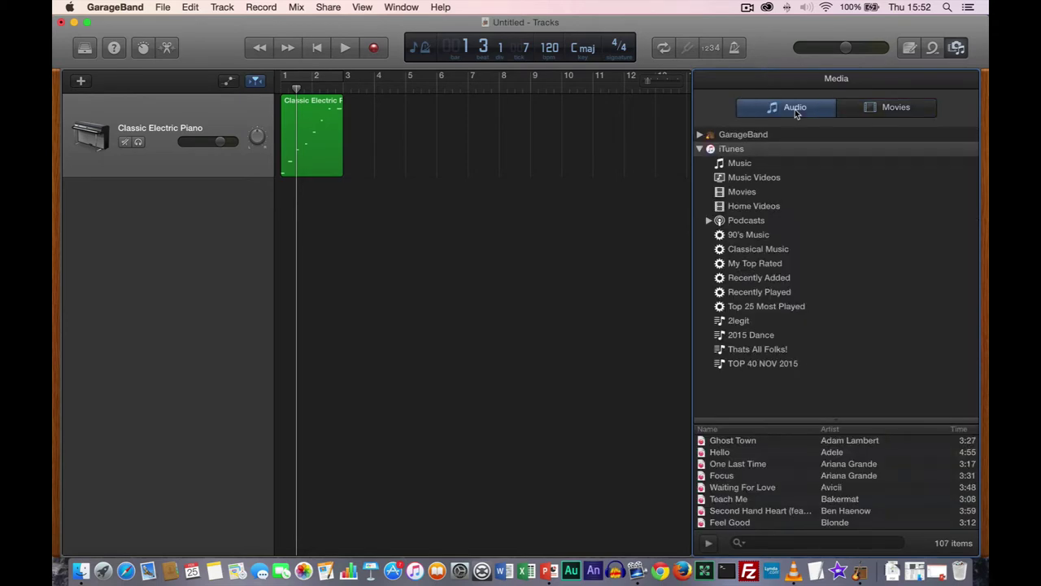
click(957, 47)
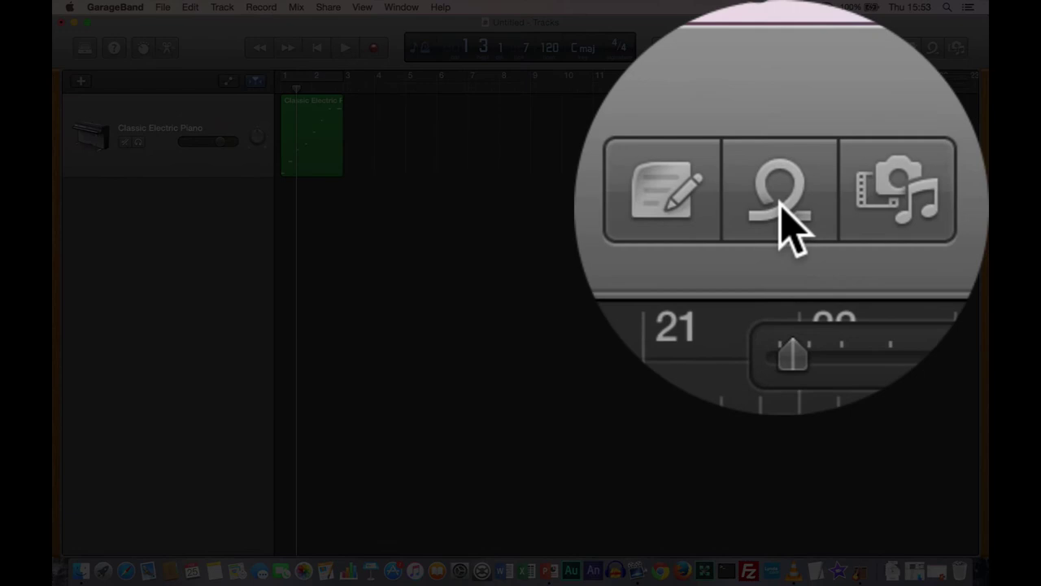
click(933, 47)
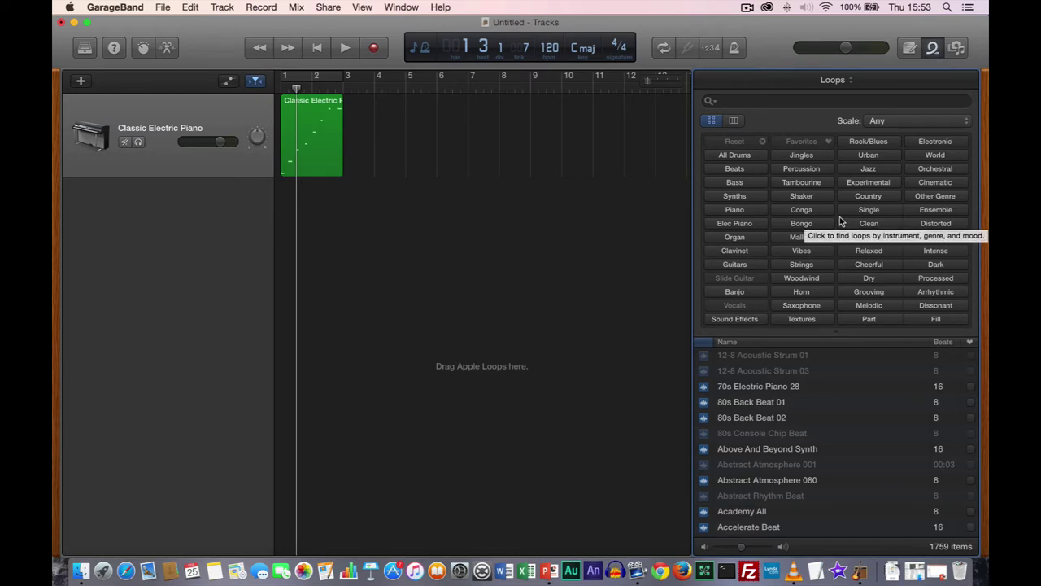
click(932, 48)
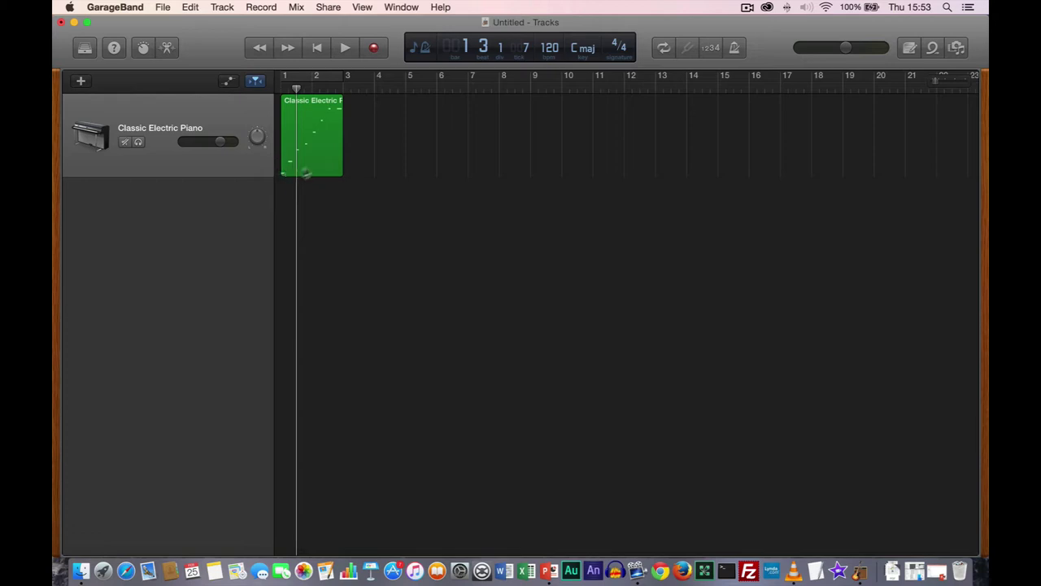
- Open the piano region in the Piano Roll editor and shift the early notes so the third starts on beat 1.3
double_click(318, 104)
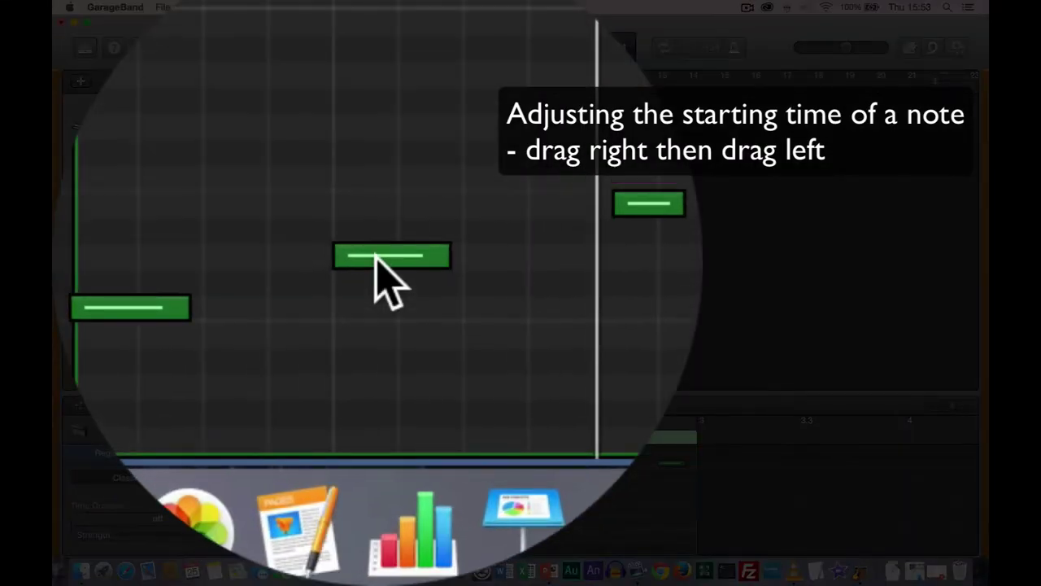
click(342, 516)
mouse_move(376, 259)
mouse_down()
mouse_move(404, 262)
mouse_move(392, 262)
mouse_up()
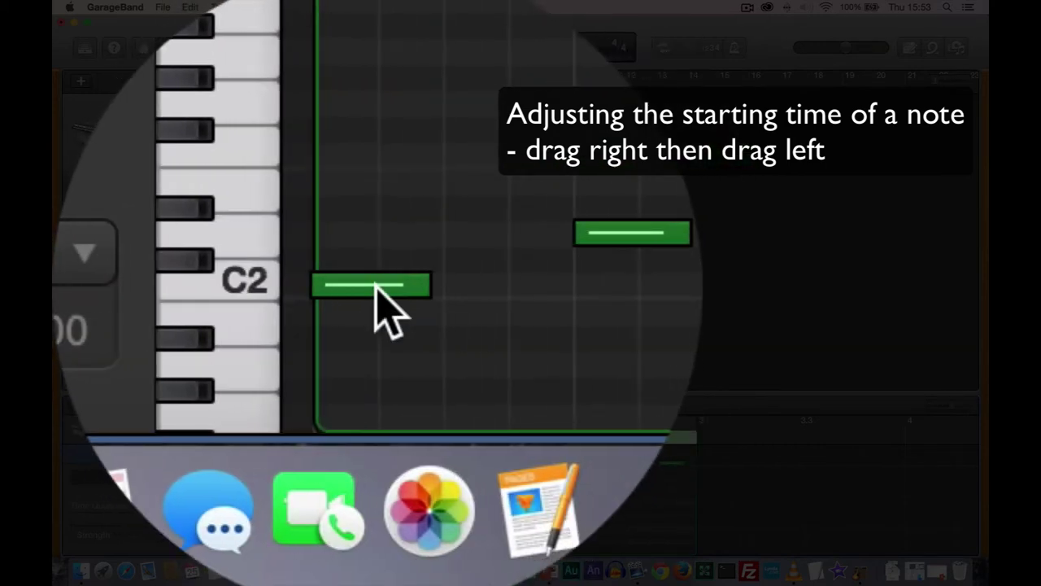
drag(375, 286, 376, 286)
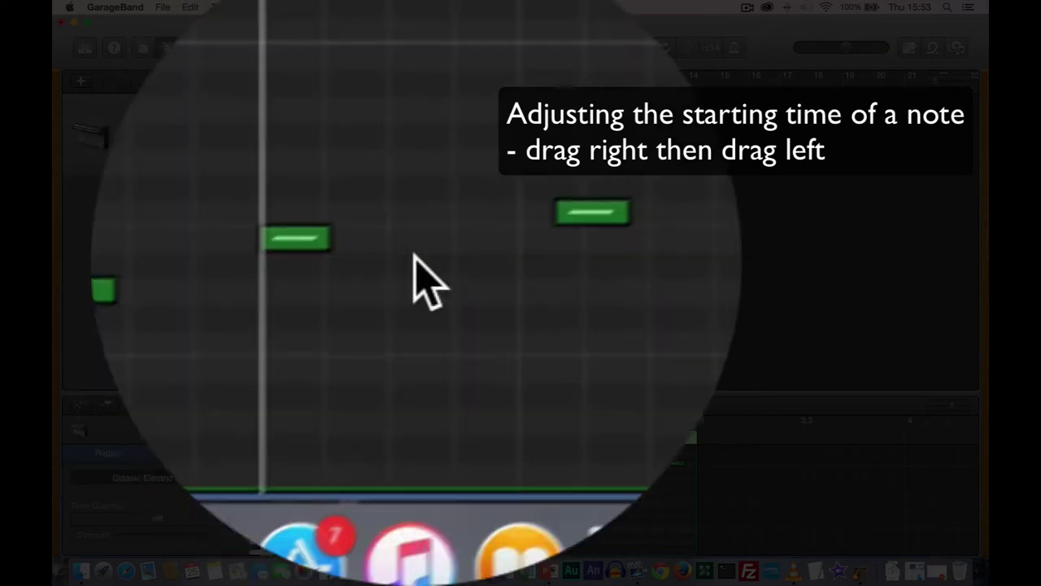
drag(390, 258, 377, 307)
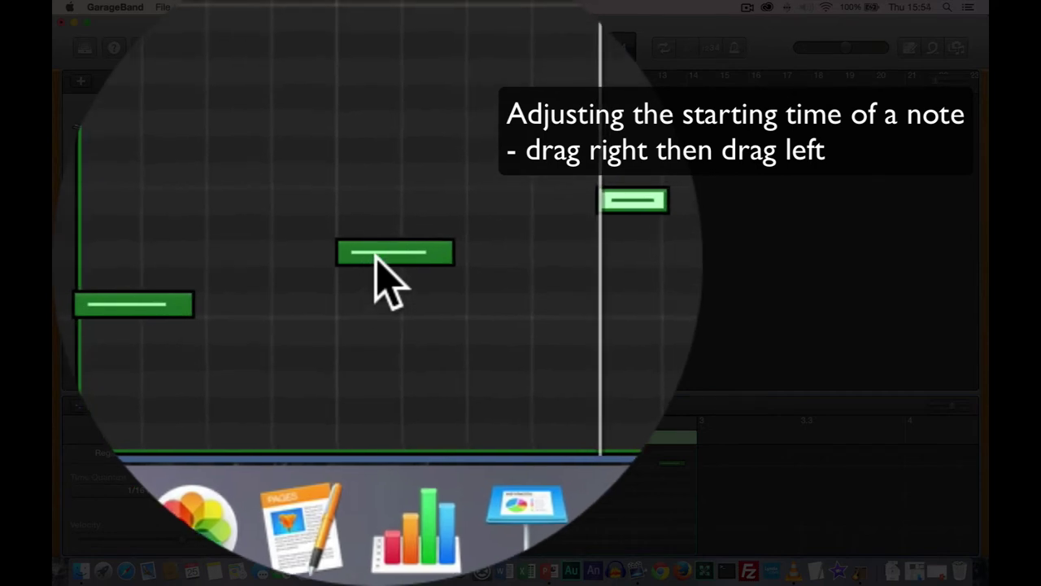
- Shift the remaining notes and the first note in the Piano Roll so they start on the beat lines, and deselect them
mouse_move(375, 258)
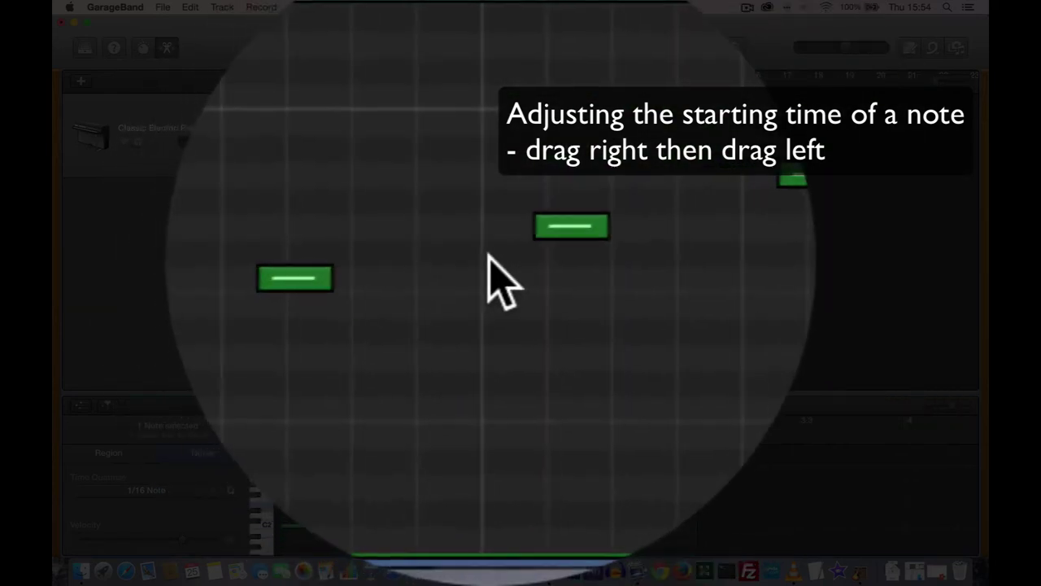
click(453, 258)
drag(451, 259, 540, 258)
drag(604, 256, 658, 258)
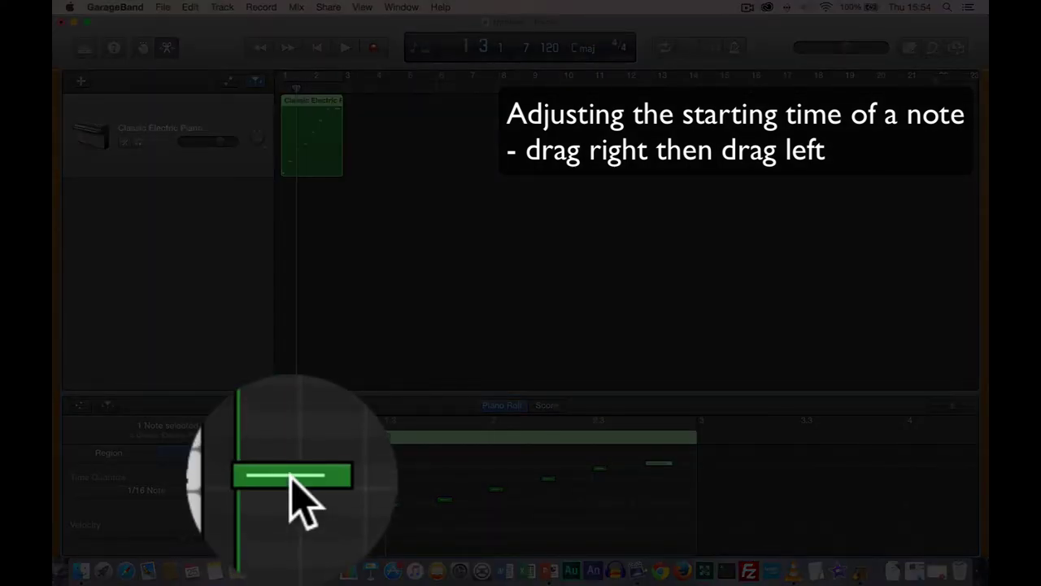
mouse_move(291, 476)
mouse_down()
mouse_move(316, 476)
mouse_move(288, 476)
mouse_up()
click(294, 492)
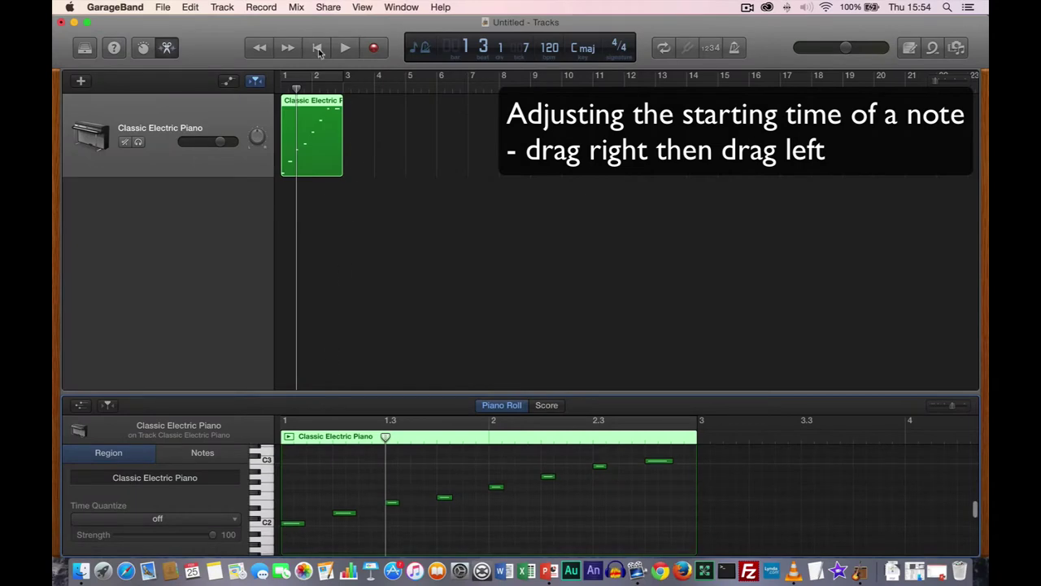
- Play the edited piano region from the beginning to check the note timing
click(318, 48)
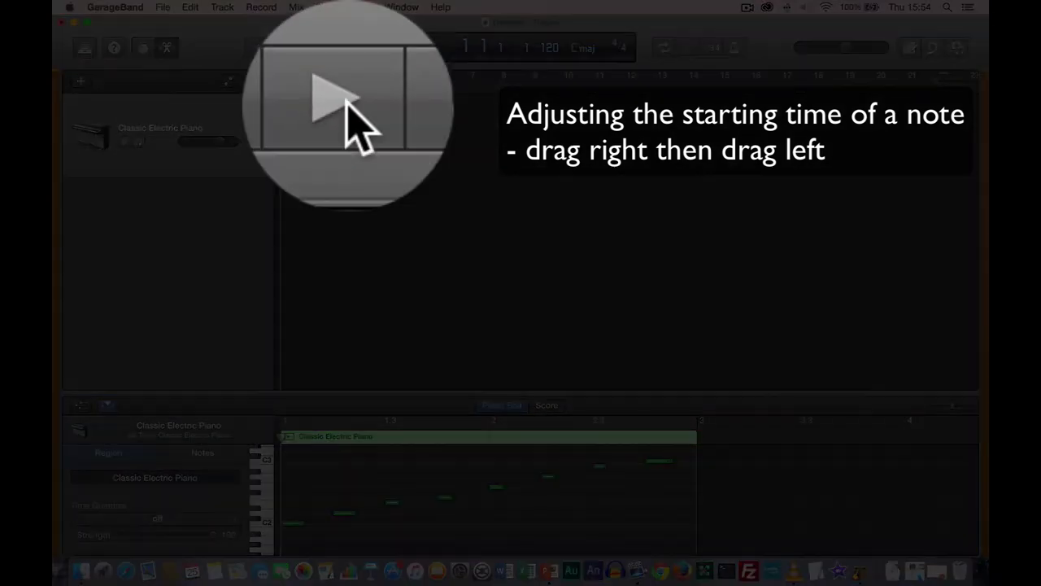
click(346, 102)
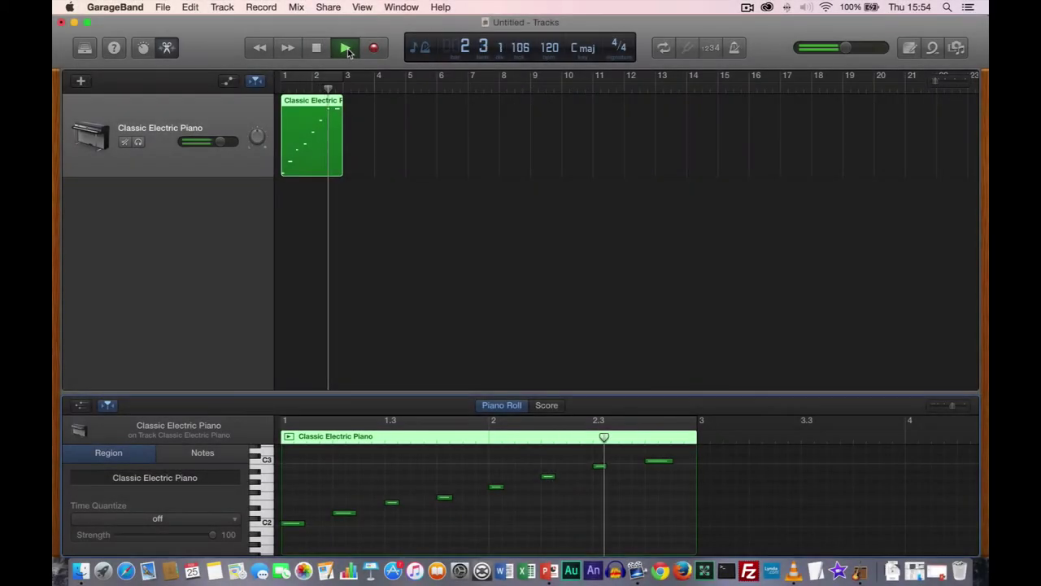
- Stop playback and lengthen every note in the Piano Roll to one full beat, ending where the next note begins, and deselect them
click(346, 49)
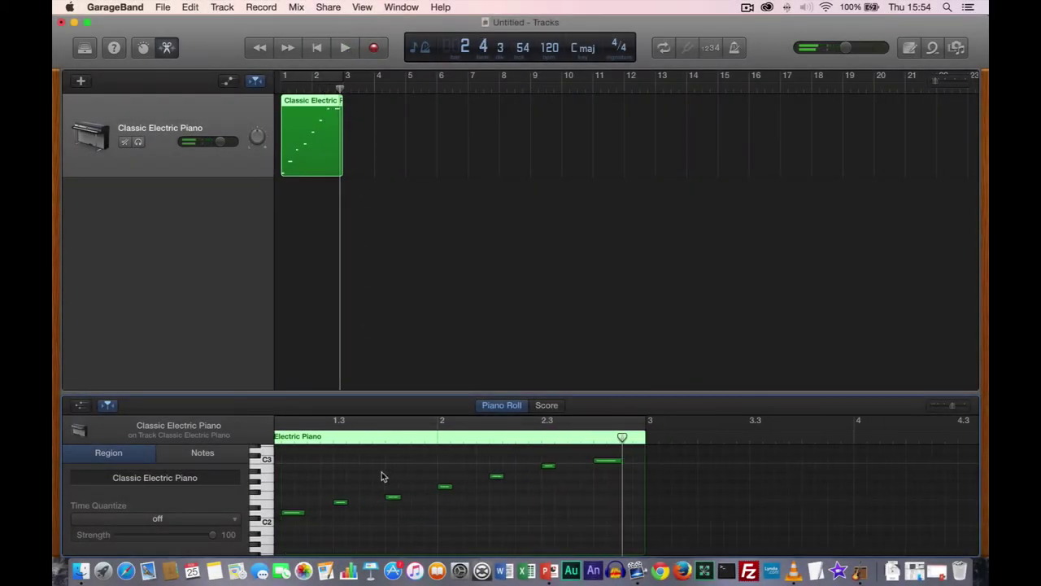
scroll(384, 476, left, 3)
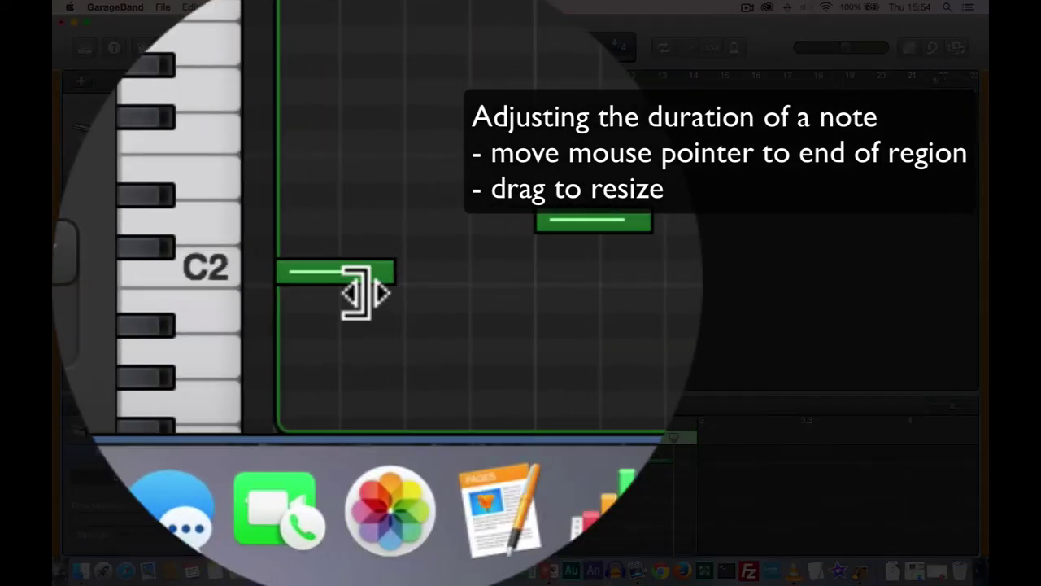
drag(366, 293, 452, 292)
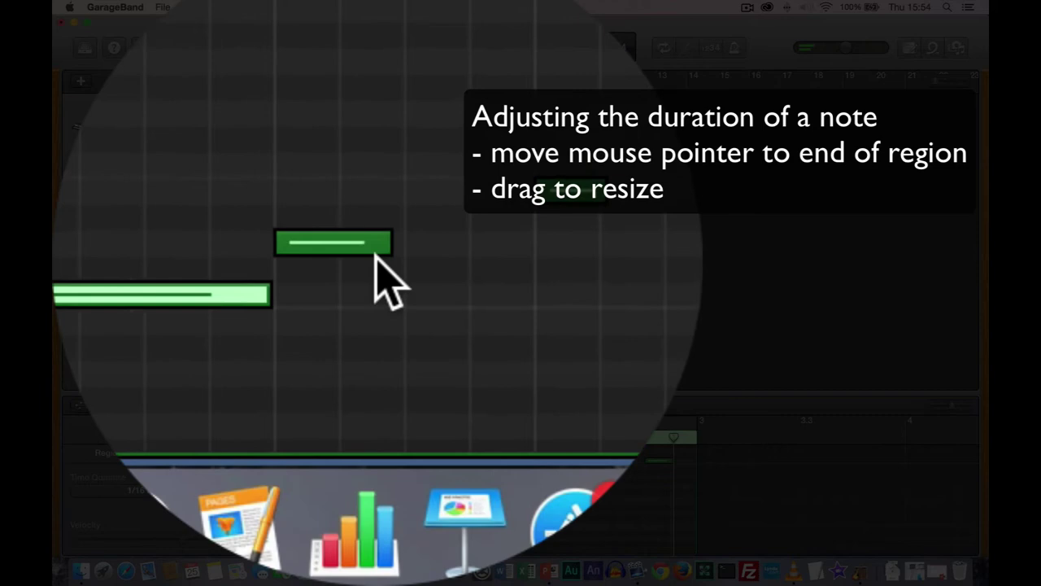
drag(365, 275, 370, 275)
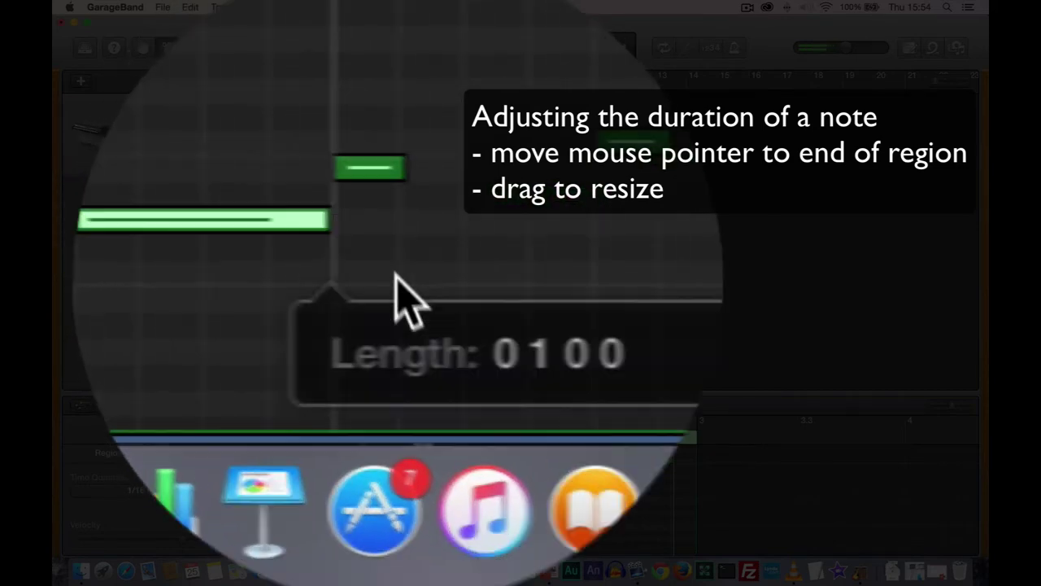
drag(382, 273, 651, 274)
drag(685, 461, 696, 462)
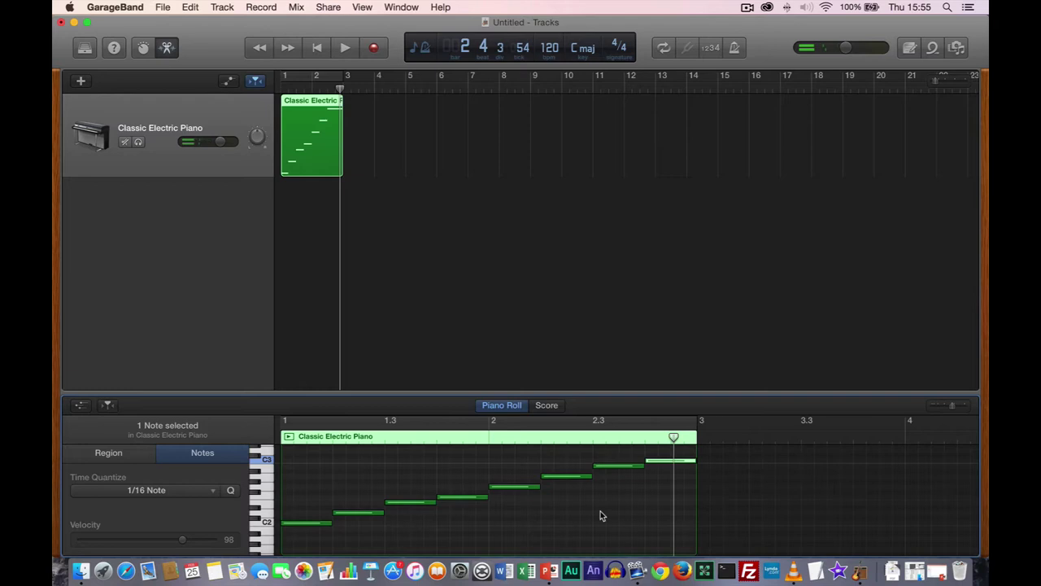
click(603, 514)
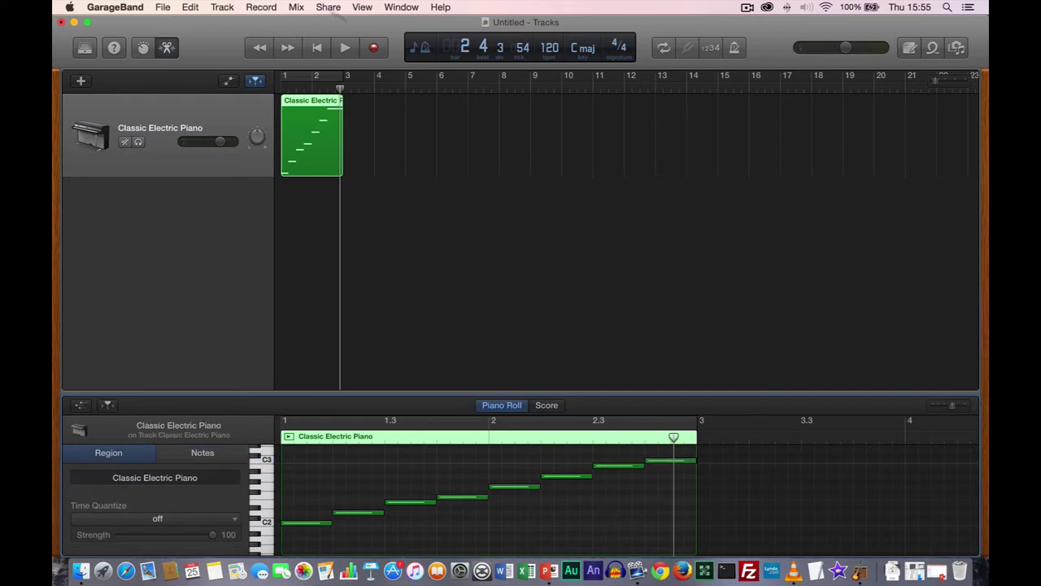
- Play the region from the beginning to hear the lengthened notes, and stop at its end
click(317, 47)
click(345, 49)
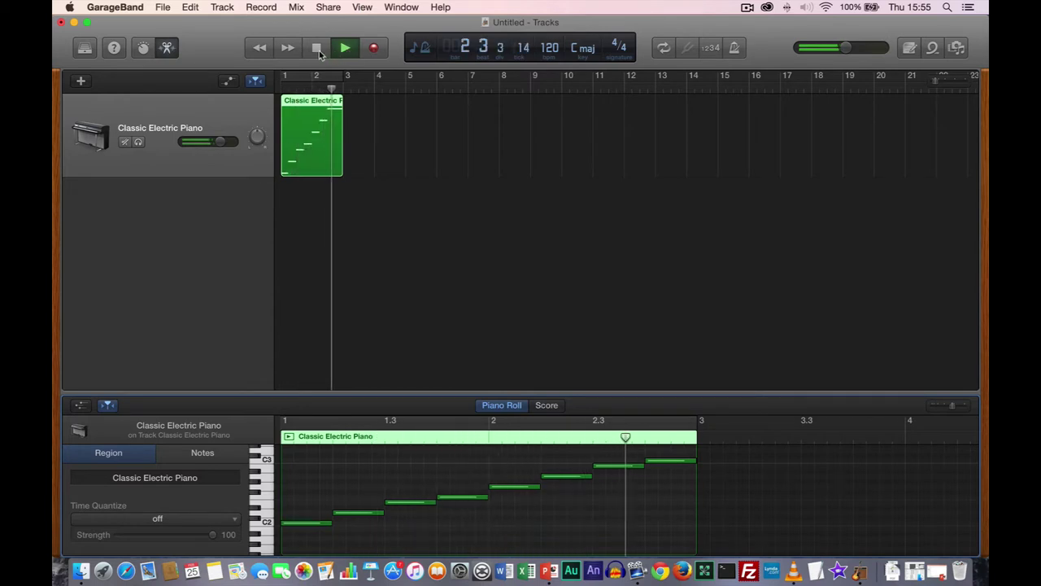
click(318, 48)
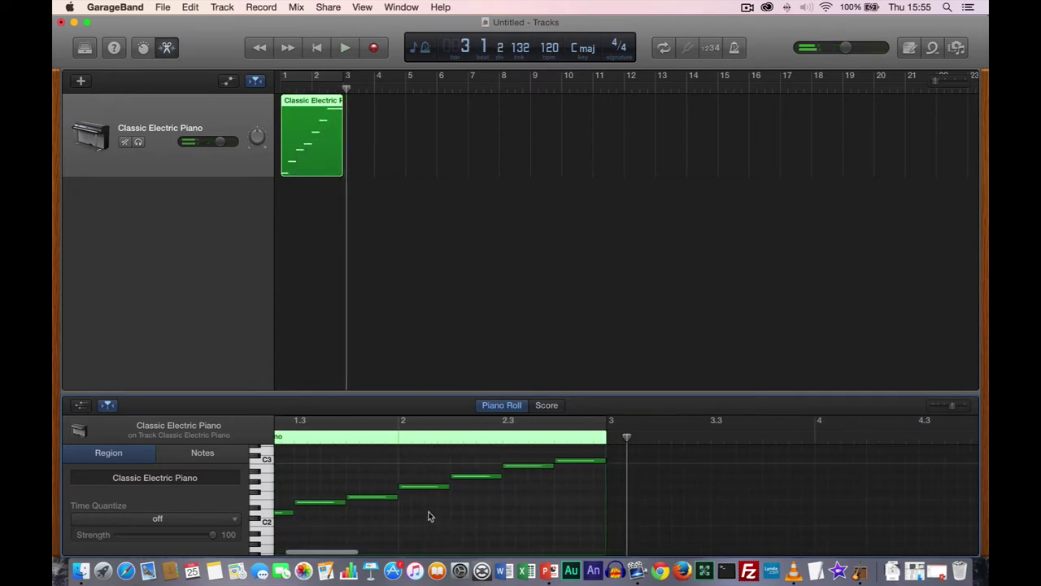
scroll(429, 516, left, 3)
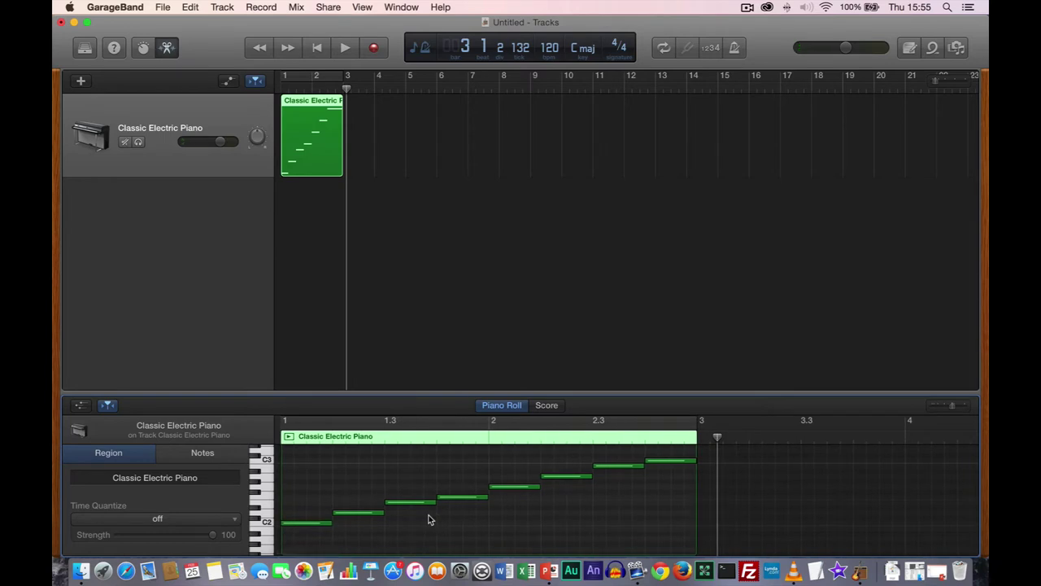
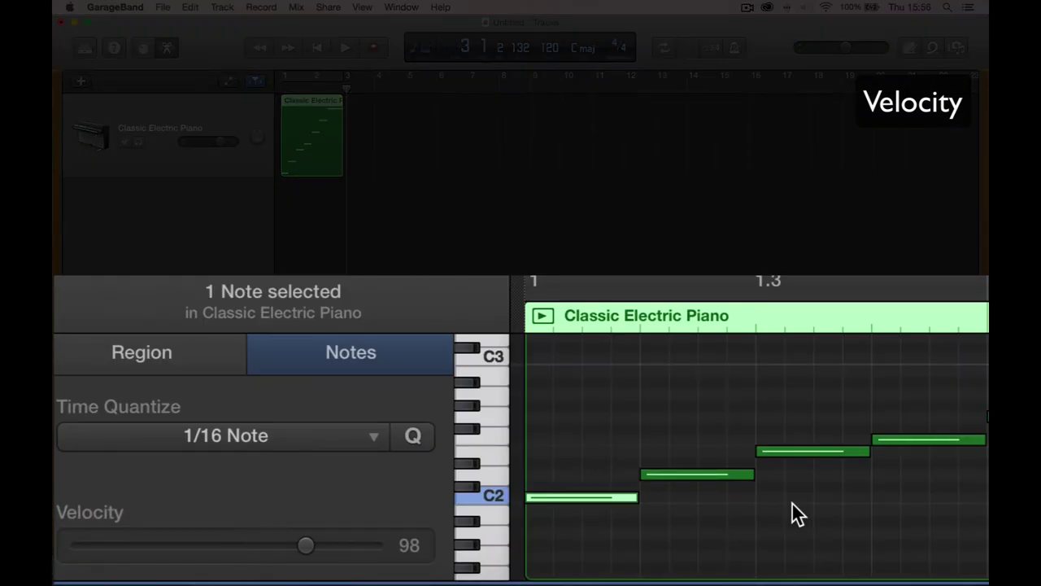
- Lower the velocity of the first two notes in the Piano Roll to about 64 each
drag(306, 550, 226, 546)
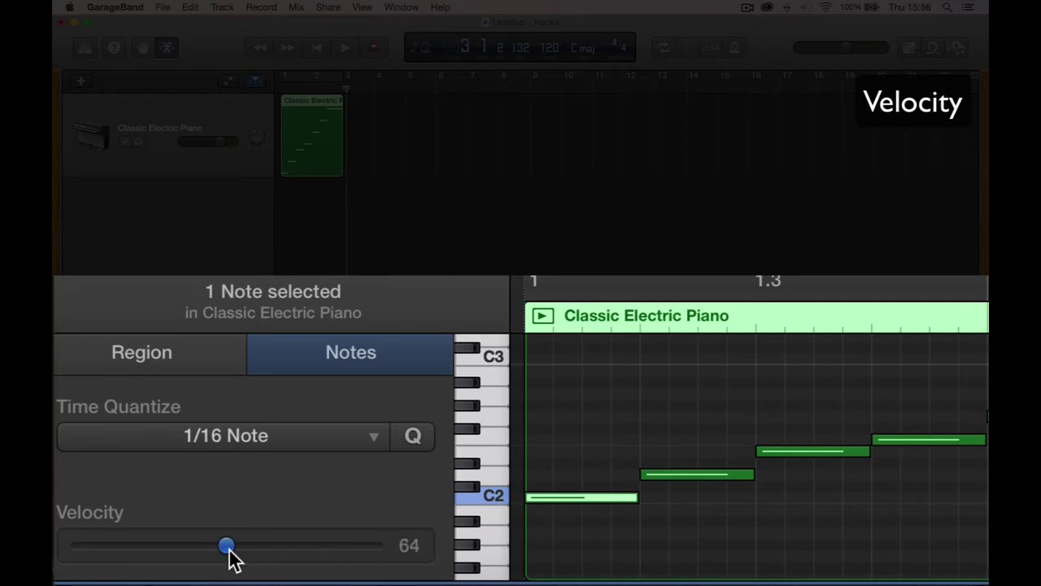
click(706, 489)
click(695, 475)
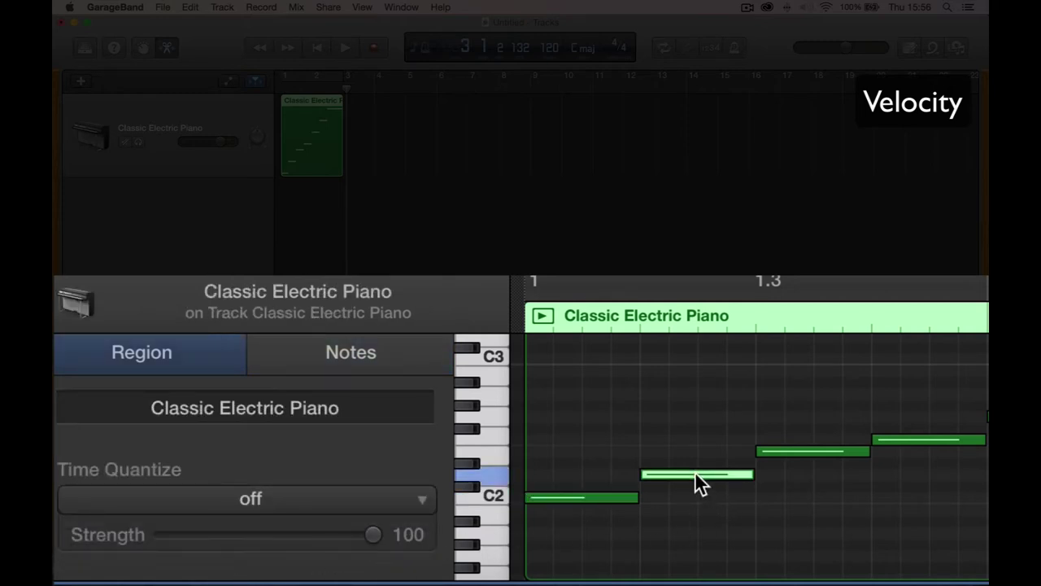
drag(307, 546, 223, 548)
click(787, 460)
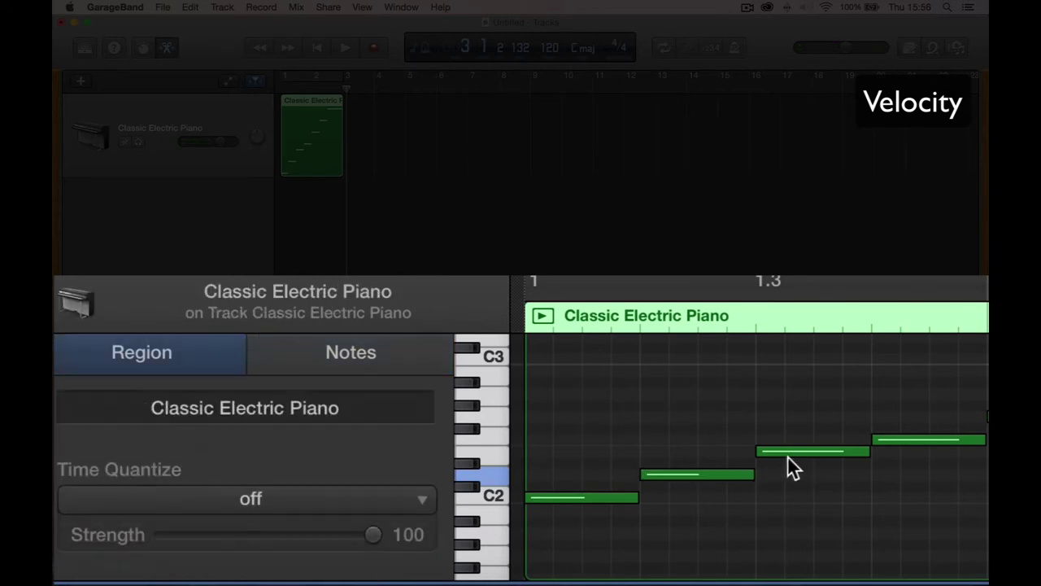
- Lower the velocity of the third through last notes to about 64 as well, and deselect them
click(798, 449)
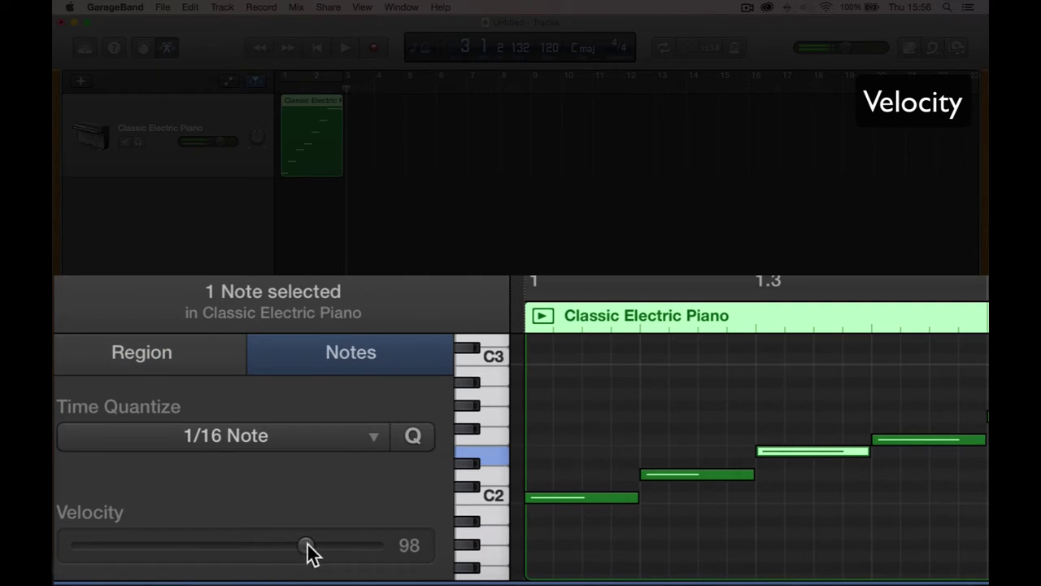
drag(307, 547, 233, 549)
click(958, 440)
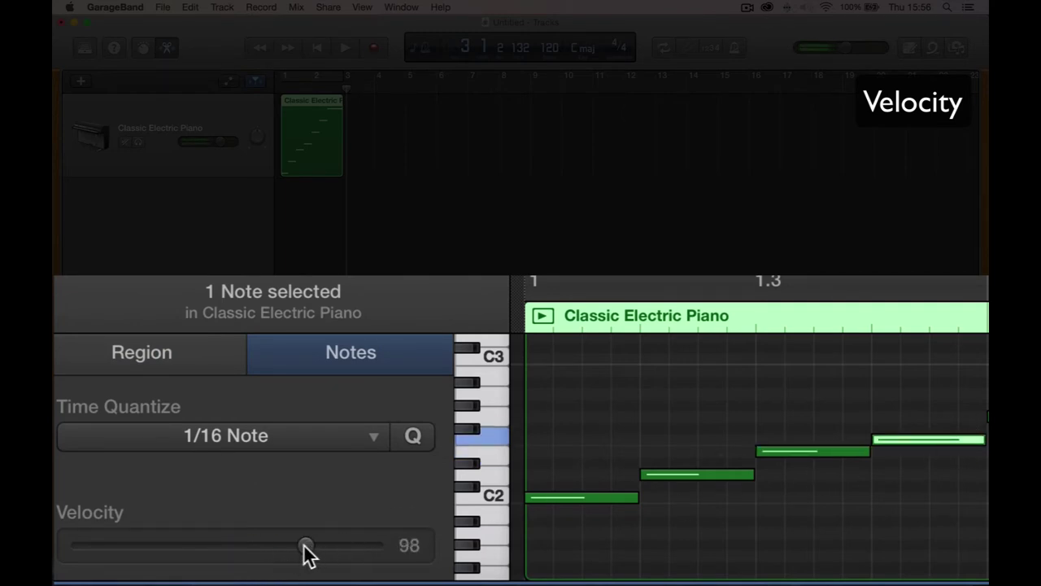
drag(304, 547, 235, 547)
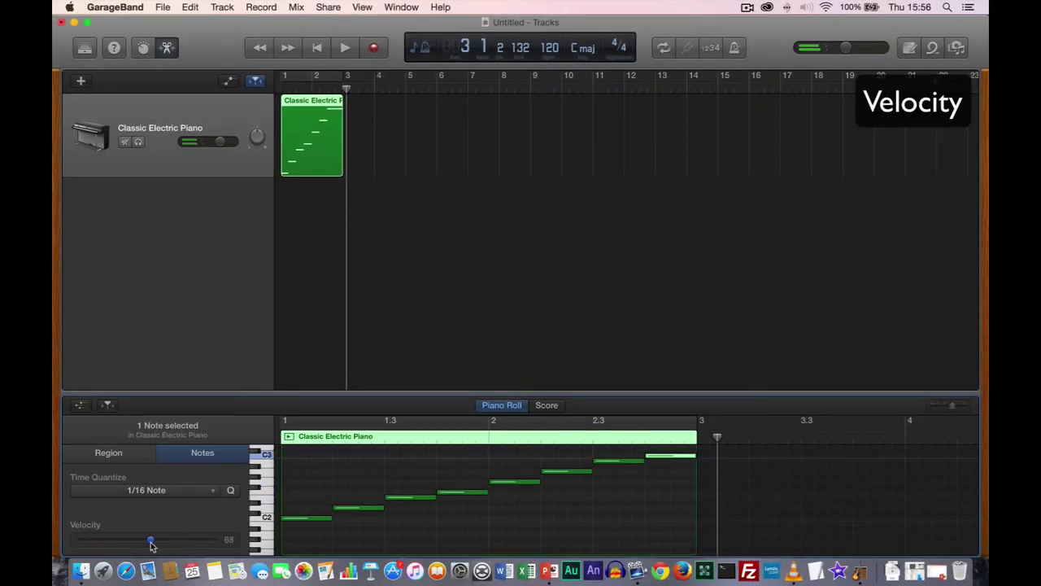
drag(151, 545, 145, 544)
click(356, 543)
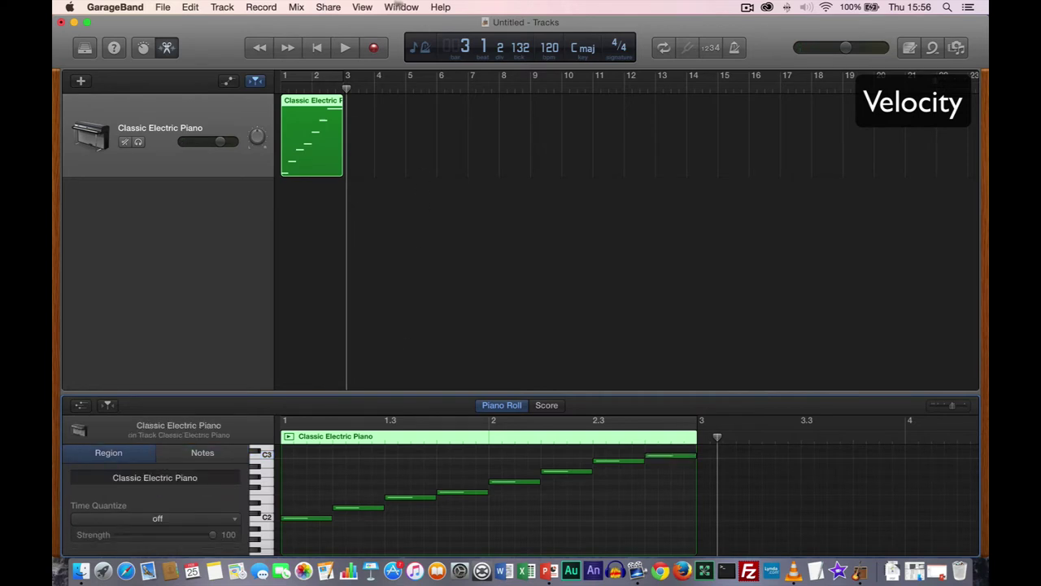
- Play the region from the beginning to hear the softer velocities, and stop at its end
click(317, 48)
click(345, 47)
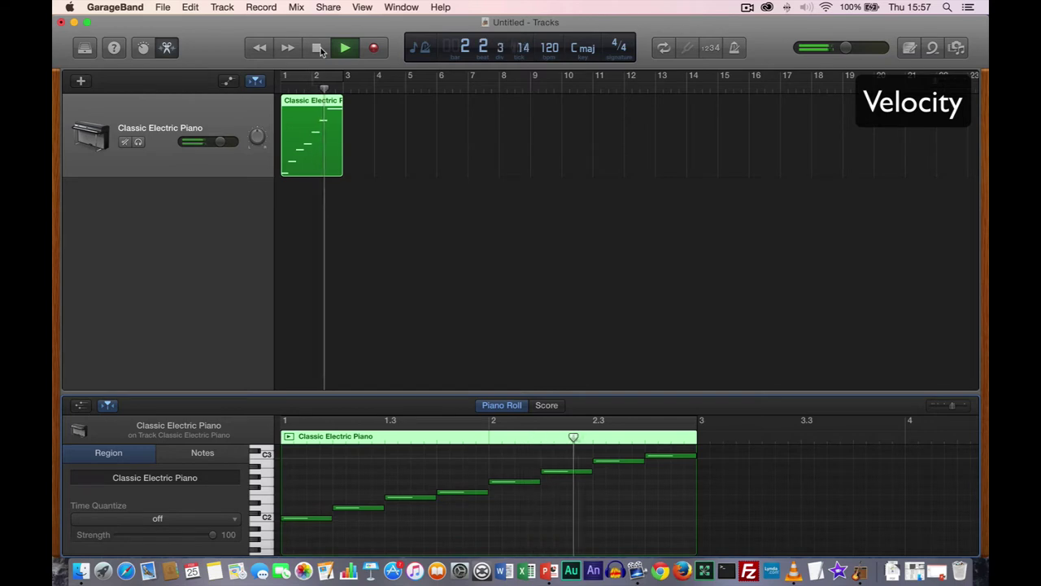
click(320, 49)
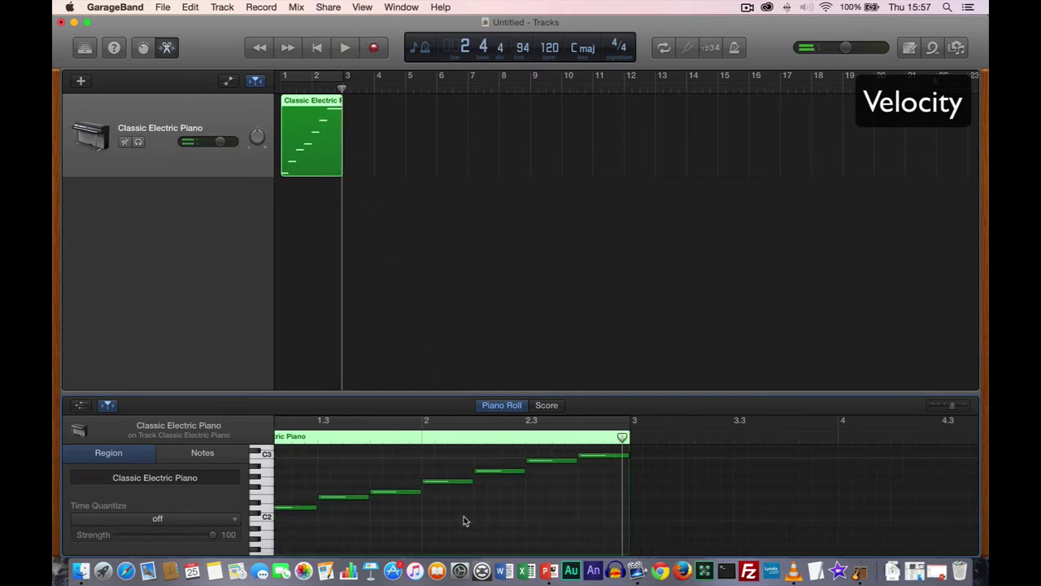
scroll(464, 519, left, 3)
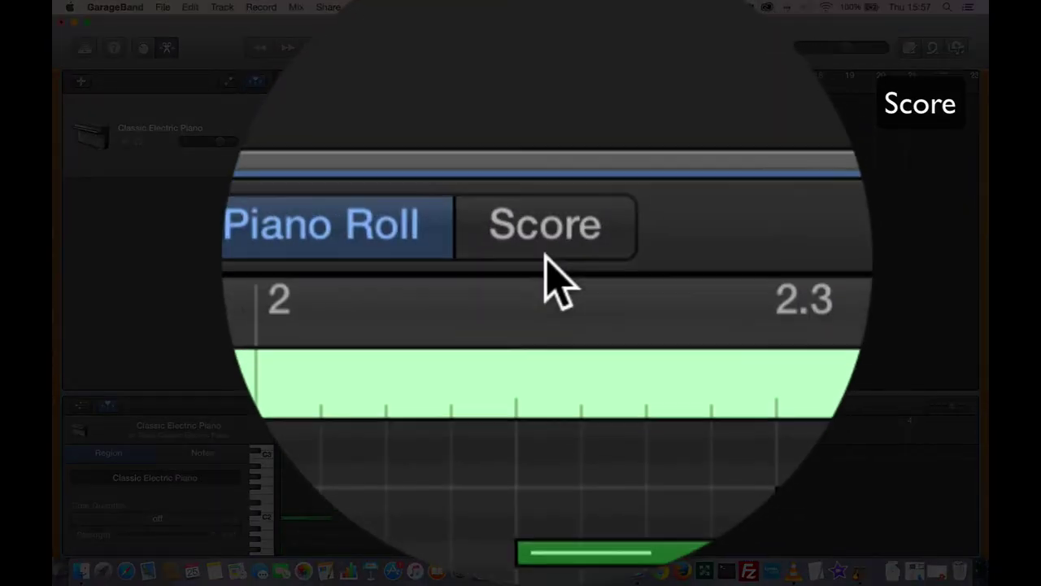
- Show the piano region as a score and change its bass clef to a grand staff with treble and bass clefs
click(550, 407)
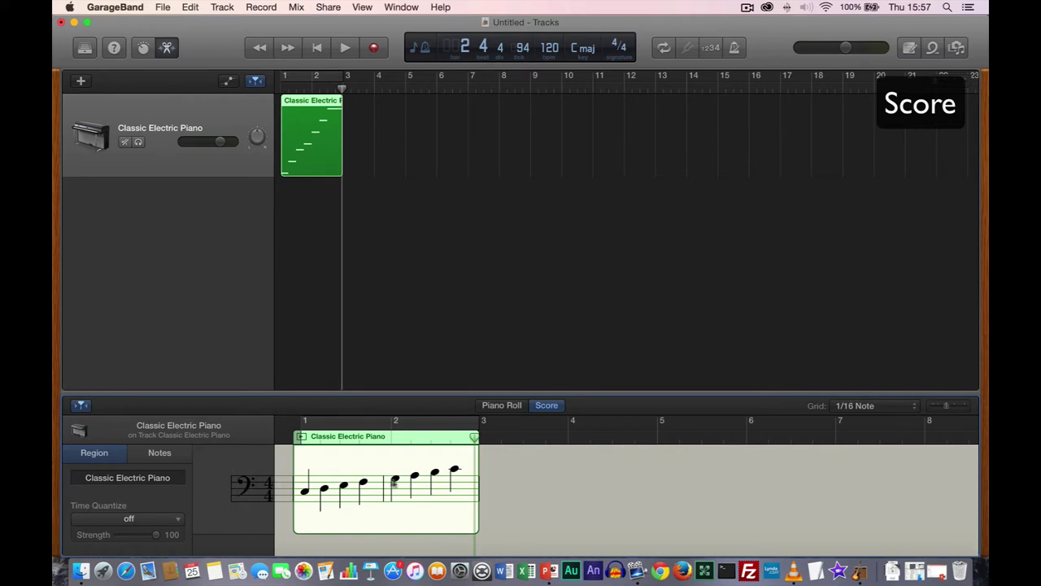
click(254, 492)
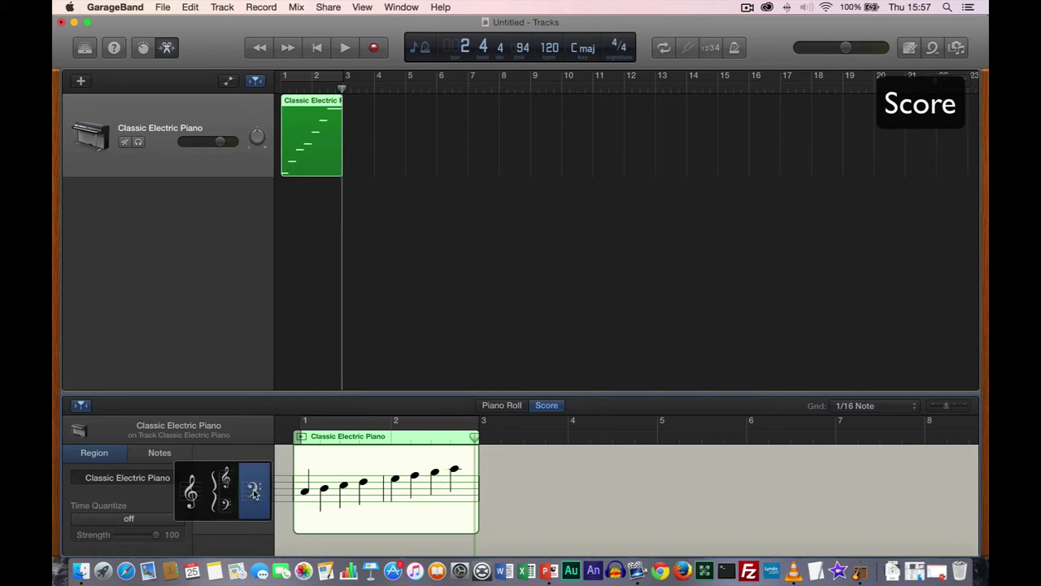
click(227, 488)
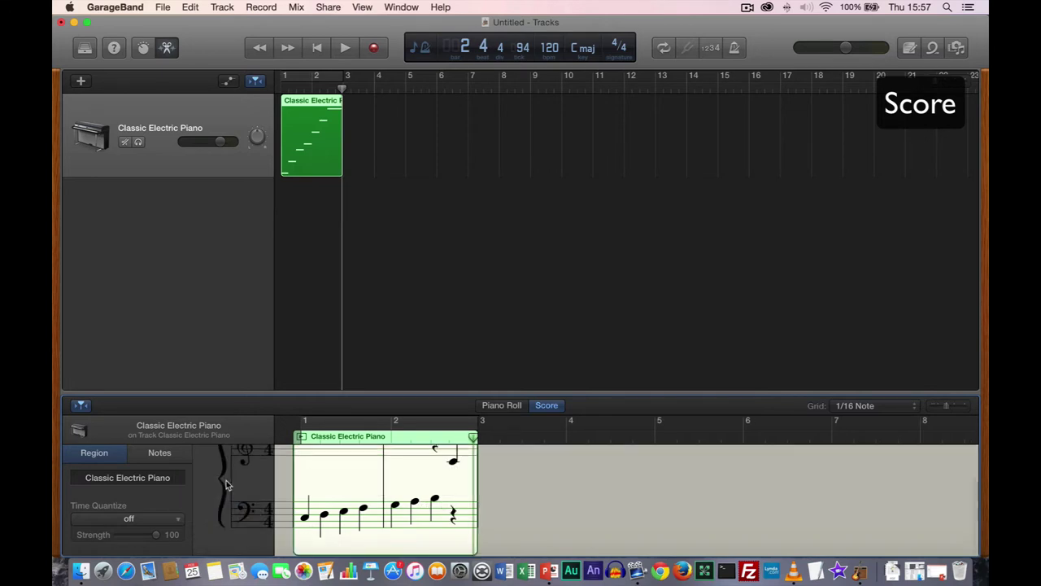
scroll(370, 504, up, 3)
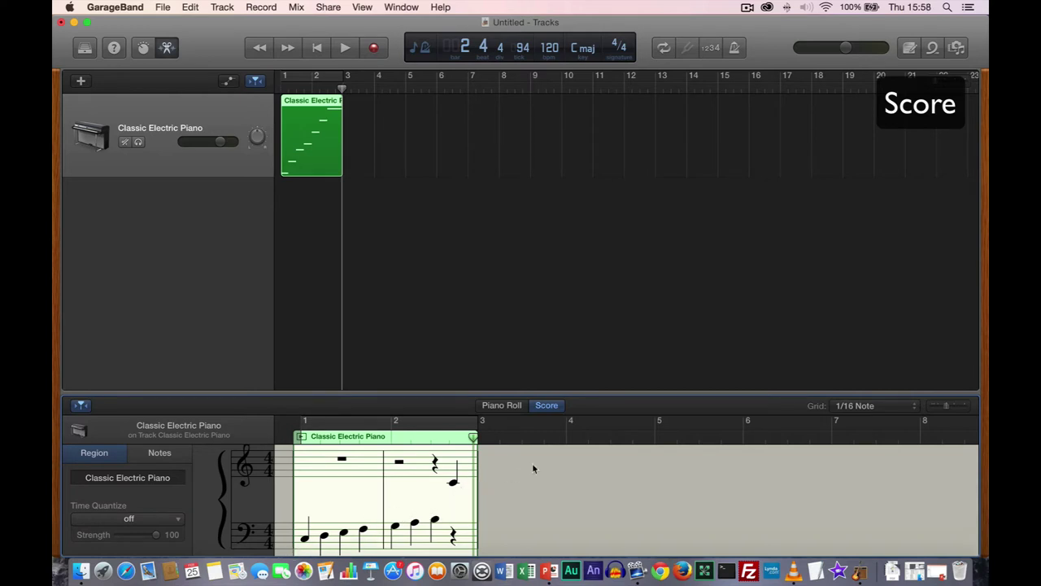
- Return to the Piano Roll, select all eight notes with a marquee and transpose them up 12 semitones so the first is C3
click(506, 405)
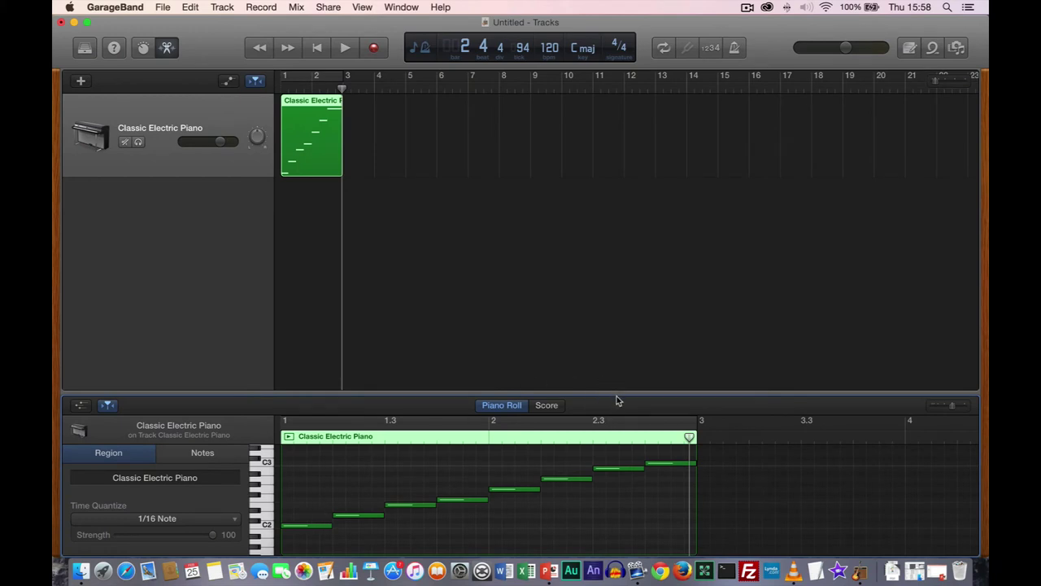
click(869, 397)
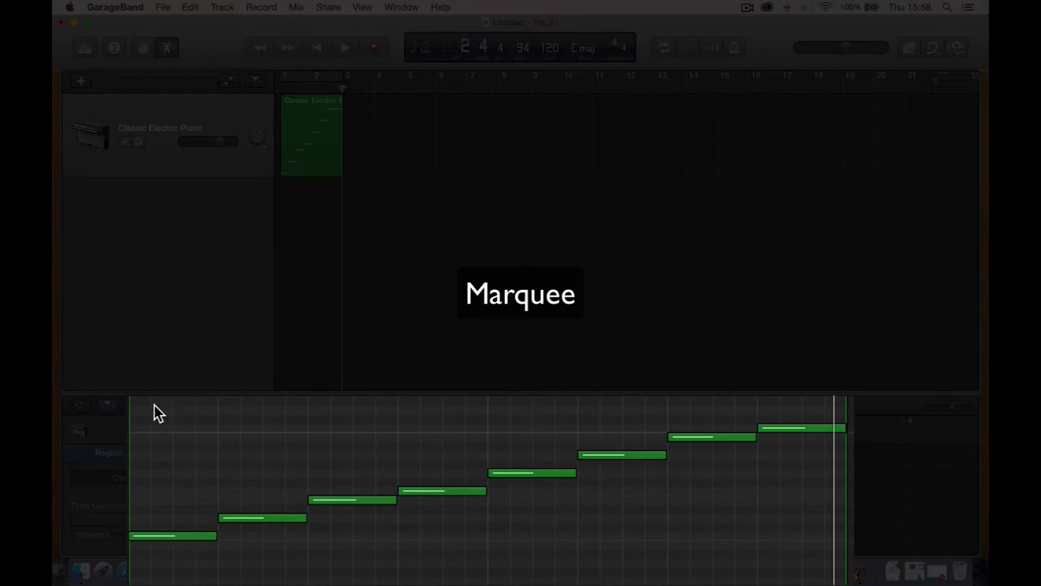
drag(154, 405, 794, 562)
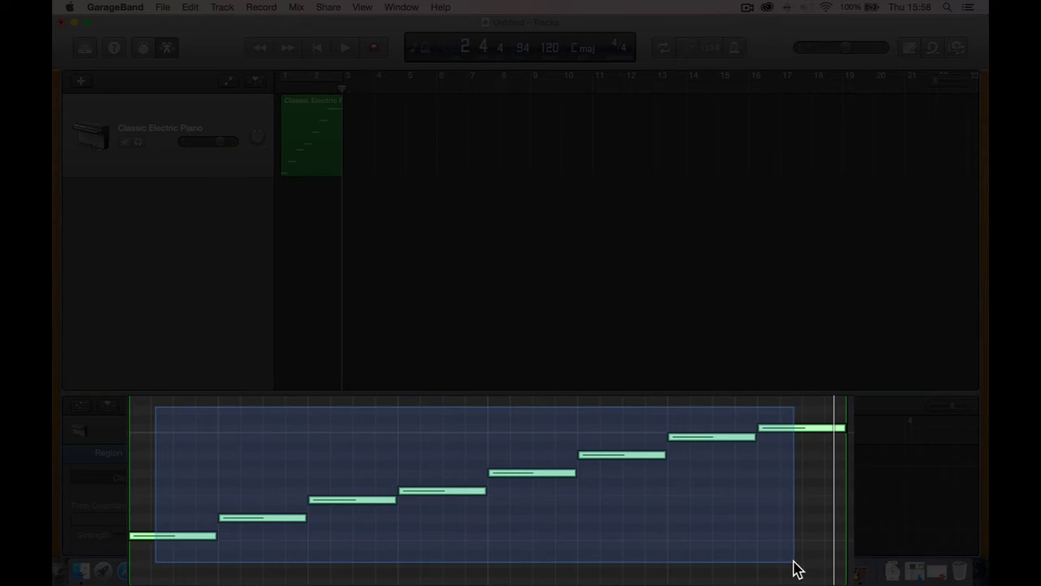
drag(796, 570, 793, 567)
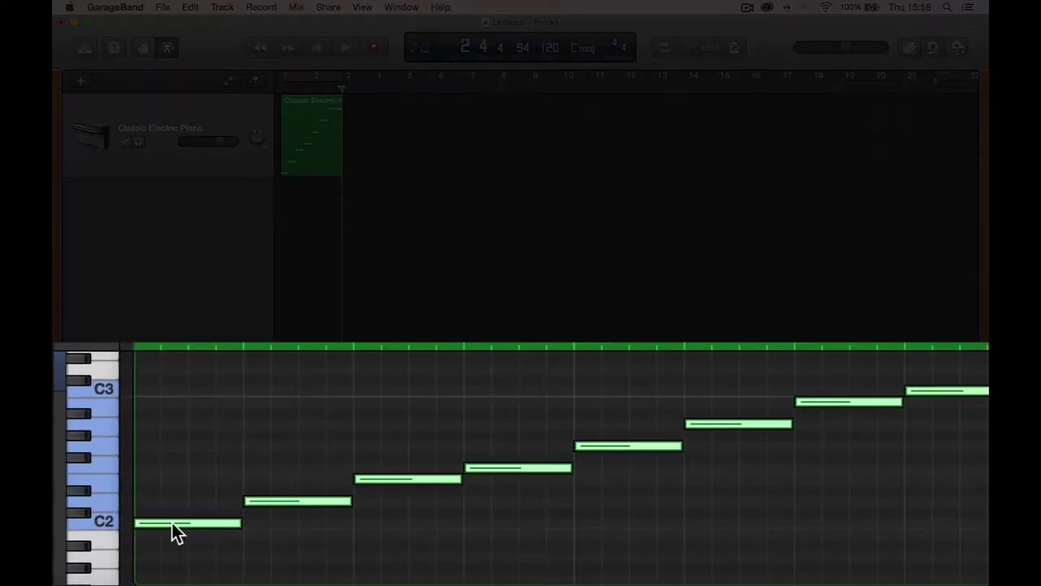
mouse_move(159, 523)
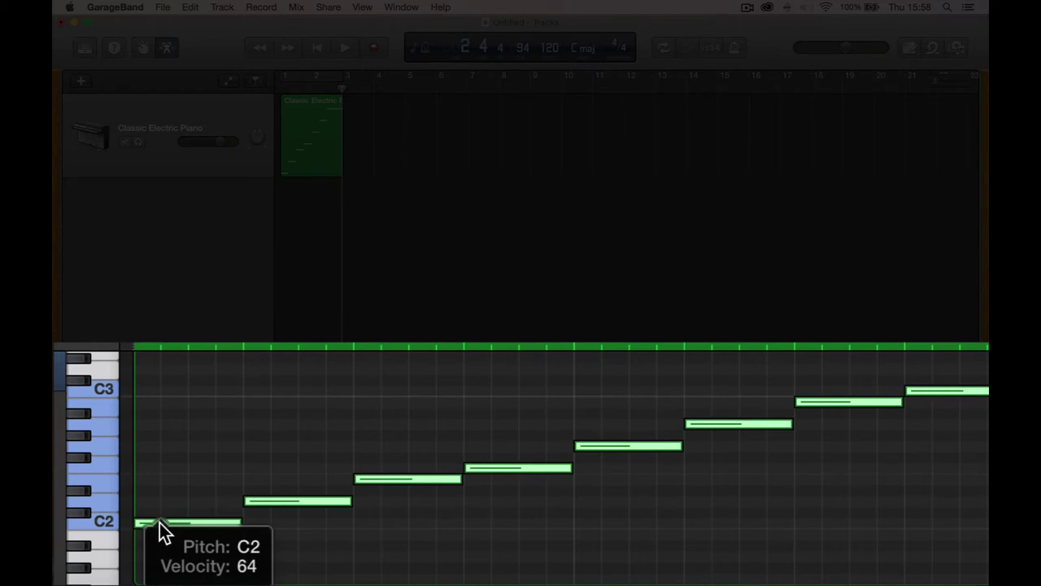
drag(159, 523, 166, 398)
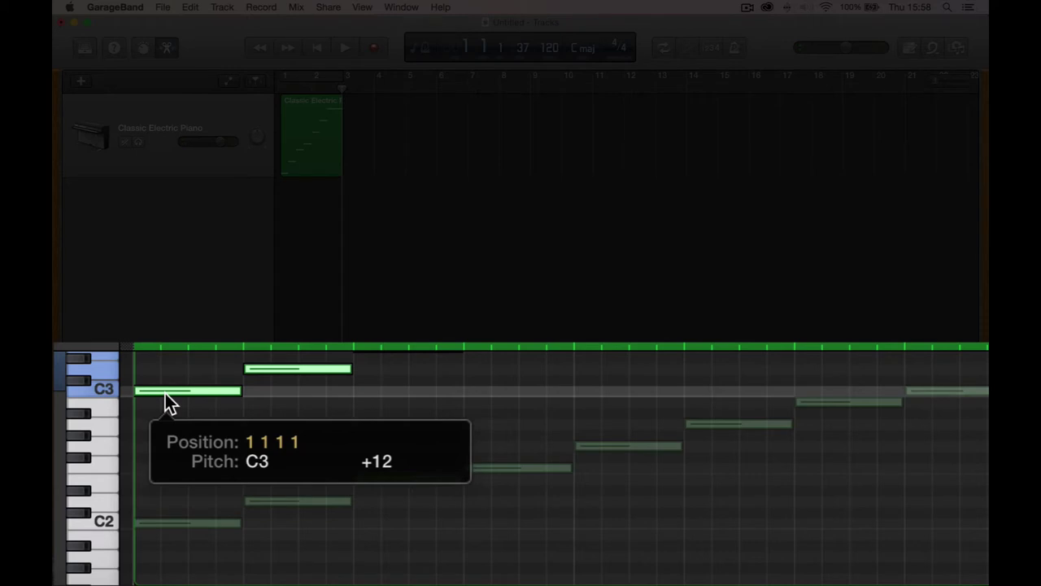
drag(165, 393, 165, 393)
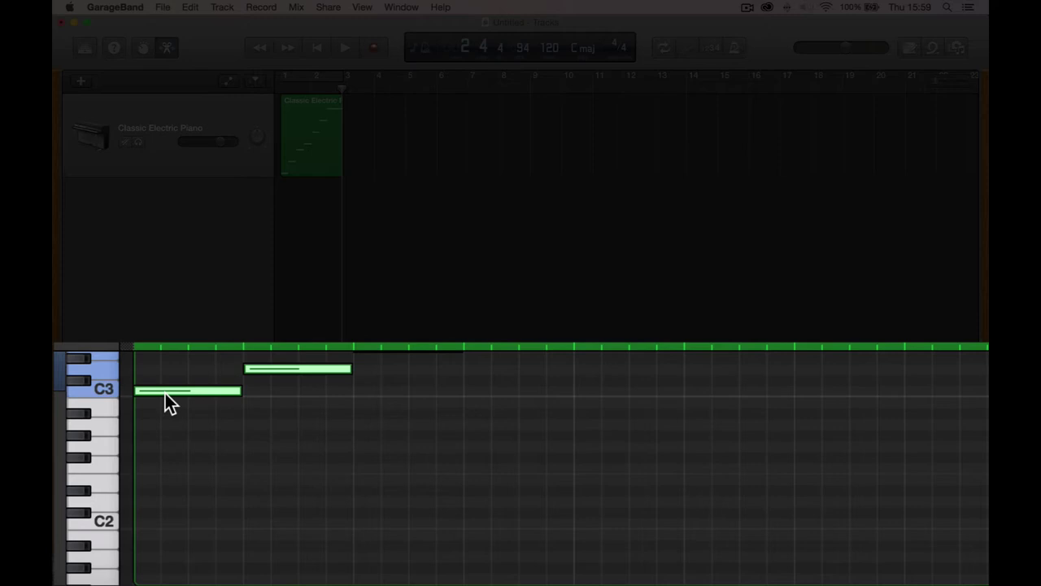
click(166, 393)
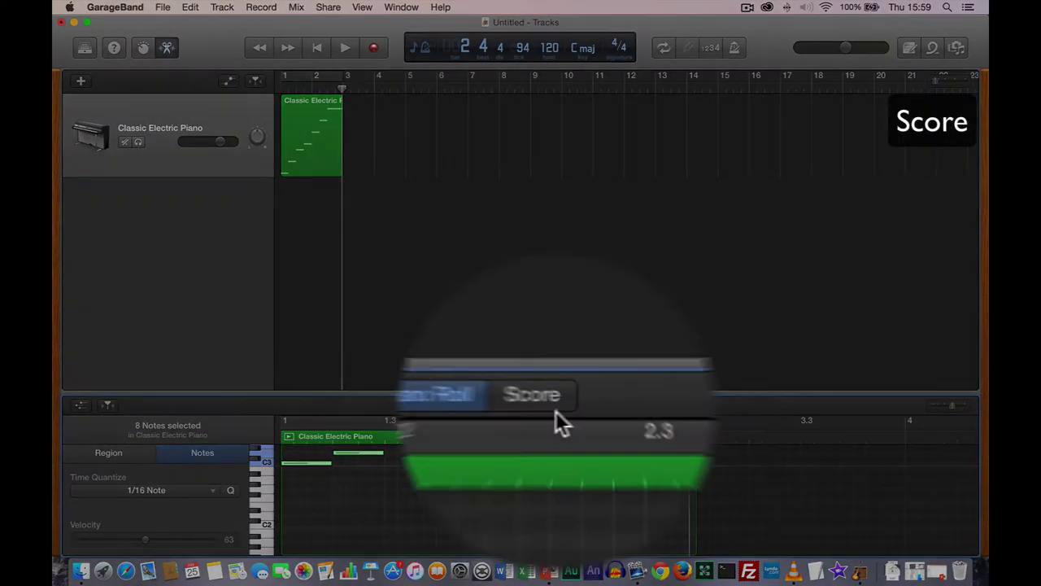
- Show the transposed notes as a score and change the staff to a single treble clef
click(547, 404)
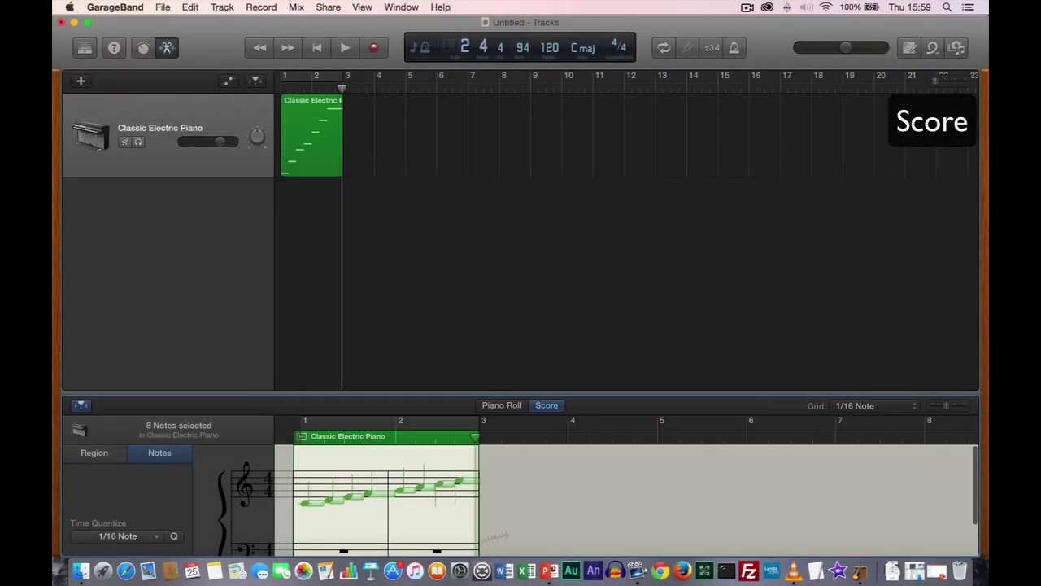
click(242, 488)
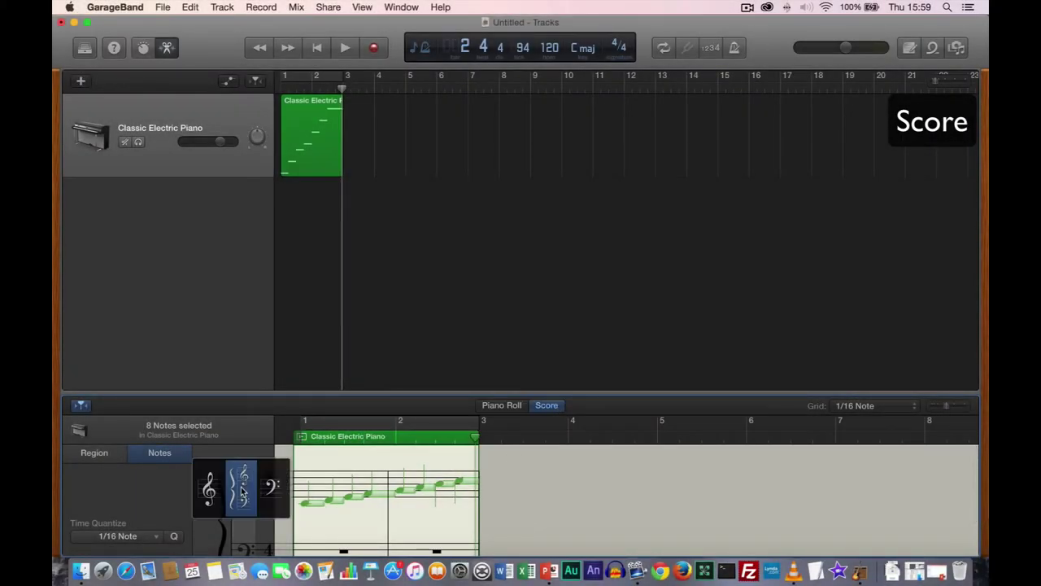
click(209, 490)
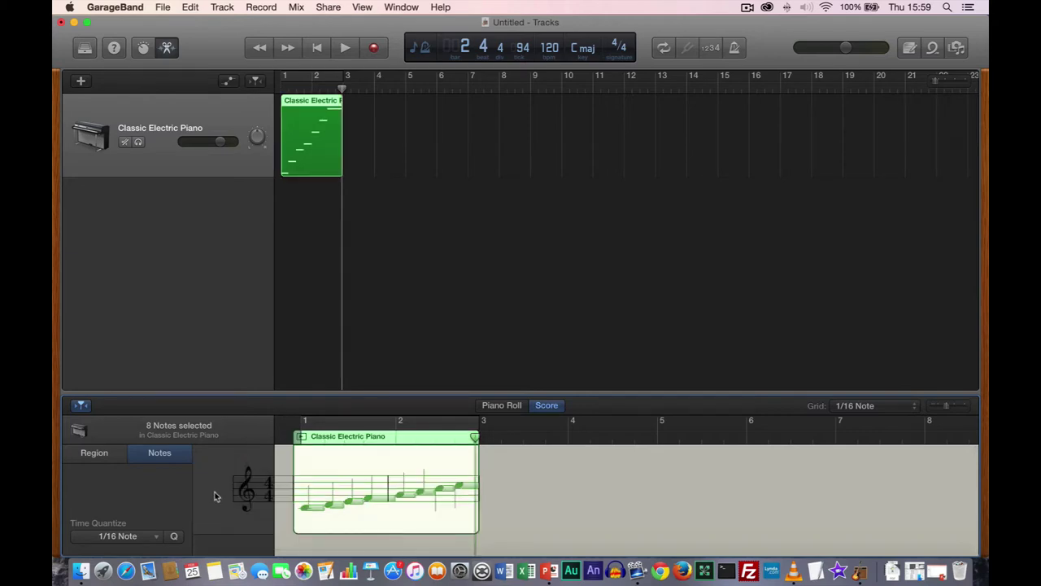
- Deselect the notes and print the score with the A4 portrait page setup at 100% scale, opening it as a PDF in Preview
click(537, 513)
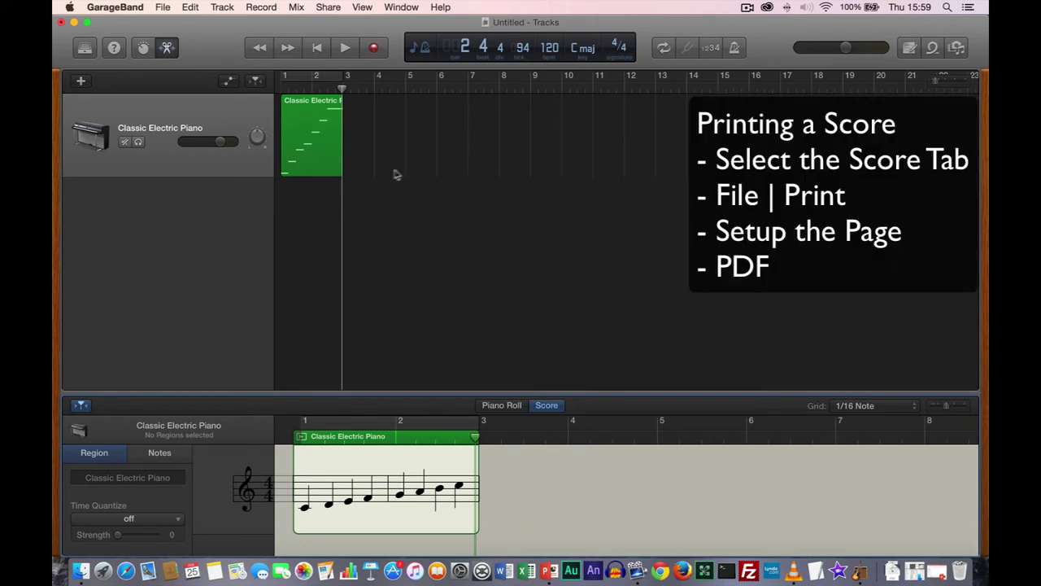
click(163, 7)
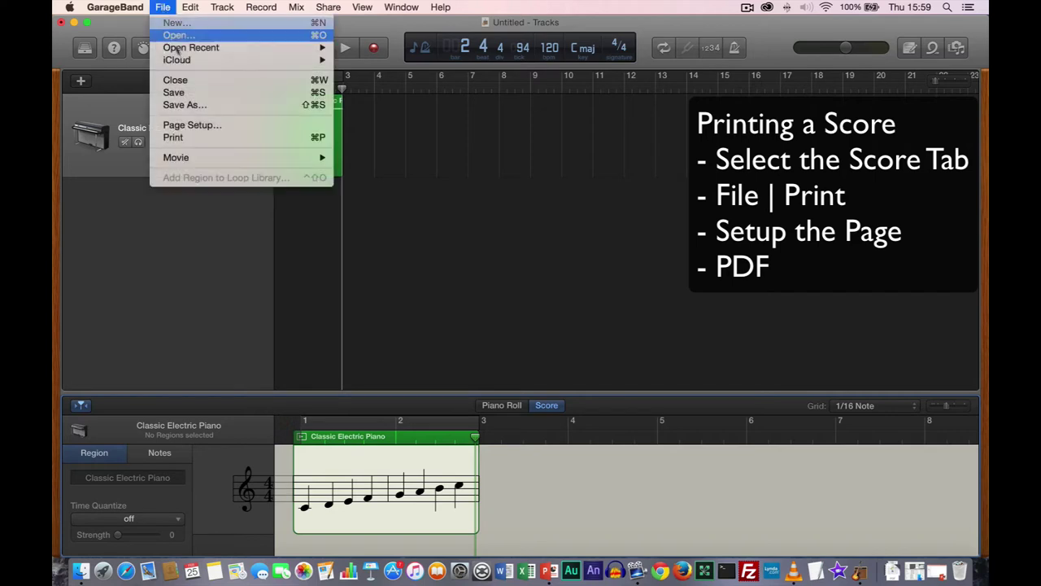
click(219, 142)
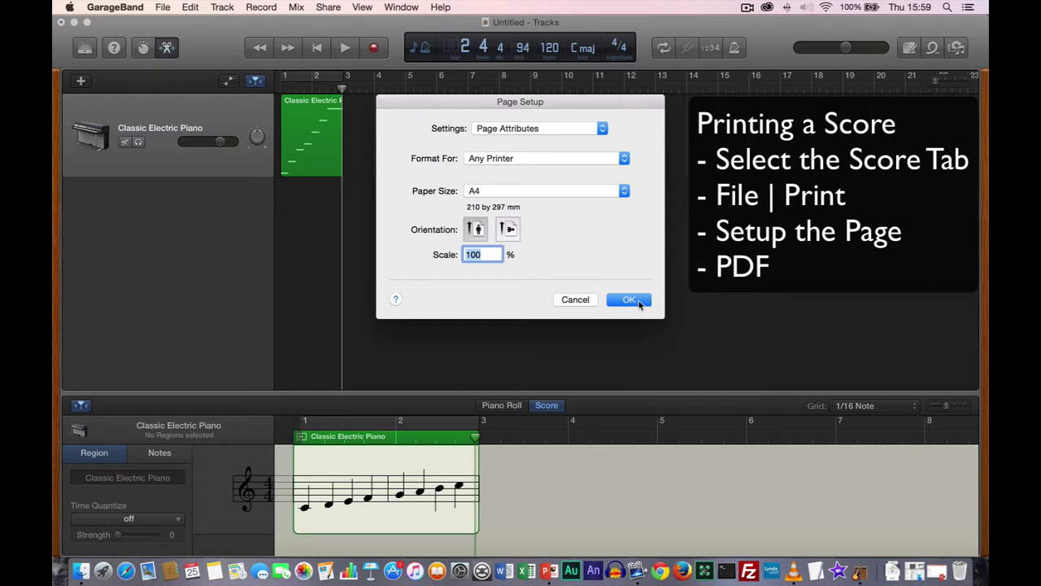
click(639, 301)
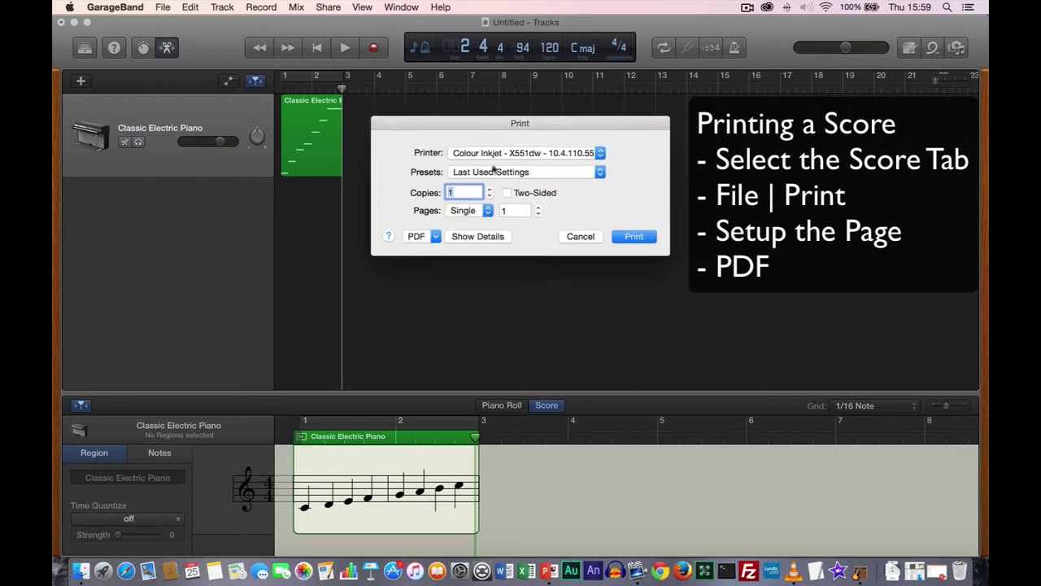
click(436, 238)
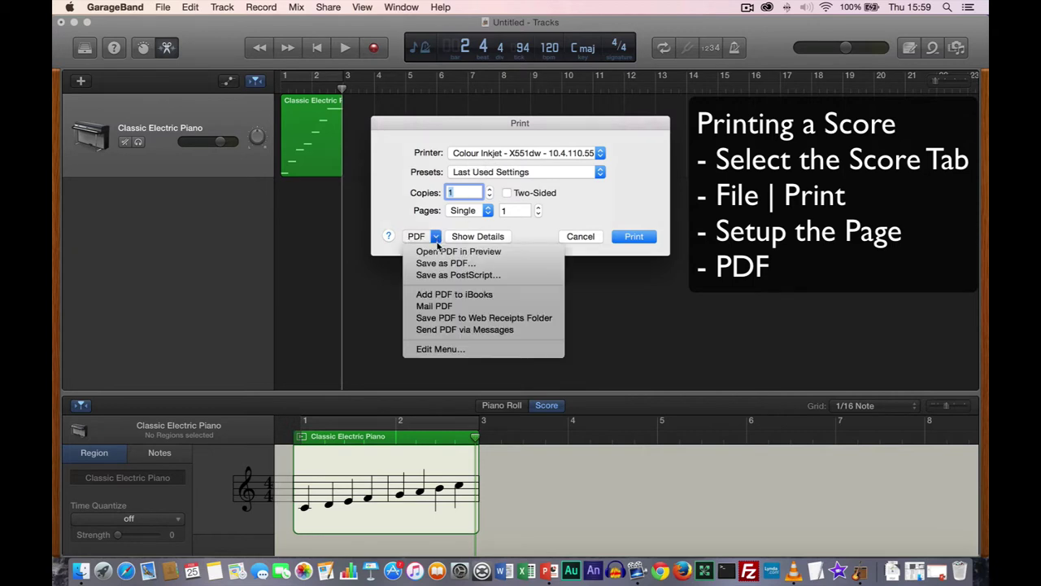
click(503, 253)
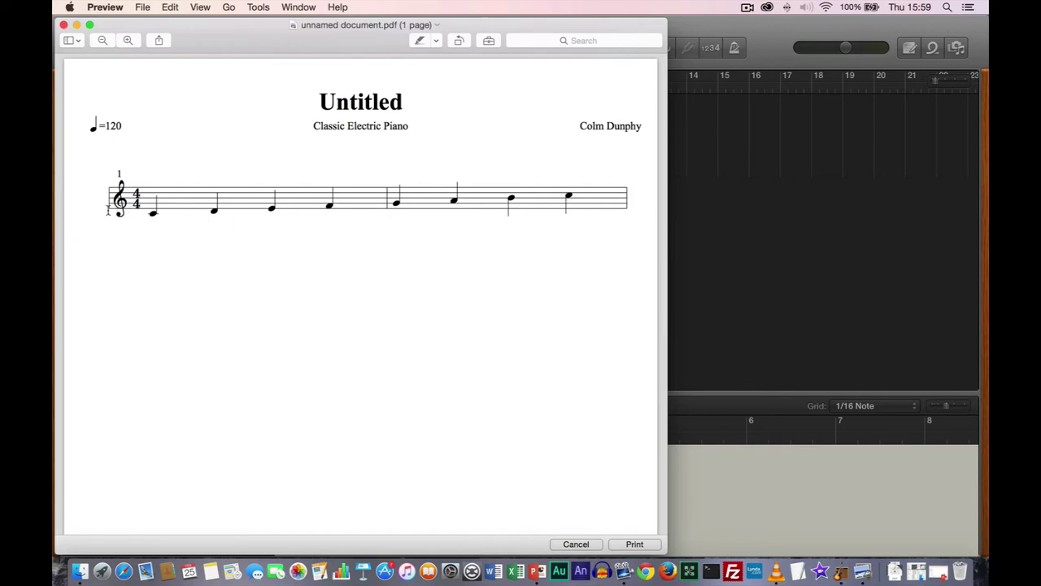
- Examine the instrument name, title and tempo marking on the PDF score, then close it and return to GarageBand
drag(410, 129, 304, 133)
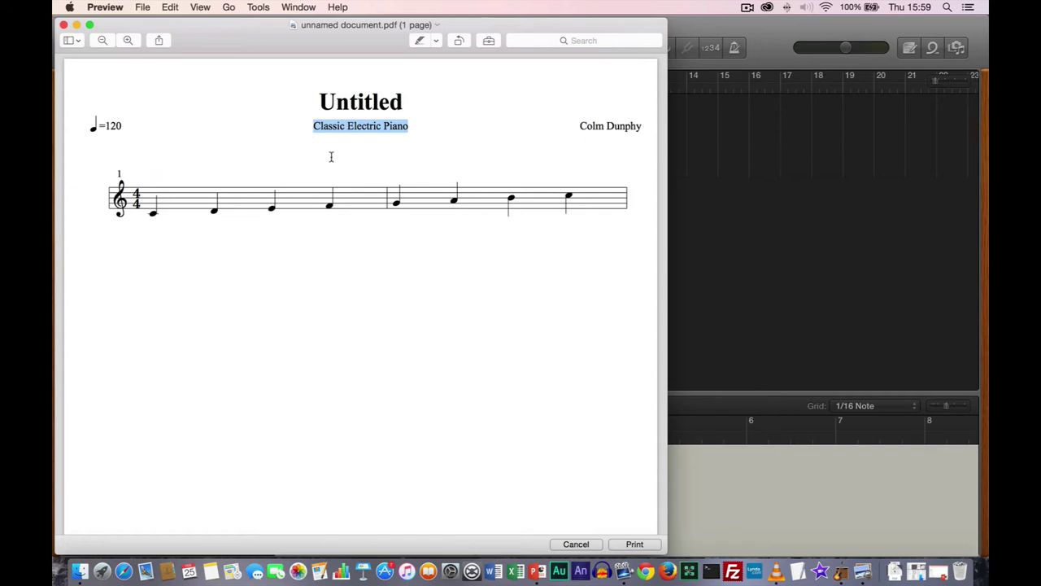
click(331, 157)
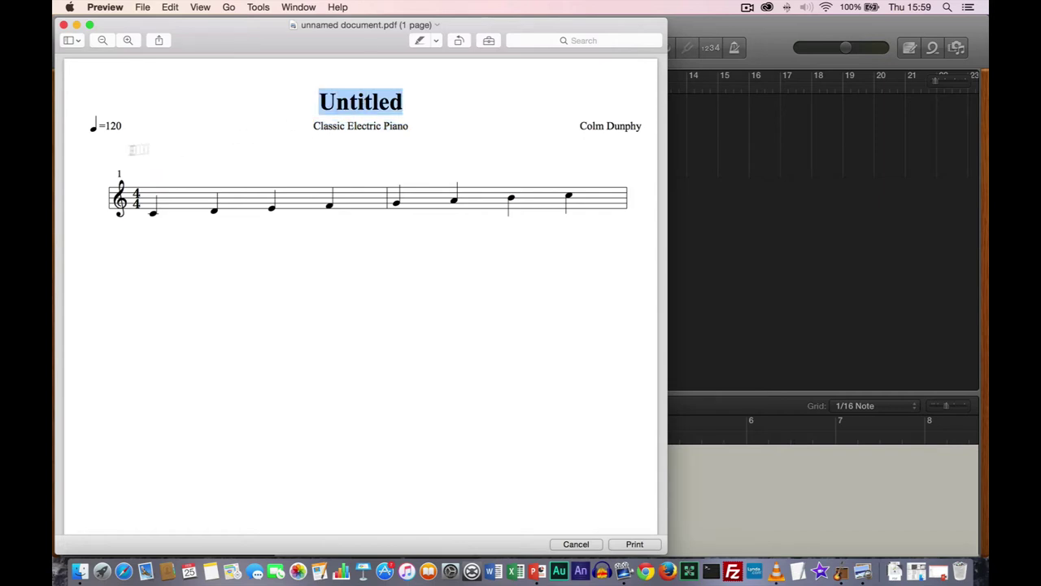
drag(122, 127, 78, 128)
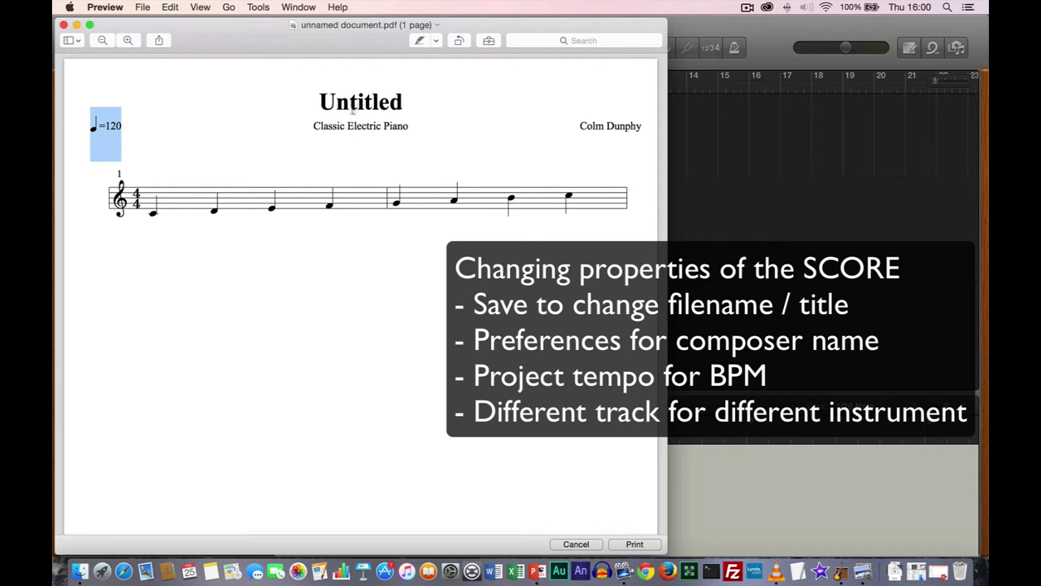
click(65, 25)
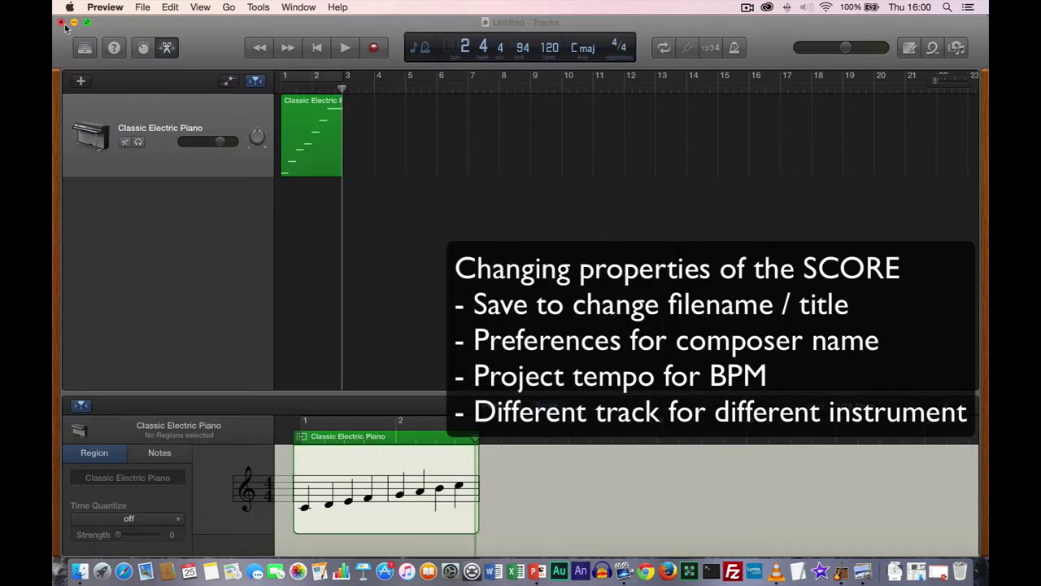
click(145, 6)
click(422, 207)
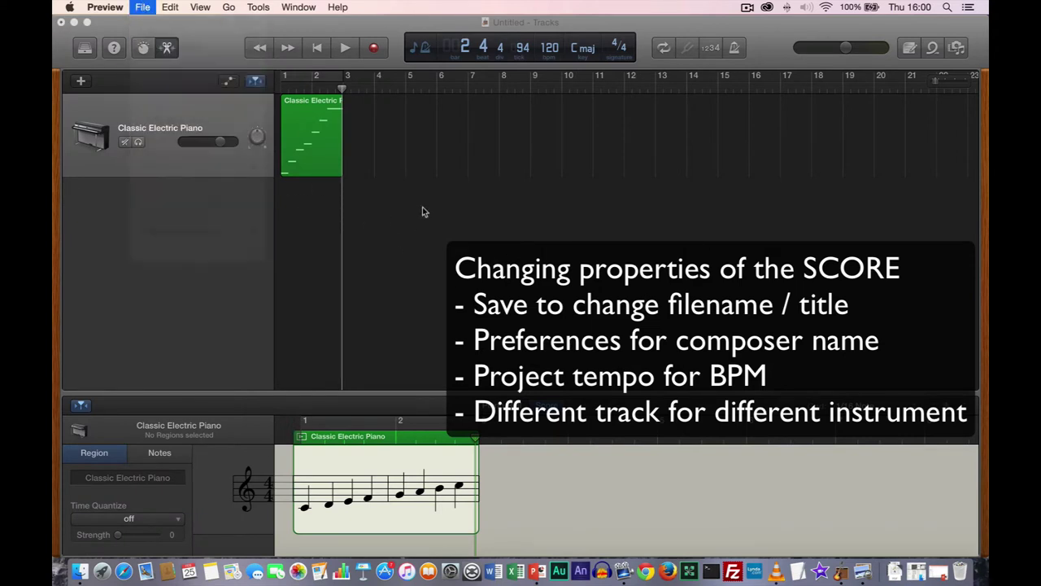
- Save the project as Scale.band in the GarageBand folder, replacing the existing file
click(163, 6)
click(182, 94)
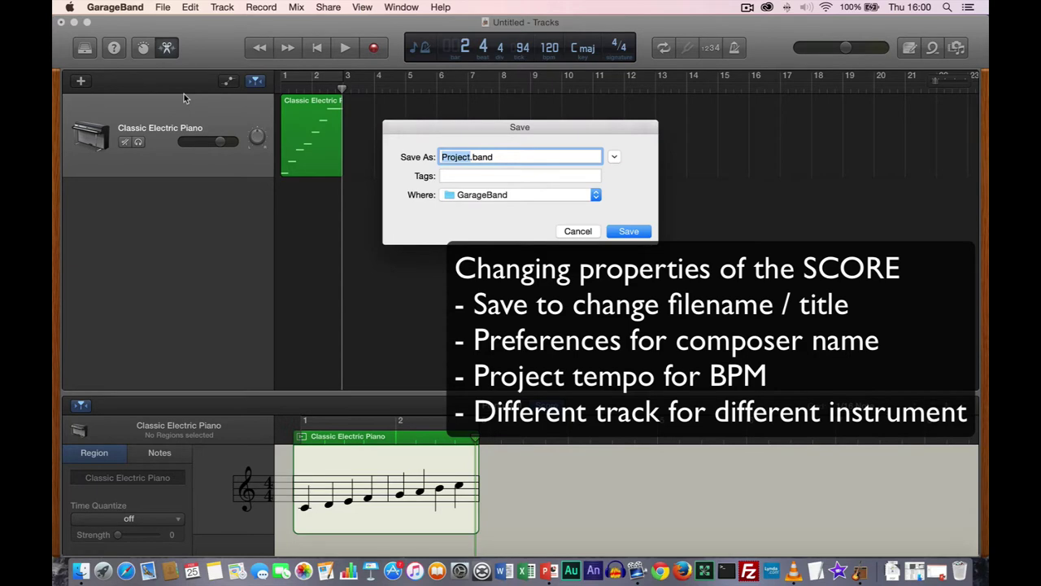
text(Scale)
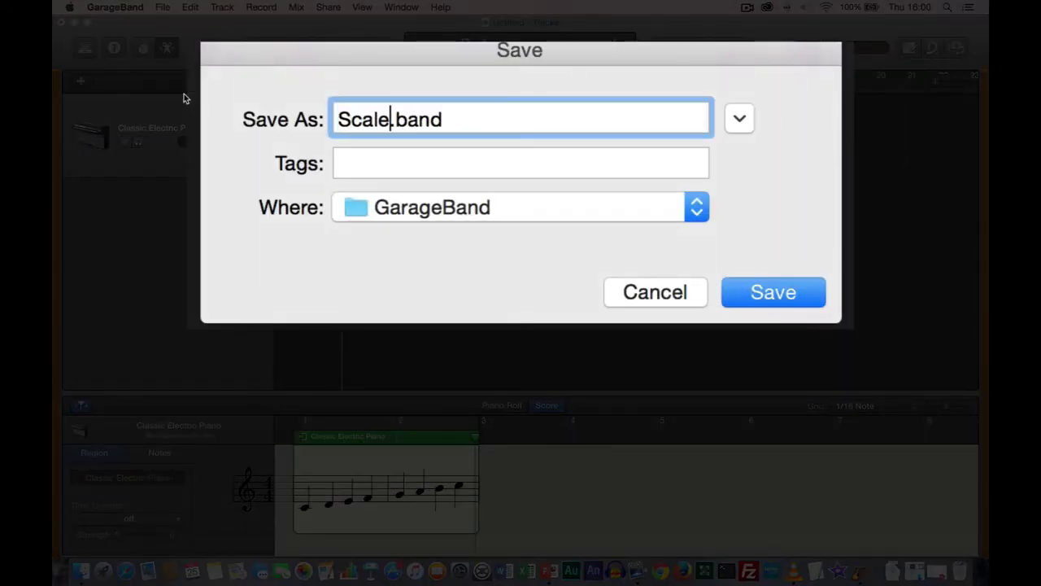
key(Return)
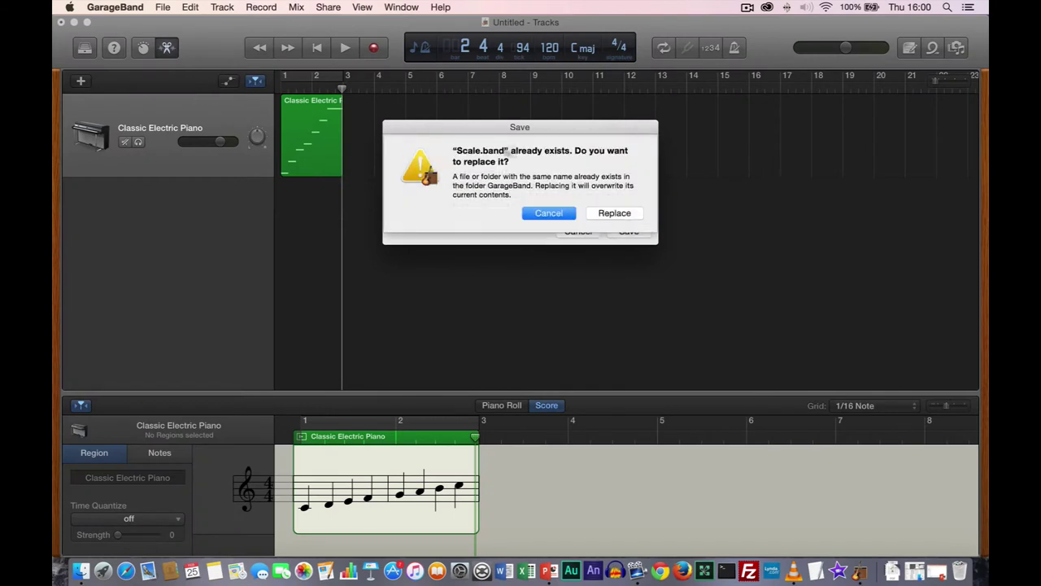
click(628, 215)
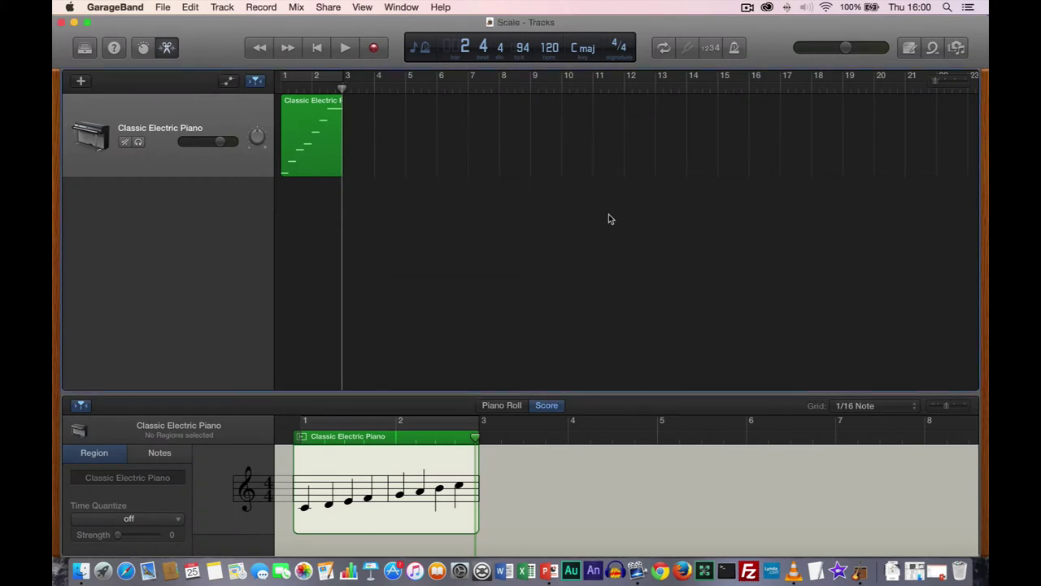
- Preview the saved project's score as a PDF to check its title, then quit Preview
click(165, 8)
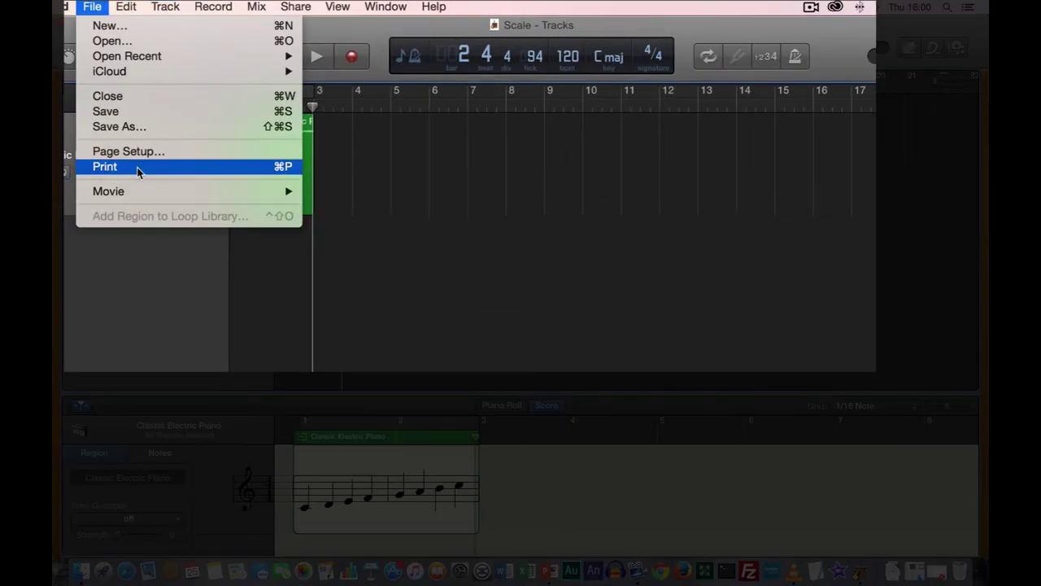
click(140, 167)
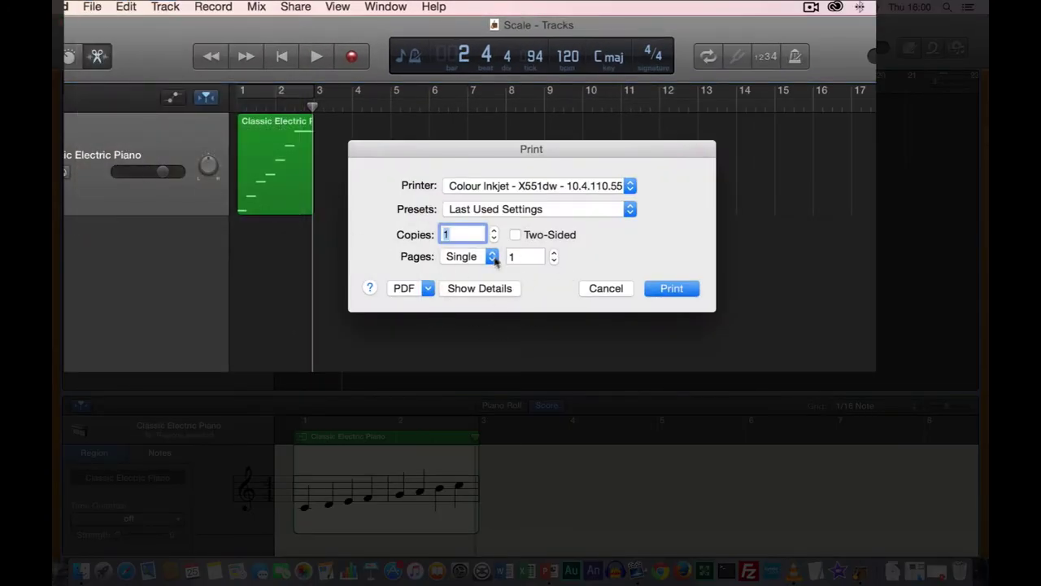
click(428, 290)
click(462, 309)
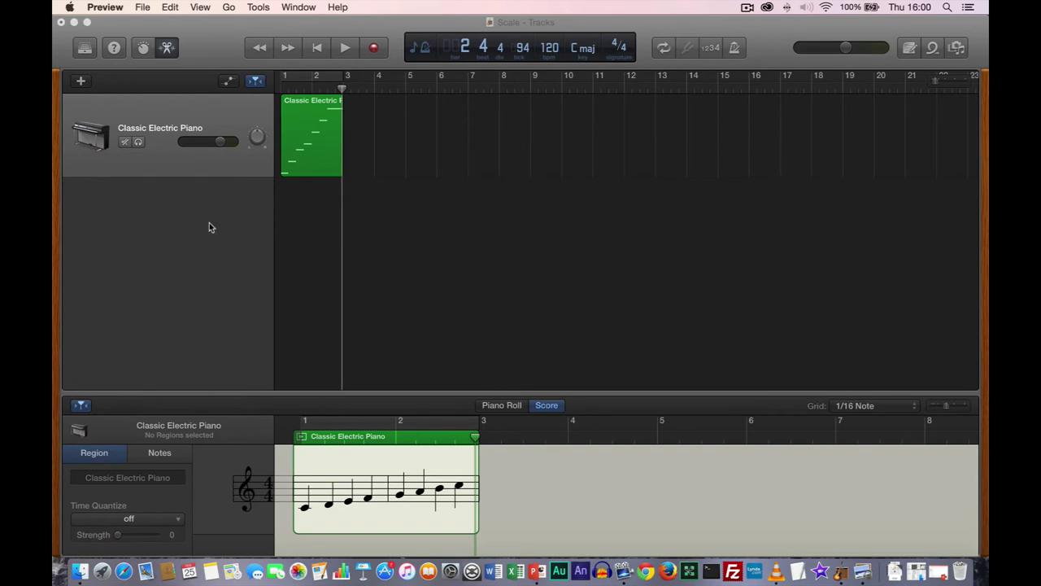
key(super+q)
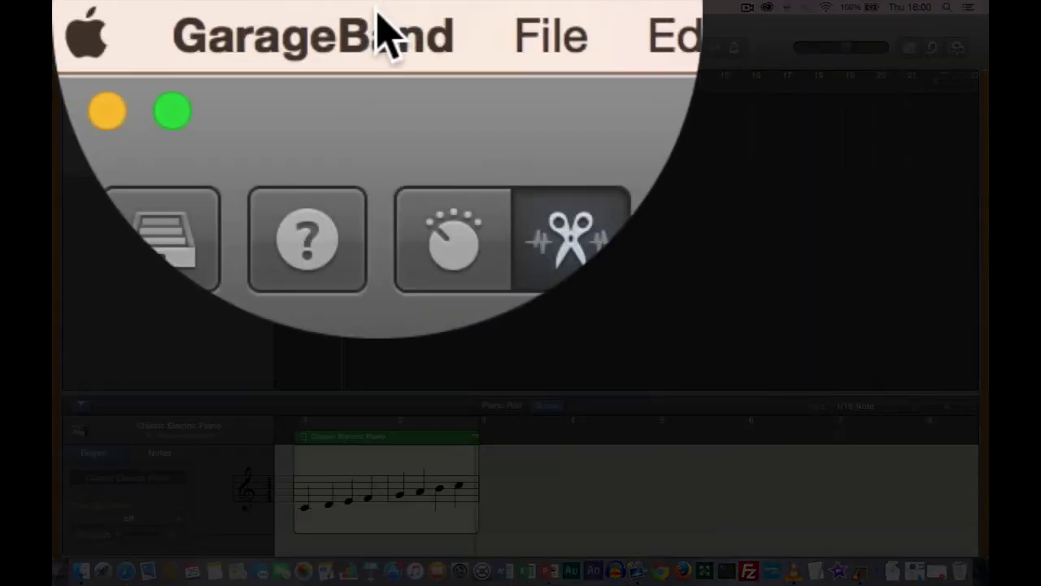
- Open the My Info preferences and highlight the composer name that is used on the score
click(118, 7)
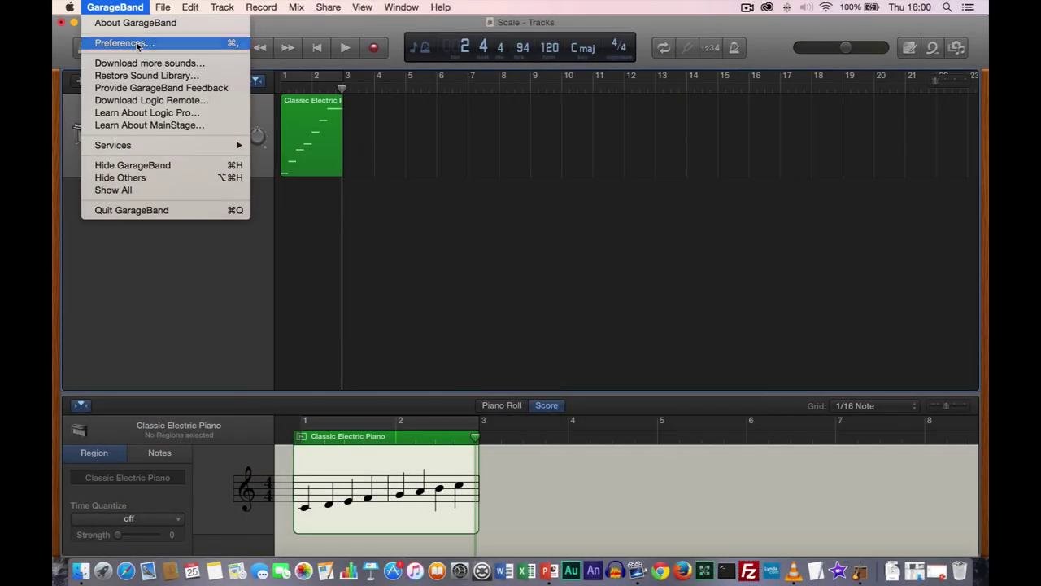
click(122, 44)
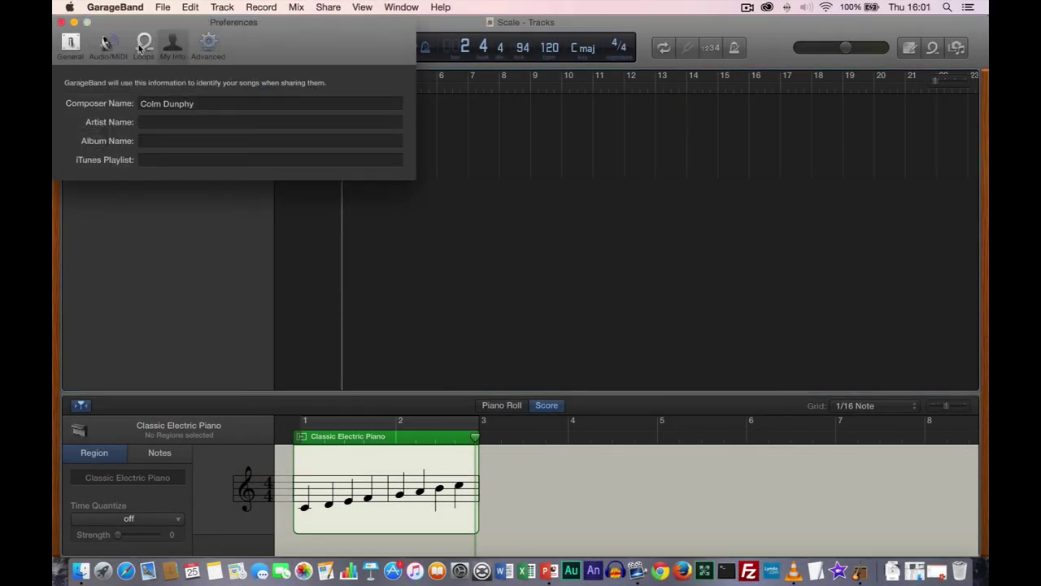
drag(203, 104, 140, 103)
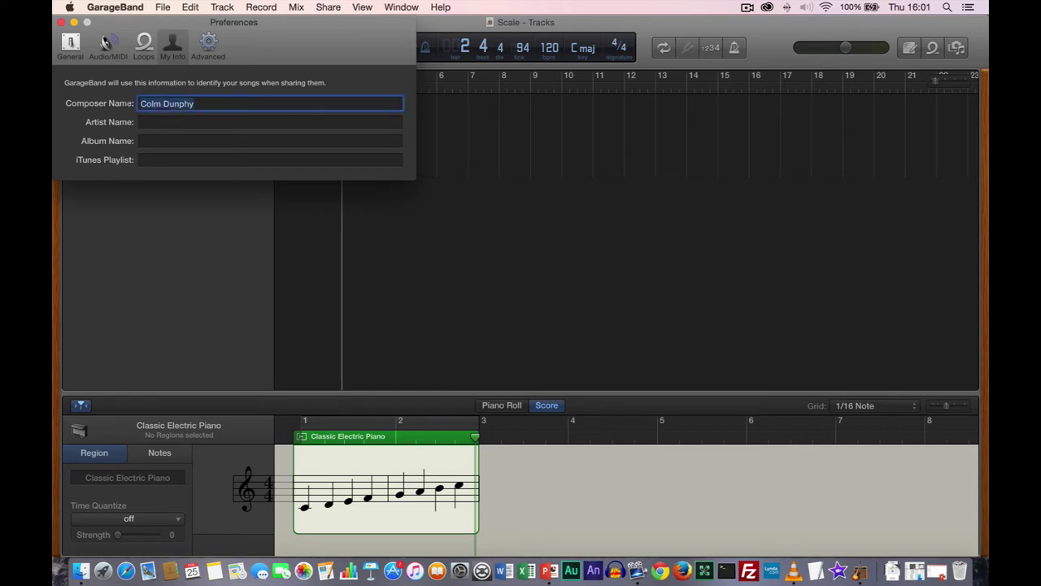
click(206, 103)
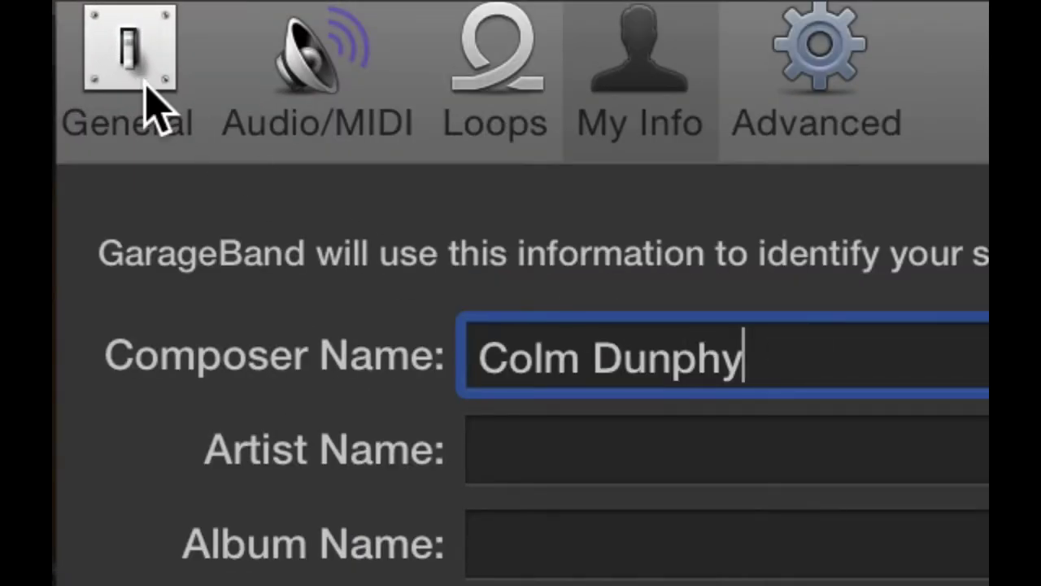
- Look through the General, Audio/MIDI, Loops and Advanced preferences, return to My Info and close the preferences
click(134, 78)
click(350, 85)
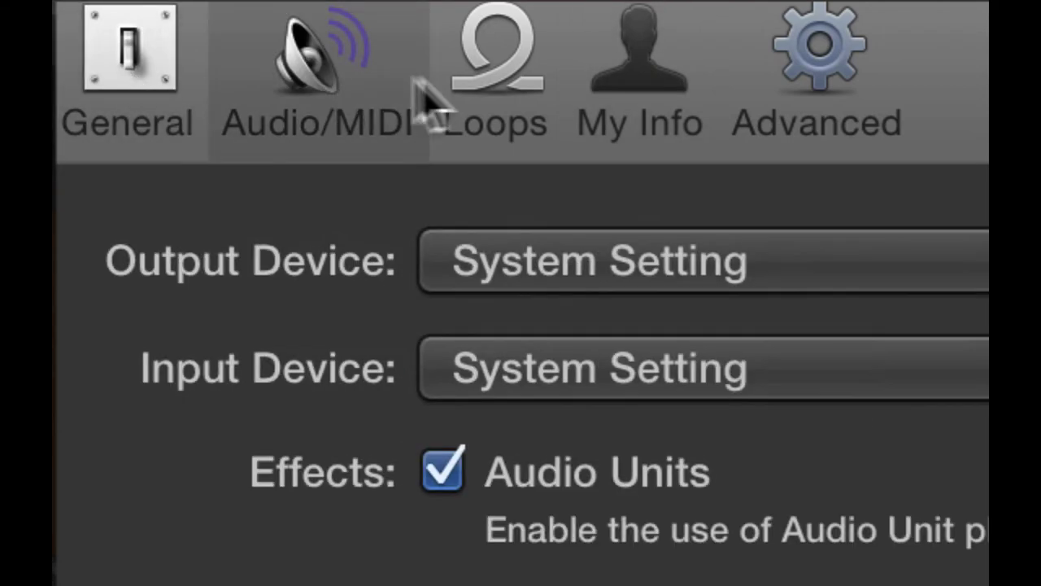
click(488, 86)
click(655, 73)
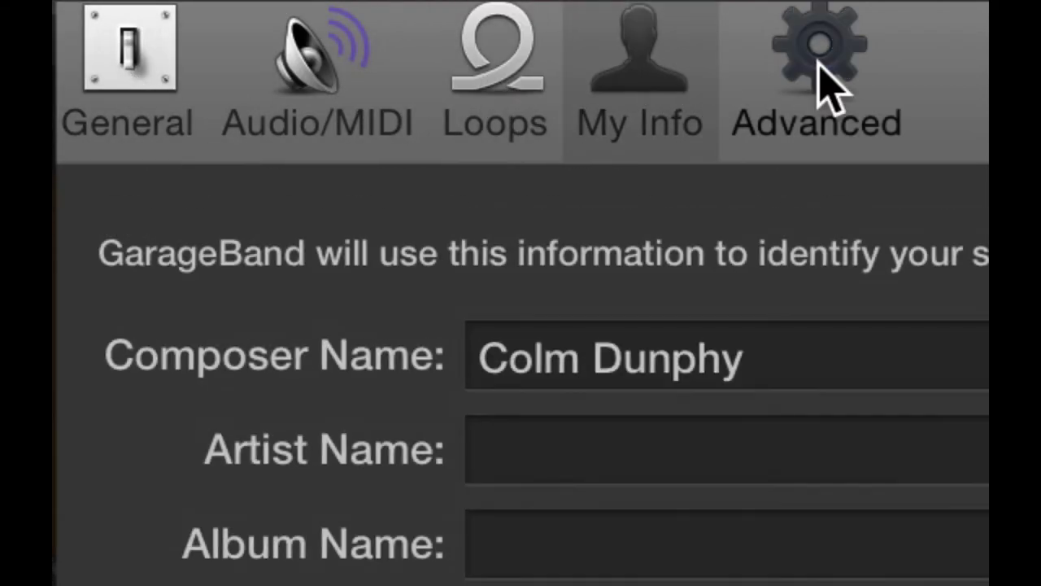
click(821, 75)
click(660, 96)
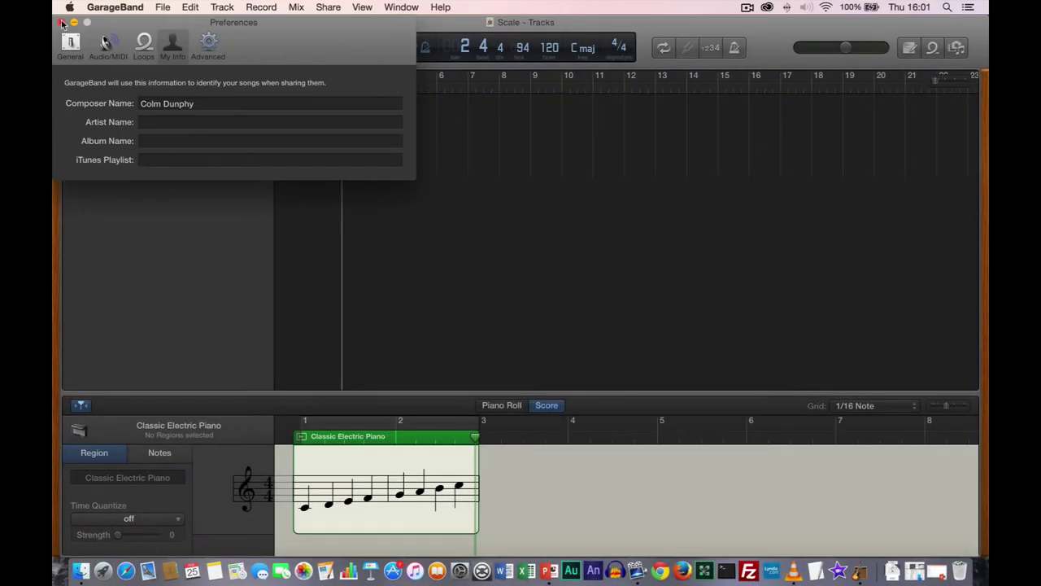
click(64, 25)
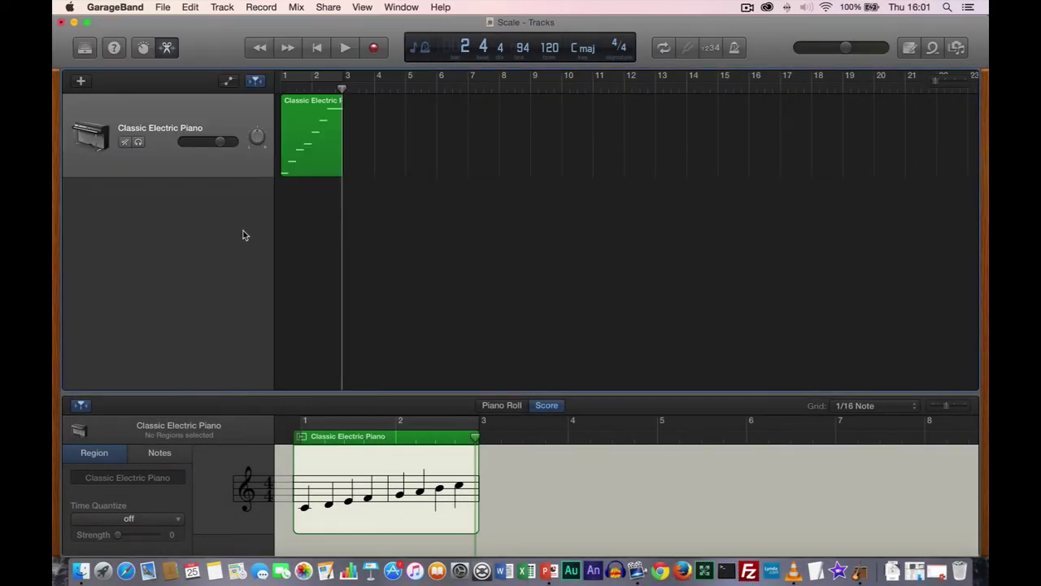
- Open the Scale project's score as a PDF in Preview again and highlight the composer's name on the page
click(165, 7)
click(419, 219)
click(169, 8)
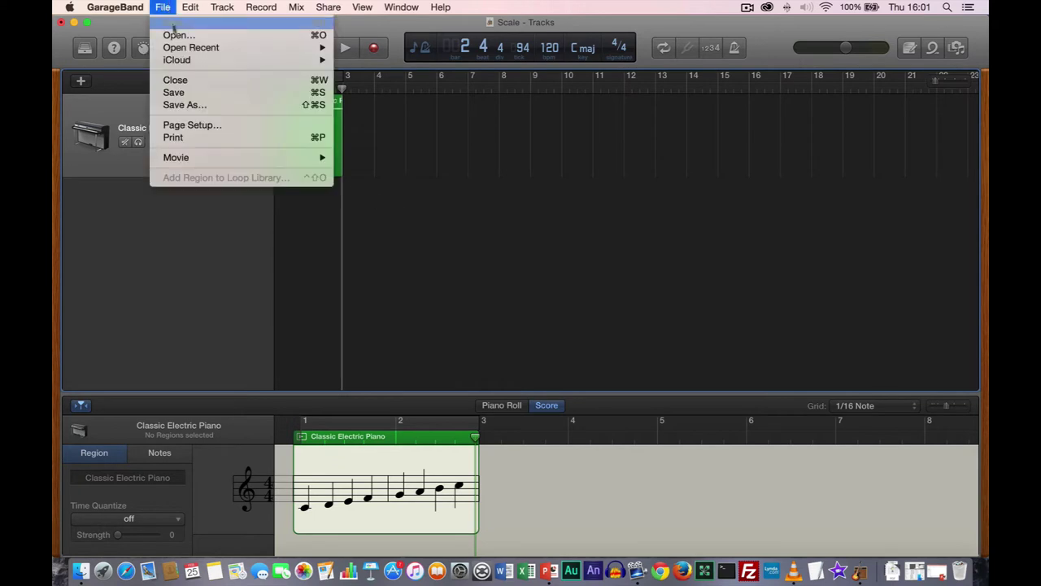
click(204, 137)
click(428, 238)
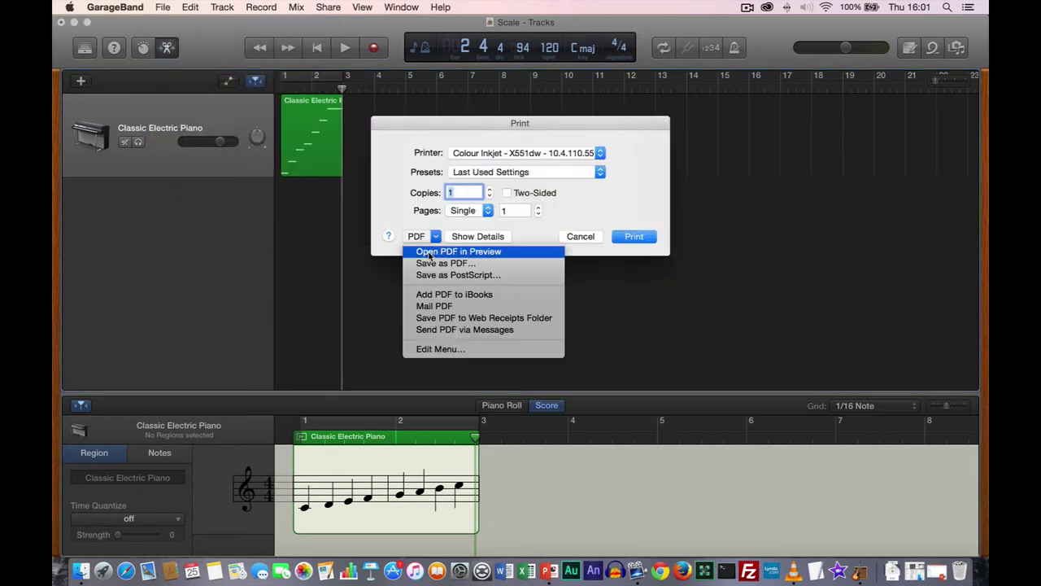
click(429, 254)
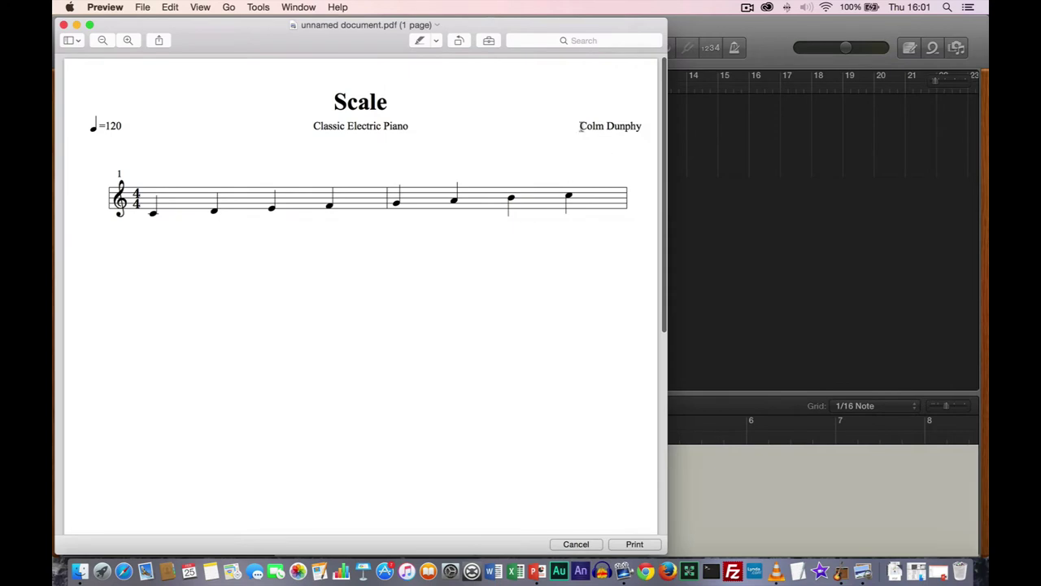
drag(577, 127, 659, 129)
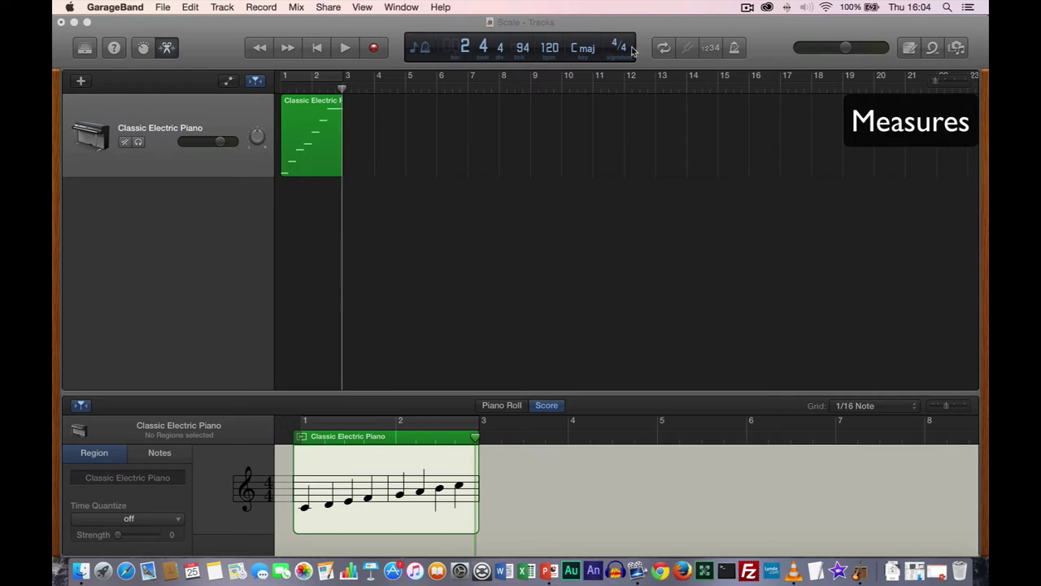
- Change the project's position display and rulers from beats to Time
click(421, 46)
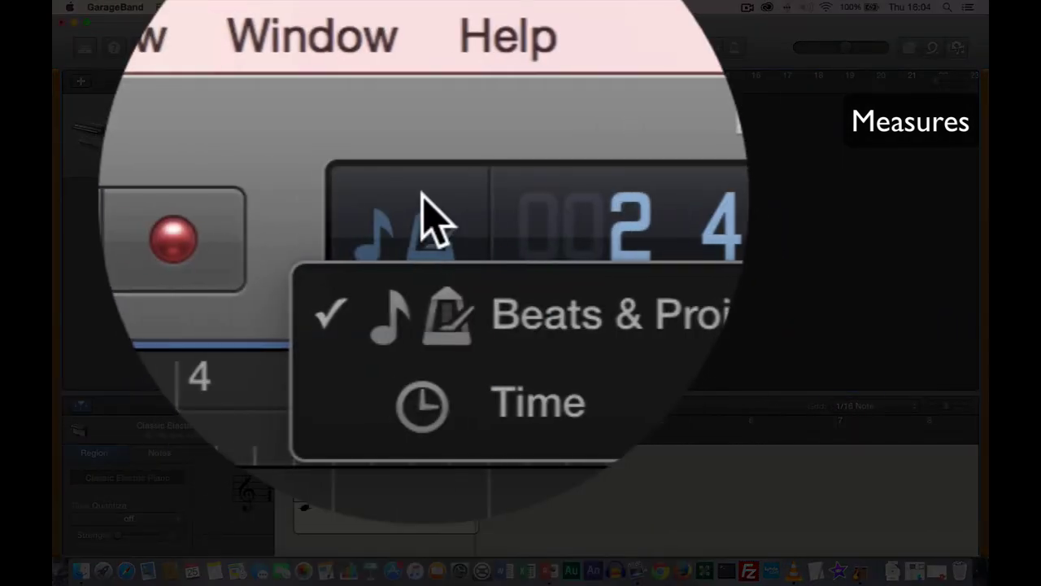
click(423, 42)
click(431, 231)
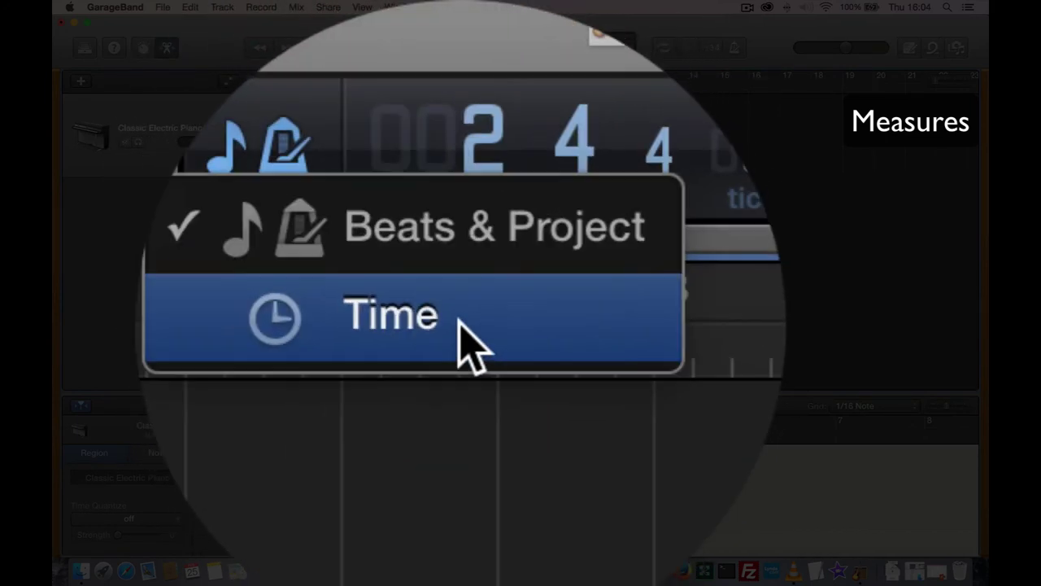
click(460, 321)
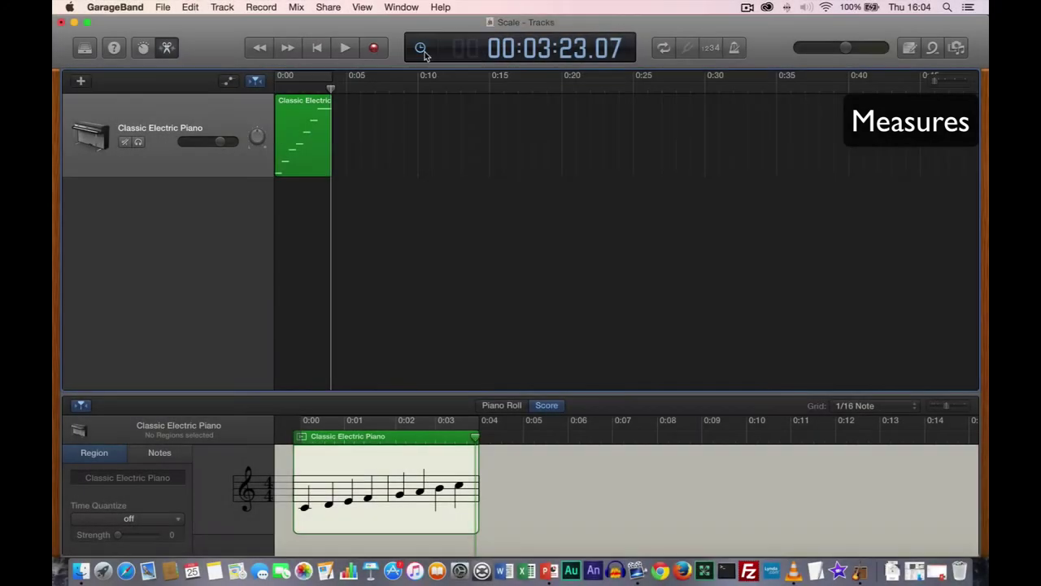
- Set the position display to Beats & Project so the rulers count in measures
click(421, 48)
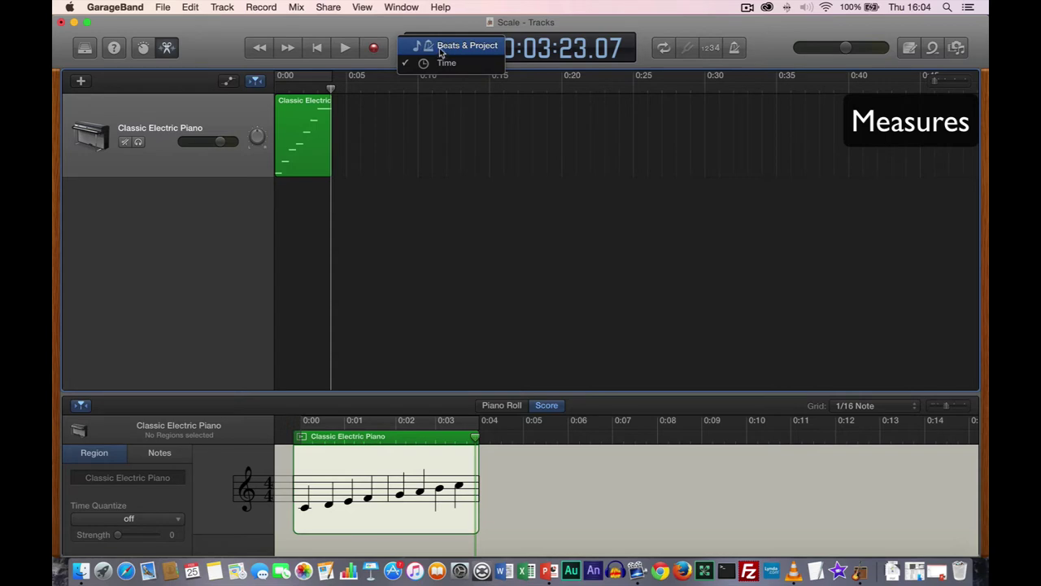
click(443, 48)
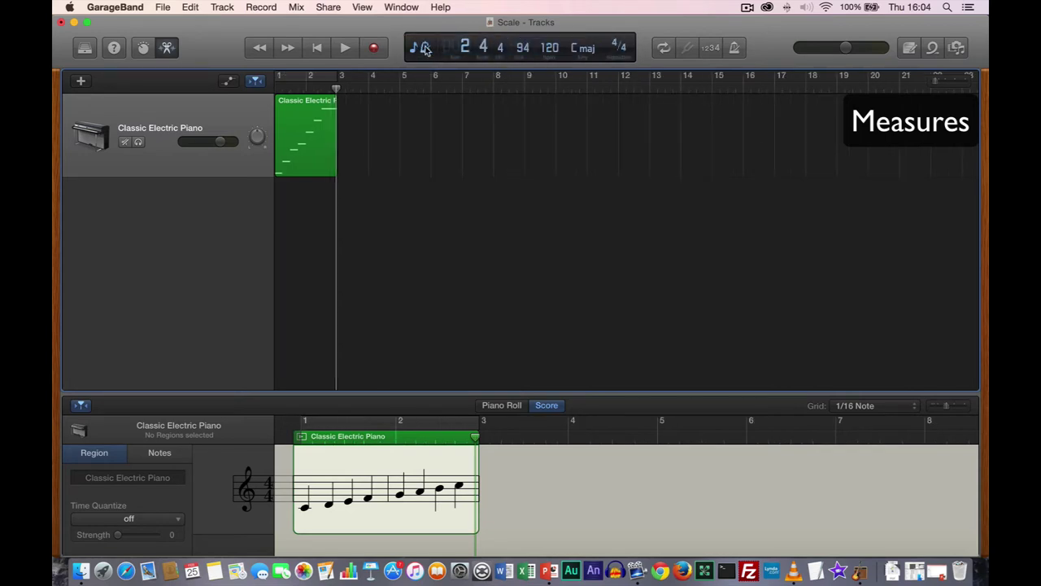
click(424, 49)
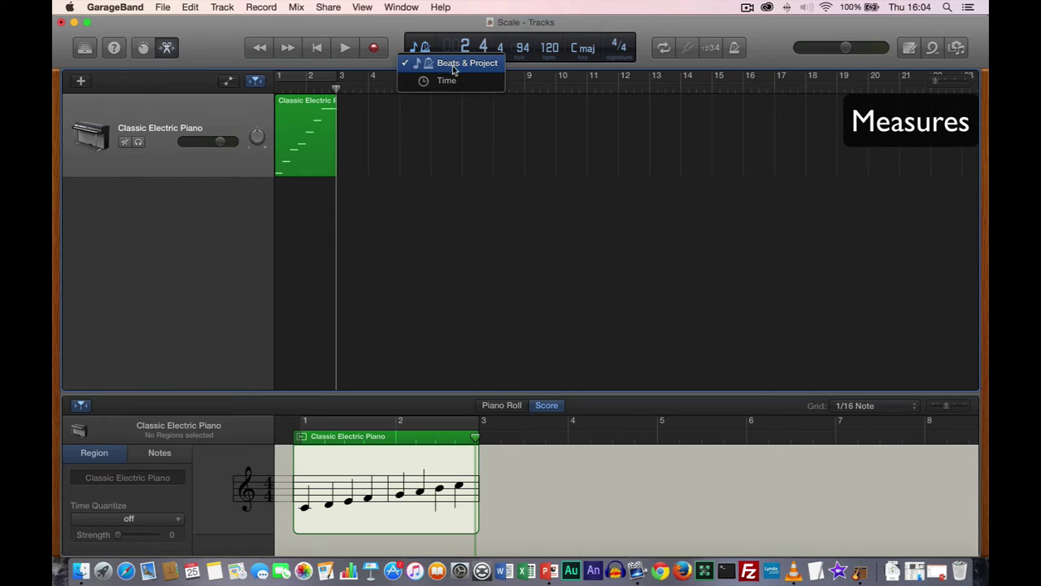
click(445, 30)
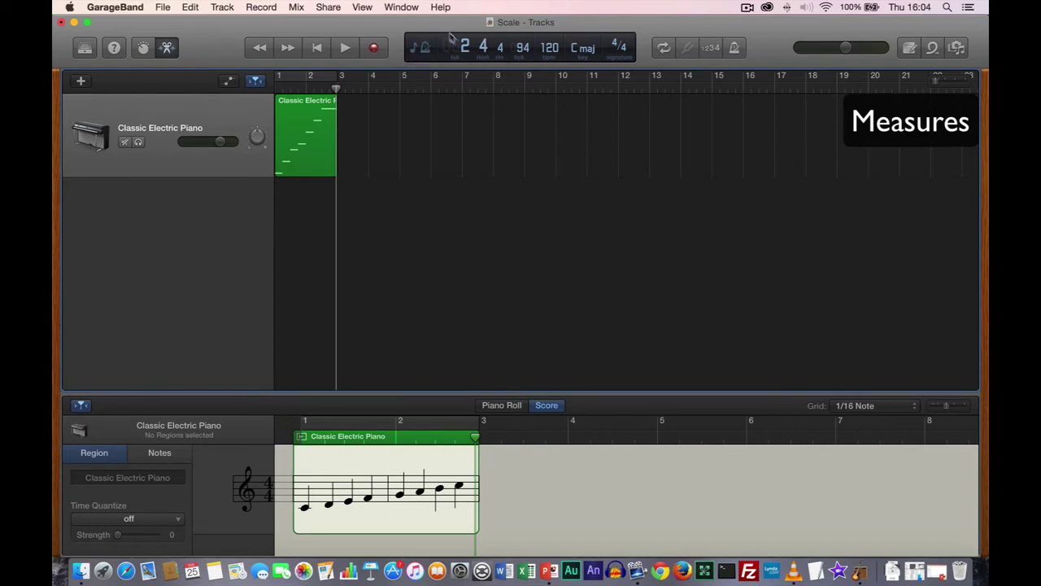
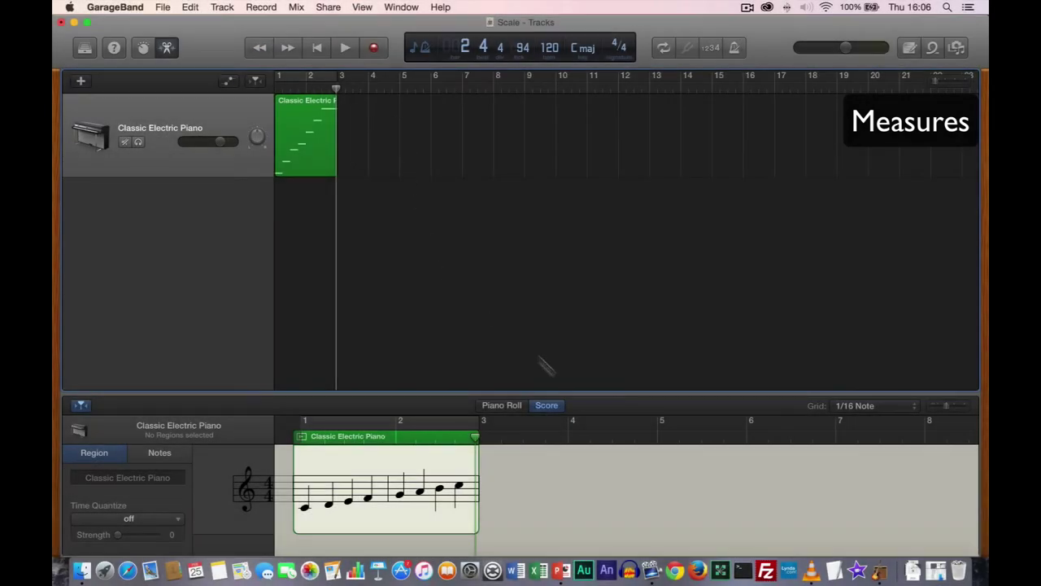
- Show the region in the Piano Roll and adjust its horizontal zoom until the ruler shows individual beats such as 1.2 and 1.3
click(514, 406)
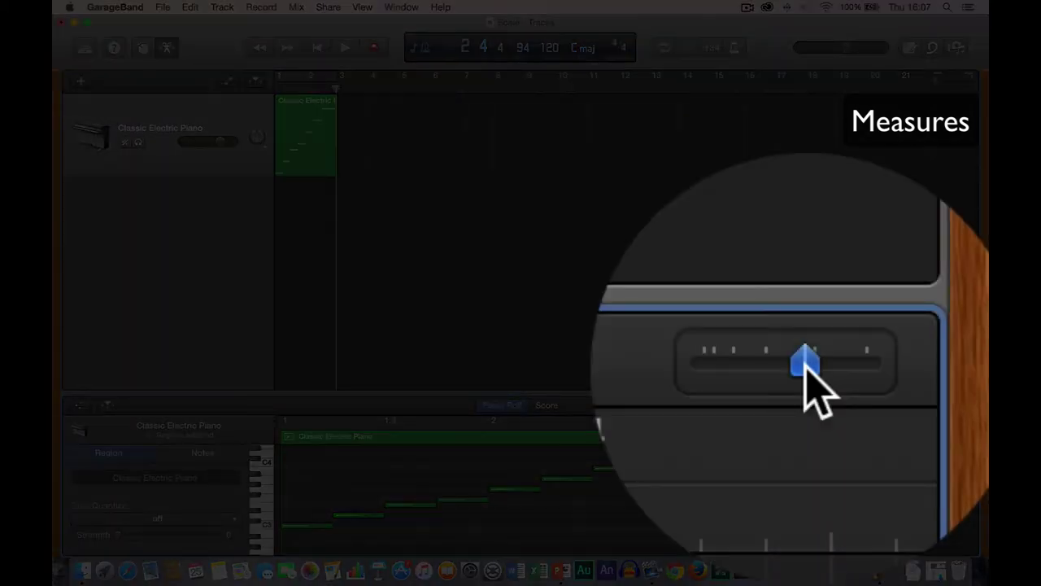
drag(804, 366, 770, 366)
drag(947, 409, 936, 409)
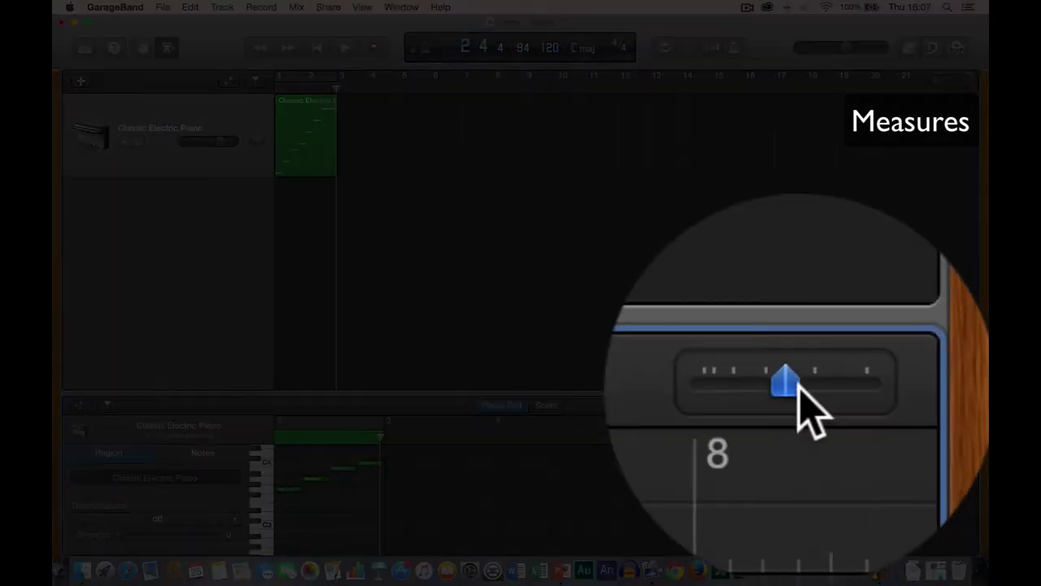
drag(947, 404, 956, 404)
- Follow the beat numbering along the Piano Roll ruler into measure 4 and compare it with the Measure table slide in PowerPoint
scroll(643, 500, left, 10)
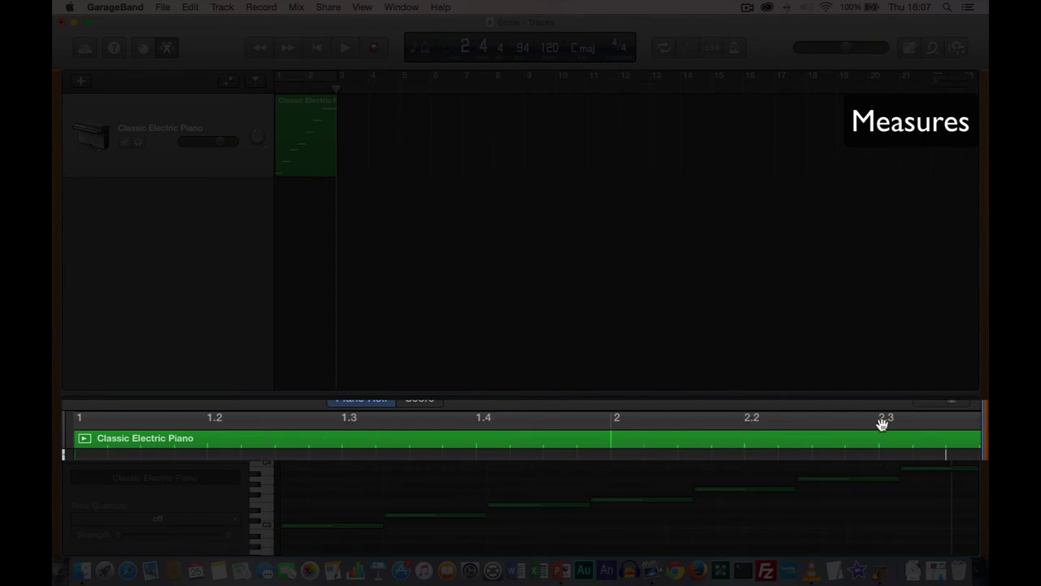
scroll(782, 450, right, 3)
scroll(765, 450, right, 15)
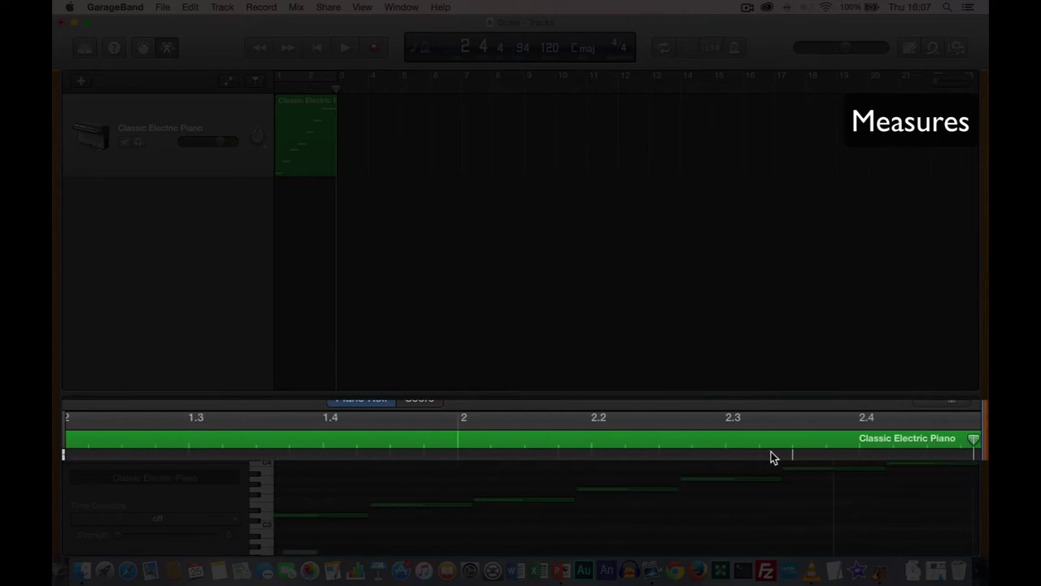
scroll(762, 453, right, 12)
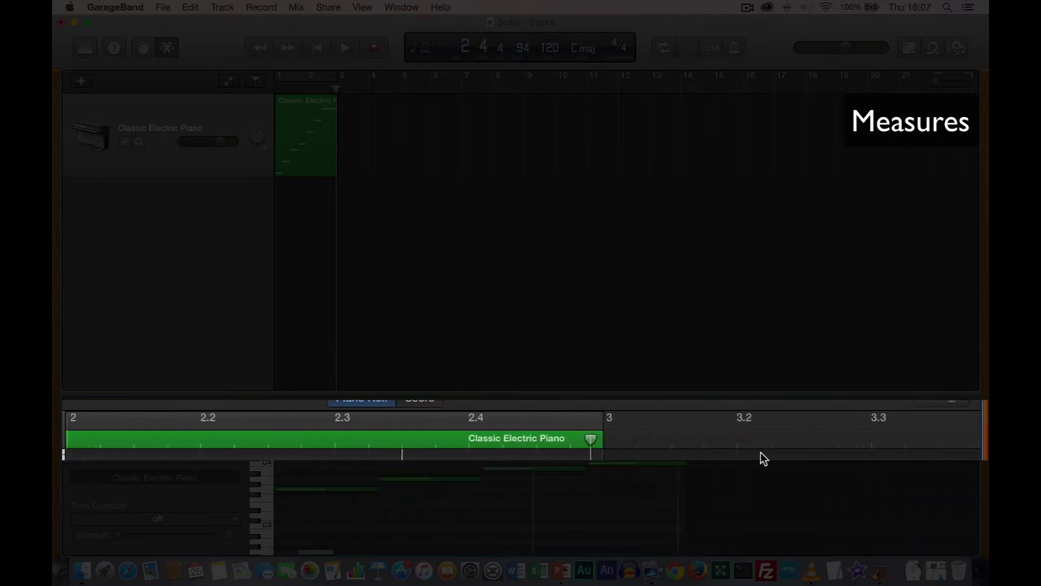
scroll(755, 453, right, 14)
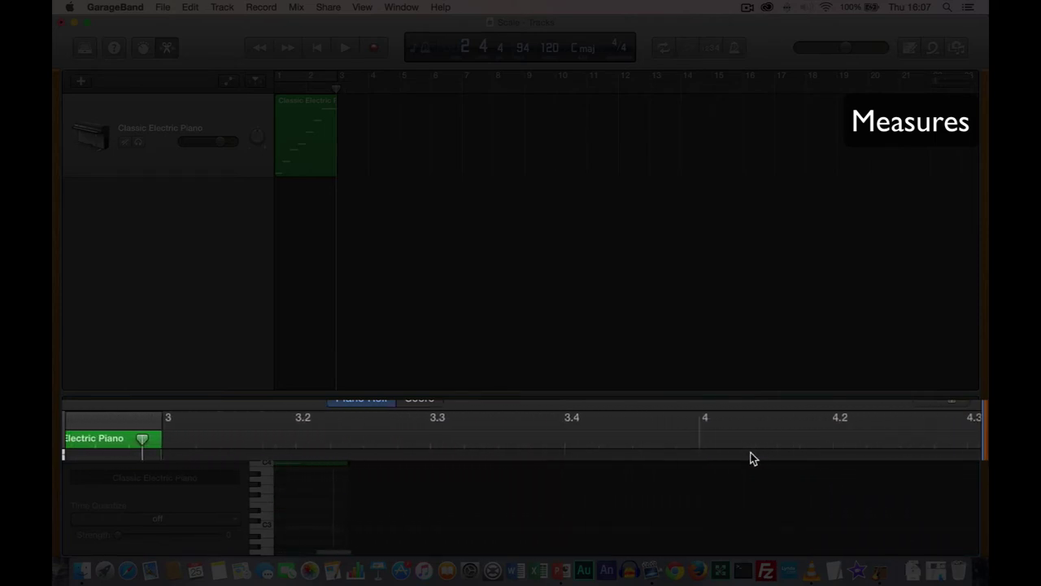
scroll(748, 453, right, 3)
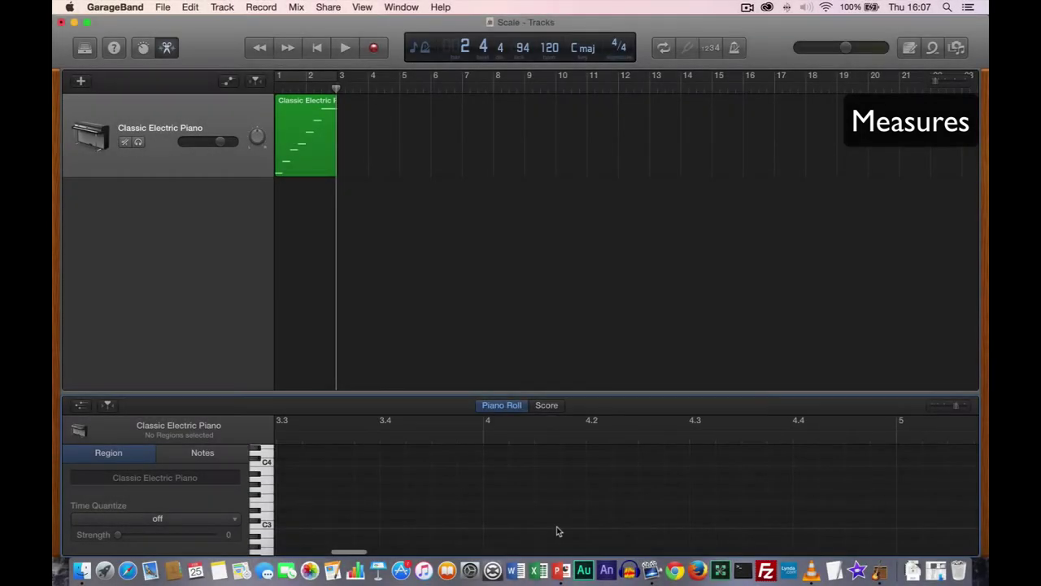
click(561, 570)
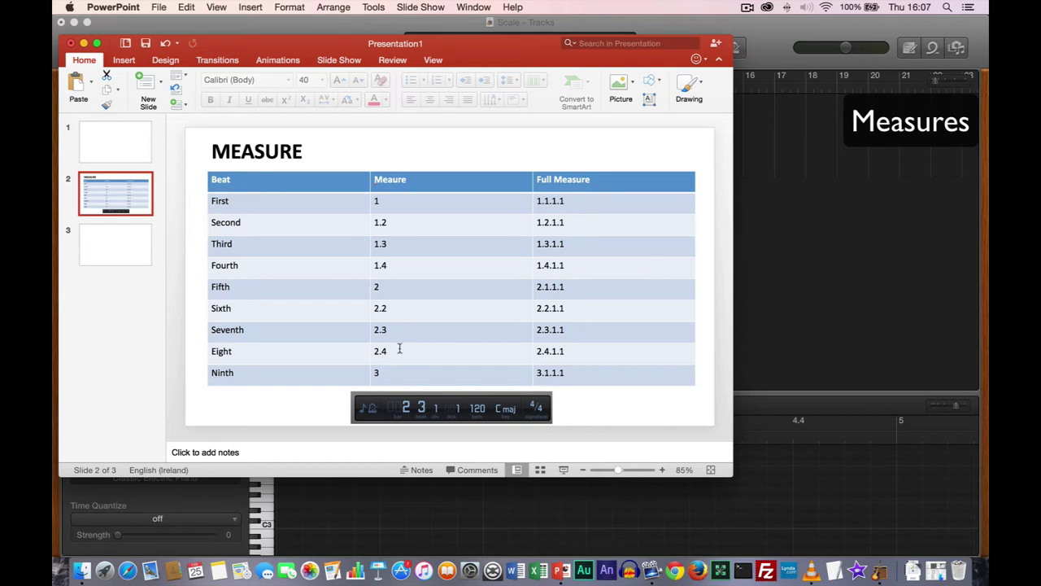
click(749, 316)
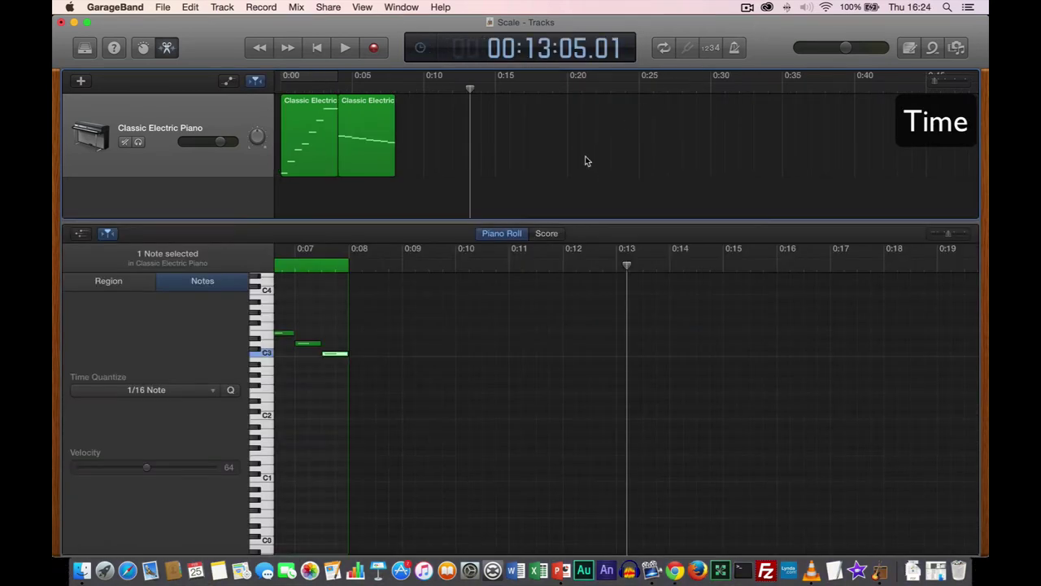
- With the position display in Time mode, hide the editor and place the playhead at 00:13:00.00
click(423, 48)
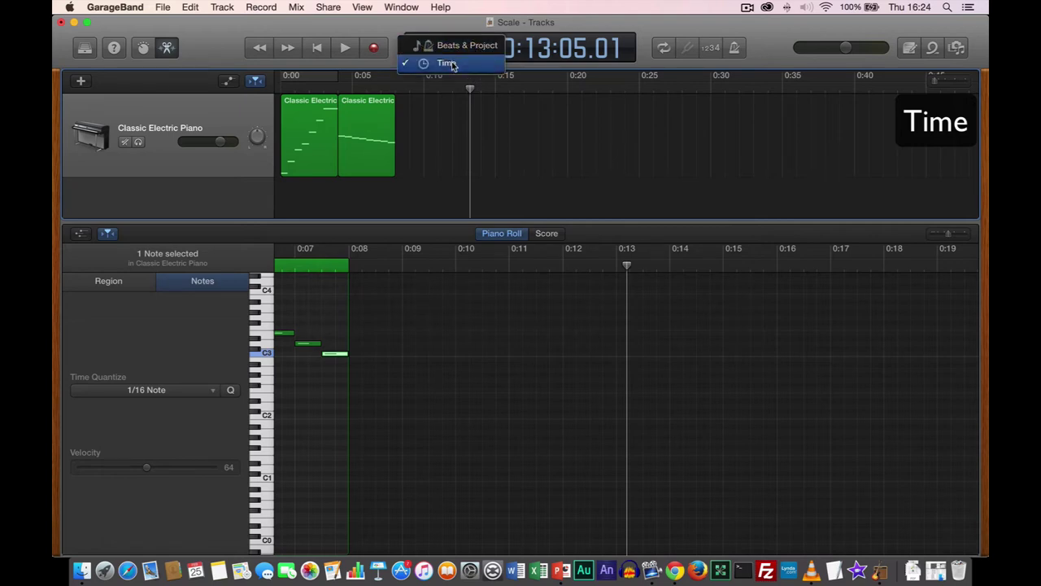
click(448, 63)
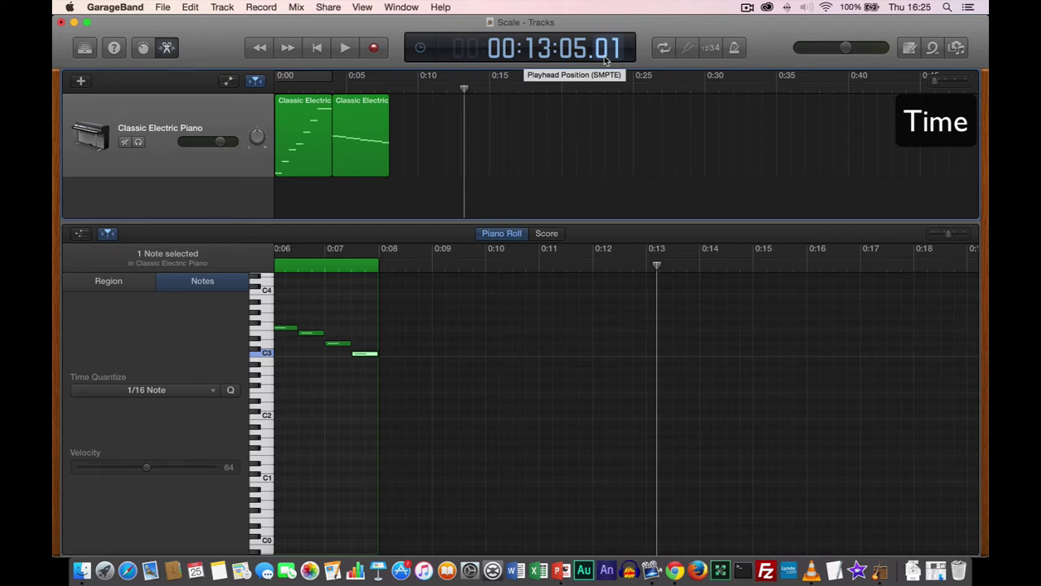
drag(655, 265, 659, 264)
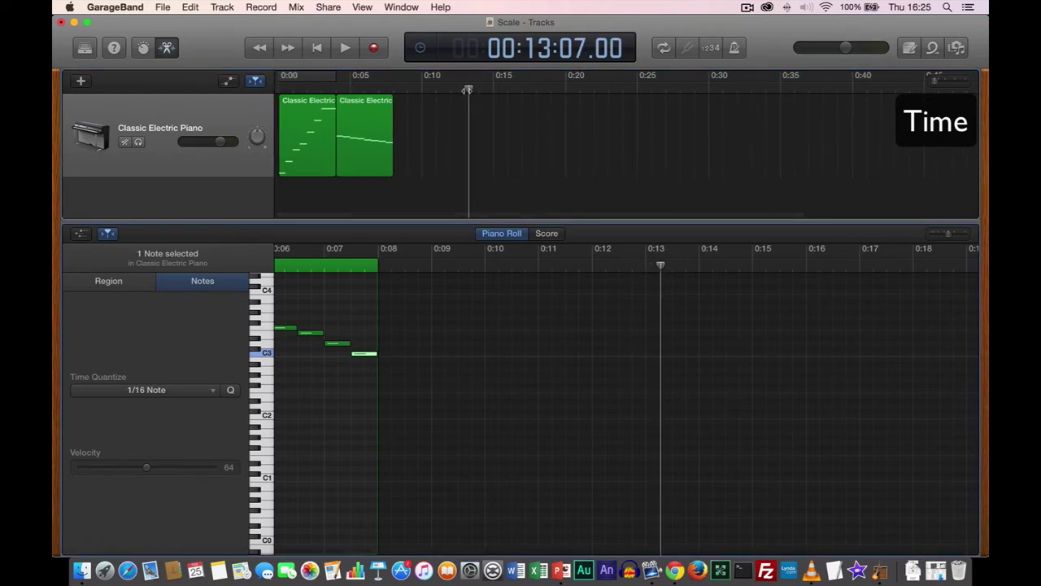
drag(467, 89, 459, 88)
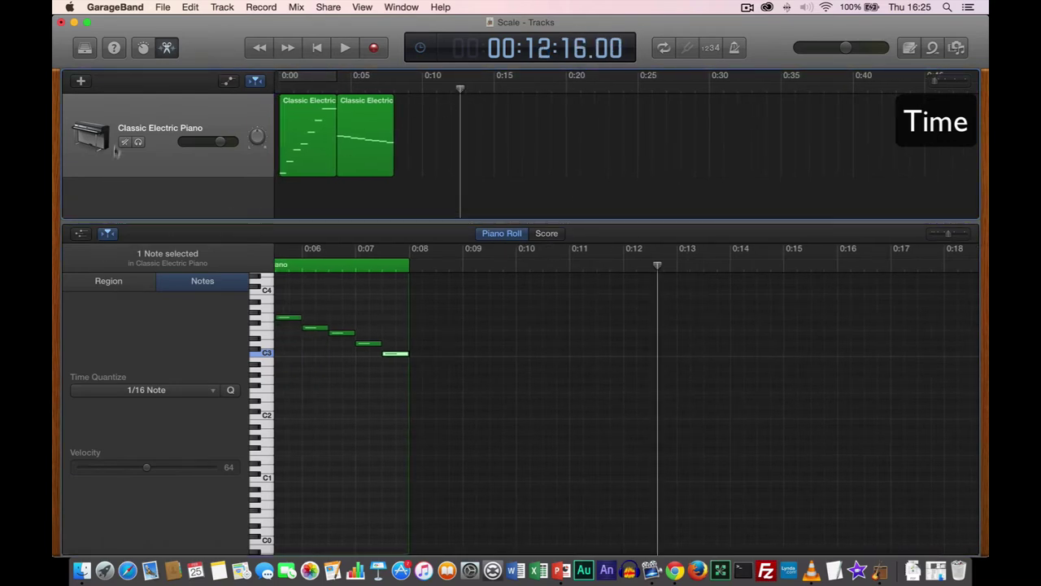
click(167, 47)
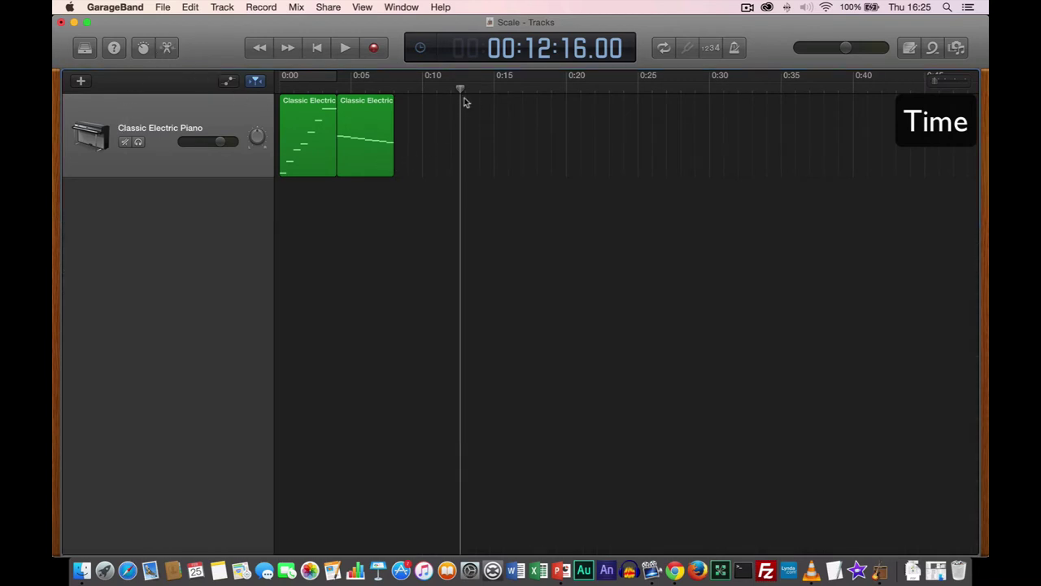
mouse_move(460, 90)
mouse_down()
mouse_move(425, 89)
mouse_move(483, 92)
mouse_move(429, 89)
mouse_move(465, 89)
mouse_move(464, 101)
mouse_up()
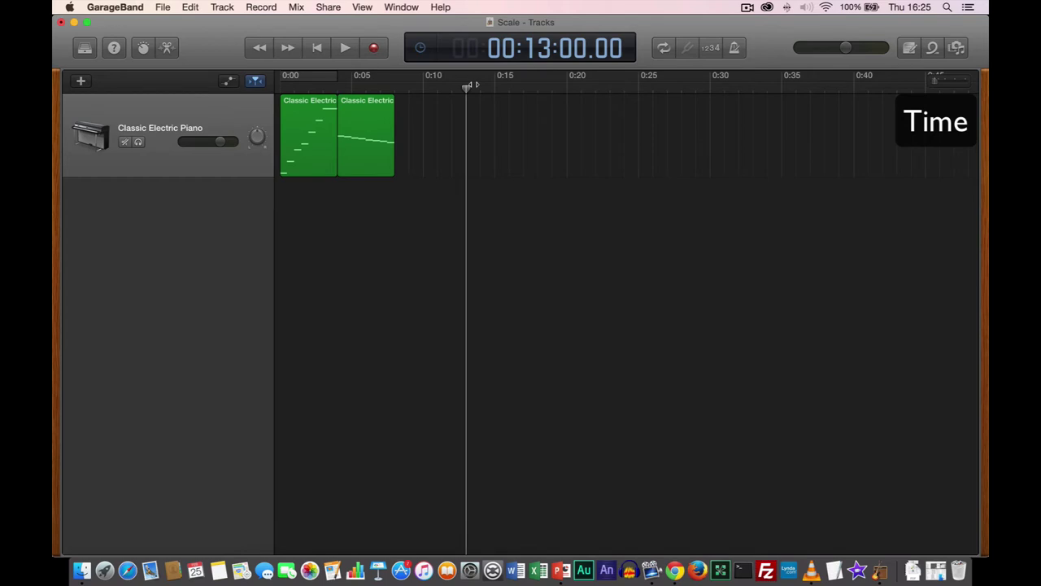
key(super+Tab)
key(super+Tab)
key(super+Tab)
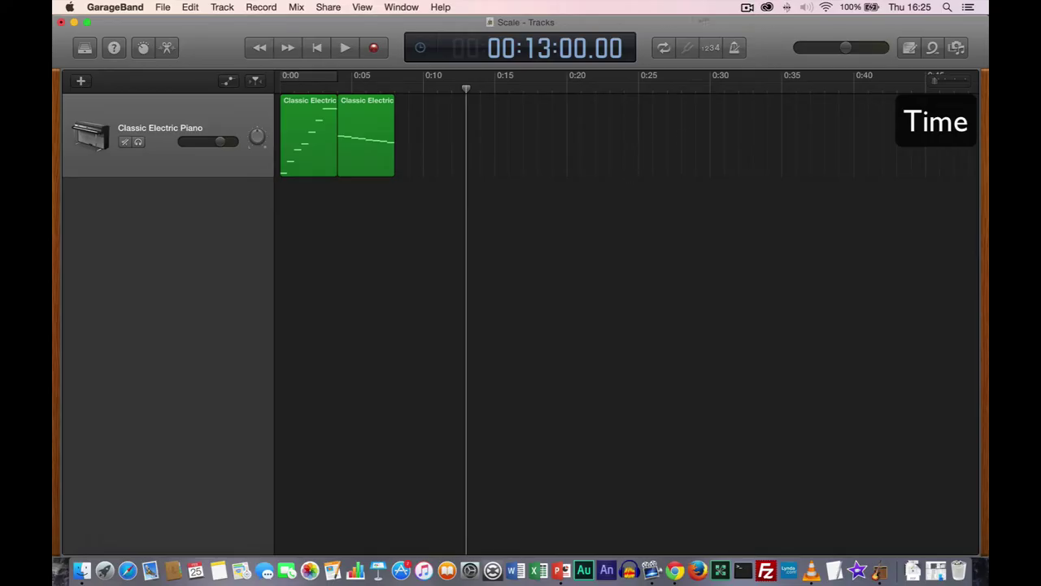
- Switch the position display from Time to Beats & Project
click(419, 49)
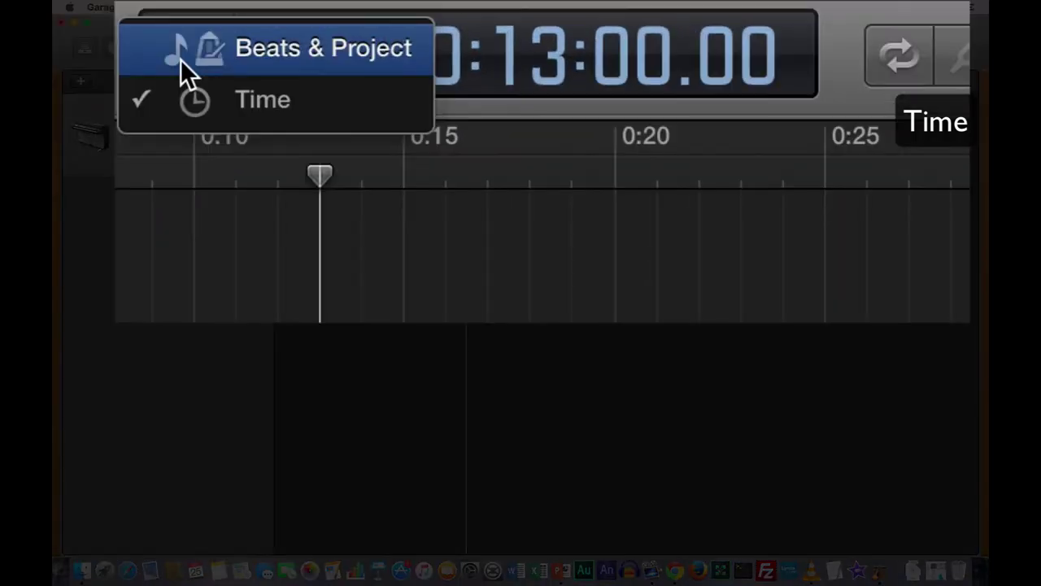
click(181, 60)
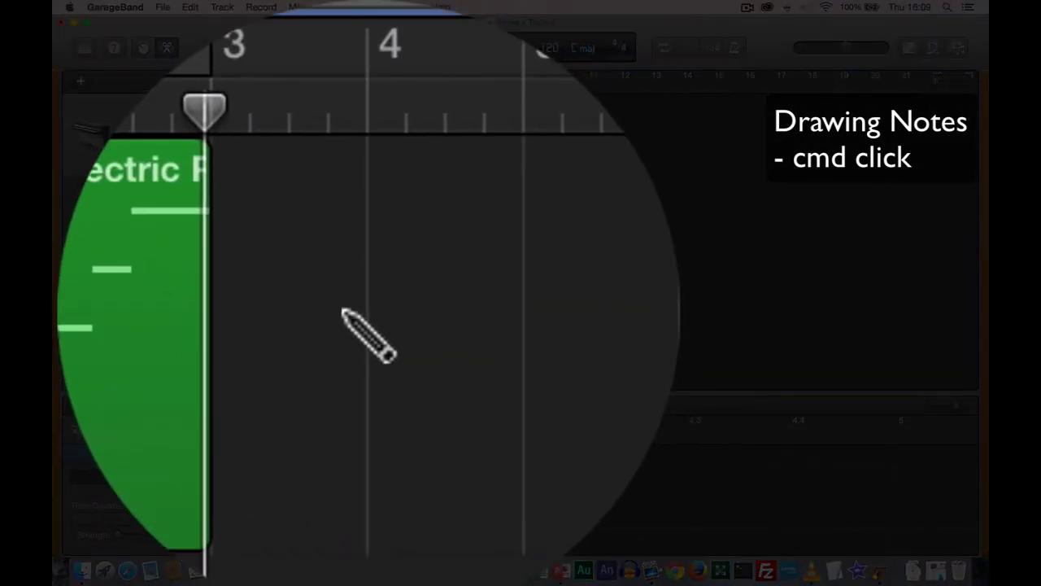
- Draw an empty region at measure 4 on the Classic Electric Piano track and lengthen it to two measures
super+click(343, 311)
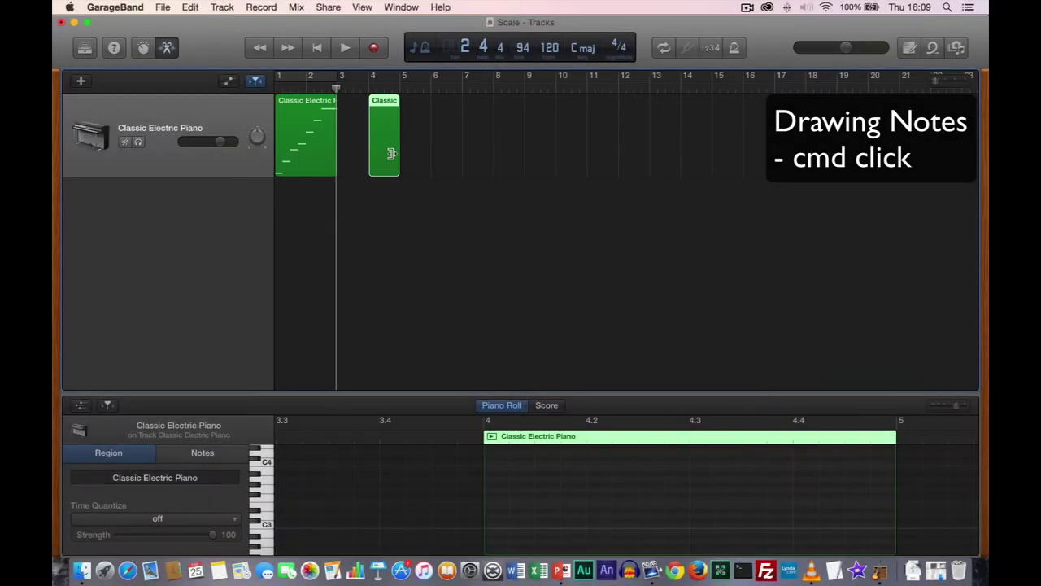
drag(391, 153, 421, 153)
mouse_move(191, 346)
mouse_down()
mouse_move(132, 347)
mouse_move(191, 352)
mouse_up()
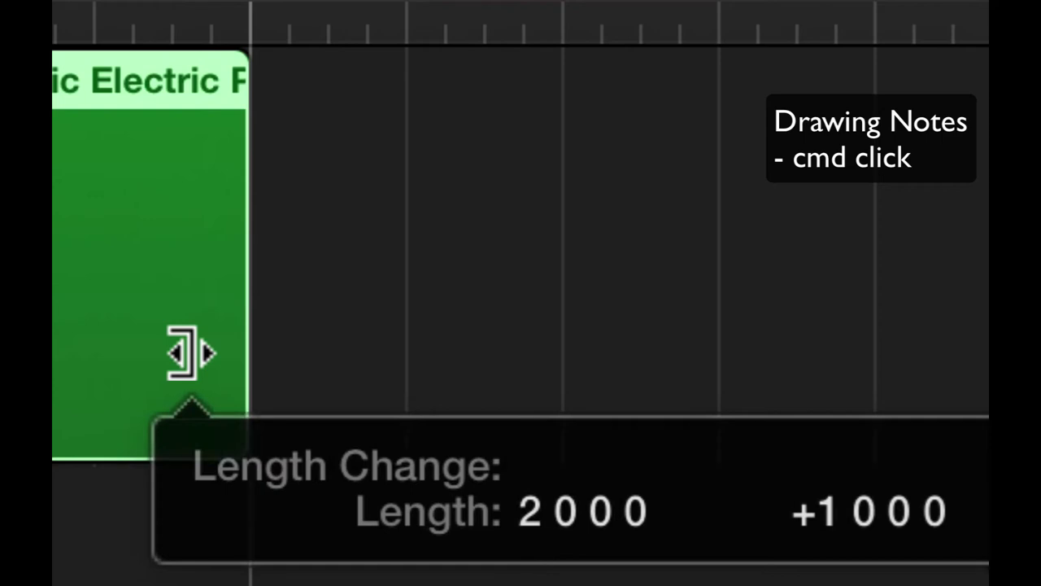
drag(191, 352, 191, 352)
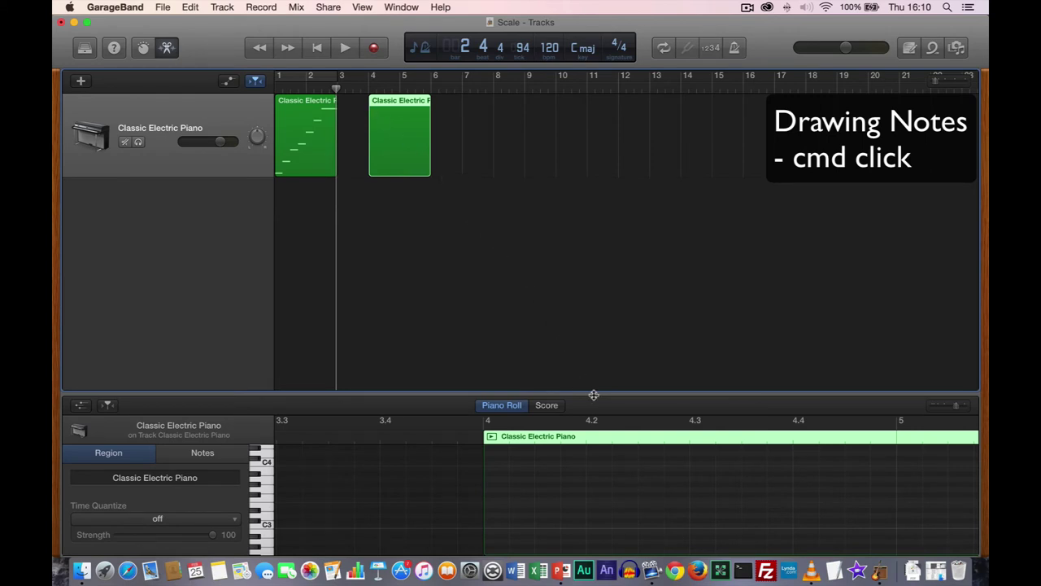
- Enlarge the editor and draw one-beat notes C4, B3, A3 and G3 on the four beats of measure 4 in the empty region
drag(594, 396, 597, 221)
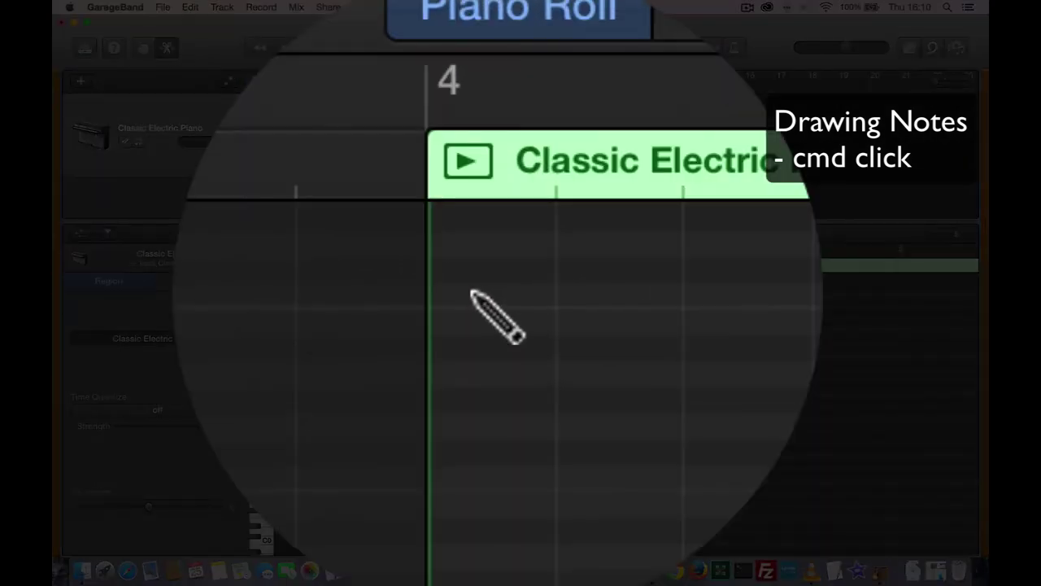
super+click(479, 294)
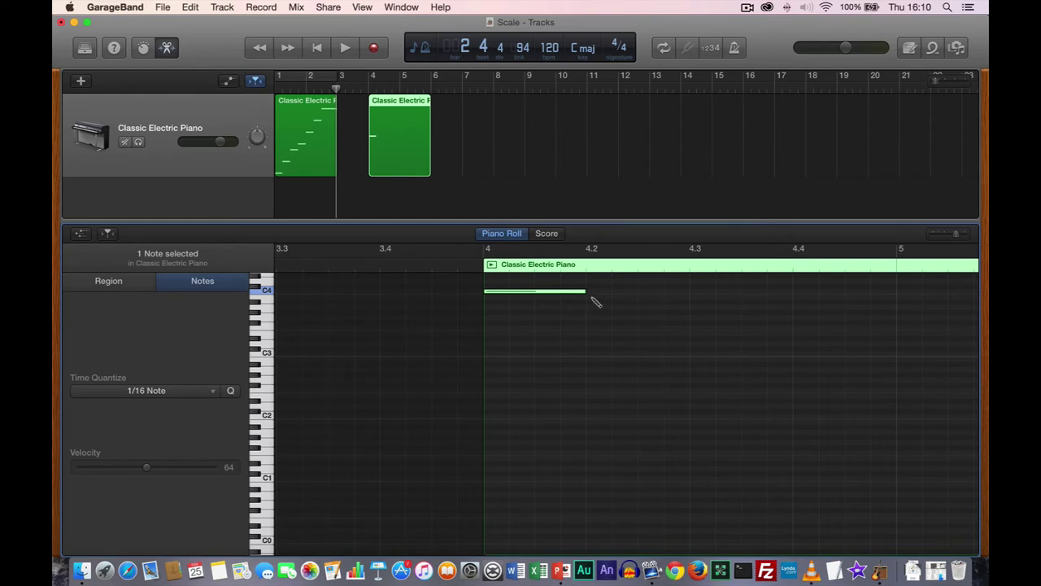
click(592, 298)
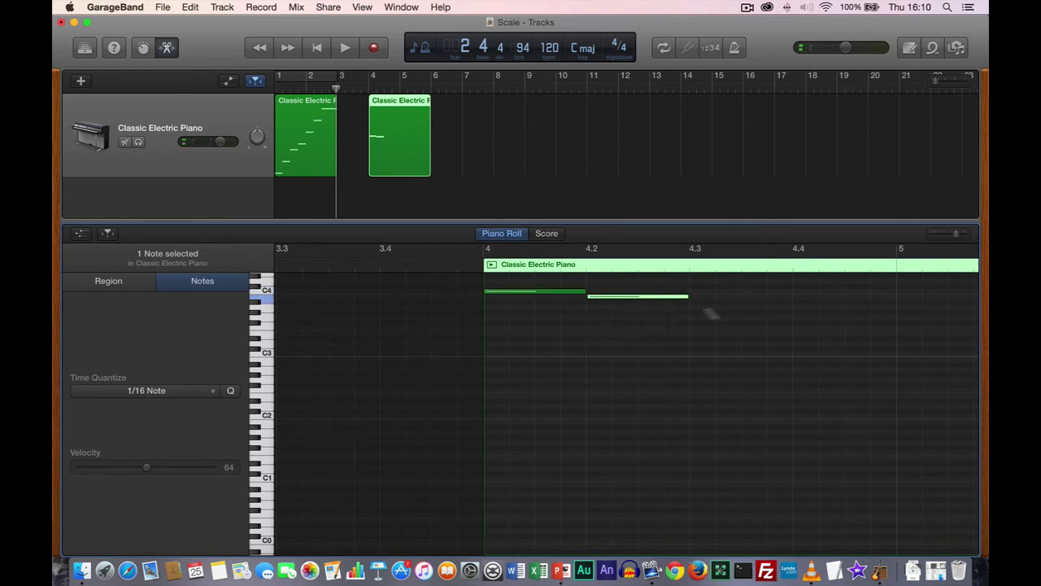
click(692, 307)
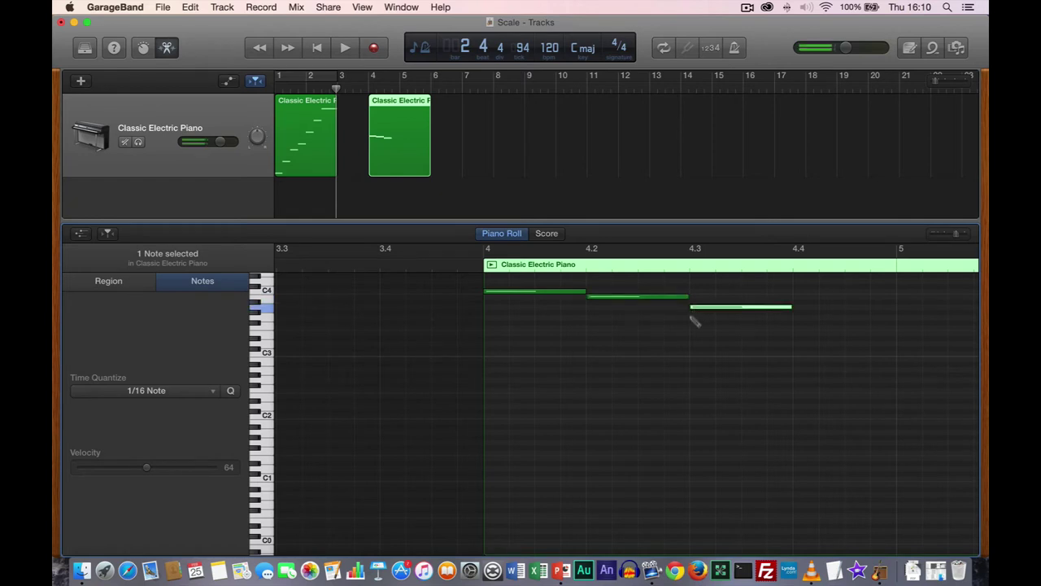
click(795, 317)
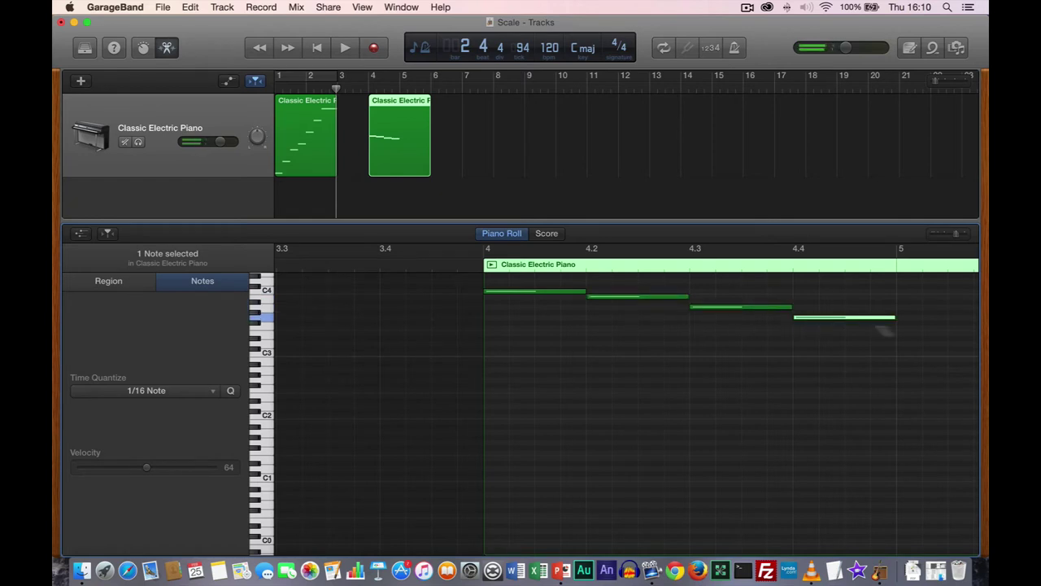
- Complete the descending scale by drawing one-beat notes F3, E3, D3 and C3 on the four beats of measure 5
click(899, 328)
scroll(873, 349, right, 5)
click(737, 333)
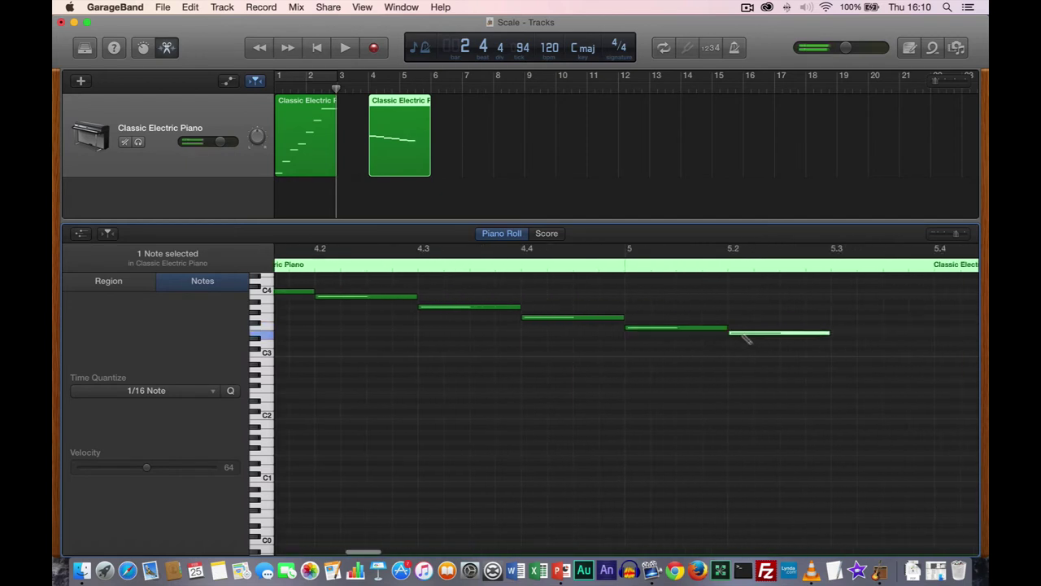
click(837, 344)
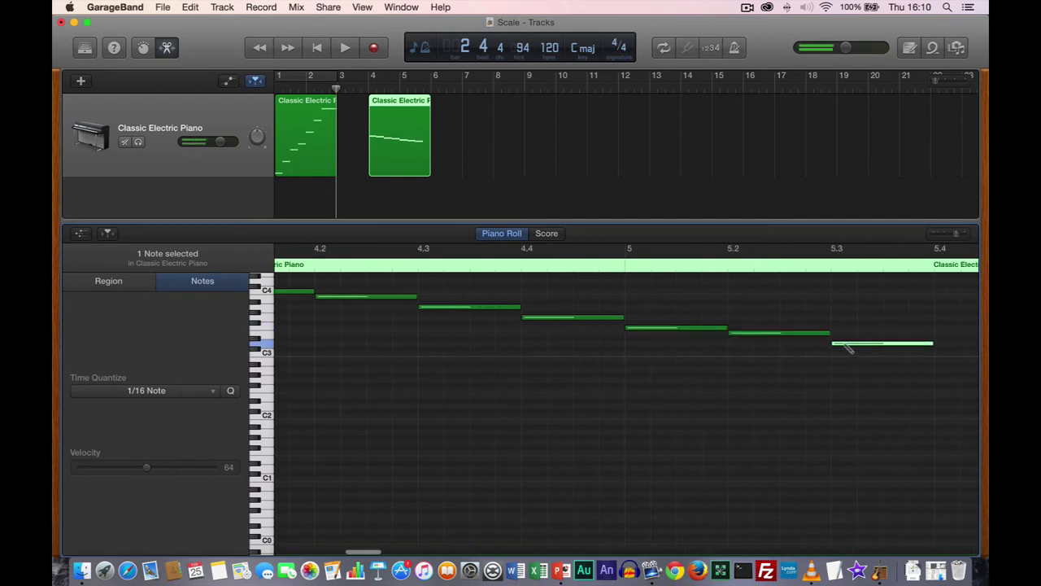
click(939, 353)
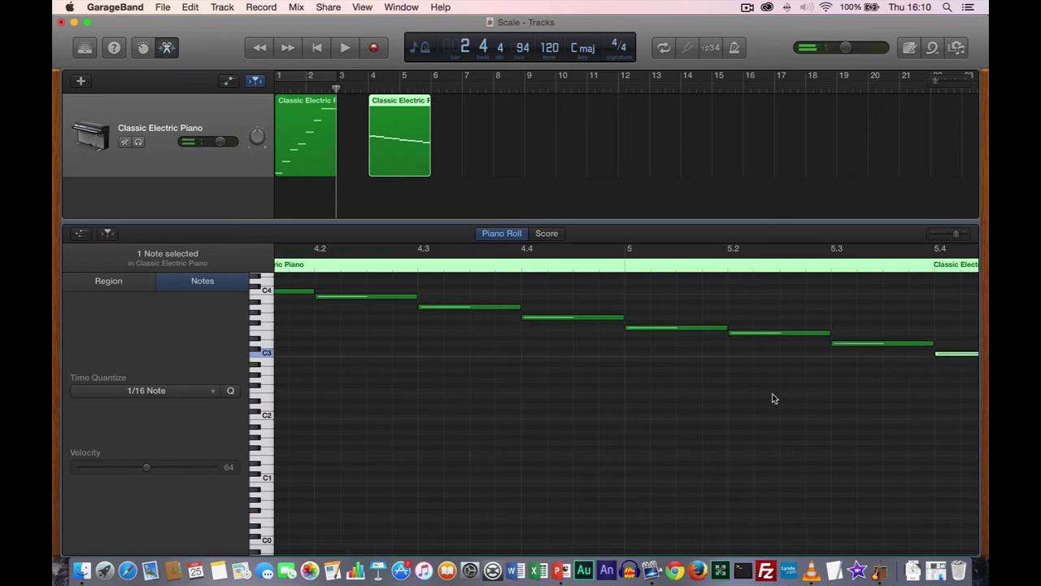
scroll(810, 399, left, 8)
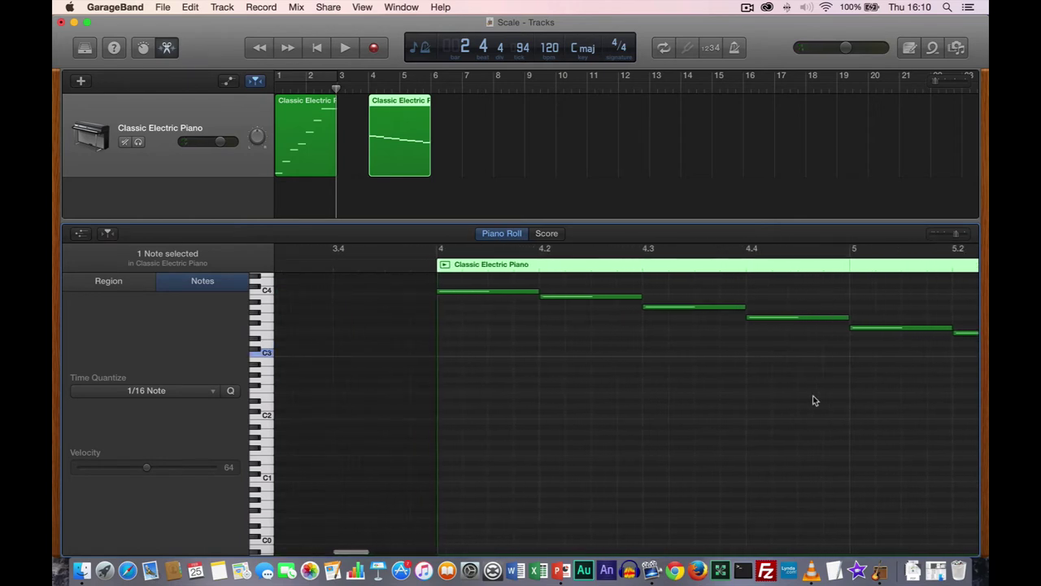
scroll(814, 400, right, 10)
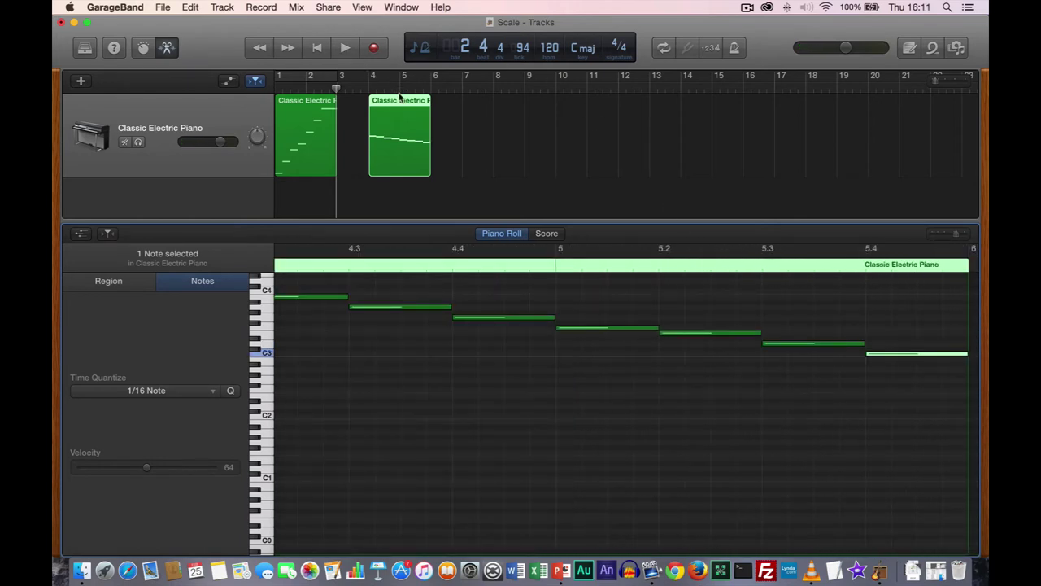
- Move the descending-scale region to start at measure 3 and play both regions from the beginning
drag(403, 103, 343, 102)
click(316, 47)
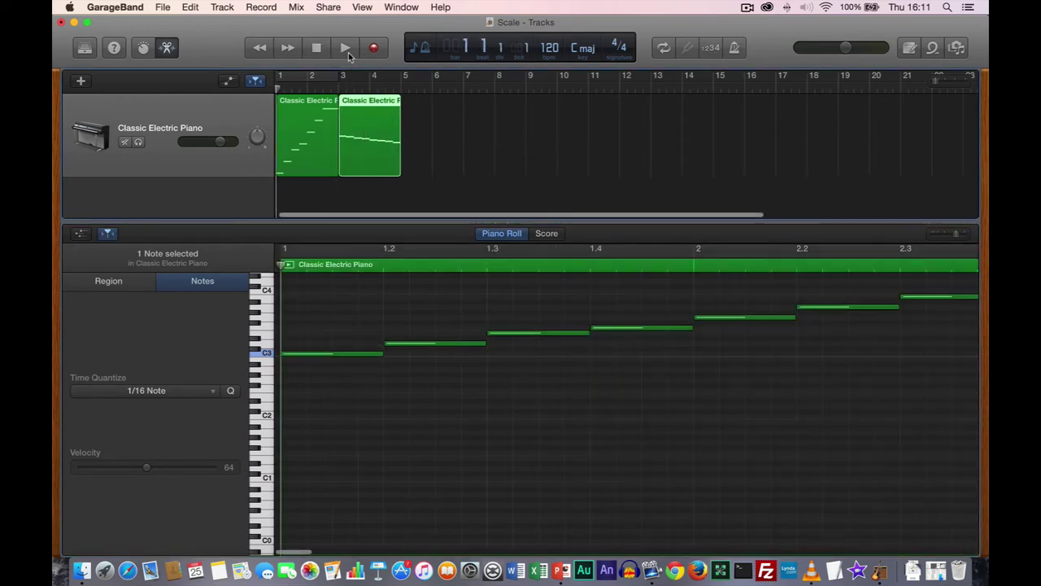
click(346, 48)
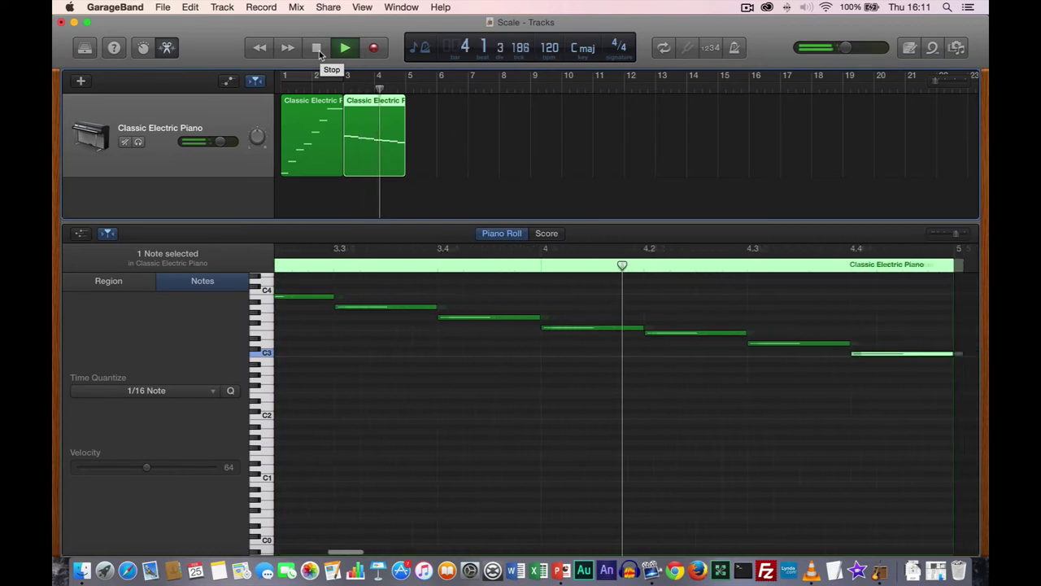
click(317, 49)
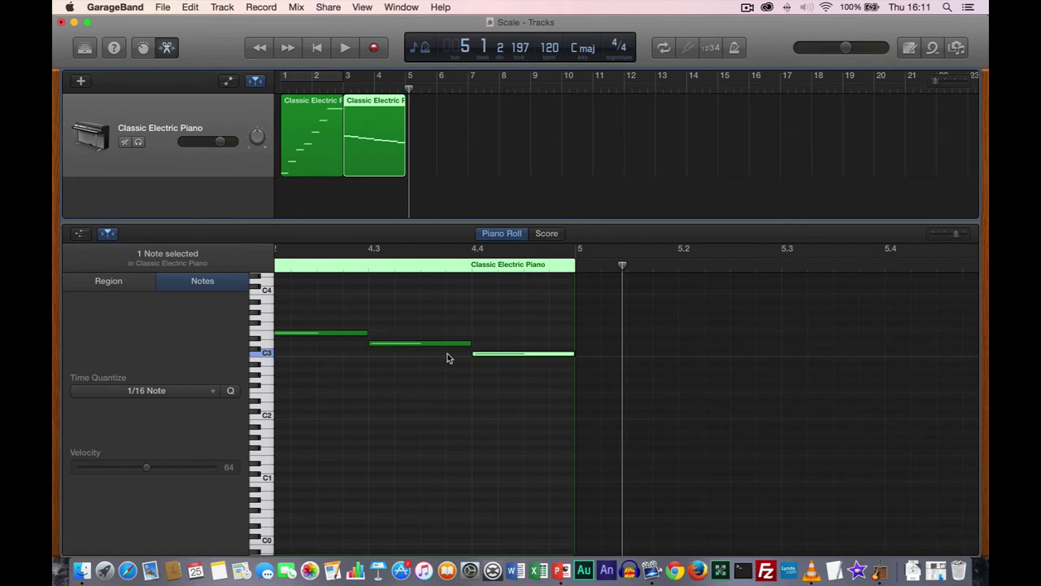
scroll(471, 368, left, 10)
scroll(476, 370, left, 10)
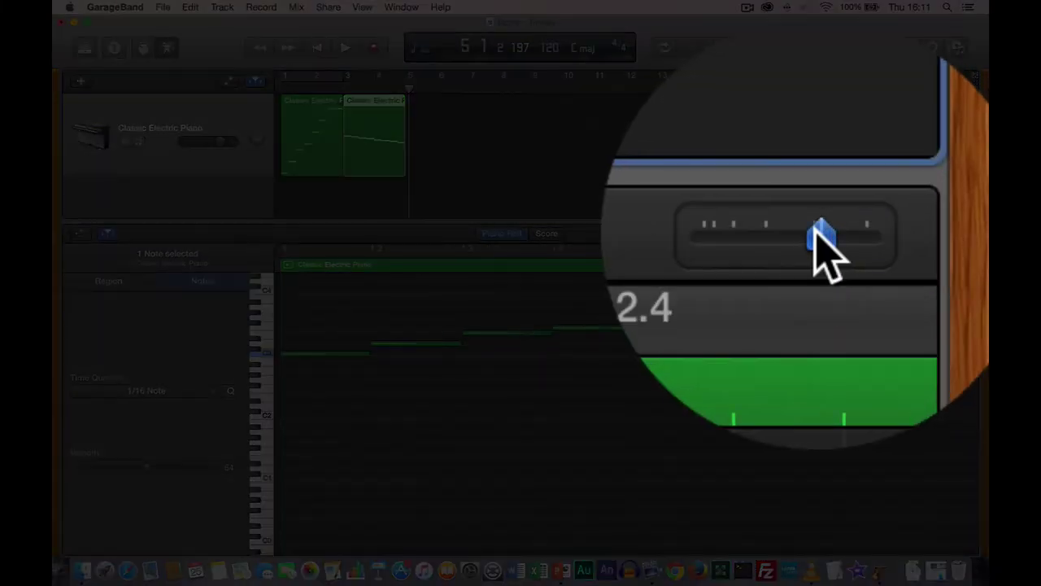
drag(957, 237, 948, 236)
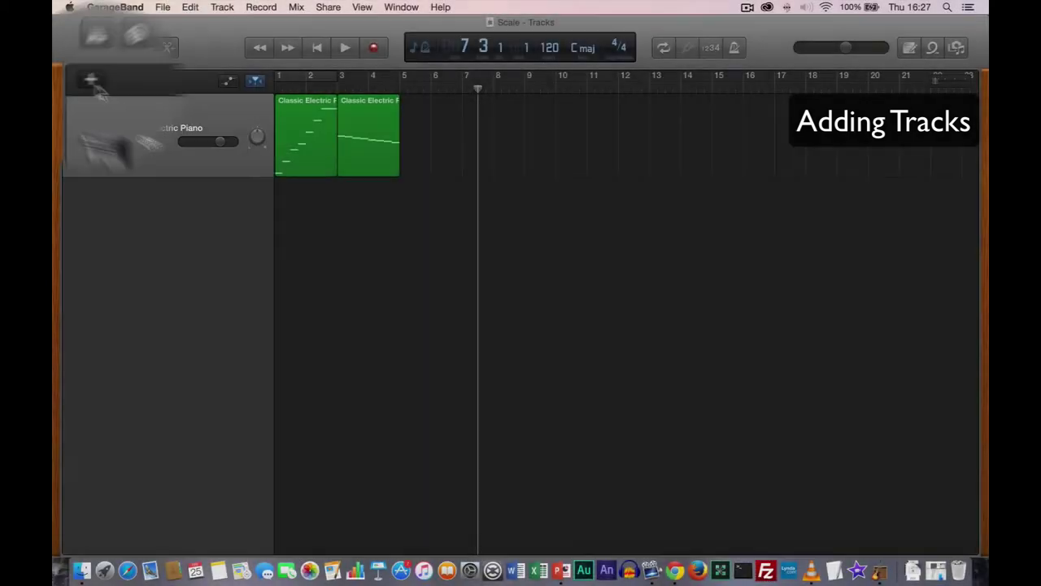
- Add a Software Instrument track with the Steinway Grand Piano sound and hide the Library
click(81, 82)
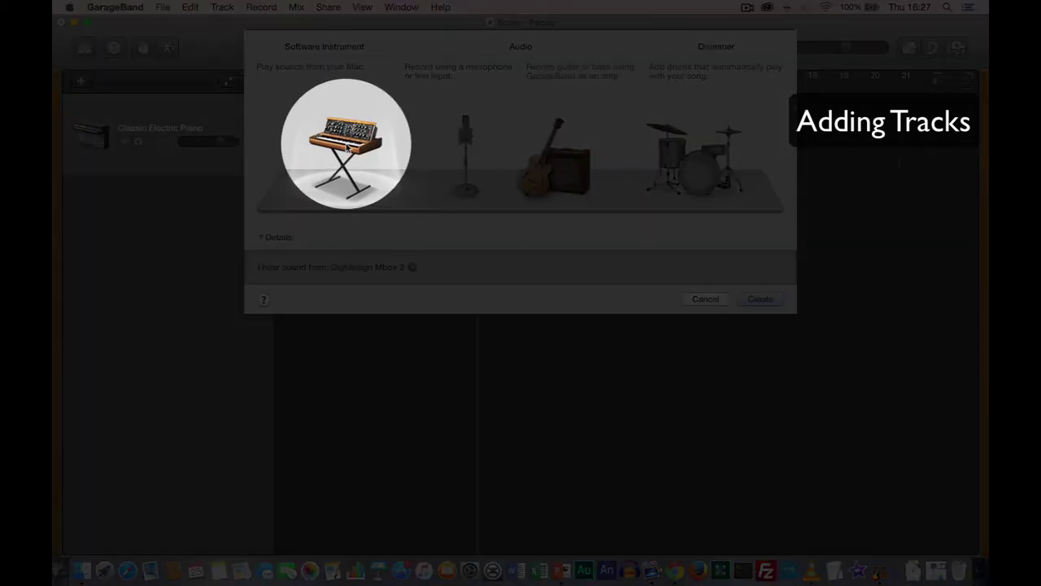
double_click(345, 146)
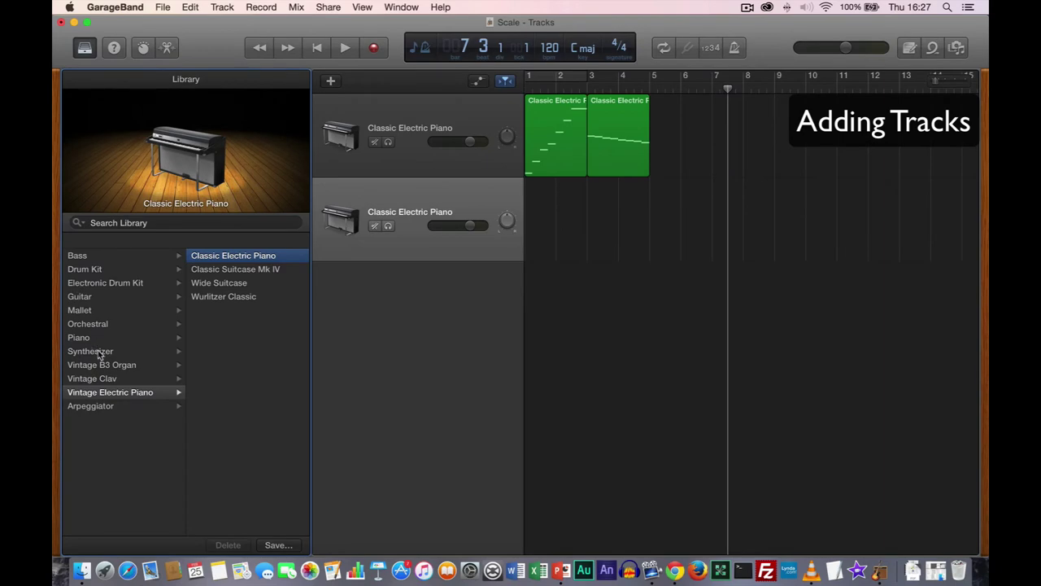
click(93, 338)
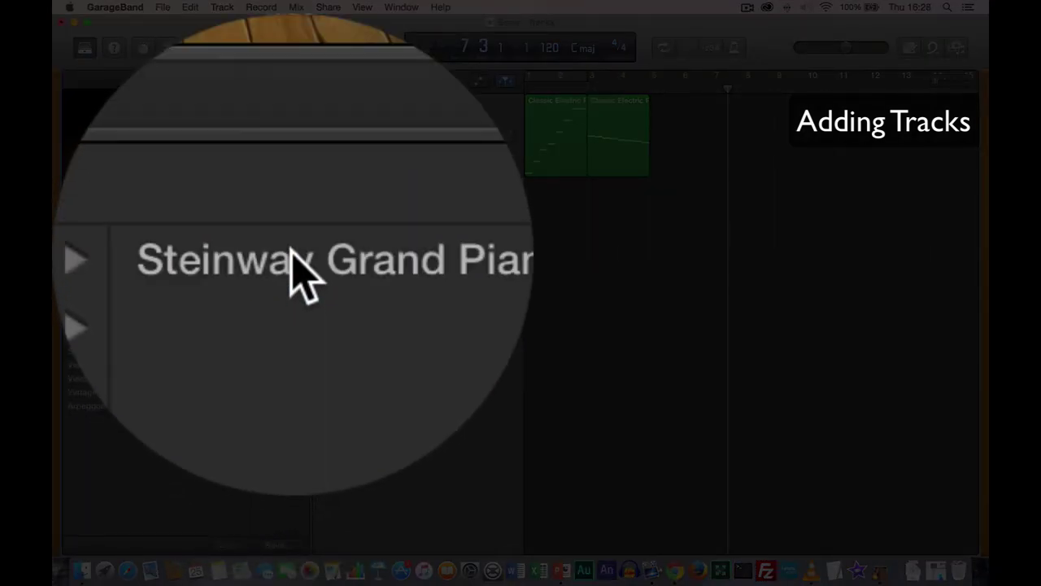
click(228, 229)
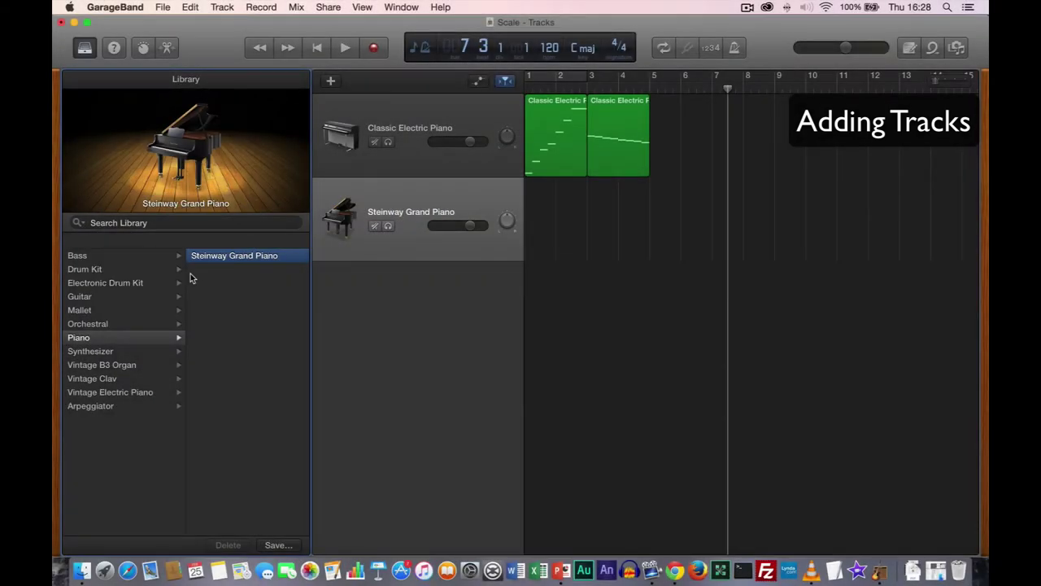
click(84, 47)
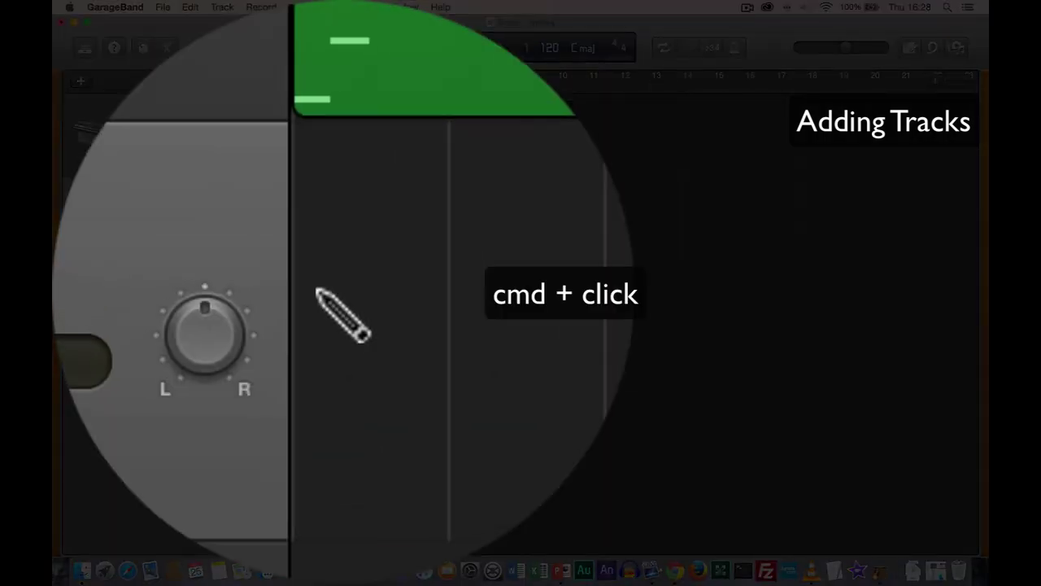
- Draw an empty one-measure region at measure 1 on the Steinway Grand Piano track and open it in the Piano Roll
super+click(299, 232)
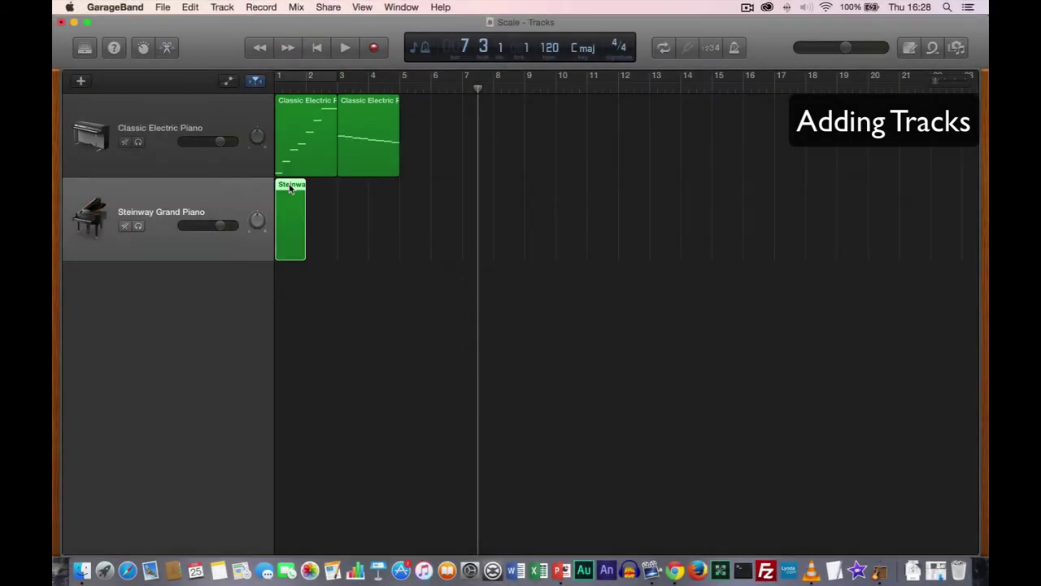
double_click(289, 180)
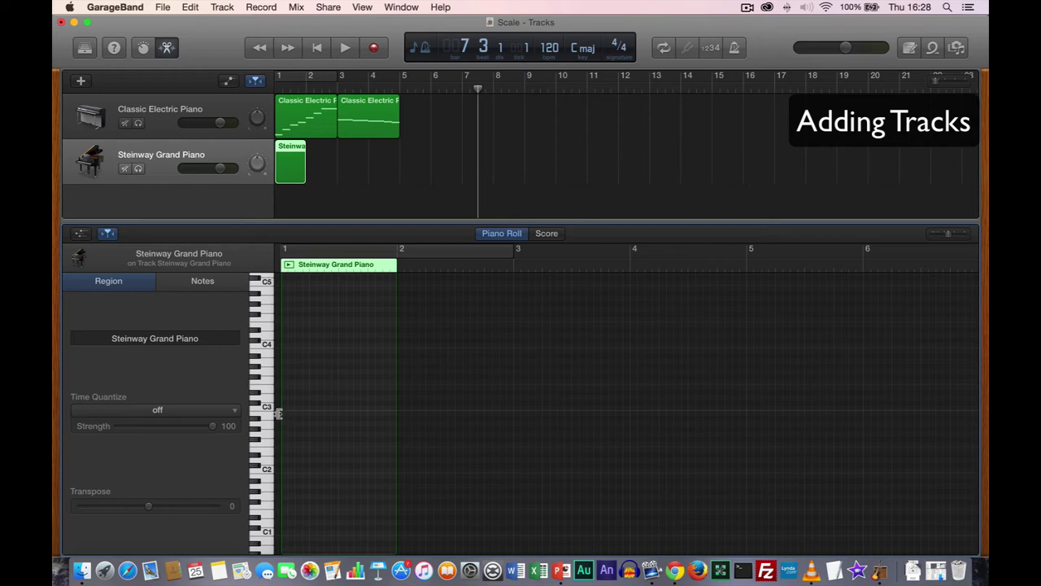
drag(948, 235, 958, 234)
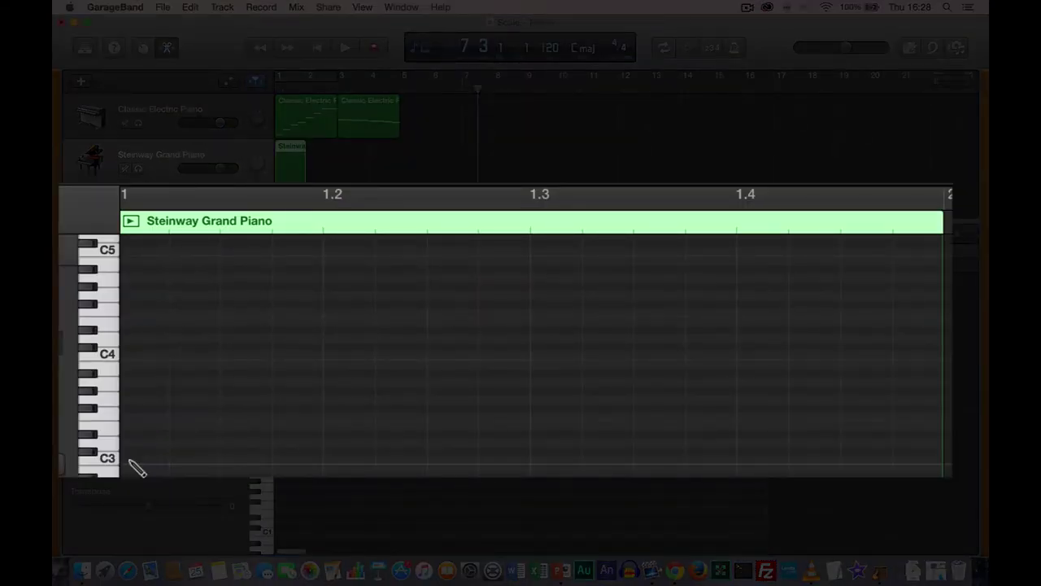
- Draw a C3, E3 and G3 chord at beat 1 and lengthen all three notes to fill the measure
click(130, 460)
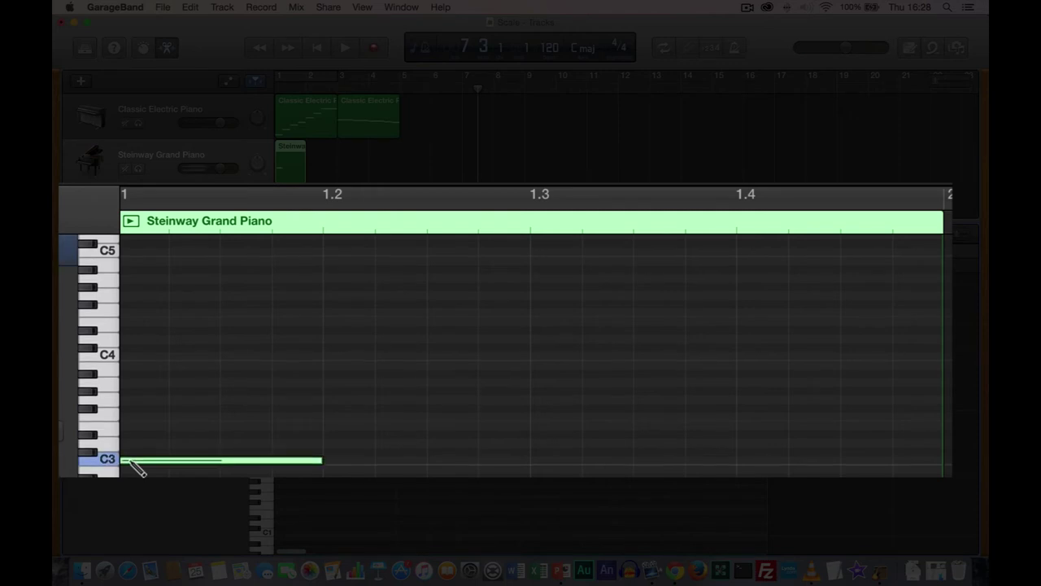
scroll(132, 443, down, 1)
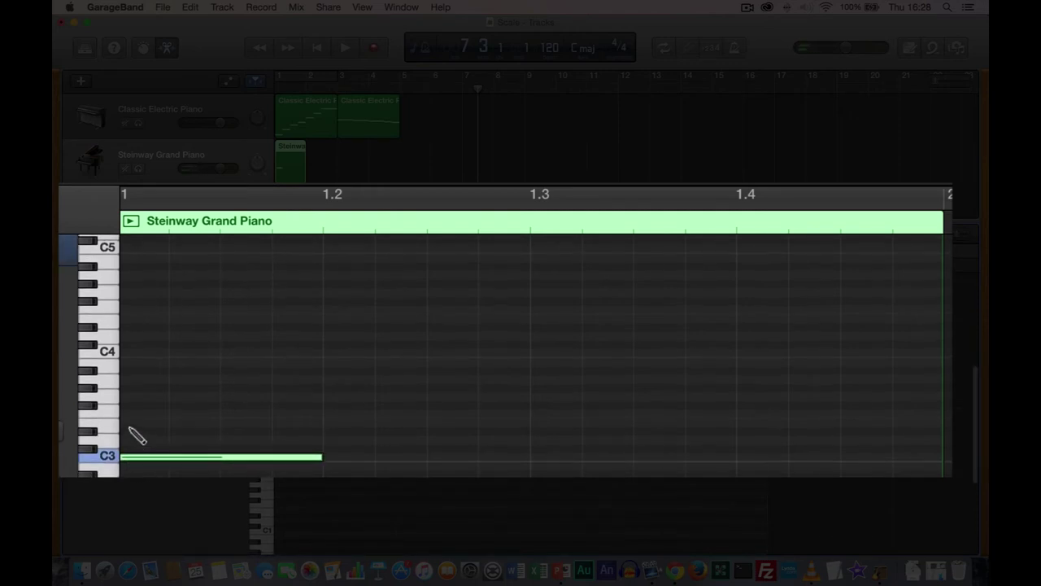
click(133, 425)
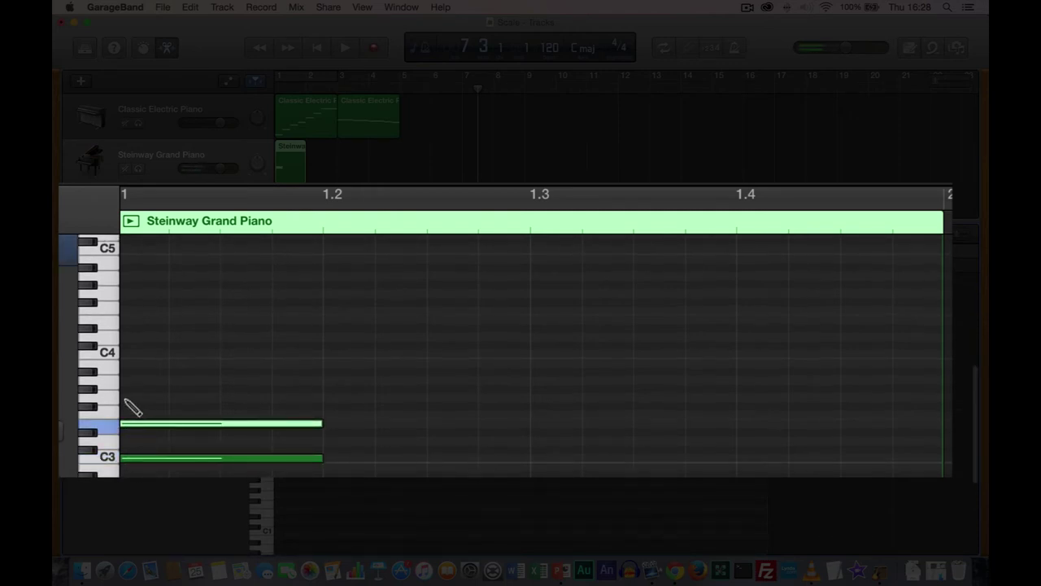
click(128, 397)
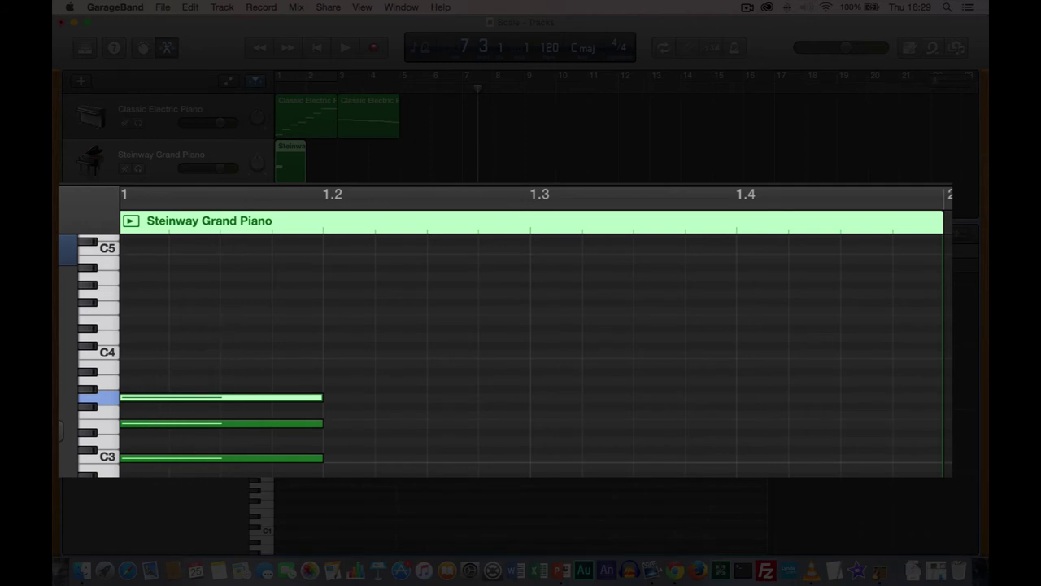
drag(300, 453, 268, 340)
drag(268, 477, 935, 472)
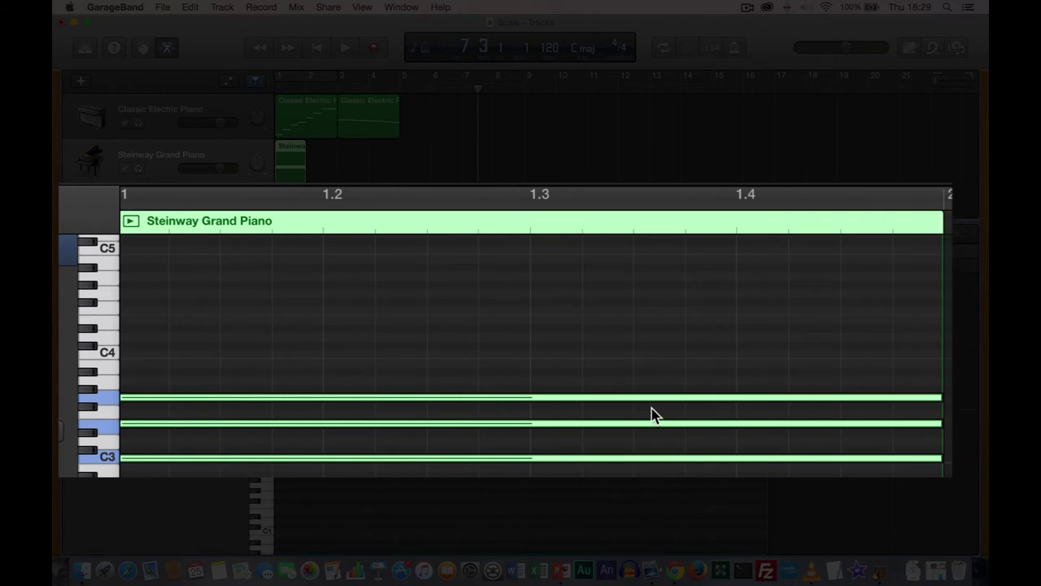
- Loop the Steinway Grand Piano chord region through the end of measure 4
click(380, 166)
click(286, 145)
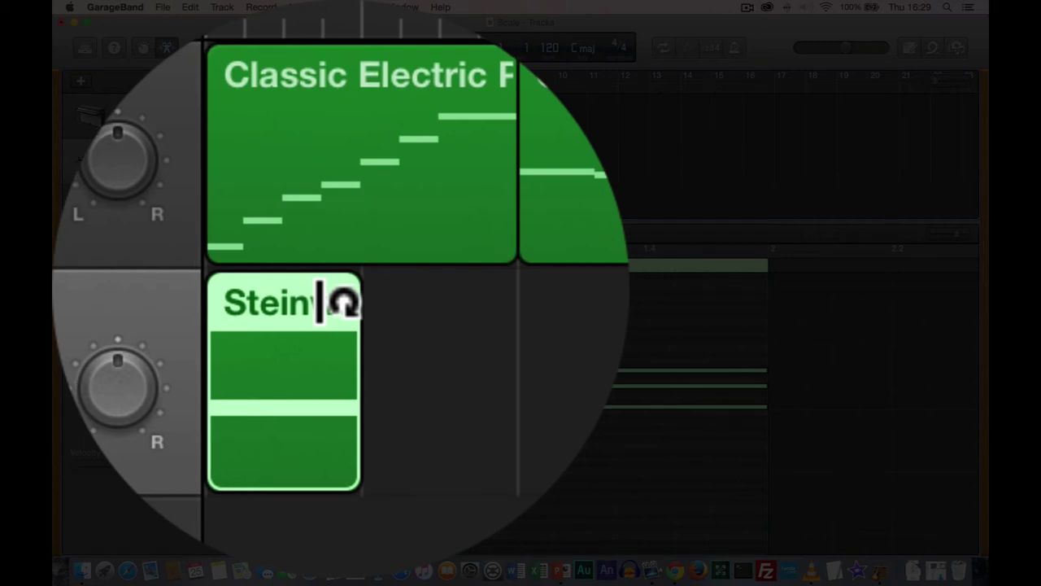
drag(343, 302, 395, 302)
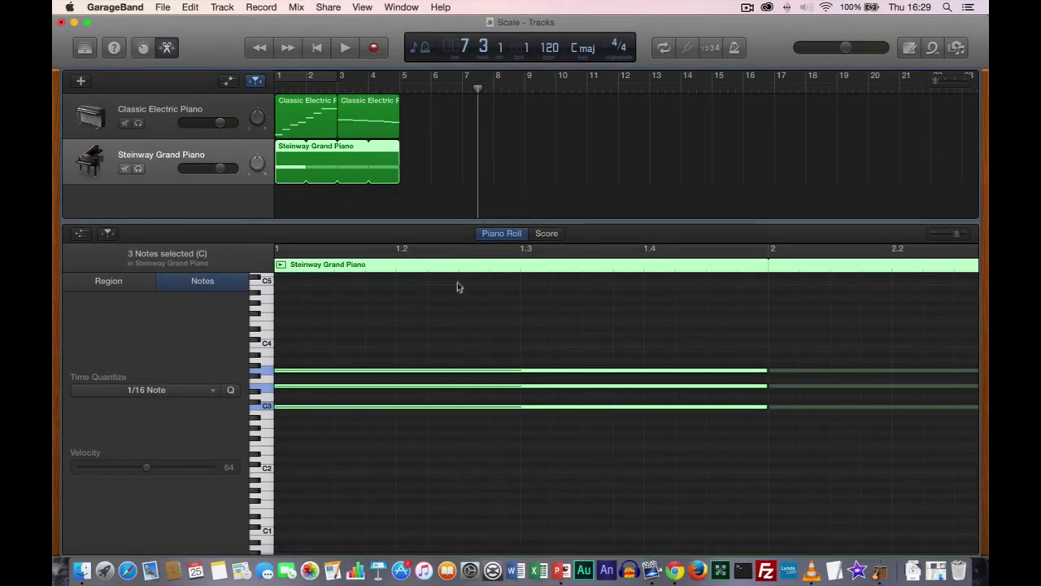
drag(957, 240, 946, 236)
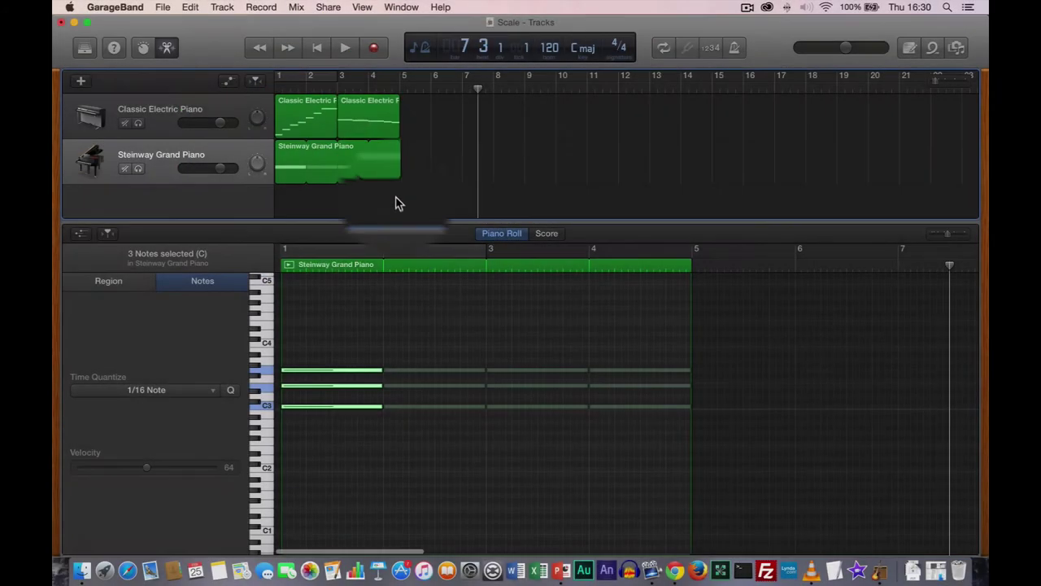
- Play the scales and looped chord together from the beginning, stopping after the last region
click(316, 47)
click(344, 48)
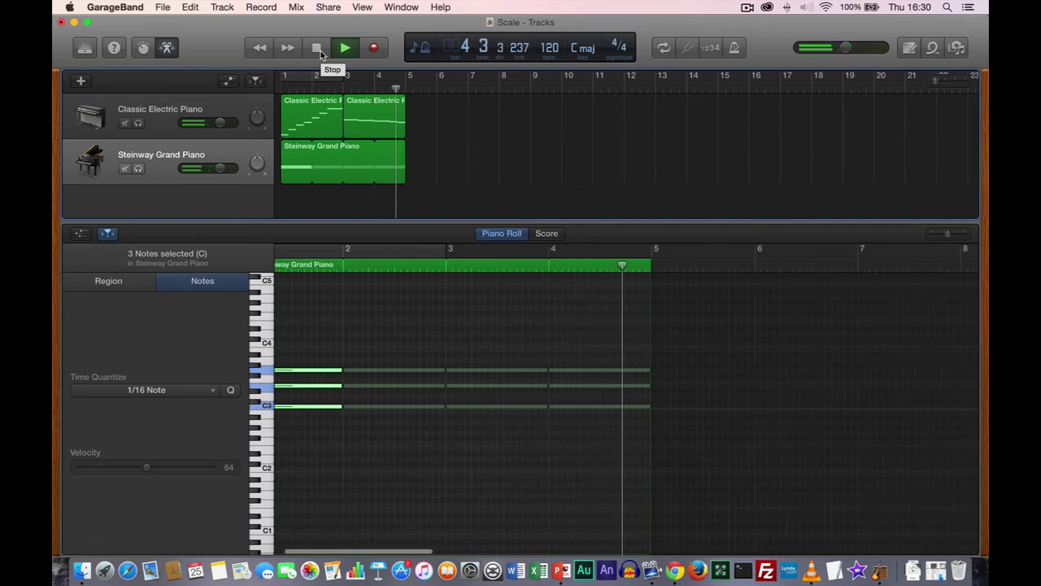
click(321, 52)
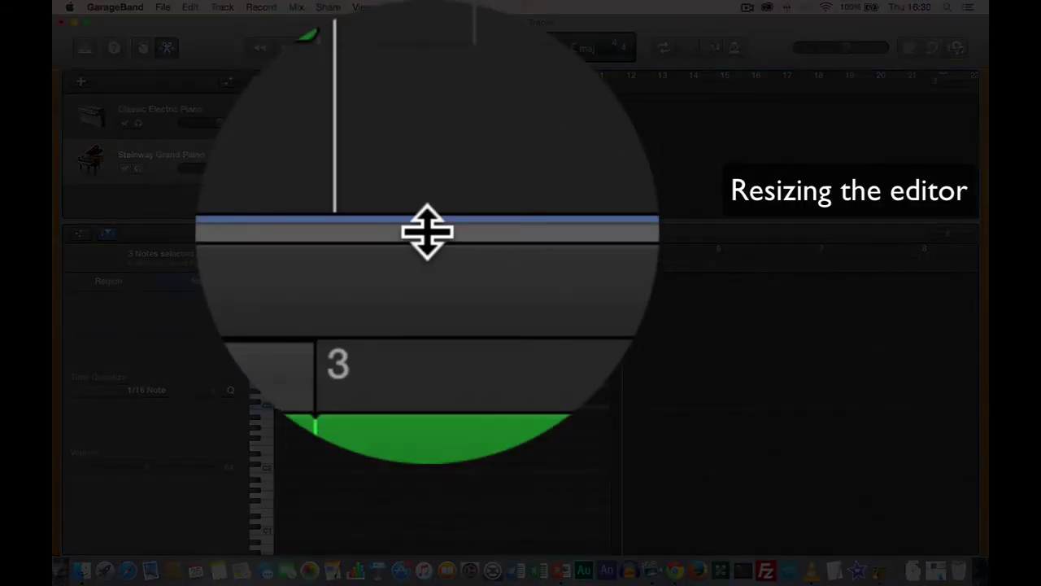
- Shrink the editor to give the tracks area more height and start adding another track
drag(434, 284, 428, 358)
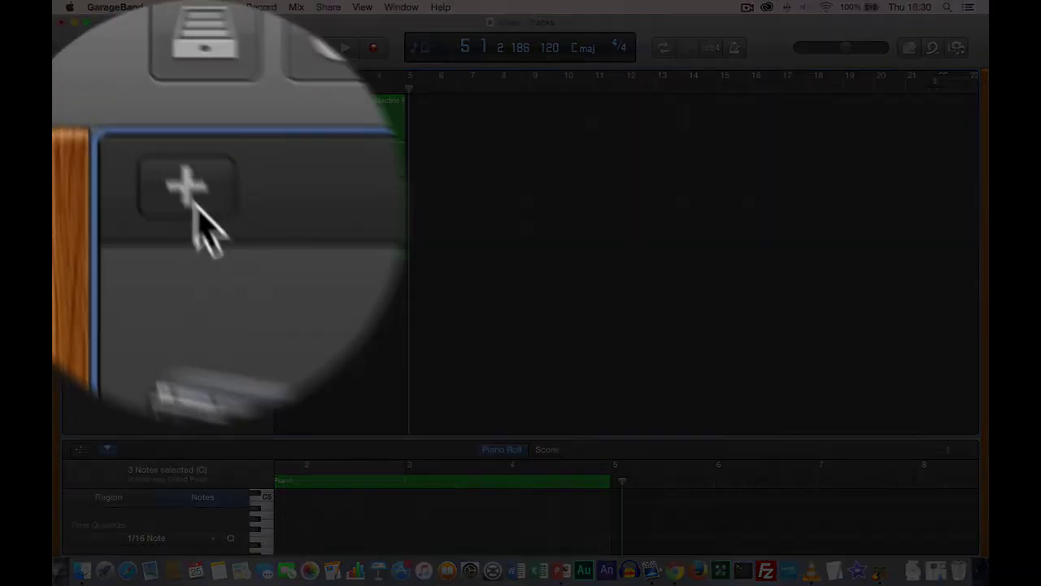
click(81, 81)
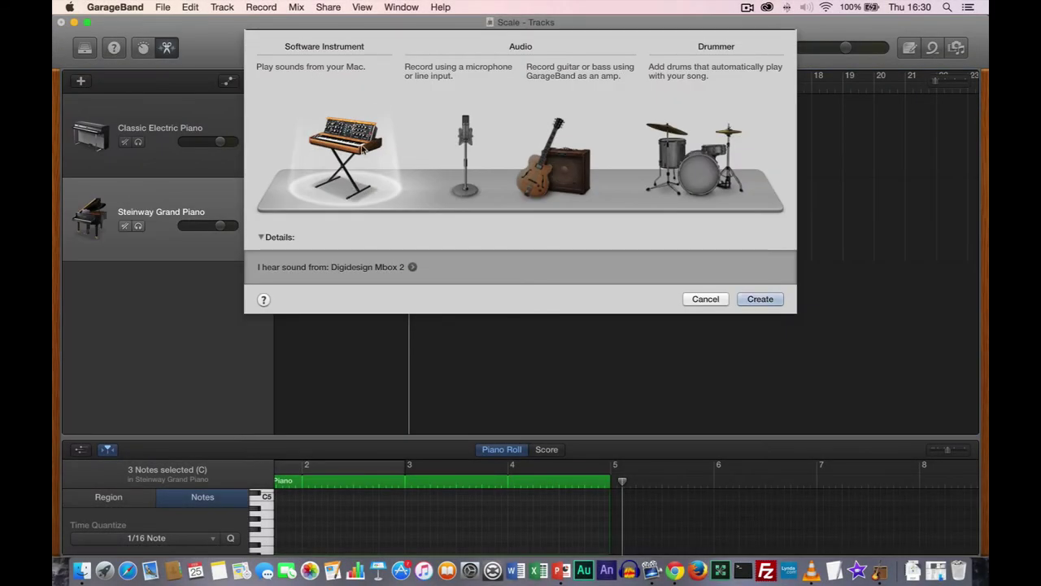
- Create a new Software Instrument track and assign it the Fingerstyle Bass sound from the Bass category
double_click(344, 159)
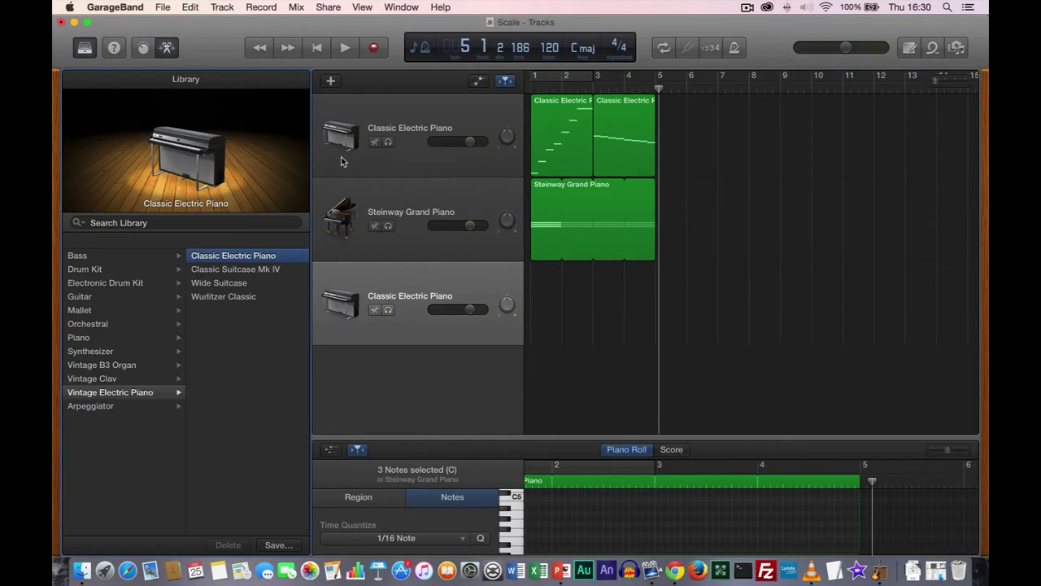
click(84, 257)
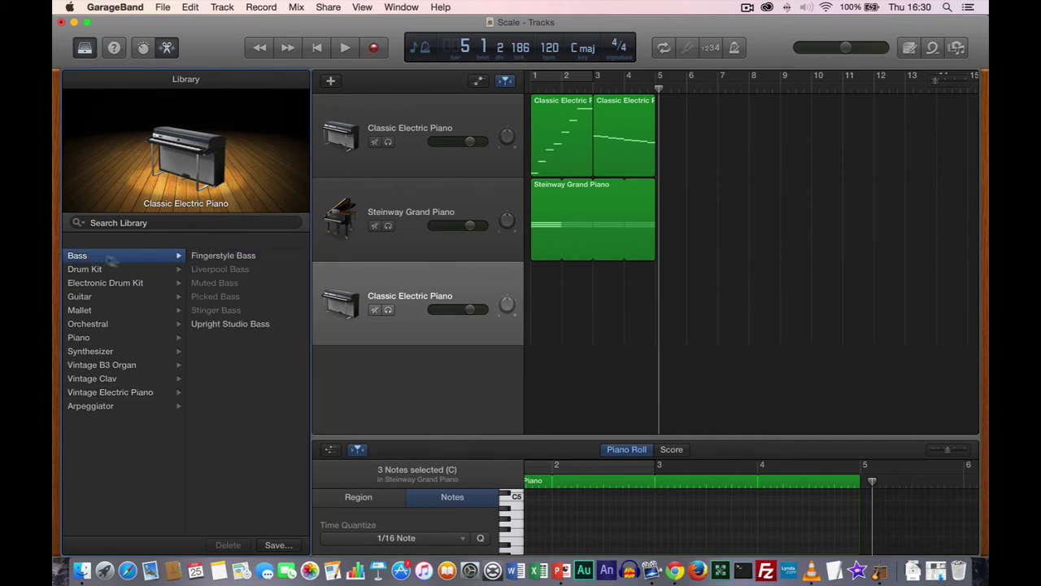
click(243, 258)
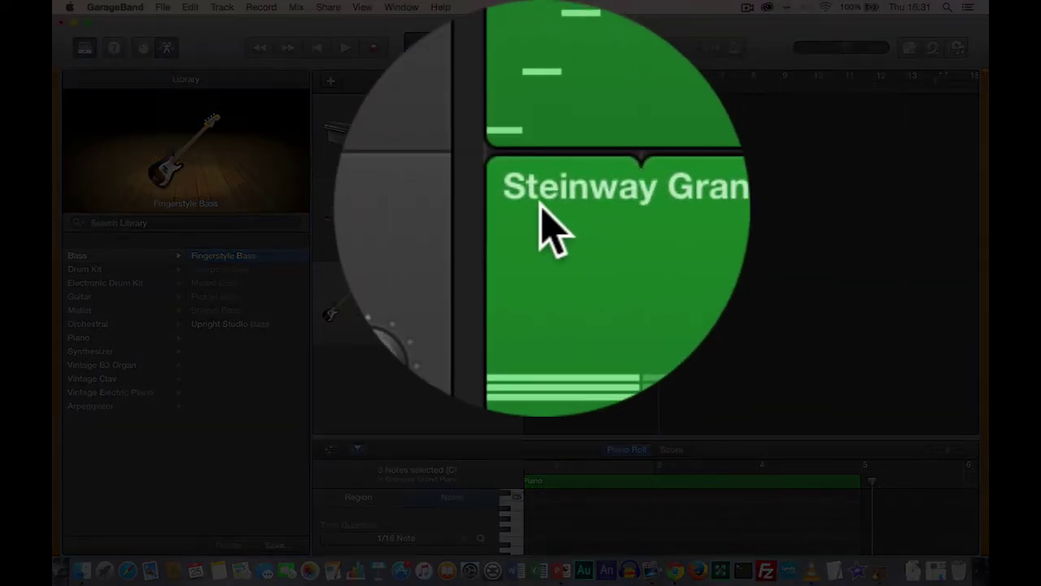
- Copy the Steinway Grand Piano region onto the Fingerstyle Bass track at bar 1 and play the song from the start
drag(542, 207, 539, 273)
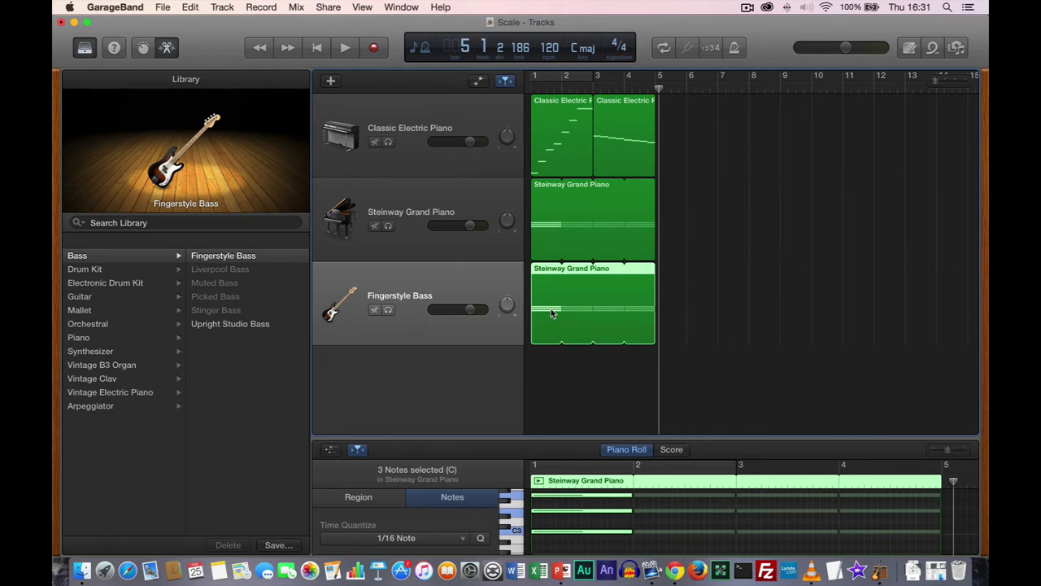
click(317, 47)
click(345, 48)
click(345, 48)
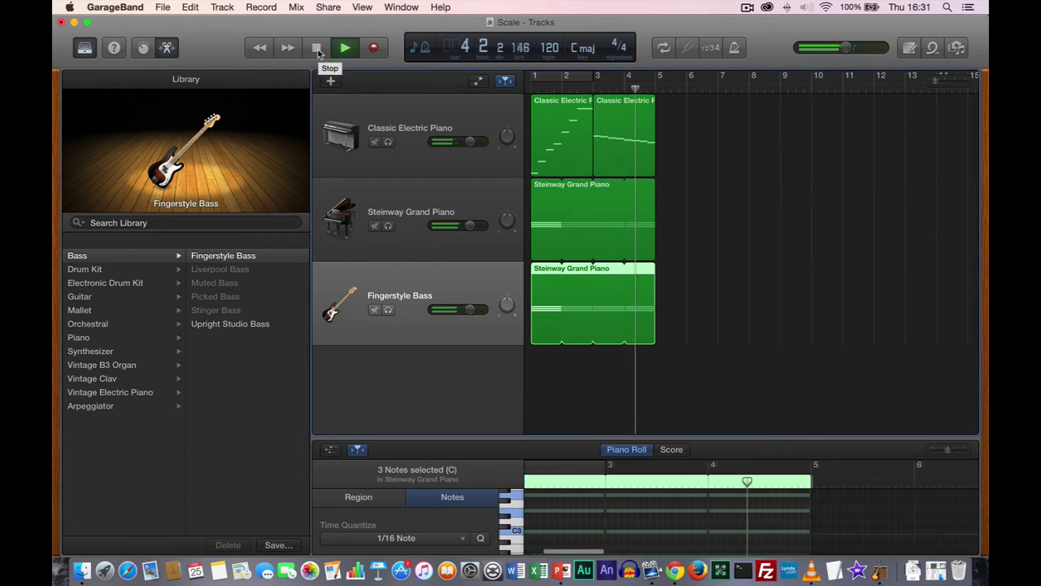
click(317, 49)
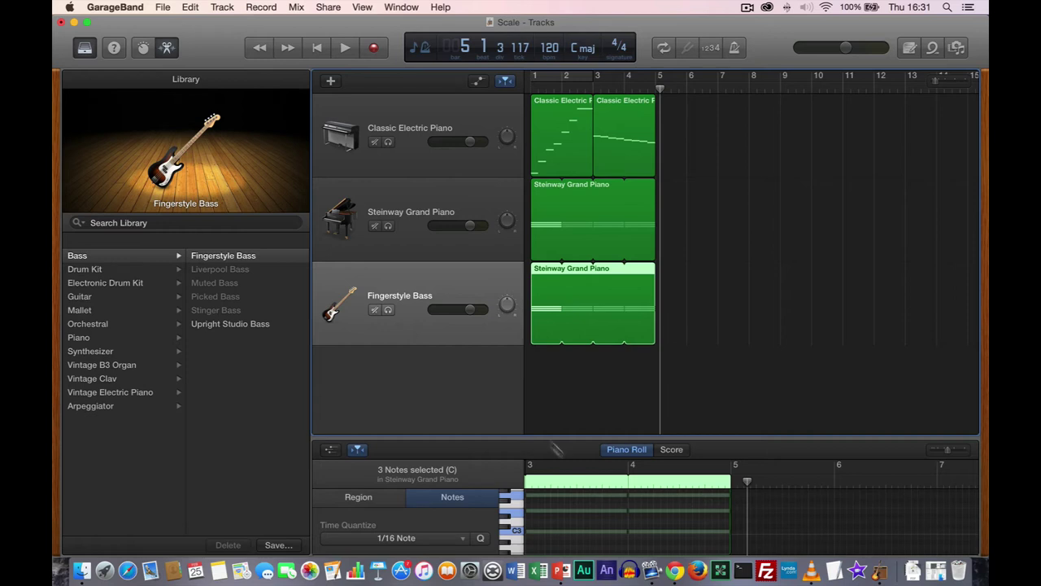
- Enlarge the piano roll editor, hide the Library and return the playhead to bar 1 with cycling off
drag(560, 437, 558, 366)
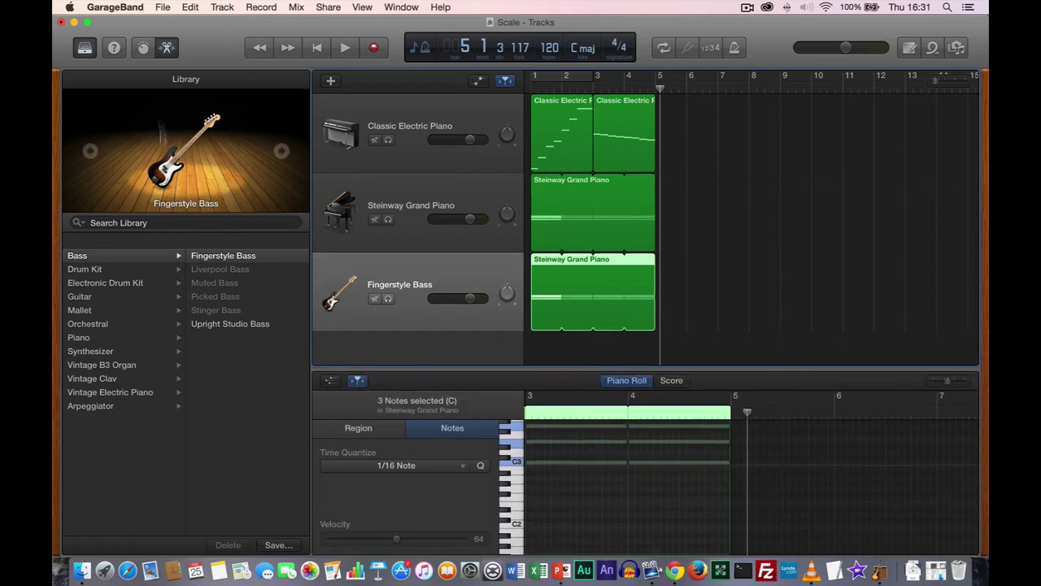
click(84, 48)
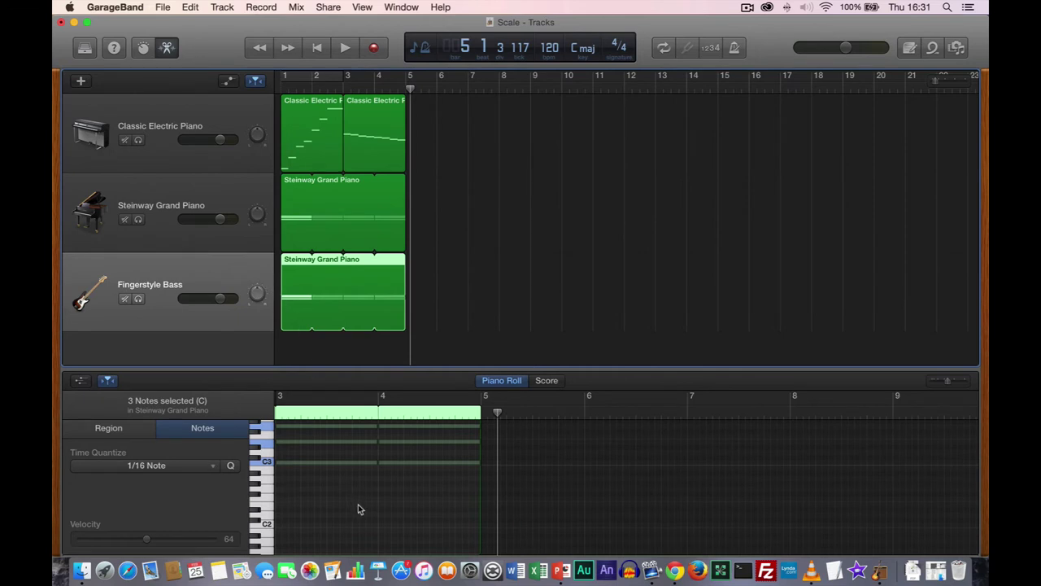
scroll(358, 504, up, 4)
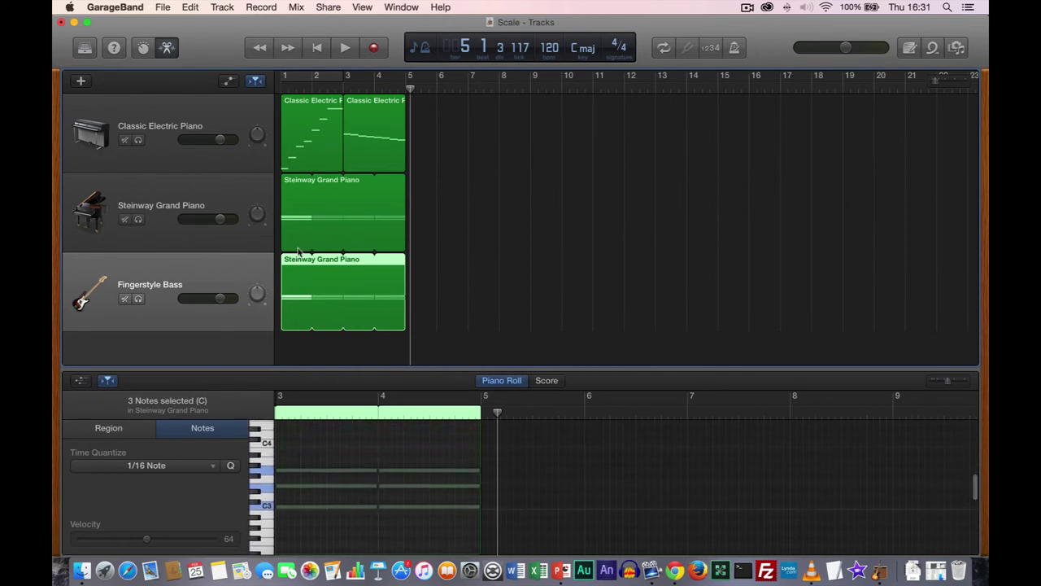
click(301, 78)
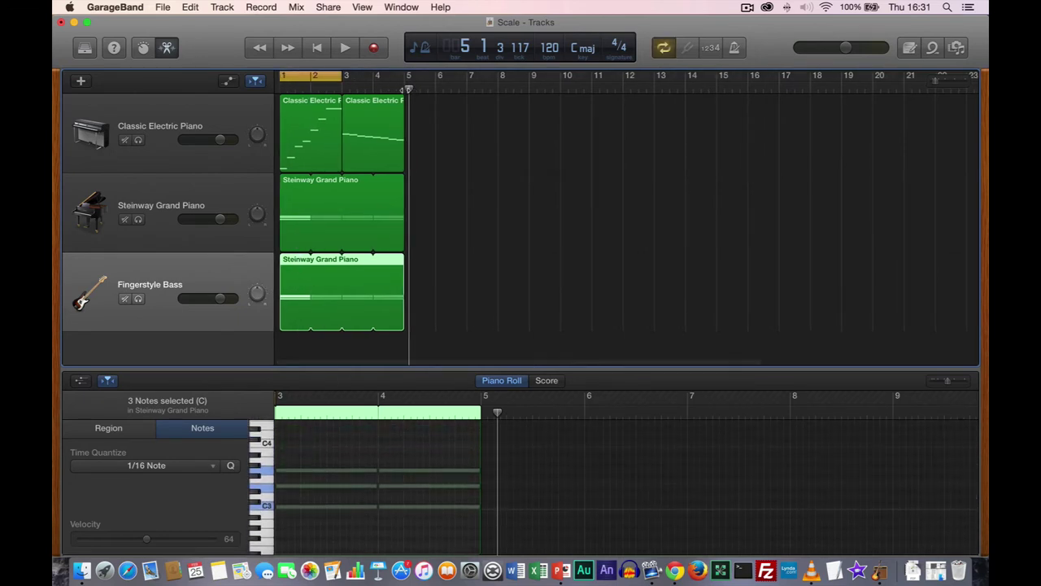
key(Return)
click(664, 47)
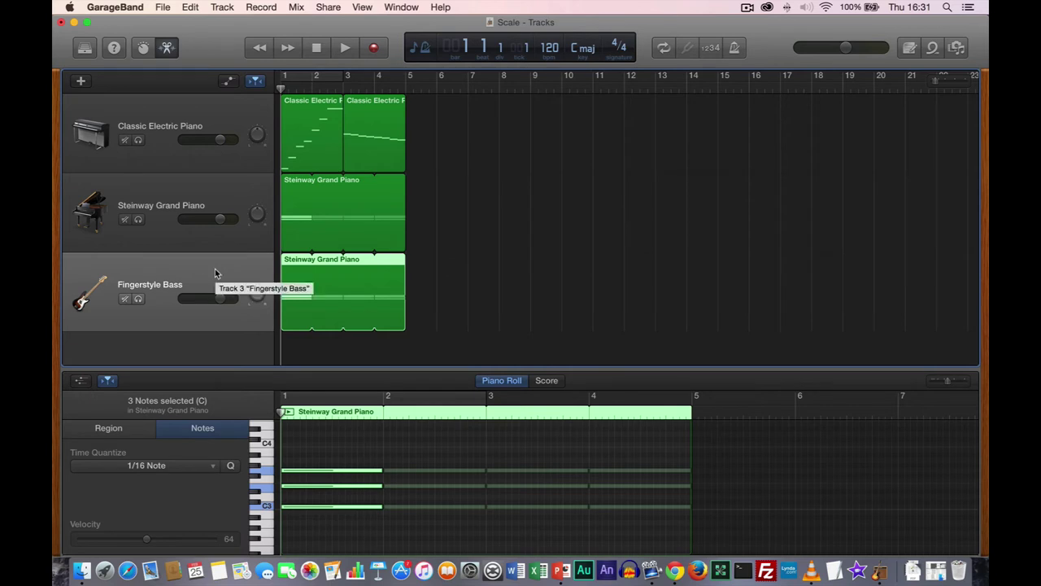
- Delete the upper two chord notes in the bass region, keeping only the C3 root
click(355, 462)
click(351, 485)
drag(350, 488, 351, 488)
mouse_move(351, 489)
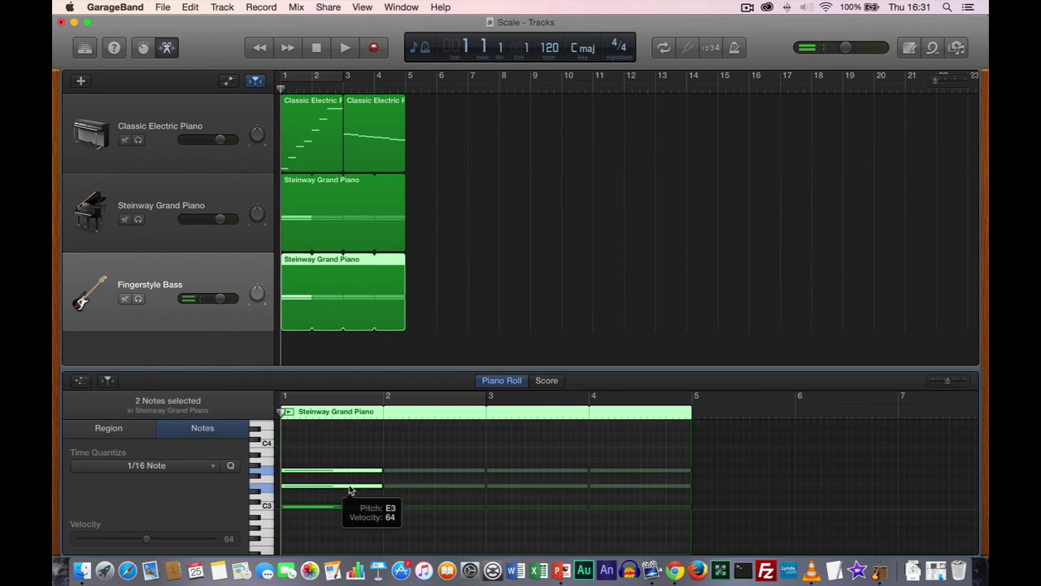
key(BackSpace)
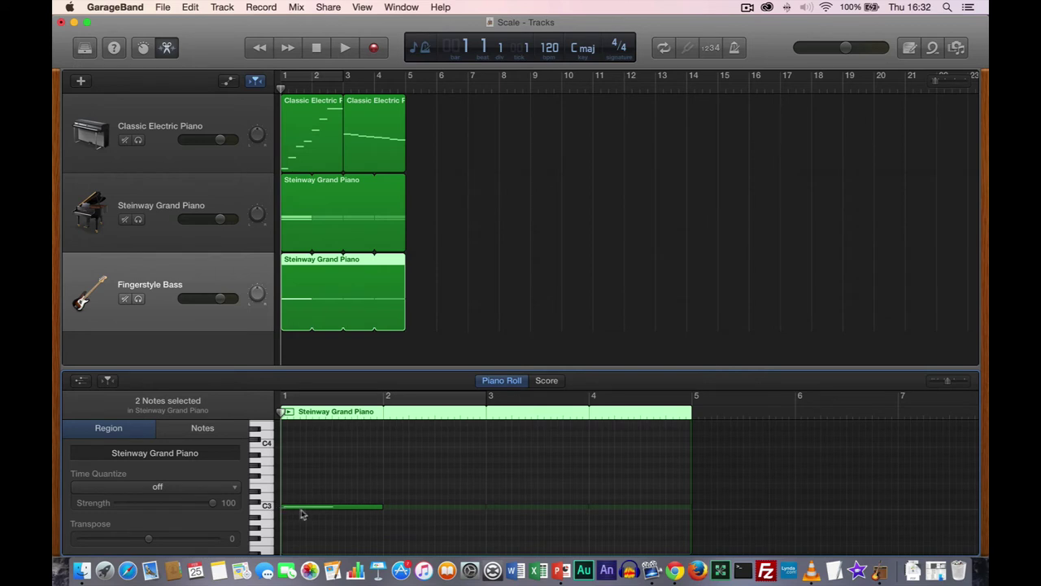
- Shorten the C3 bass note to half a bar and play the song back
click(375, 507)
drag(377, 509, 306, 509)
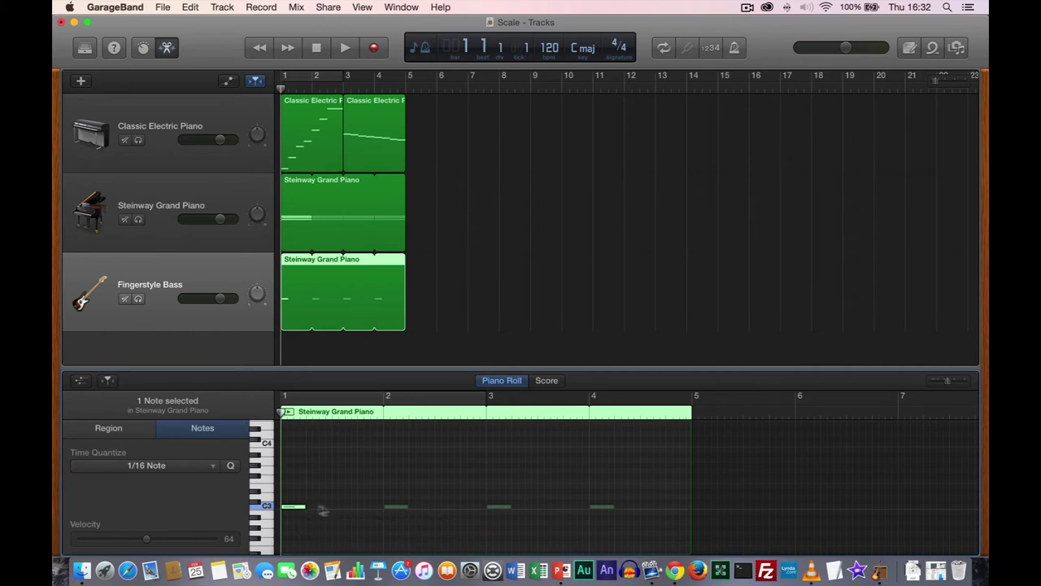
mouse_move(301, 509)
mouse_down()
mouse_move(295, 527)
mouse_move(310, 527)
mouse_up()
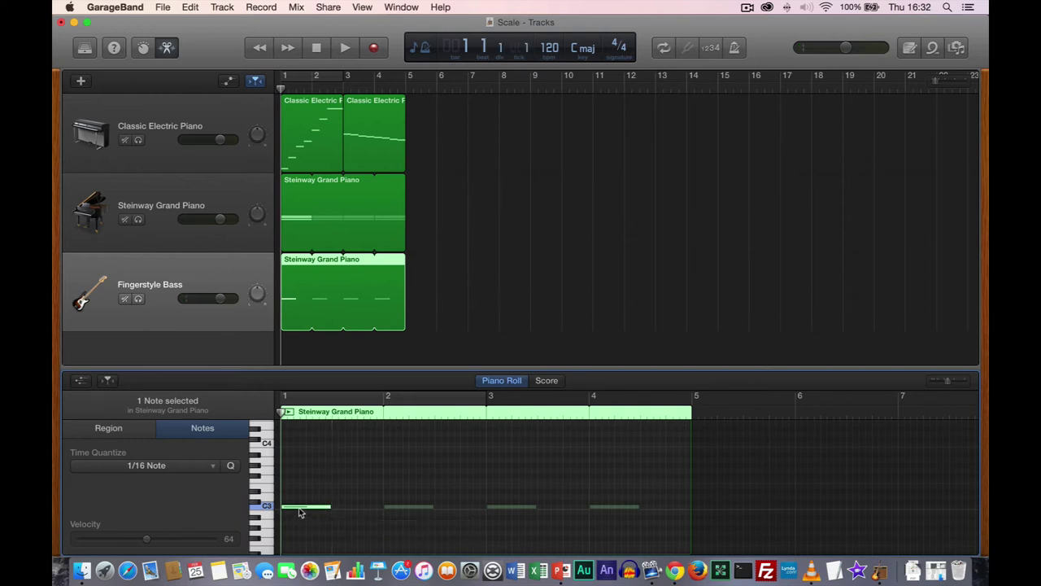
click(298, 510)
click(344, 48)
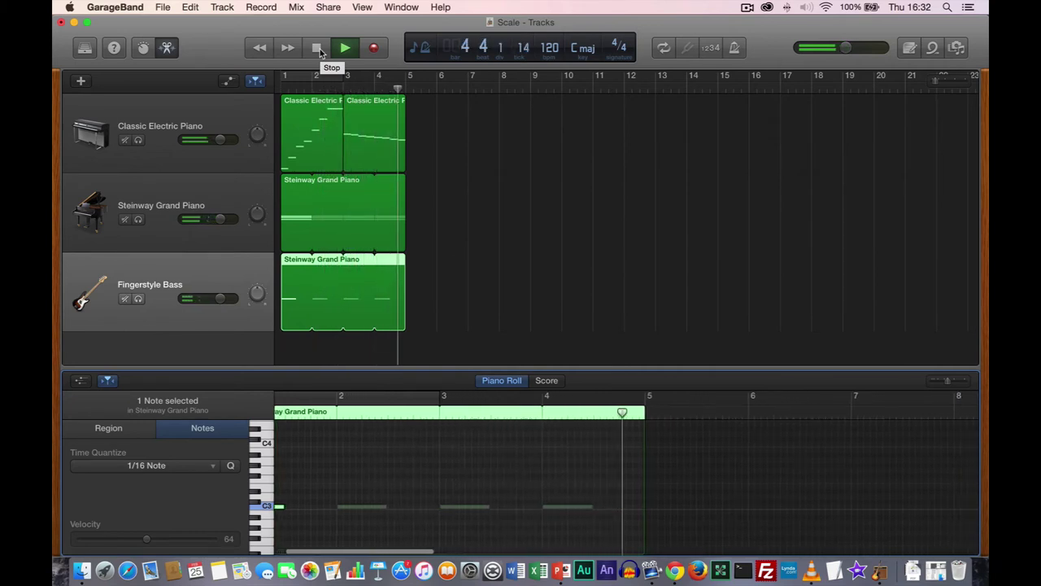
click(319, 50)
scroll(390, 453, left, 2)
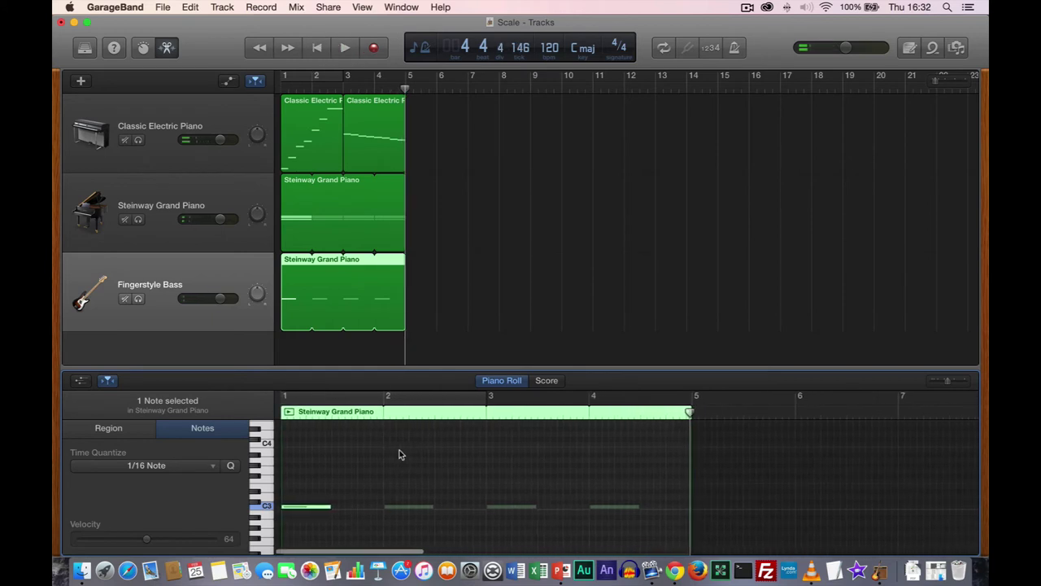
- Move the C3 bass note down two octaves to C1 and play the song back
scroll(387, 516, down, 3)
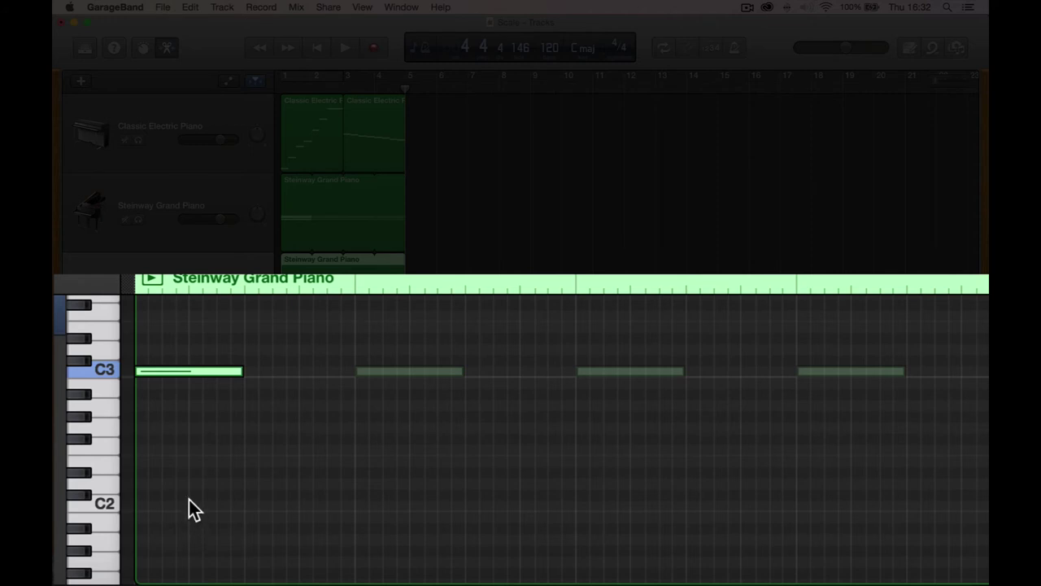
drag(175, 369, 178, 508)
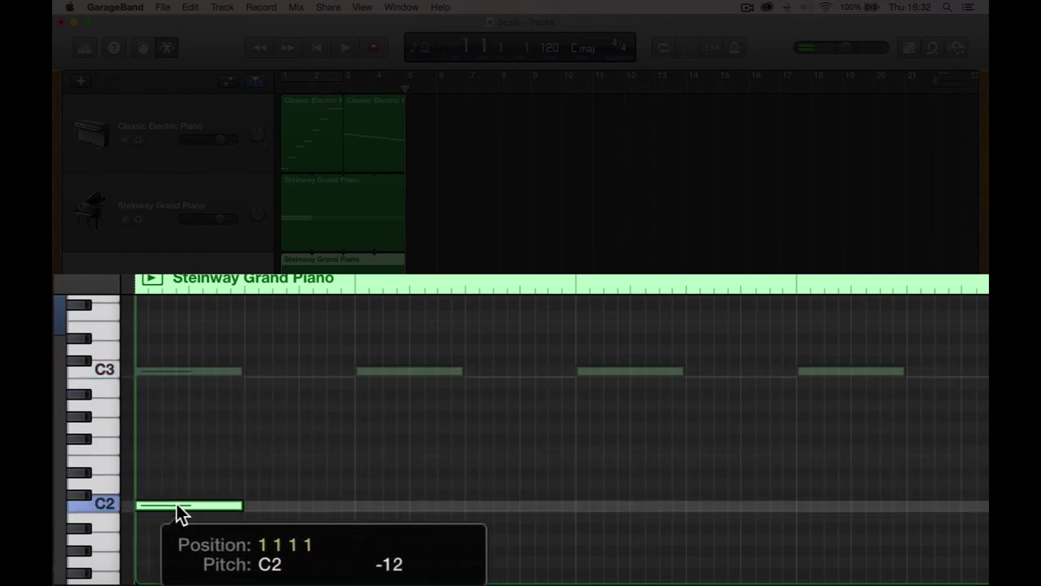
drag(177, 503, 176, 504)
scroll(177, 504, down, 5)
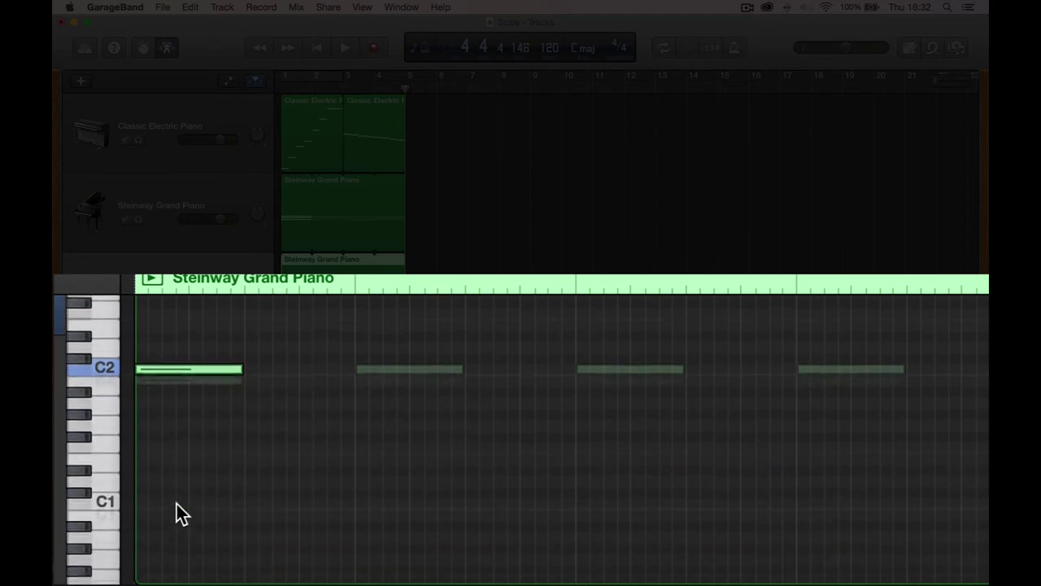
drag(168, 350, 173, 481)
click(174, 481)
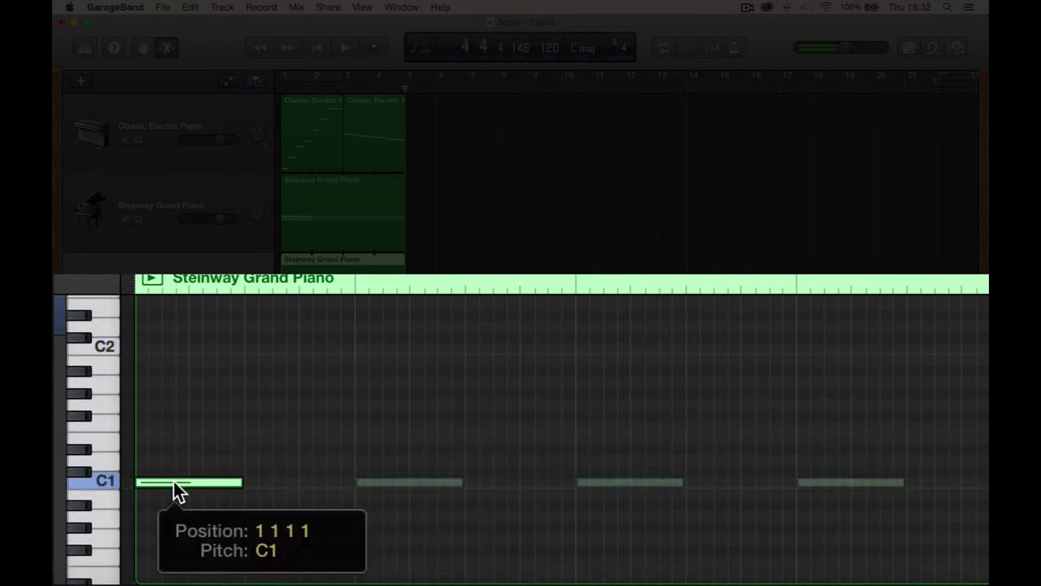
click(343, 48)
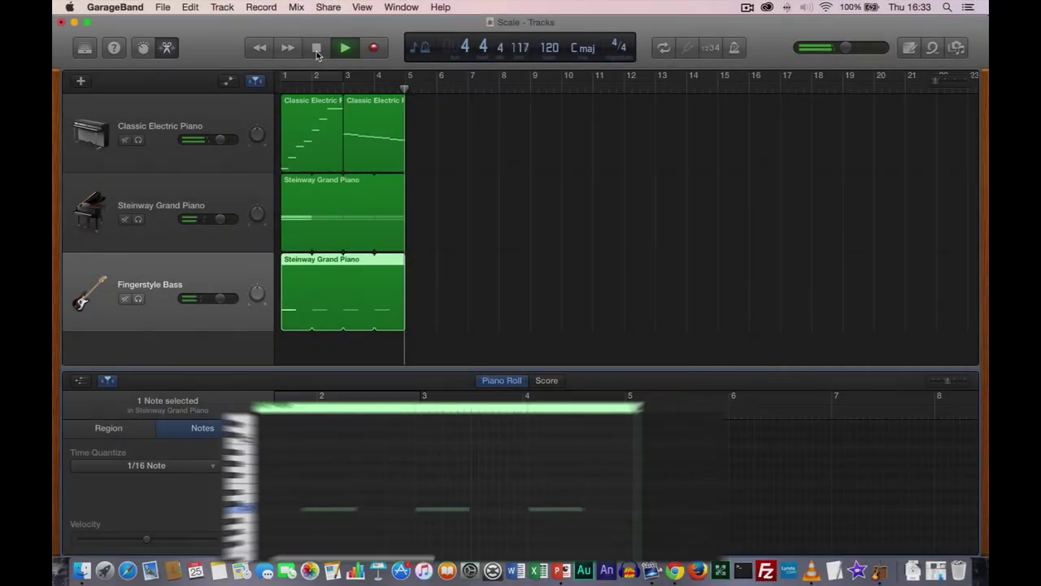
click(317, 51)
scroll(362, 505, left, 3)
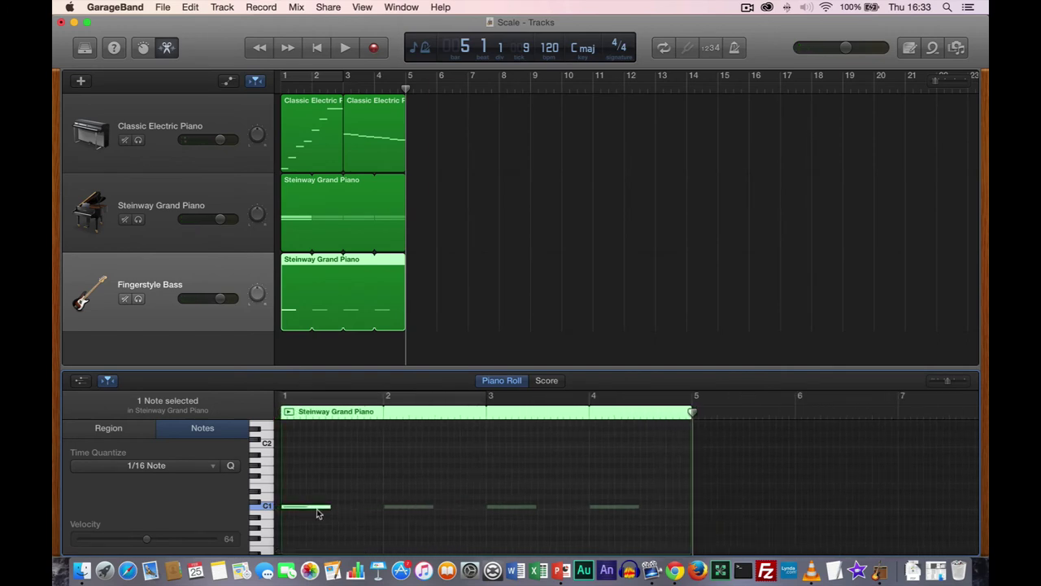
- Raise the bass note two octaves back to C3 and audition it
key(alt+shift+Up)
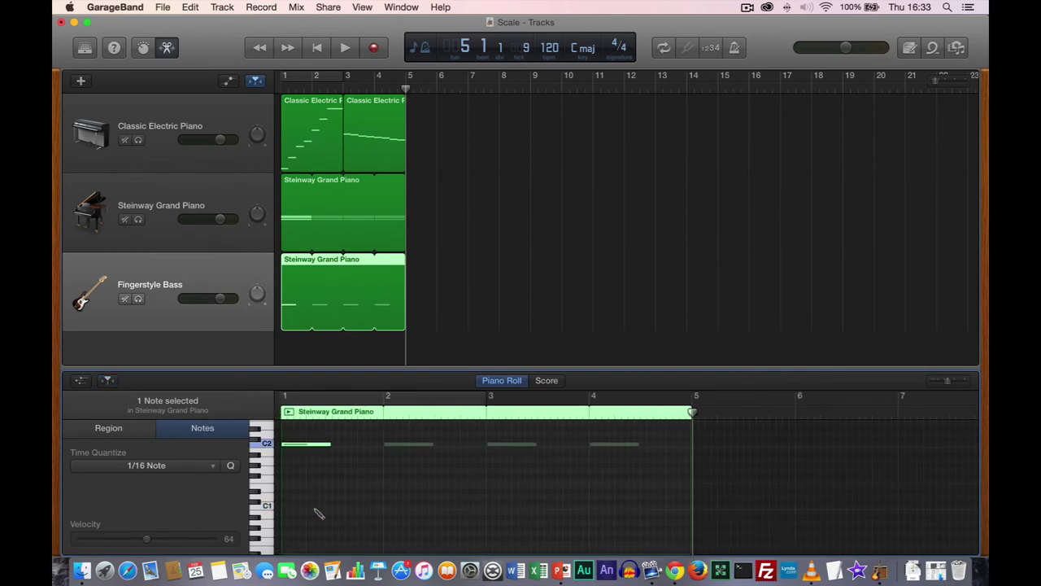
key(alt+shift+Up)
scroll(322, 513, up, 3)
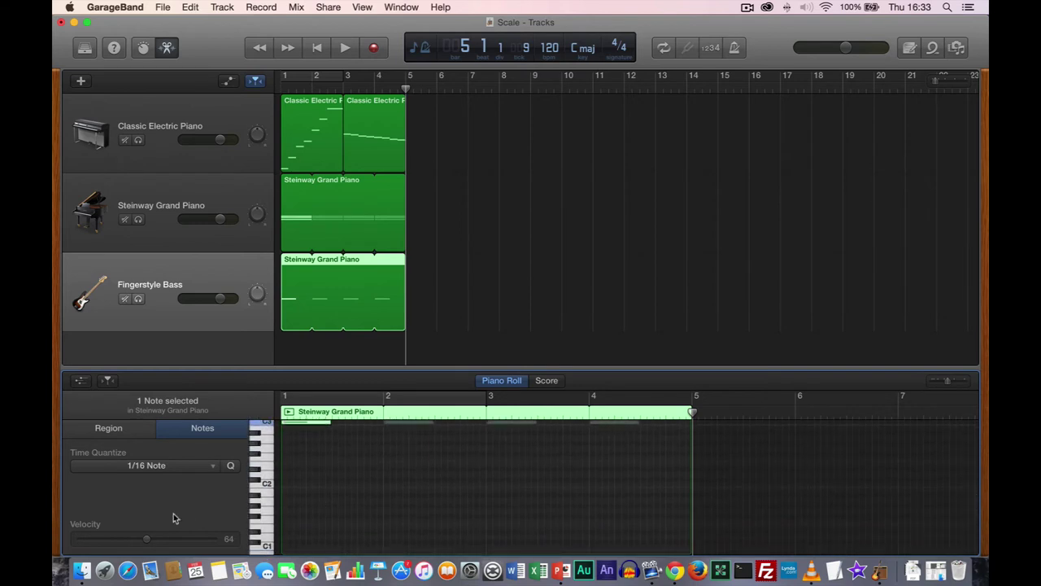
click(304, 424)
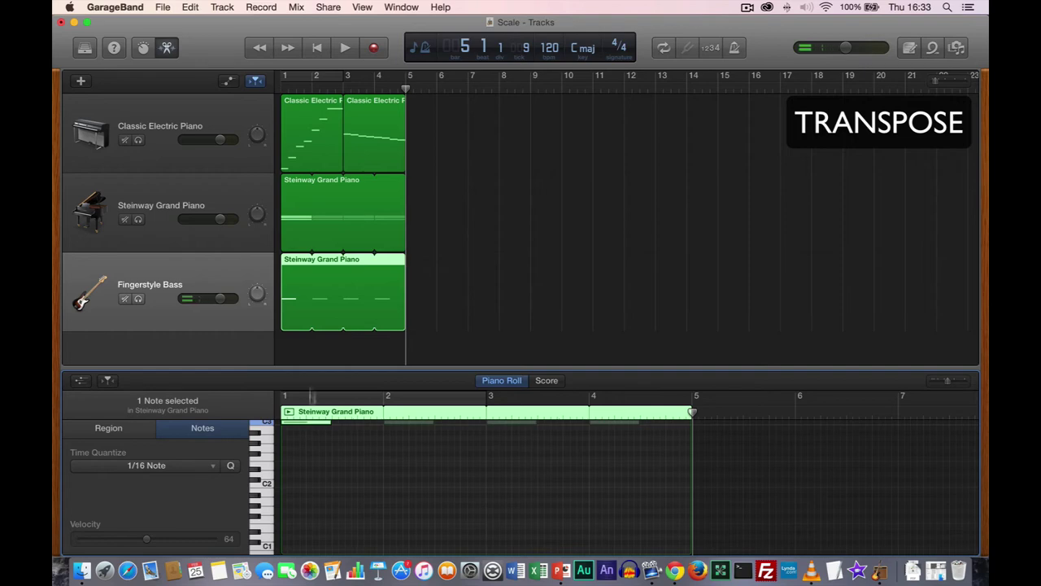
- Set the bass region's Transpose to -24 and play the song back
click(130, 431)
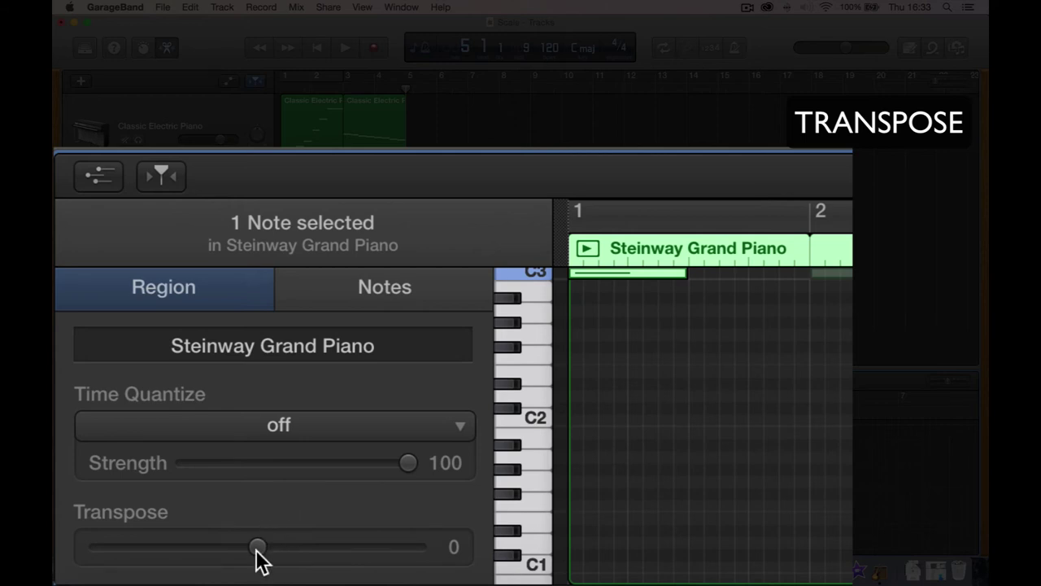
drag(257, 549, 177, 545)
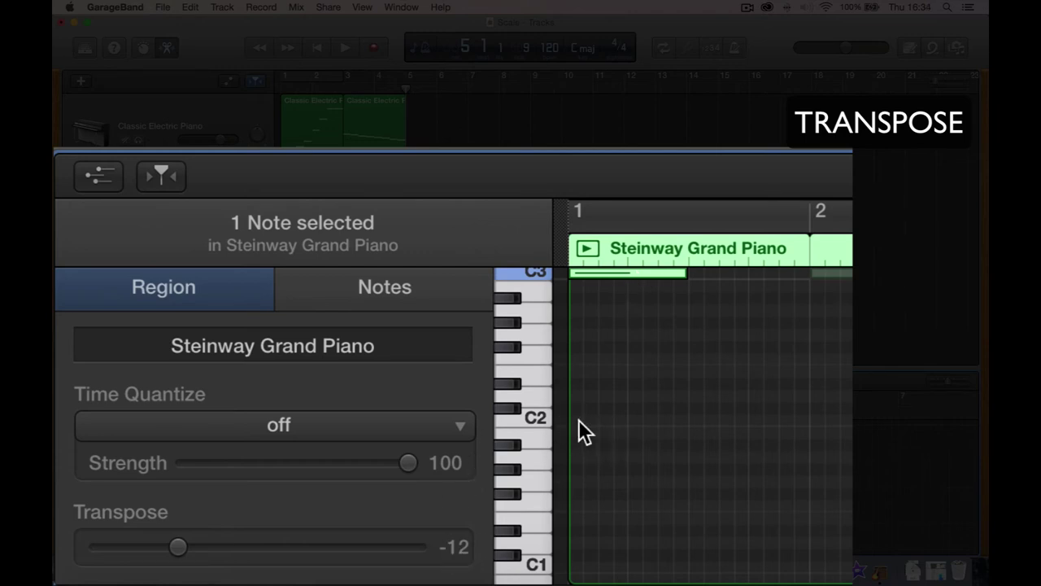
drag(171, 551, 97, 550)
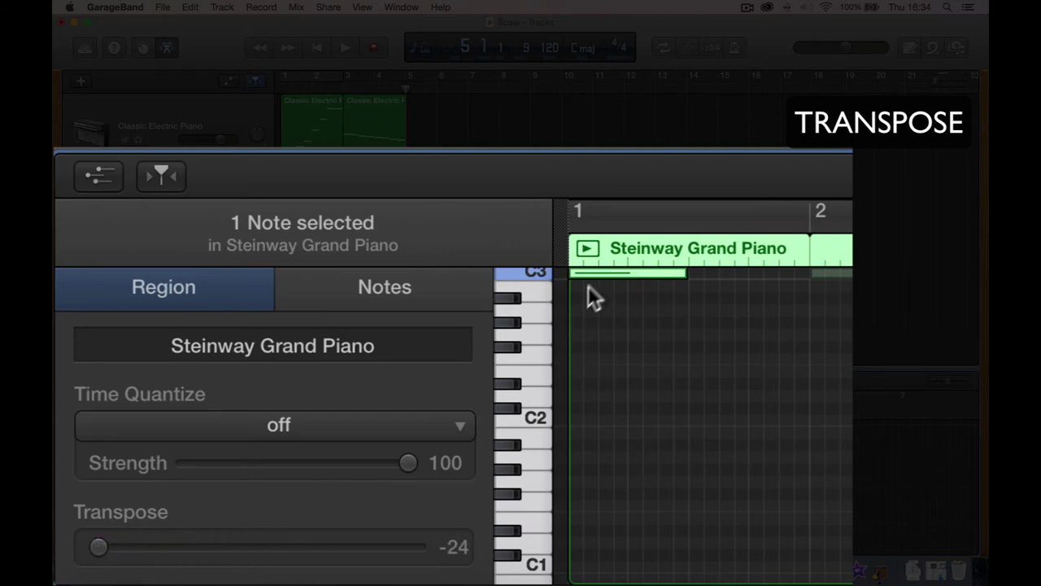
click(618, 272)
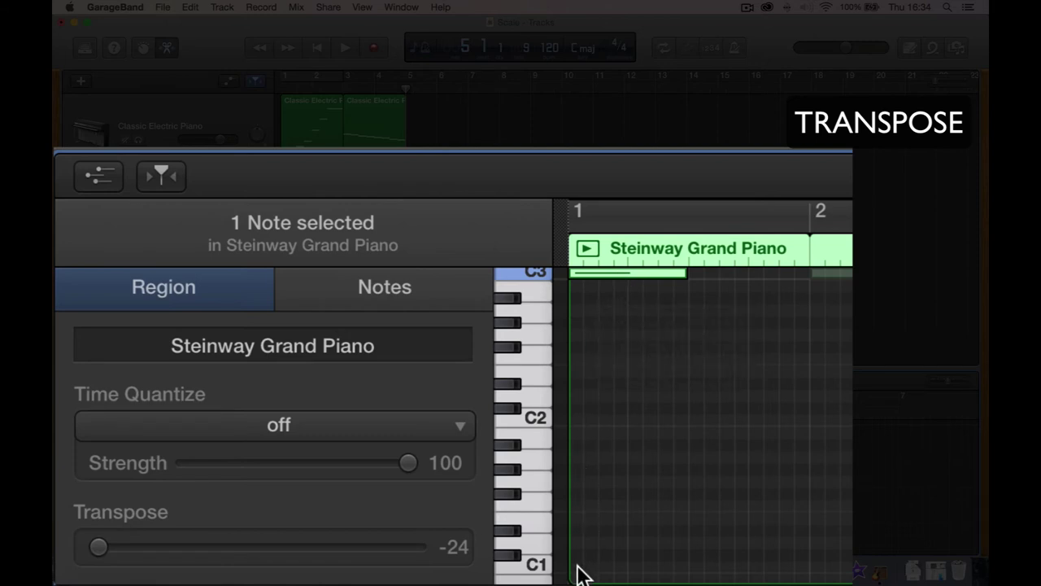
click(319, 49)
click(346, 47)
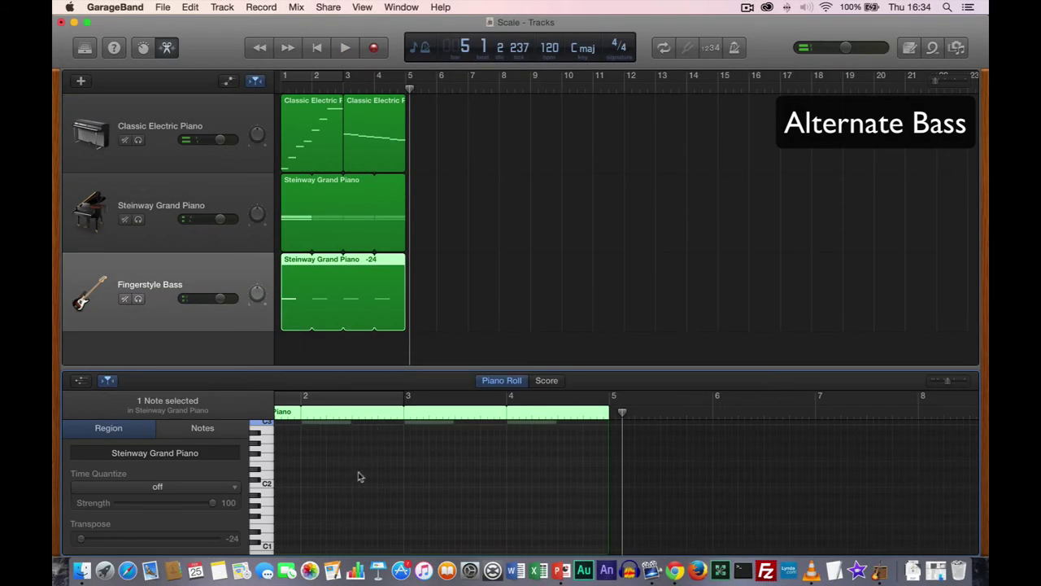
- Copy the C3 bass note to C4 in the second half of bar 1 and audition the original C3 note
scroll(415, 464, up, 3)
scroll(415, 463, left, 3)
scroll(421, 460, left, 2)
scroll(420, 460, down, 3)
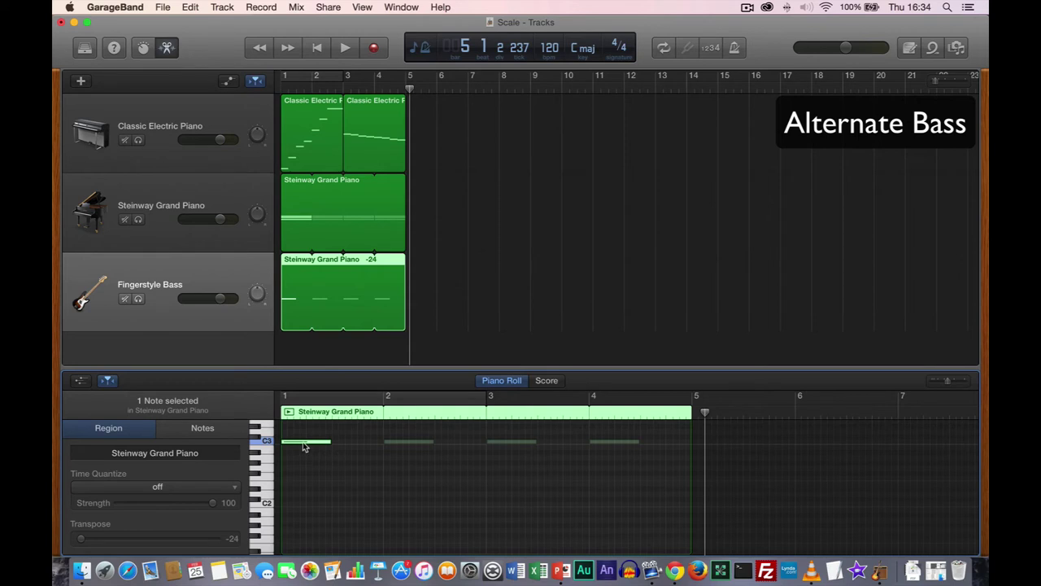
click(305, 445)
scroll(310, 451, up, 3)
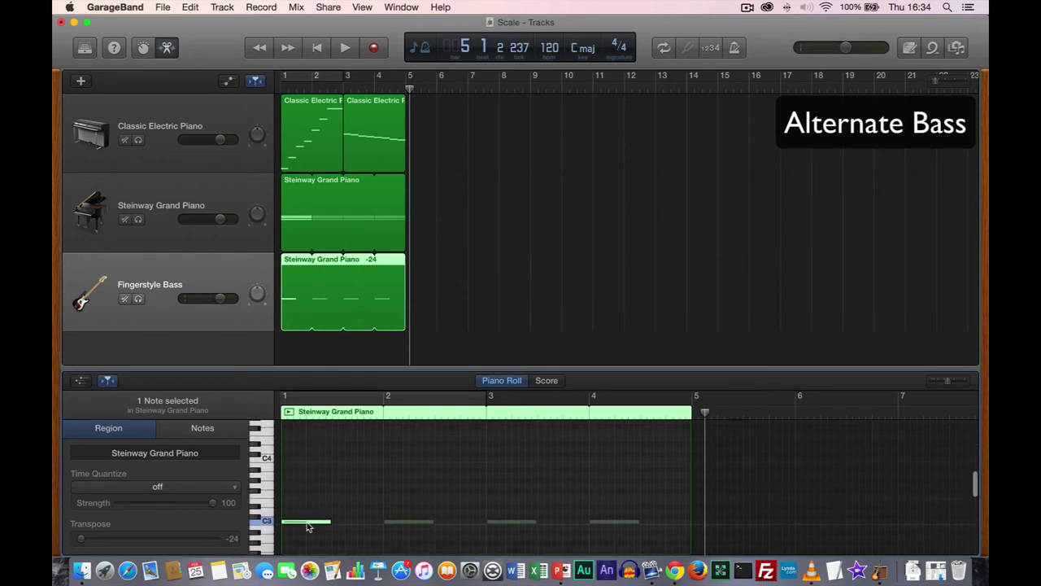
drag(308, 526, 361, 465)
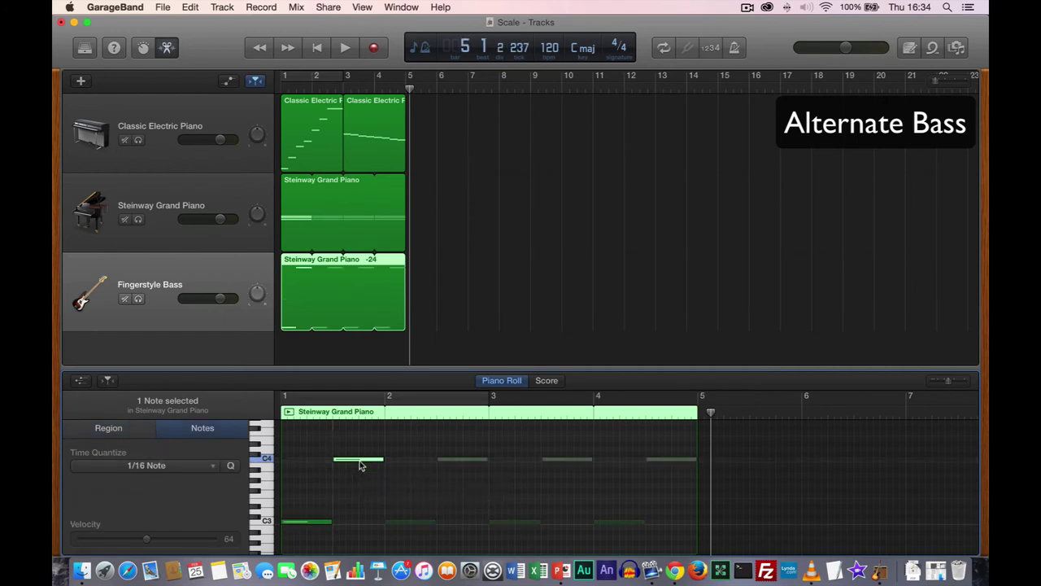
click(302, 527)
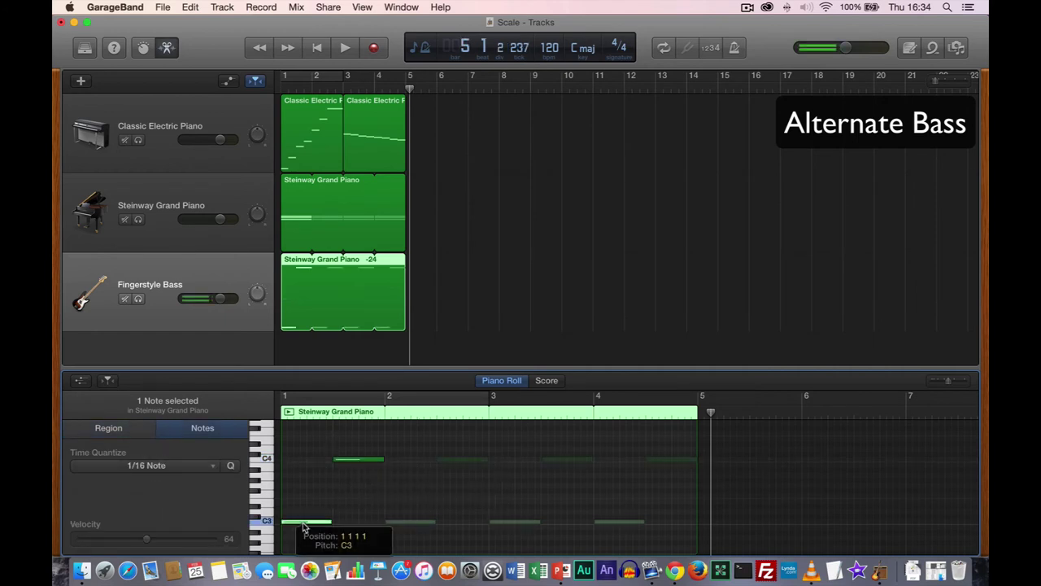
- Audition the C3 and C4 bass notes in alternation and play the song back from the beginning
click(367, 462)
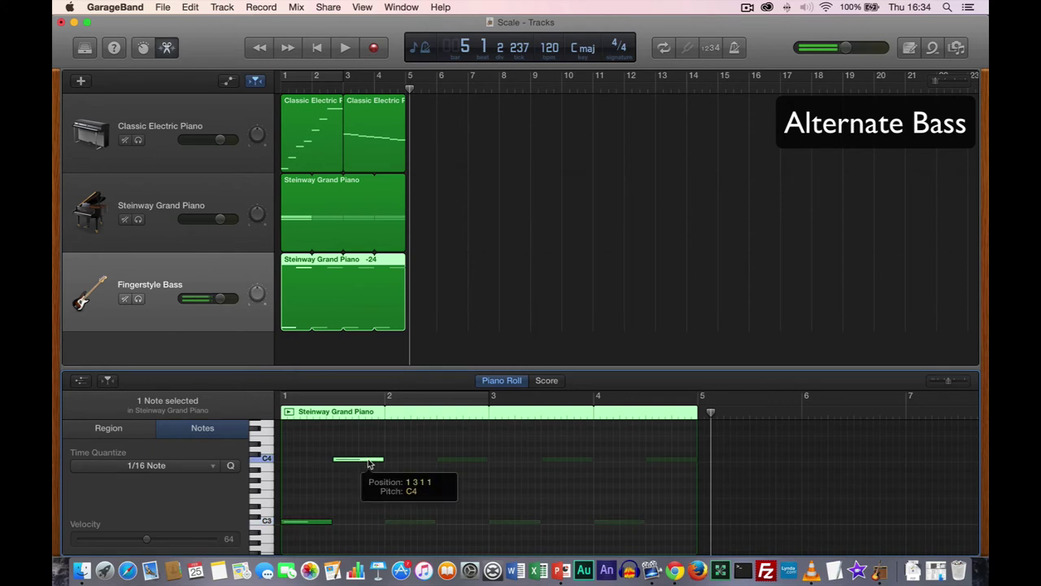
click(313, 523)
click(350, 461)
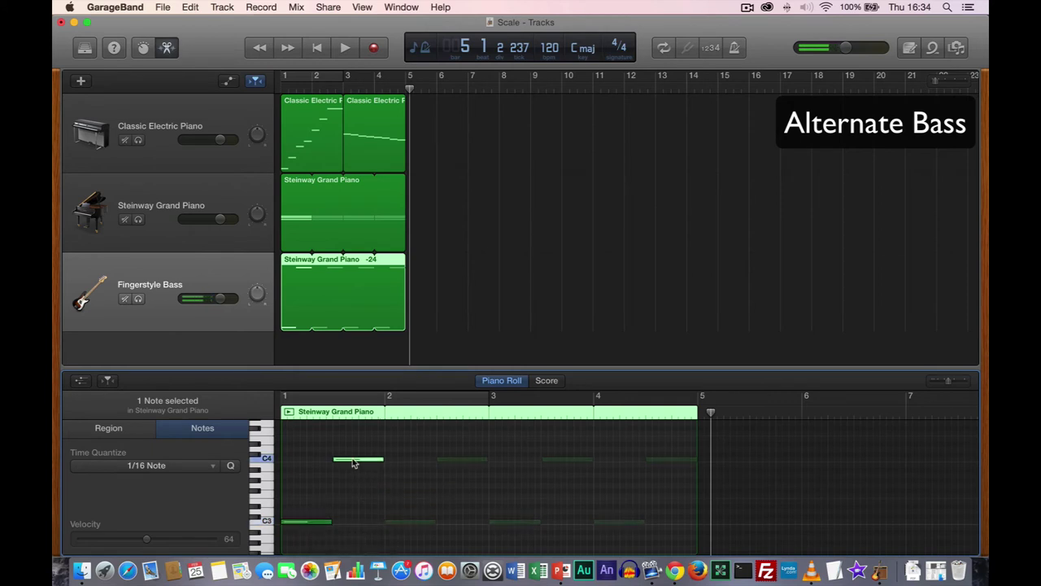
click(341, 48)
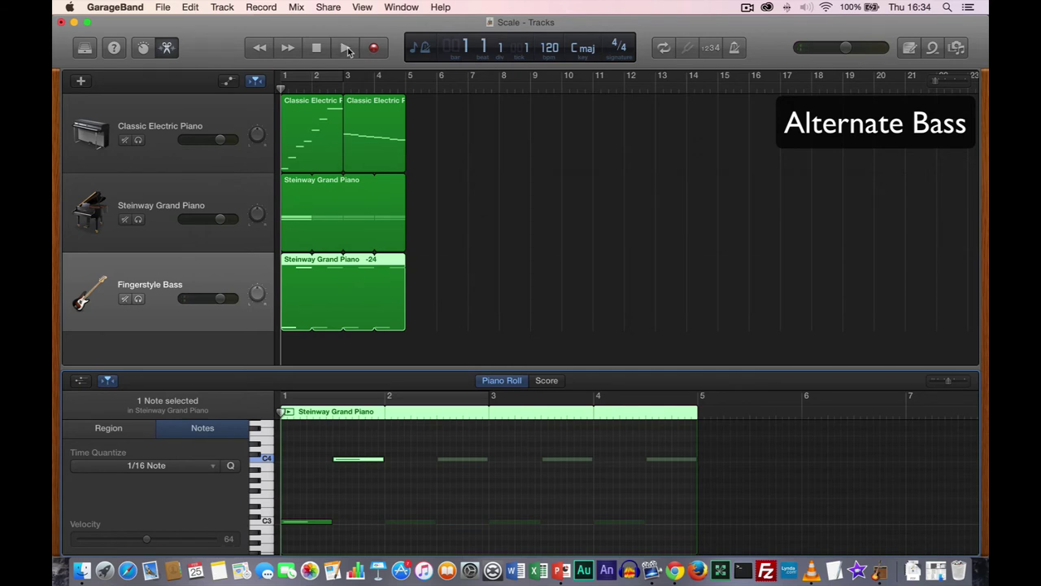
click(346, 49)
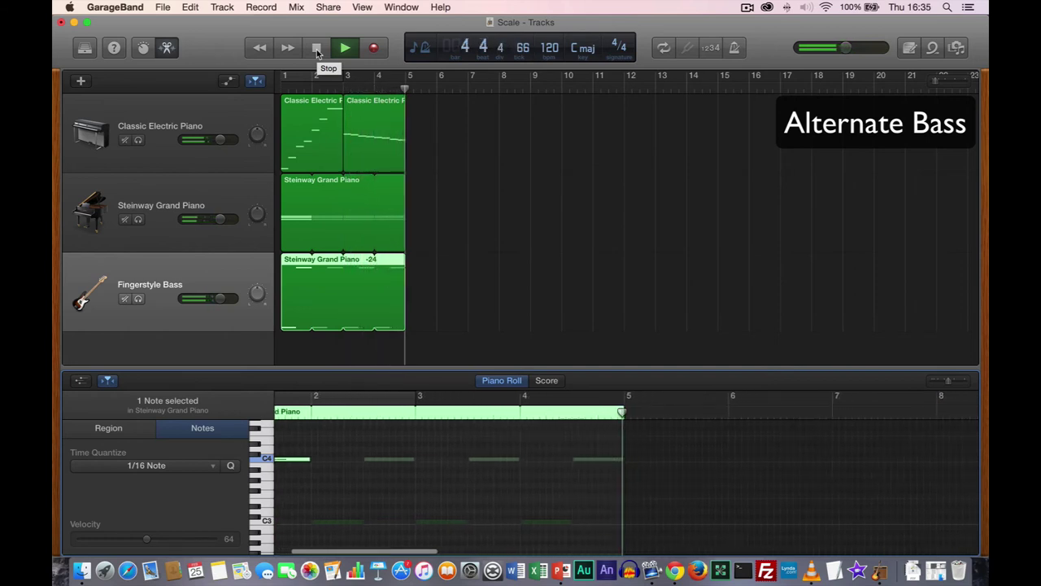
click(318, 52)
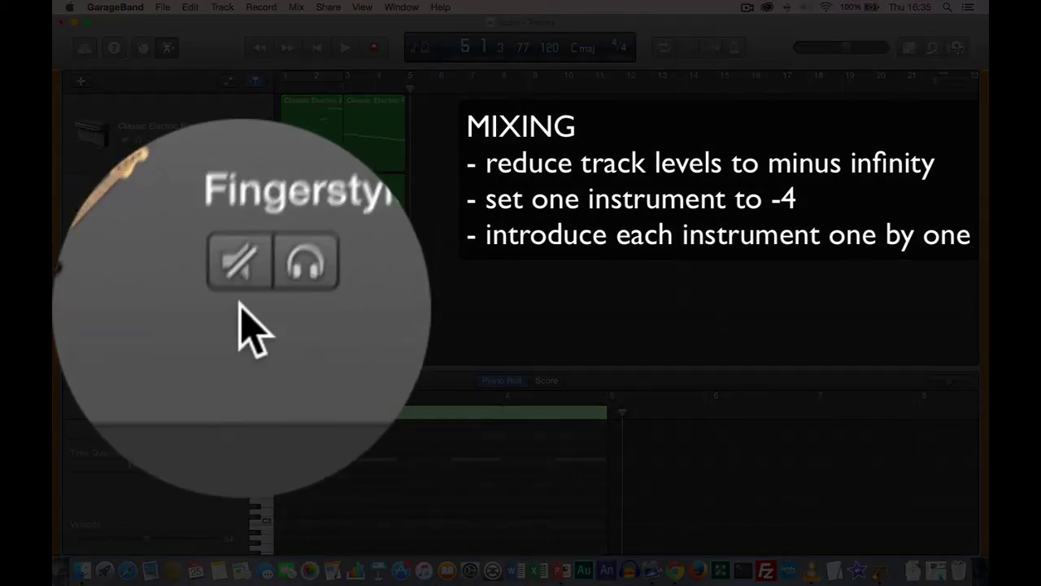
- Solo the Fingerstyle Bass track, listen to it alone and remove the solo
click(140, 298)
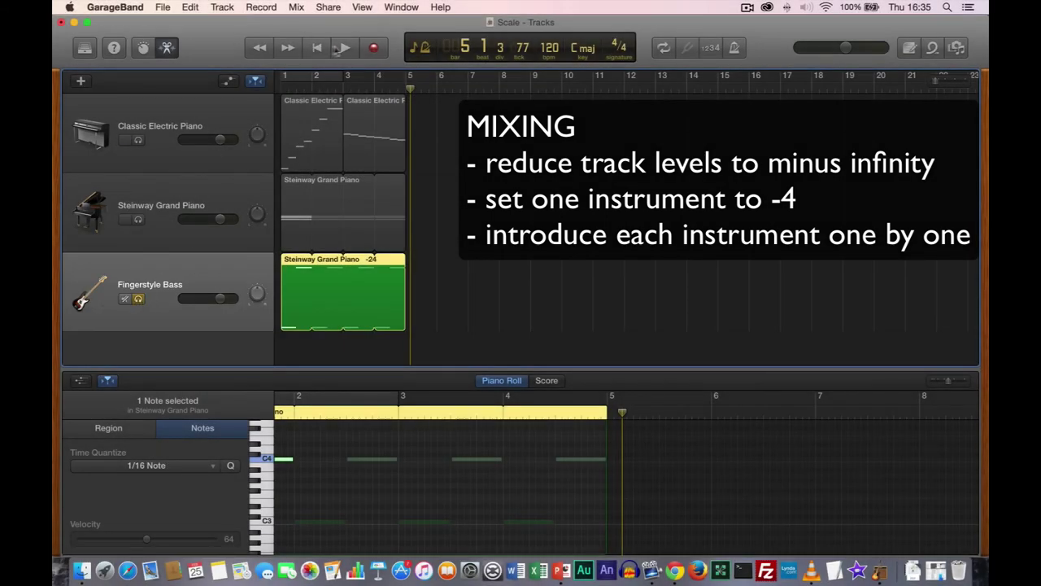
click(344, 48)
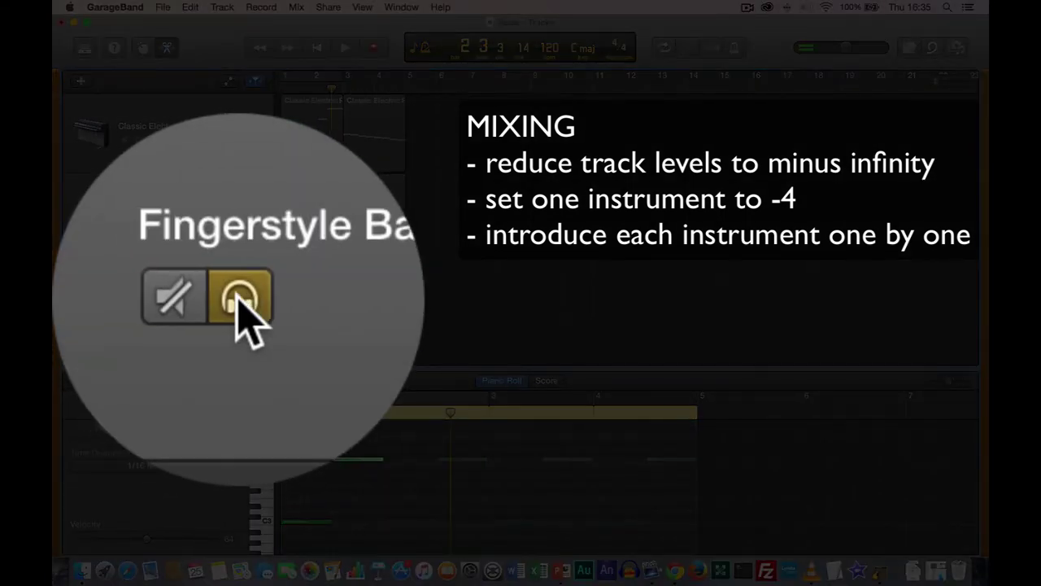
click(239, 301)
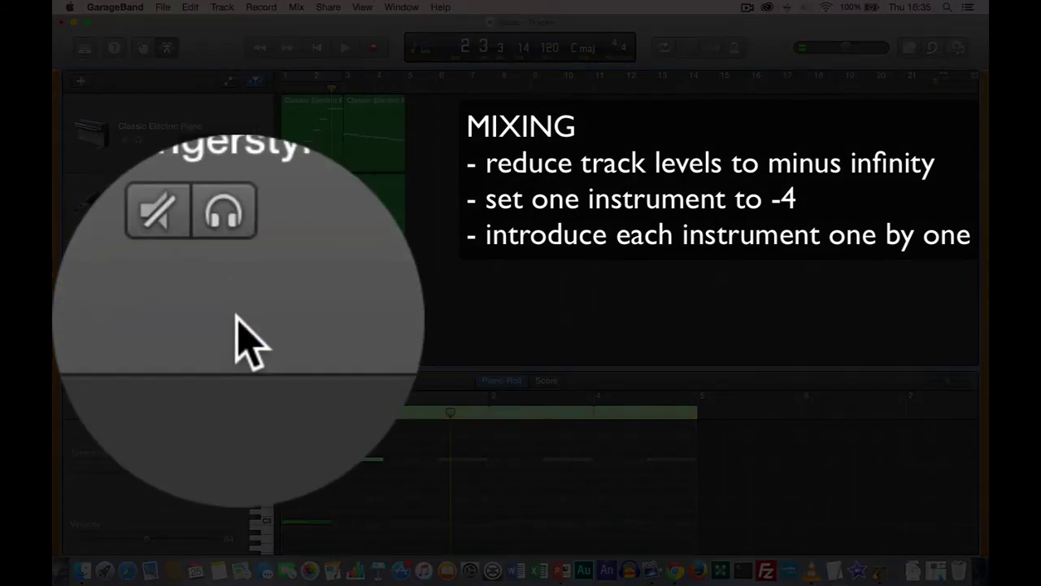
- Mute the Fingerstyle Bass track, play the song from the beginning without it, and unmute the track
click(125, 299)
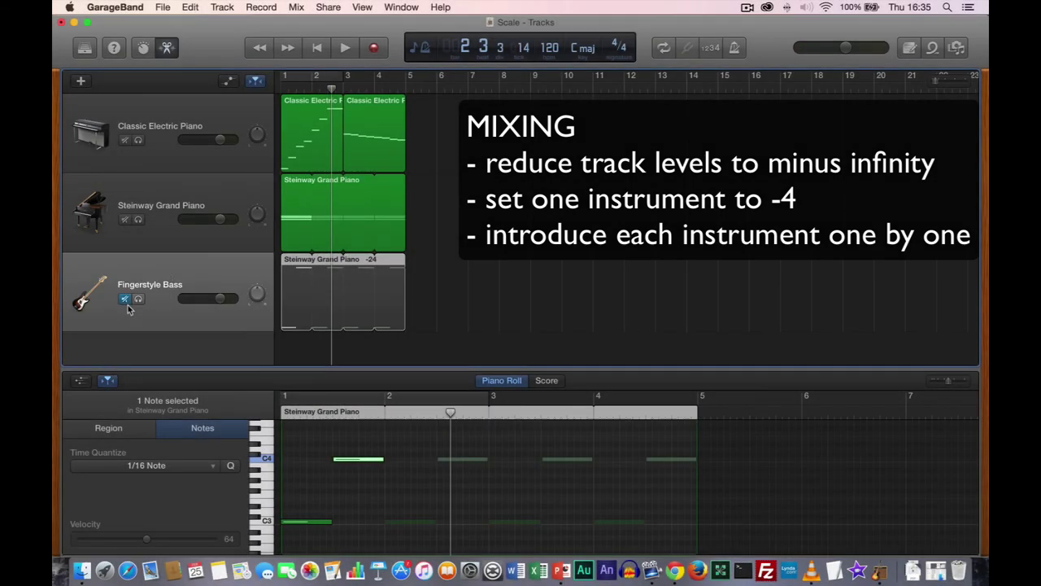
click(317, 47)
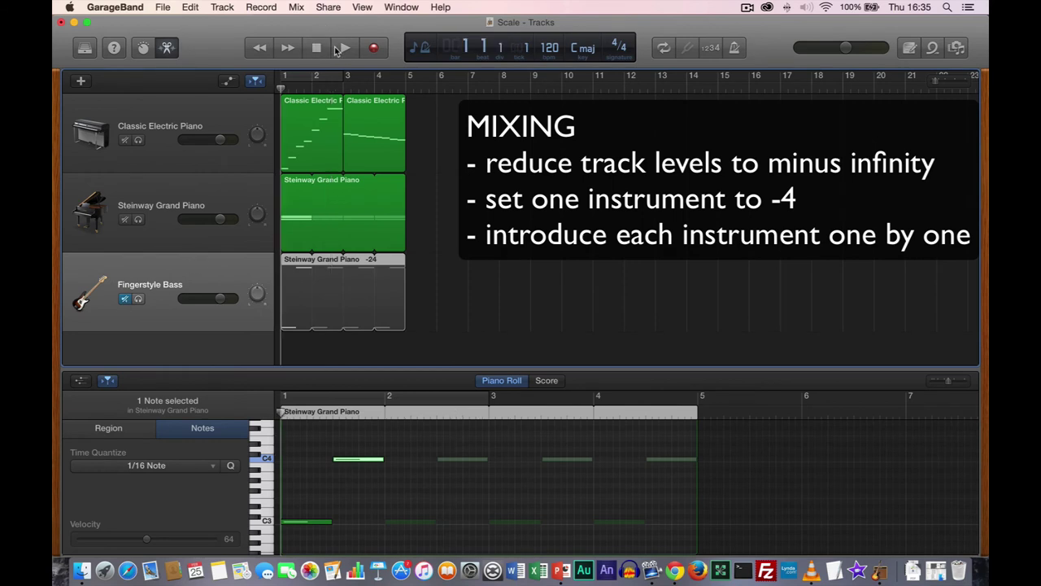
click(344, 48)
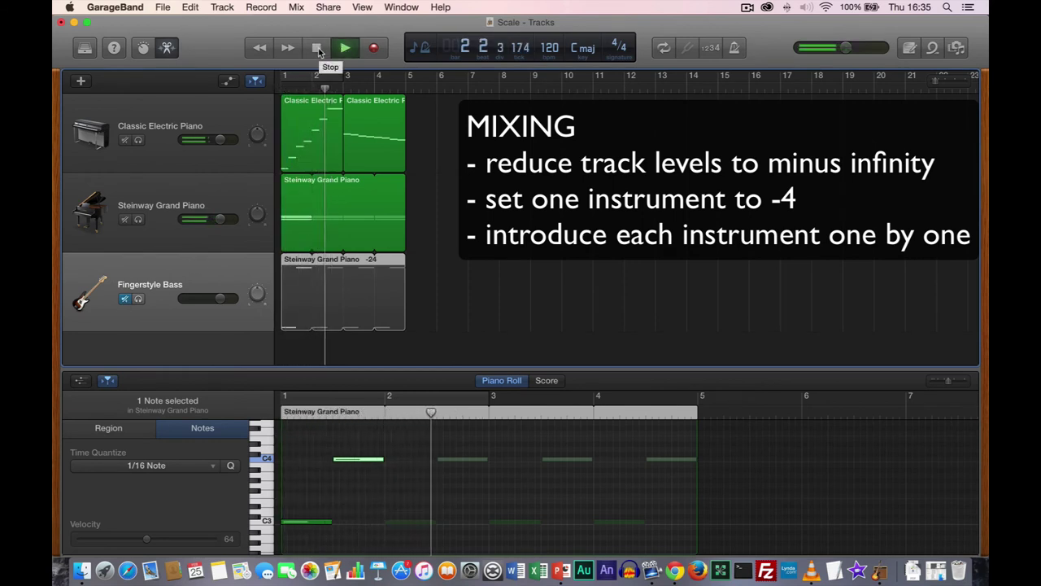
click(317, 48)
click(123, 300)
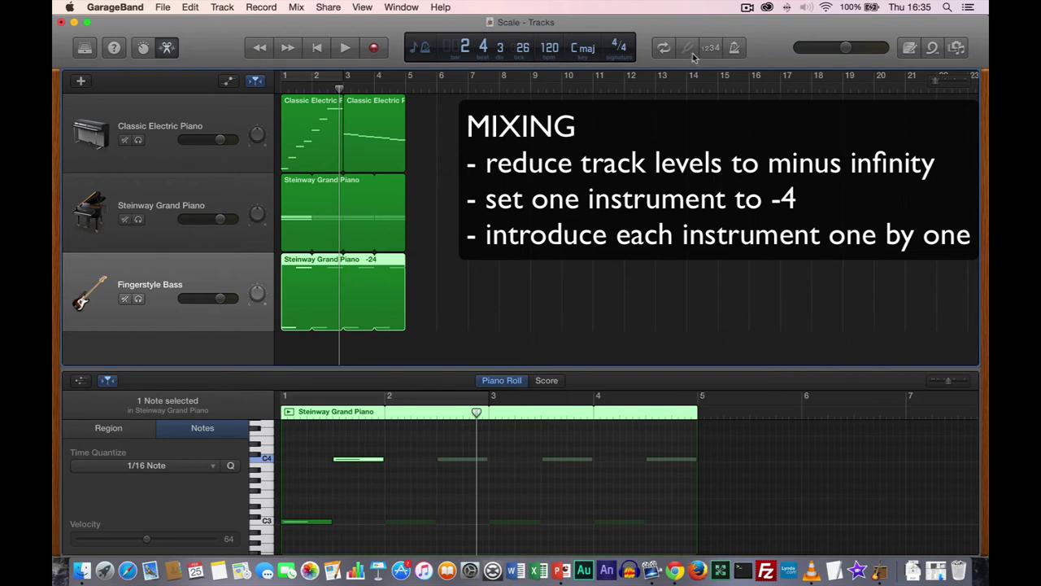
- Turn on cycle mode and extend the cycle area to the start of bar 5
click(662, 49)
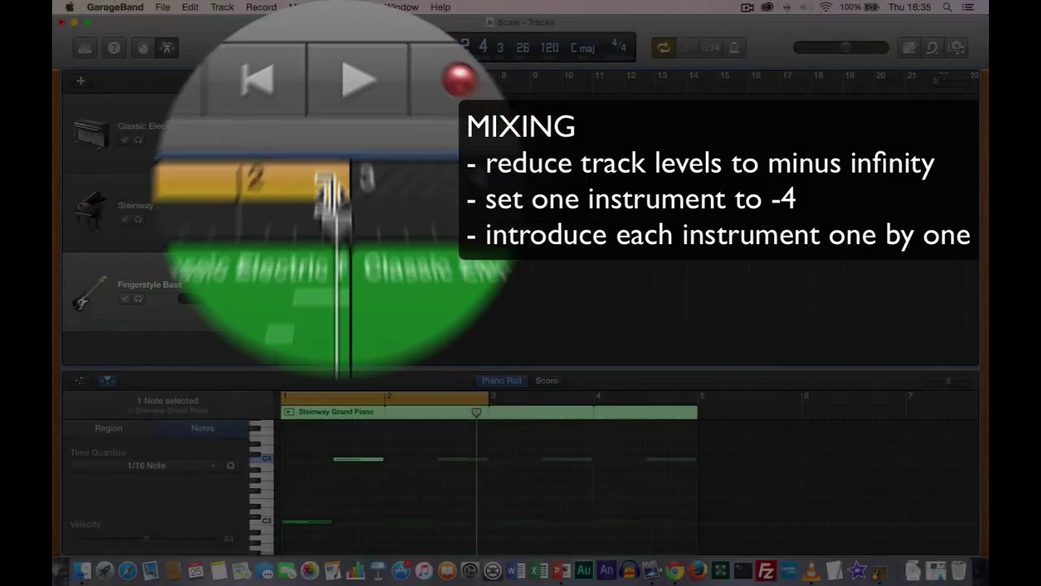
drag(347, 77, 400, 79)
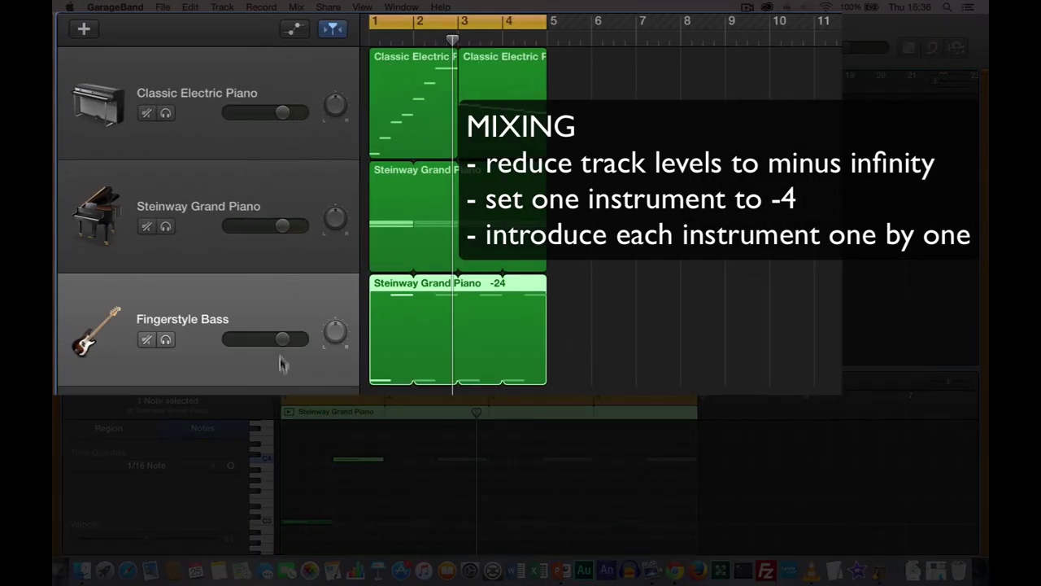
- Reduce the Fingerstyle Bass and Steinway Grand Piano volumes to minimum and set the Classic Electric Piano volume to about -3 dB
drag(281, 338, 229, 339)
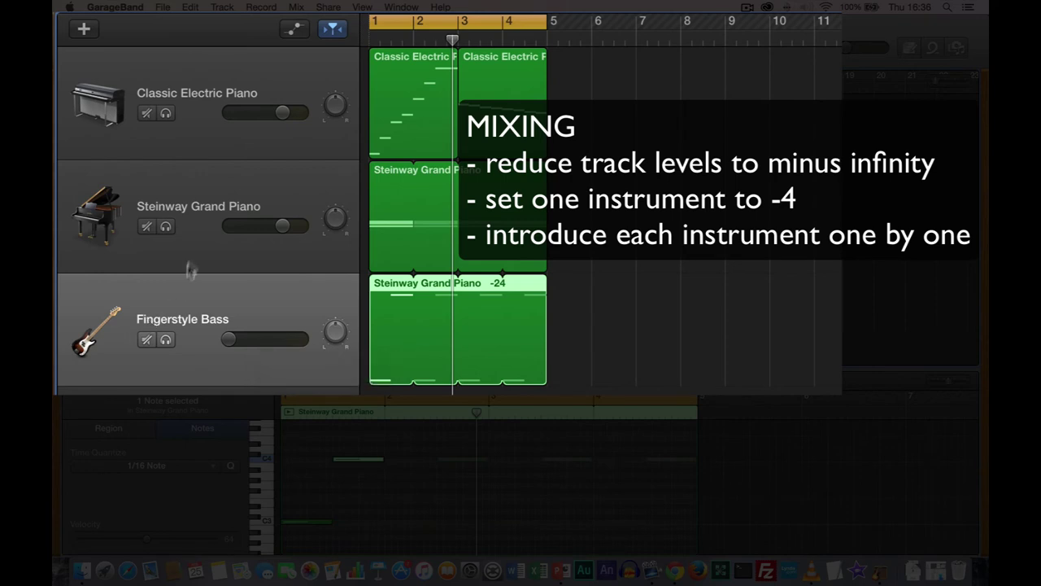
drag(282, 225, 228, 225)
mouse_move(285, 112)
mouse_down()
mouse_move(229, 112)
mouse_move(289, 112)
mouse_move(274, 112)
mouse_up()
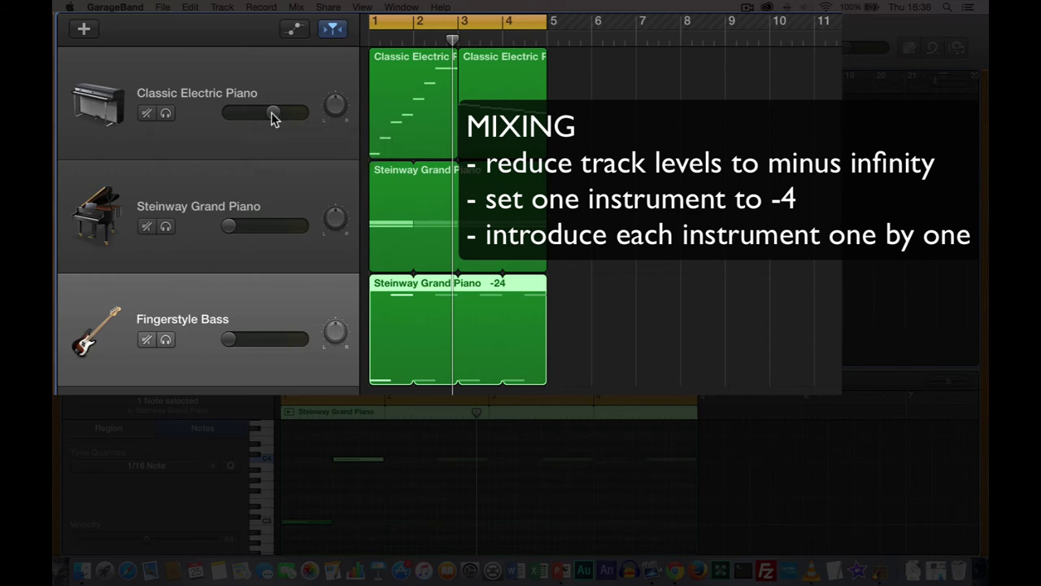
- Play the loop from the beginning and raise the Steinway Grand Piano volume to about -5.4 dB
key(Return)
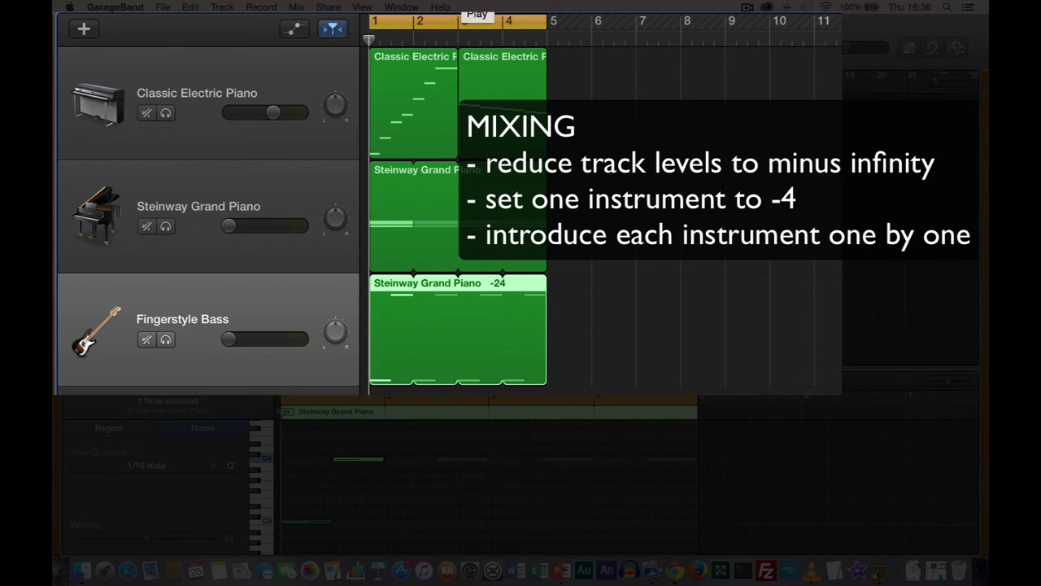
key(space)
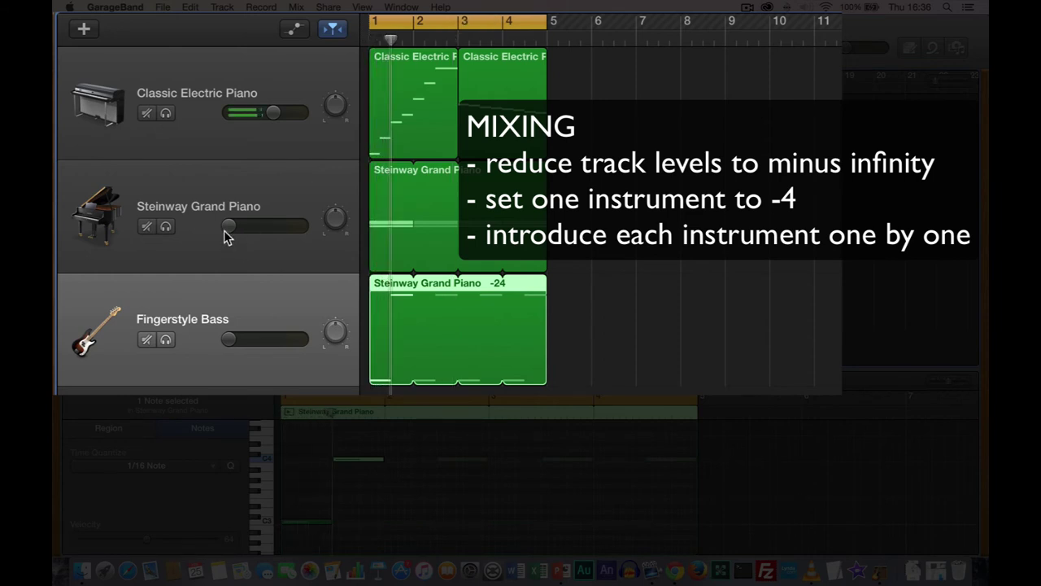
drag(231, 227, 266, 227)
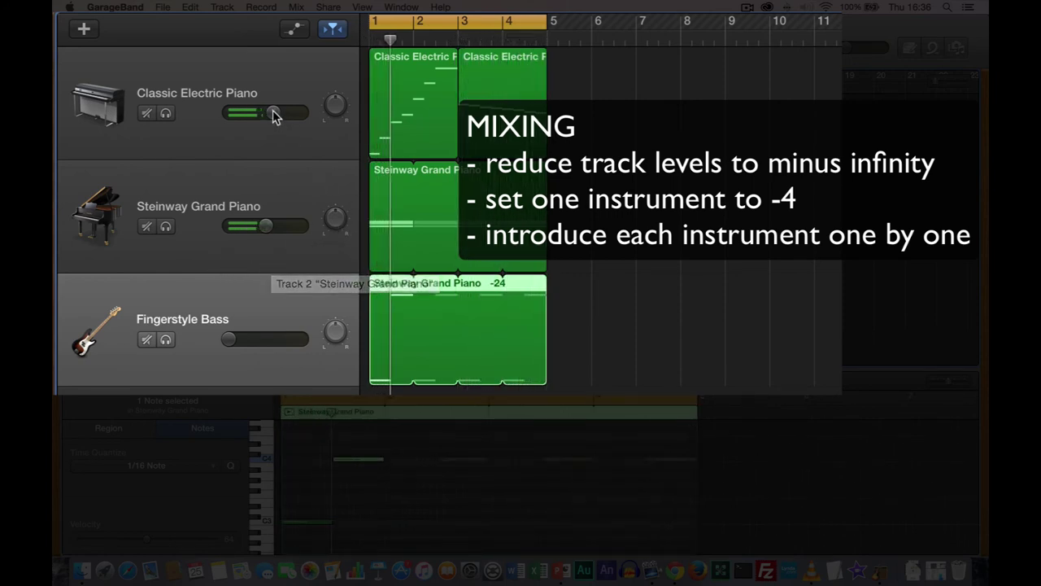
mouse_move(274, 115)
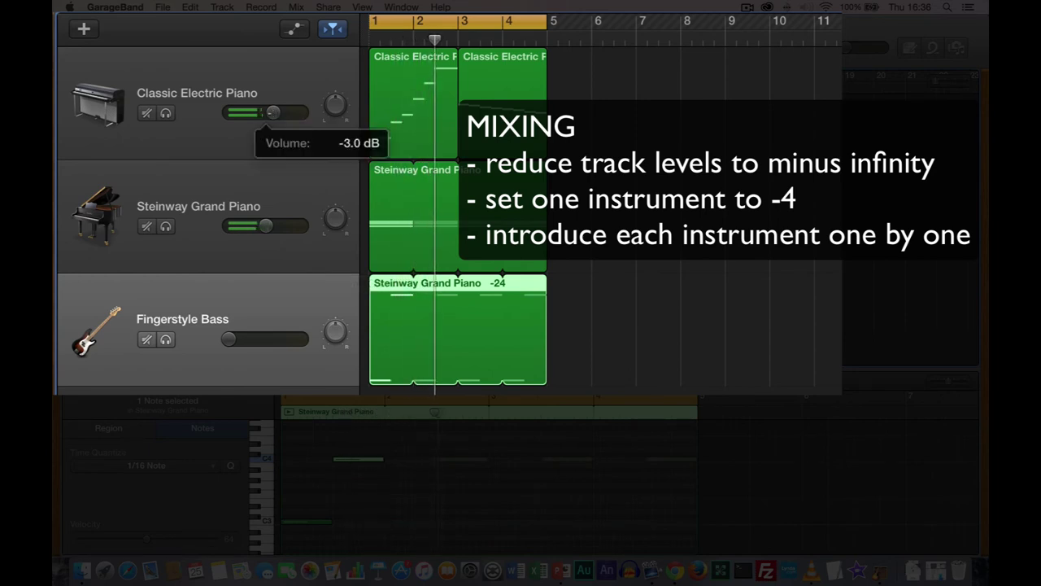
mouse_move(268, 237)
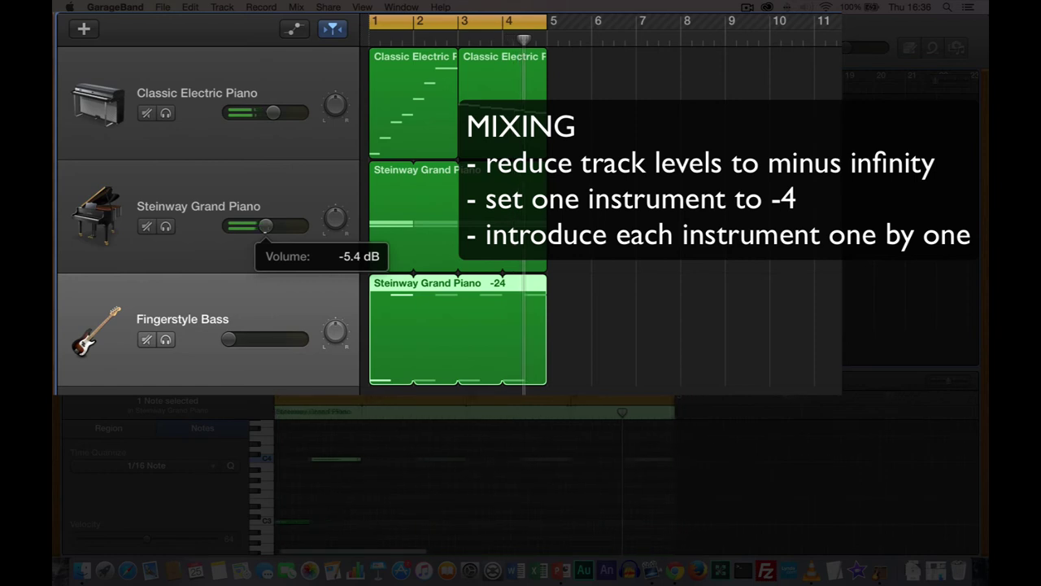
drag(267, 227, 265, 227)
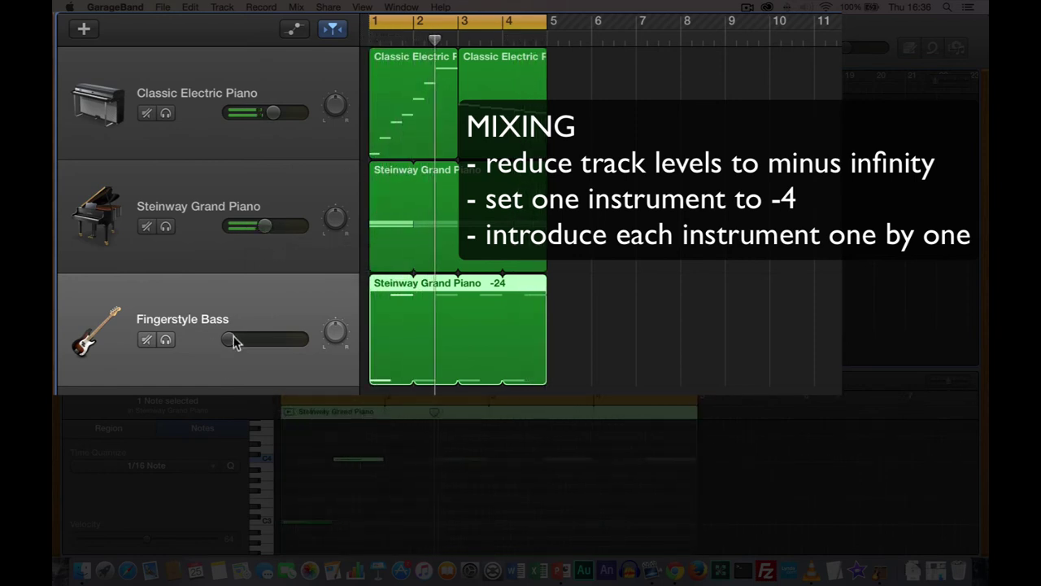
- Bring the Fingerstyle Bass into the mix, trying +6.0 dB before settling slightly below the Steinway Grand Piano level, and stop playback
drag(228, 345, 301, 345)
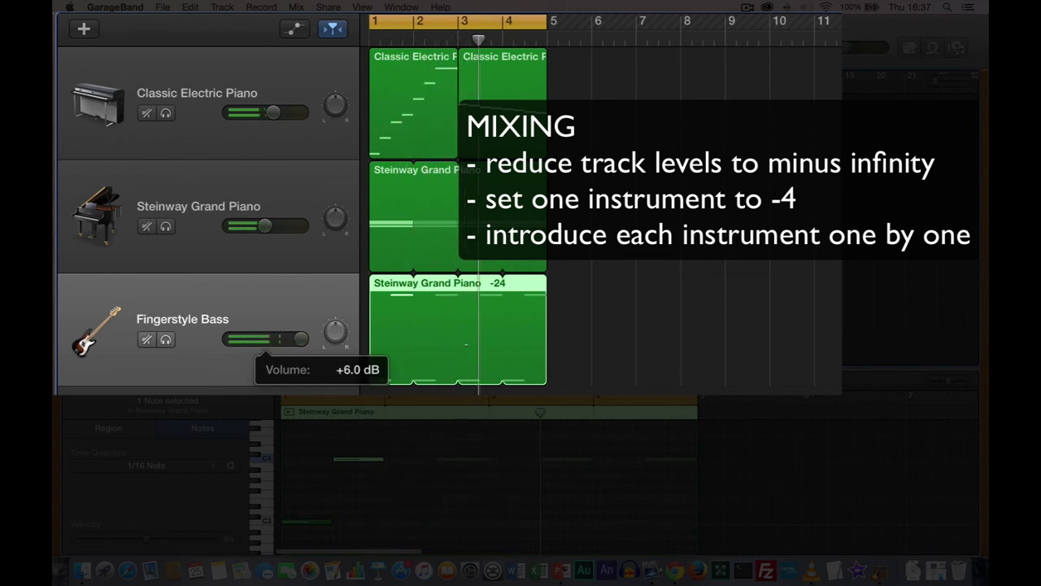
mouse_move(301, 339)
mouse_down()
mouse_move(229, 339)
mouse_move(314, 339)
mouse_up()
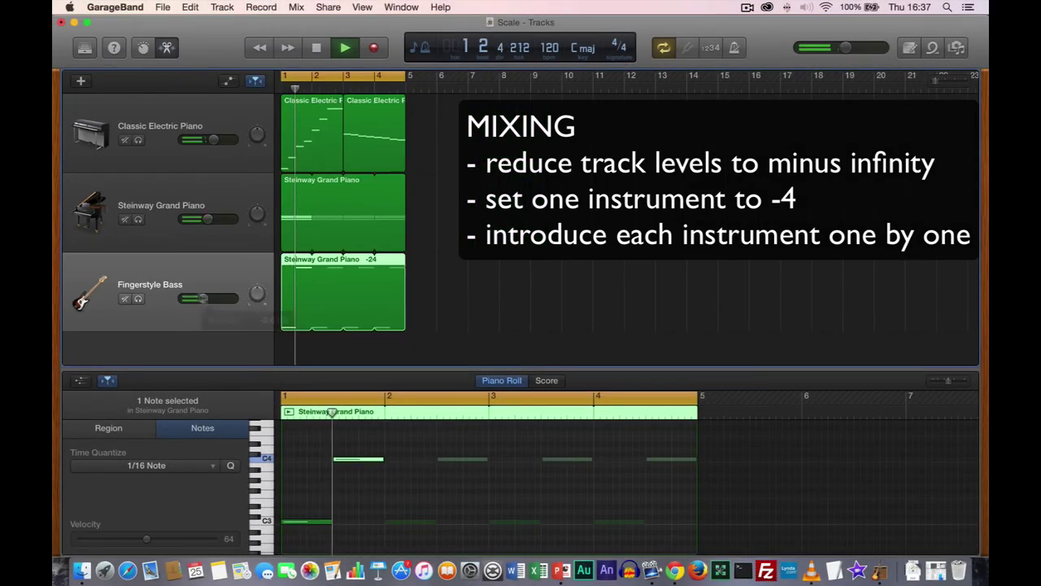
key(space)
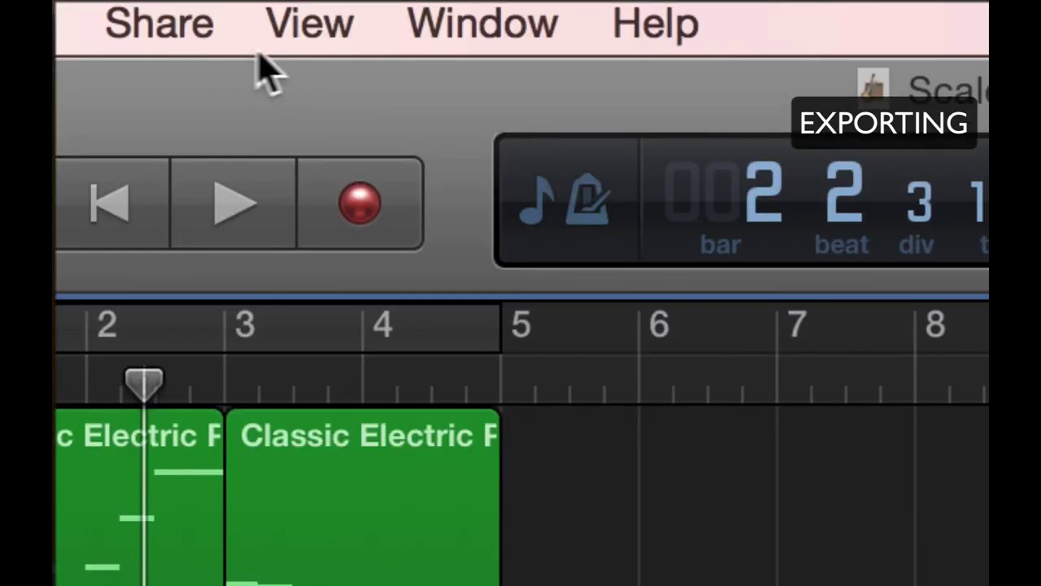
- Start exporting the song to disk and choose AAC at Highest Quality (iTunes Plus, 256 kBit/s)
click(245, 9)
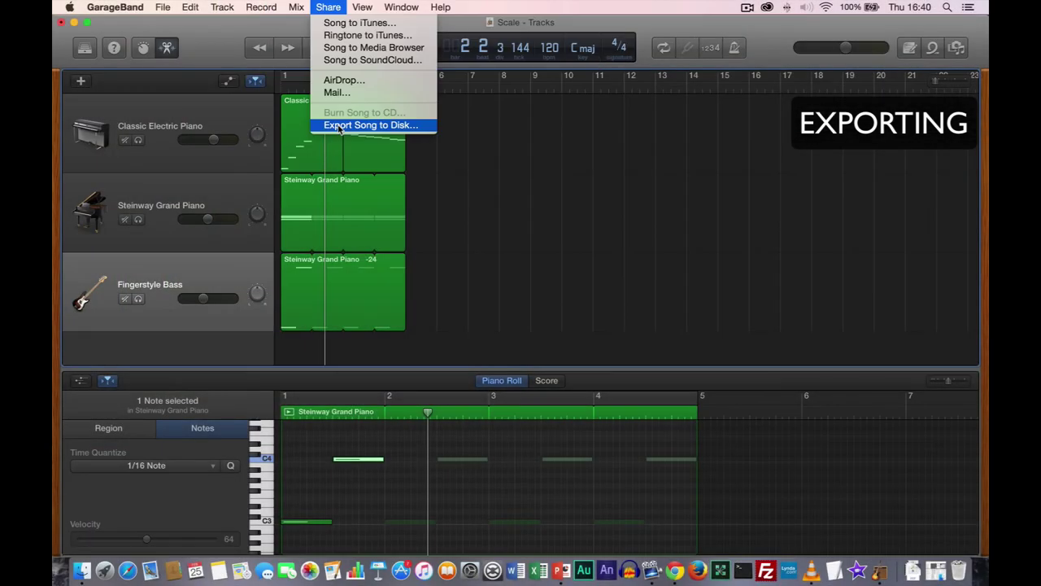
click(204, 546)
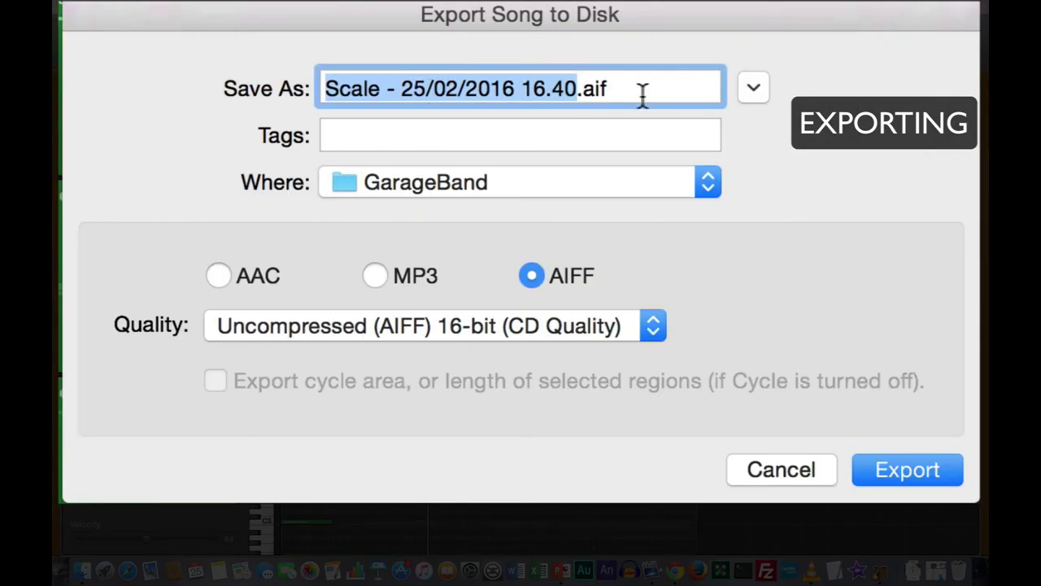
click(218, 276)
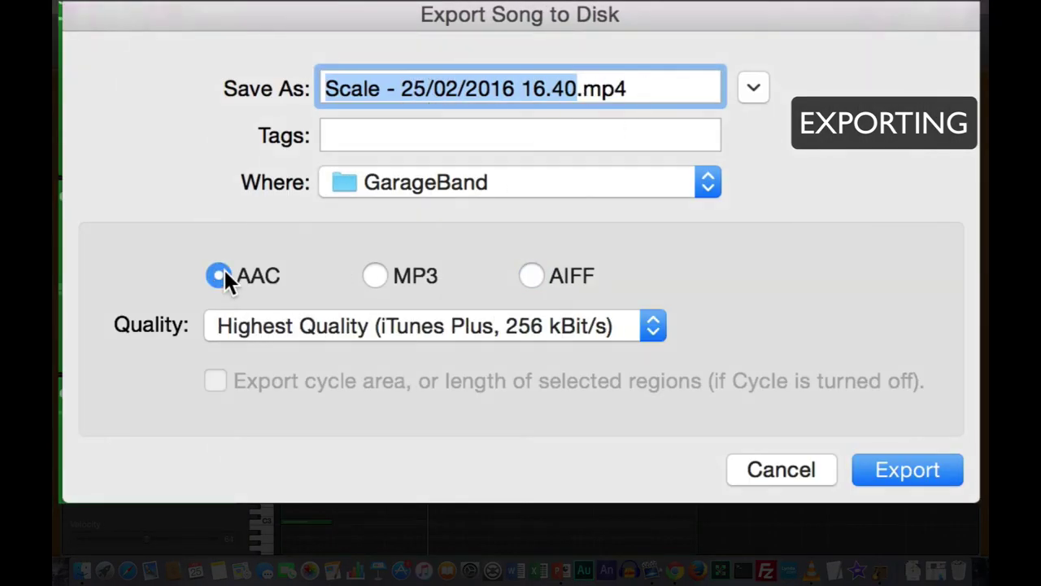
click(368, 324)
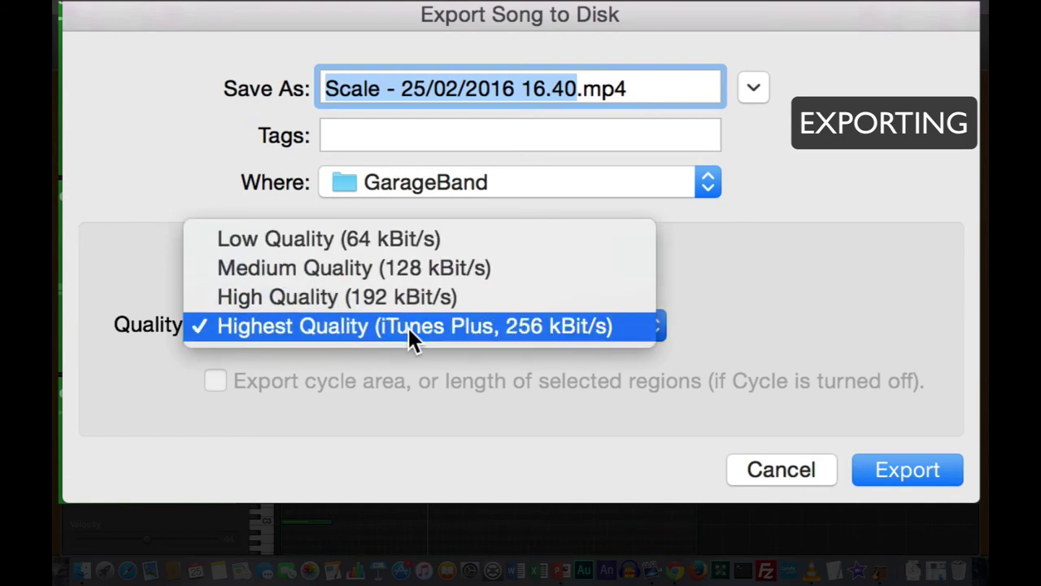
click(403, 330)
- Compare the MP3 and AIFF export formats, settle on MP3 at Highest Quality (256 kBit/s), and export the song
click(376, 276)
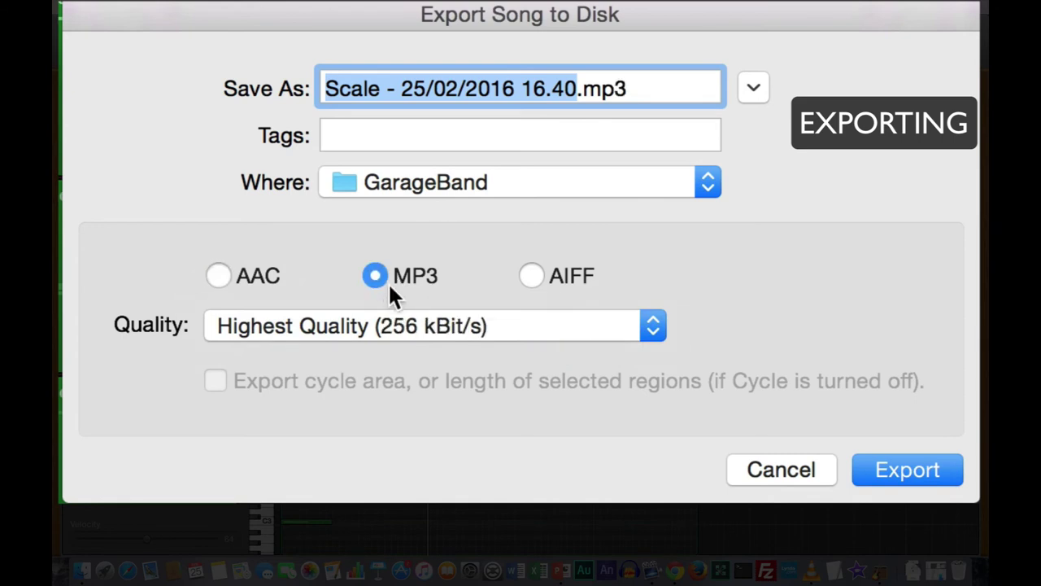
click(437, 335)
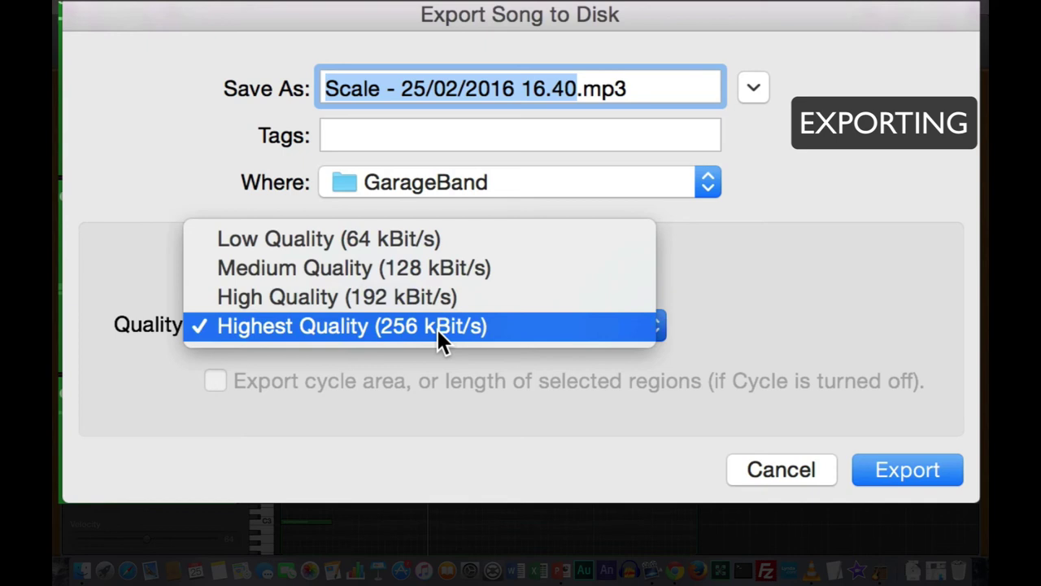
click(436, 327)
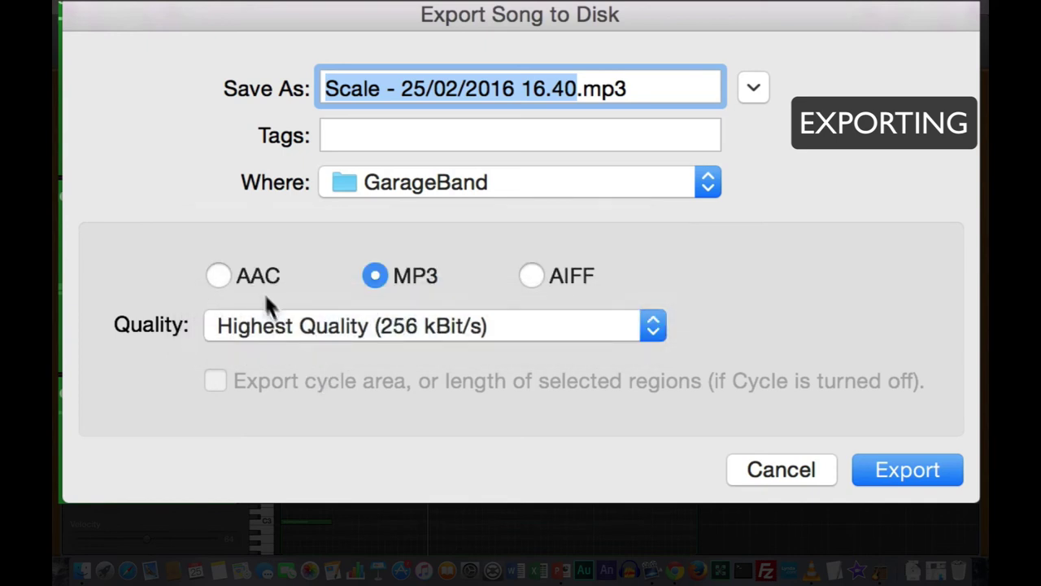
click(533, 279)
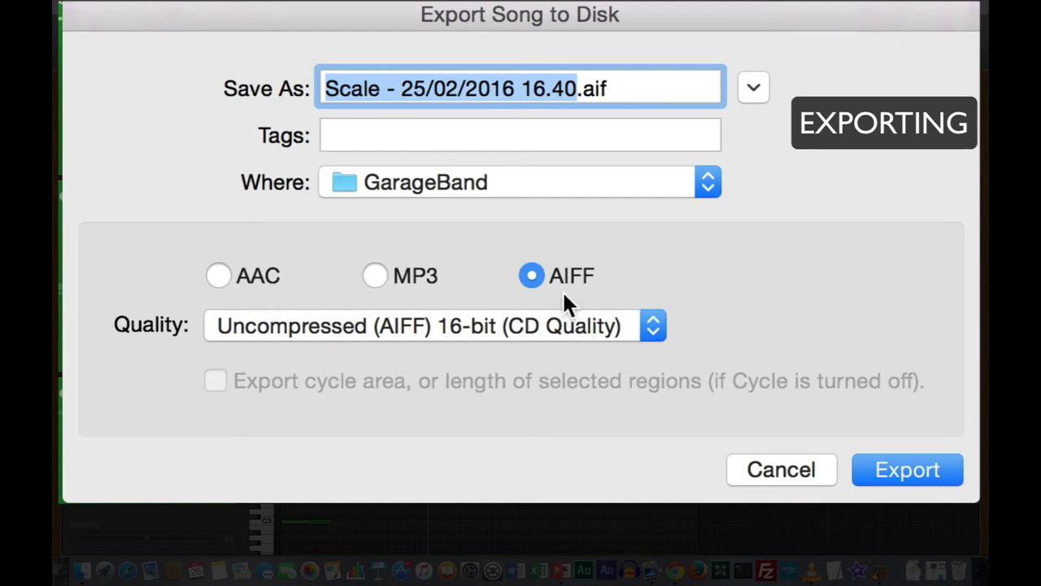
click(375, 276)
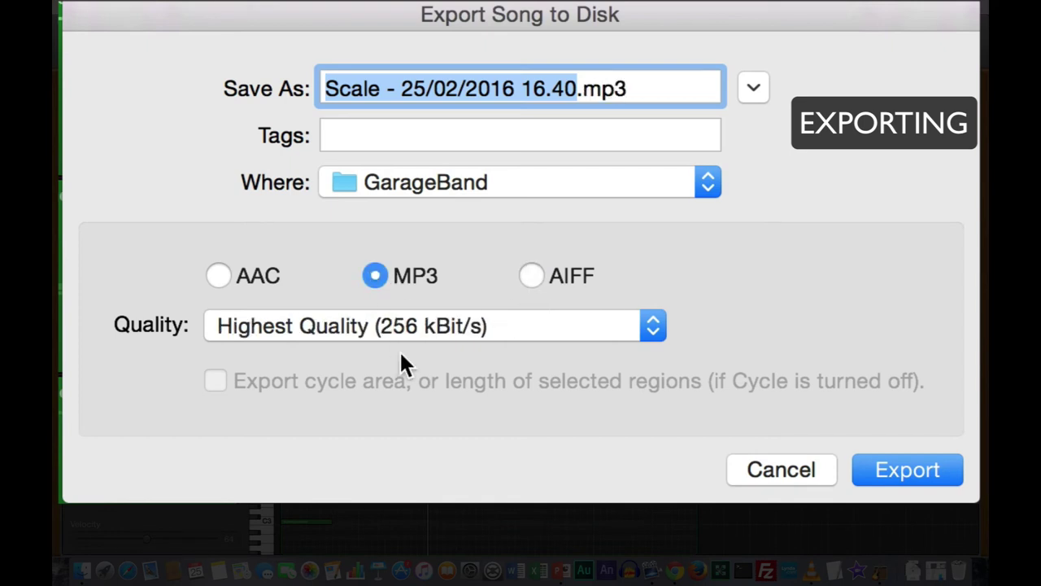
click(469, 325)
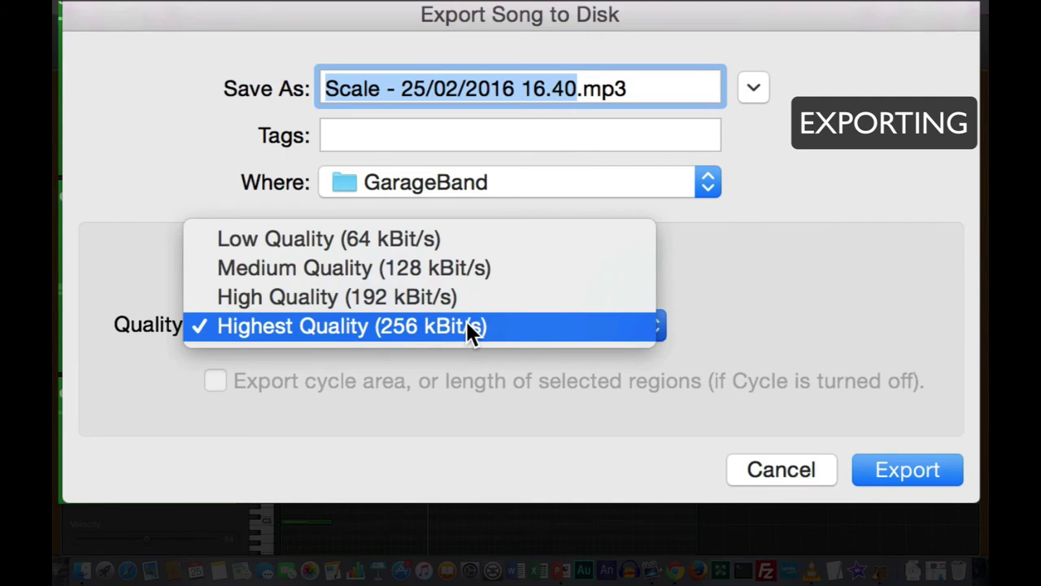
click(262, 326)
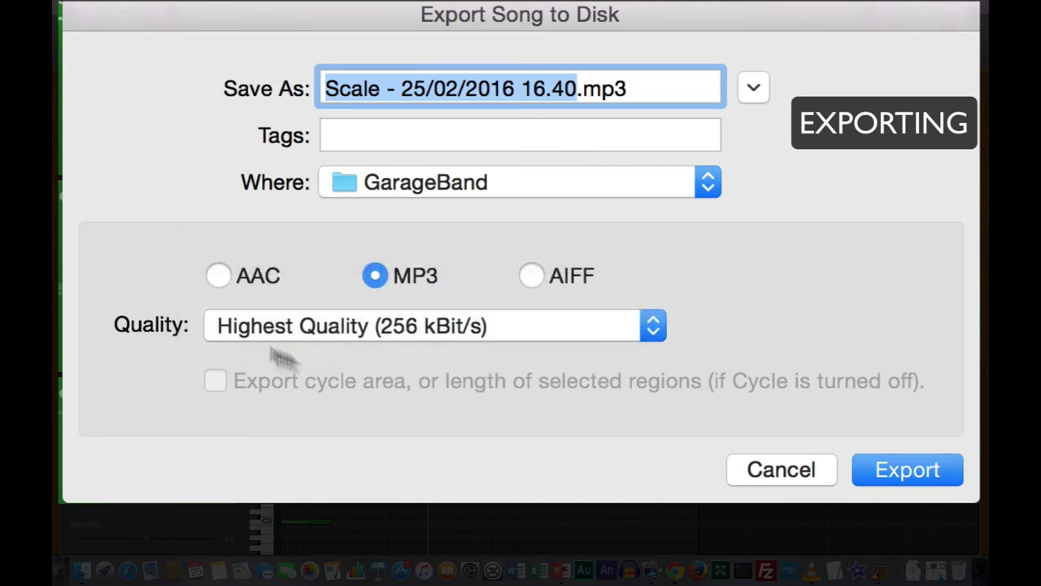
click(907, 471)
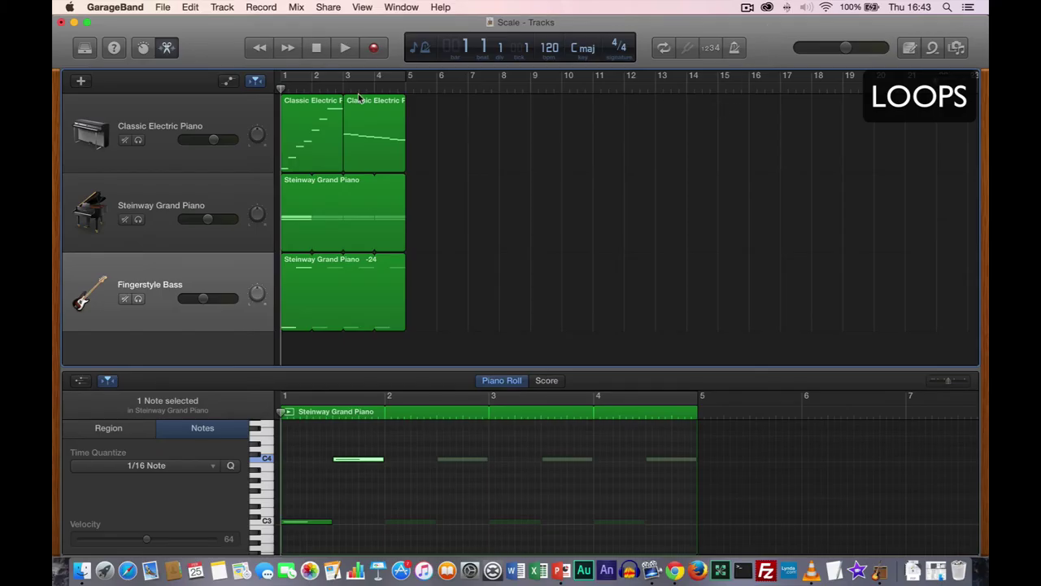
- Create a new empty project with a Classic Electric Piano track and hide the instrument library
click(165, 7)
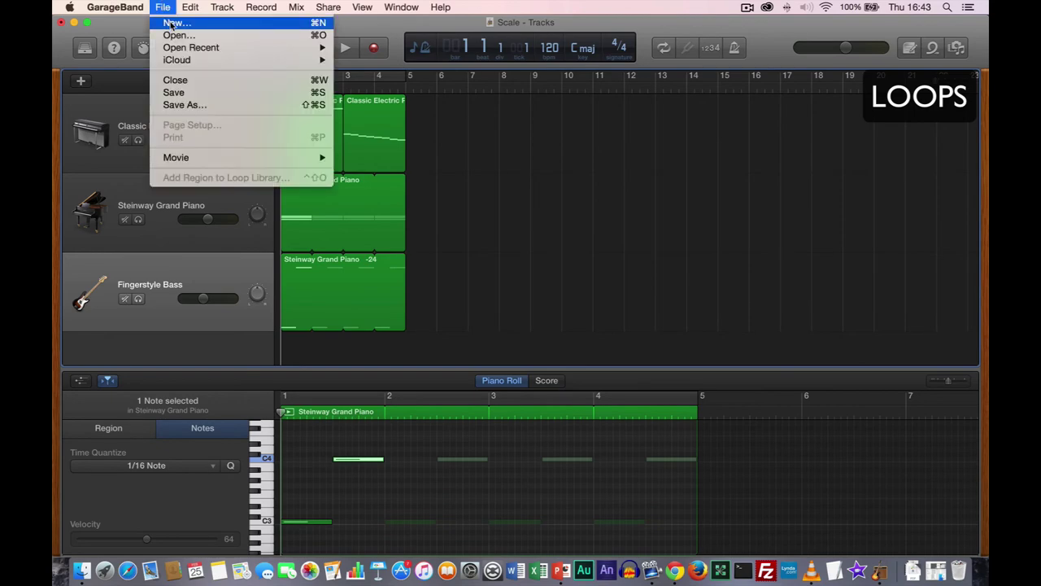
click(173, 23)
click(626, 207)
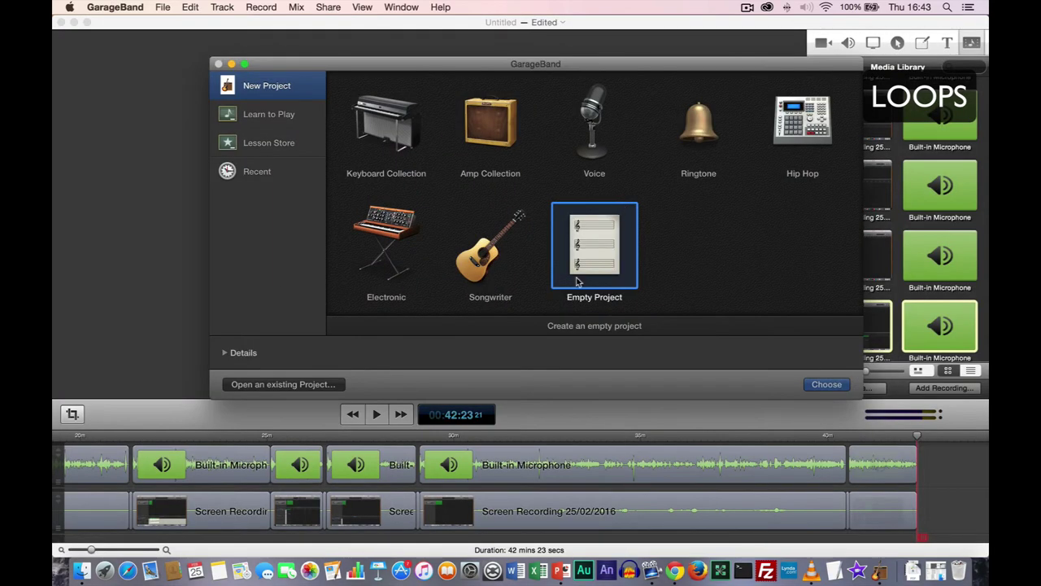
double_click(577, 282)
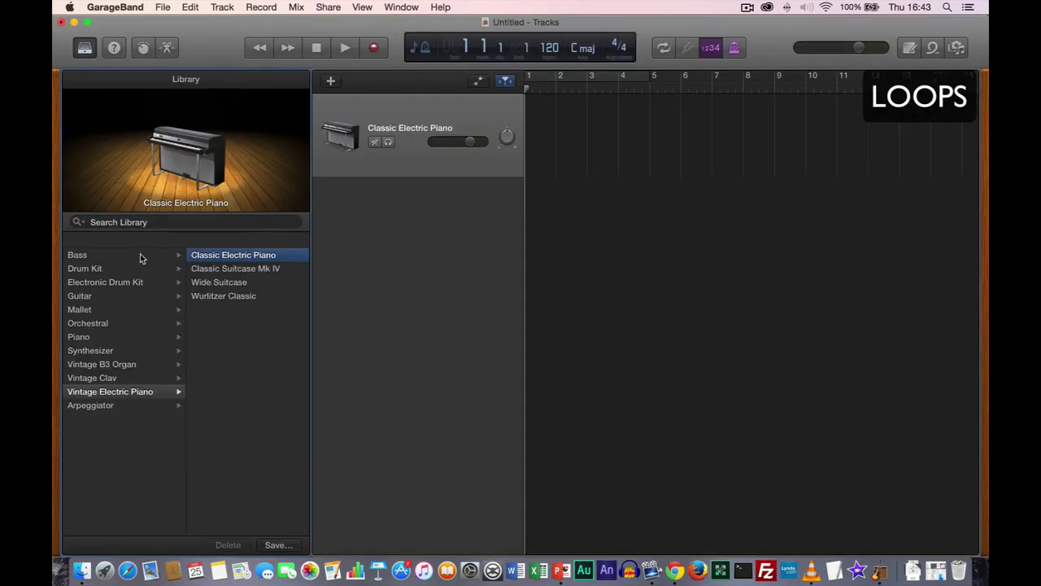
key(y)
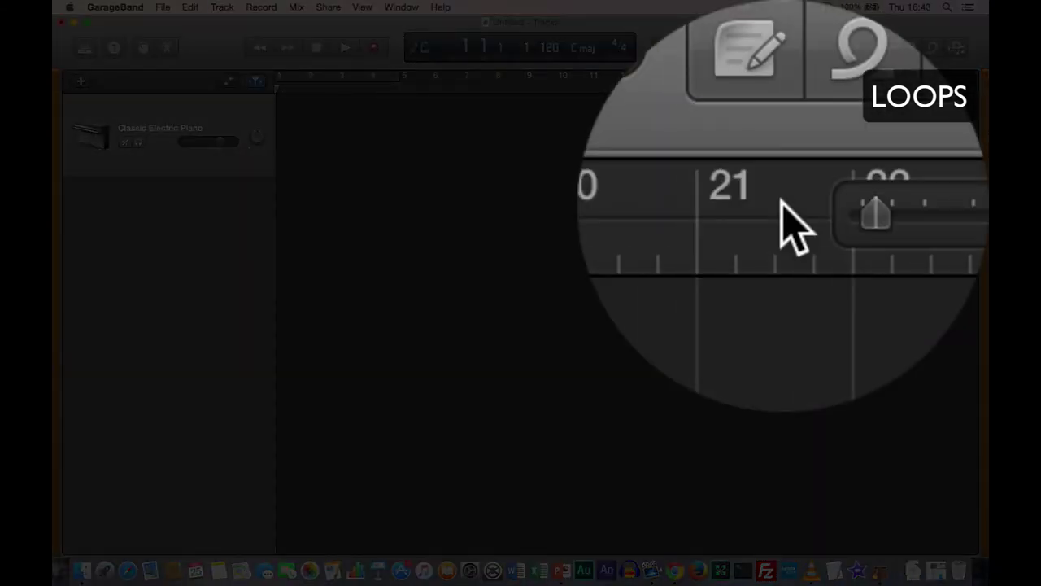
- Show the Apple Loops browser and filter it to All Drums, Beats and Electronic, dropping the Electric filter after trying it
click(933, 47)
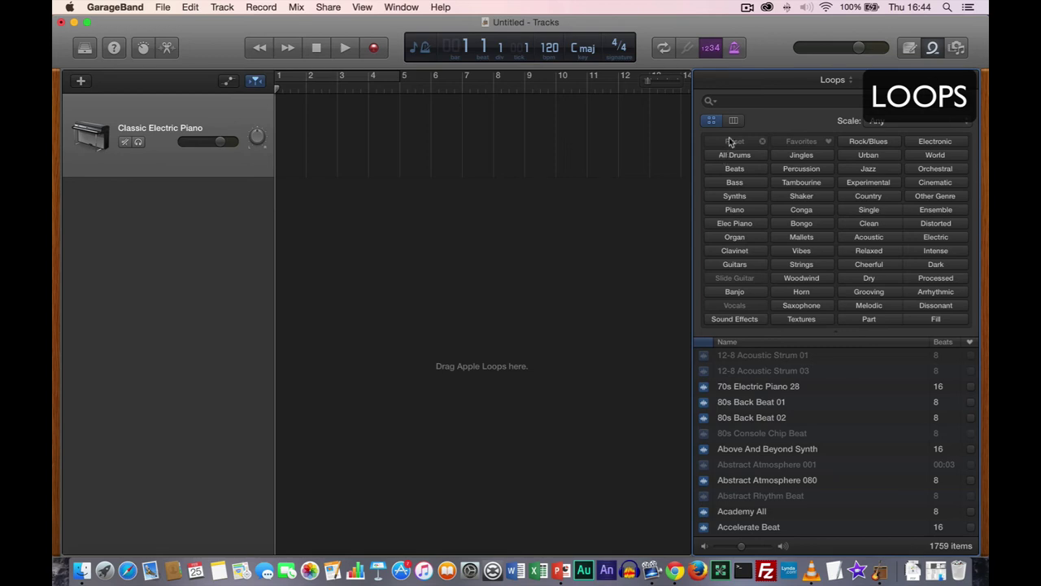
click(933, 47)
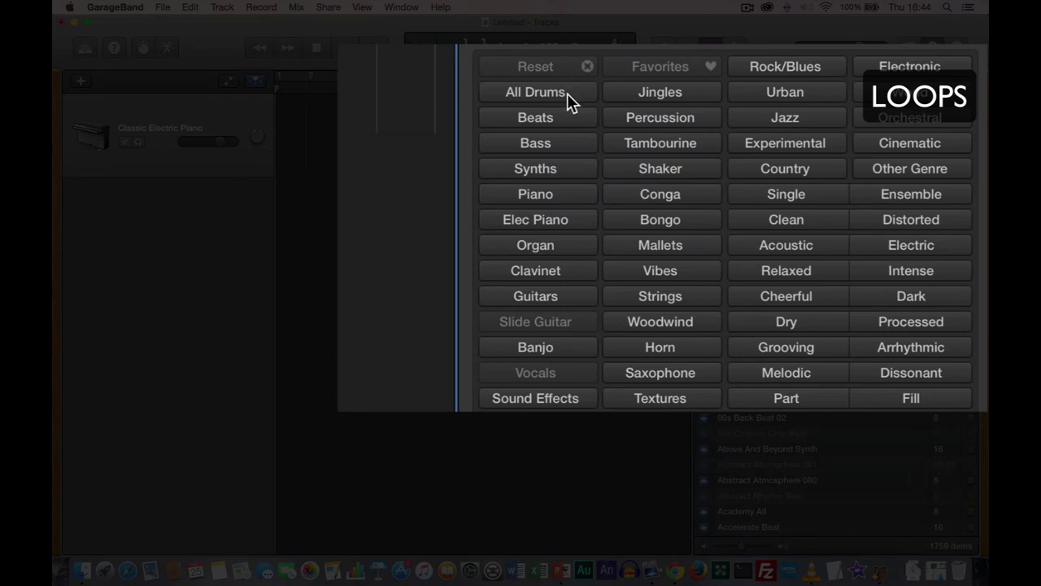
click(566, 93)
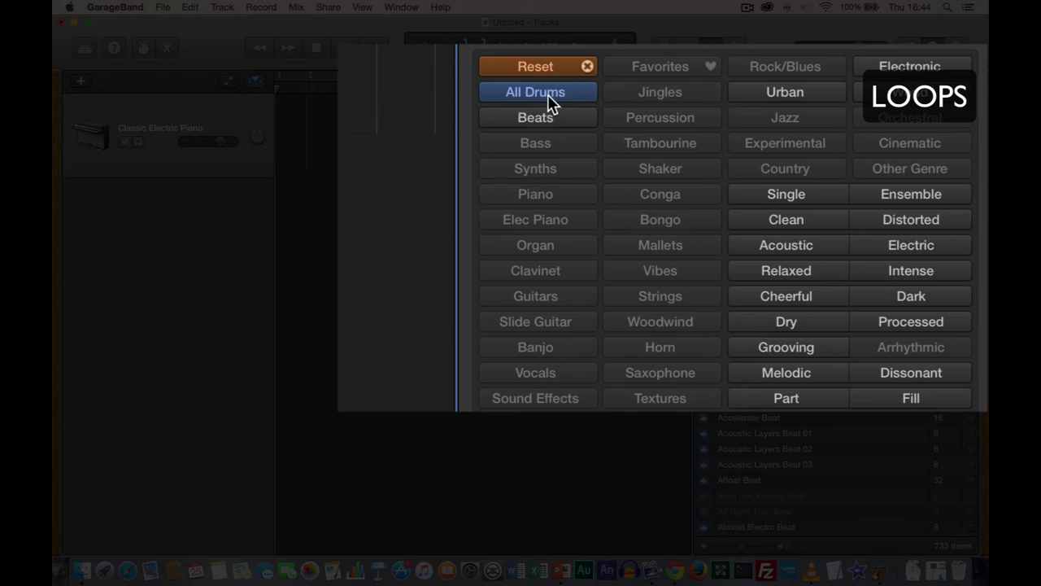
click(550, 121)
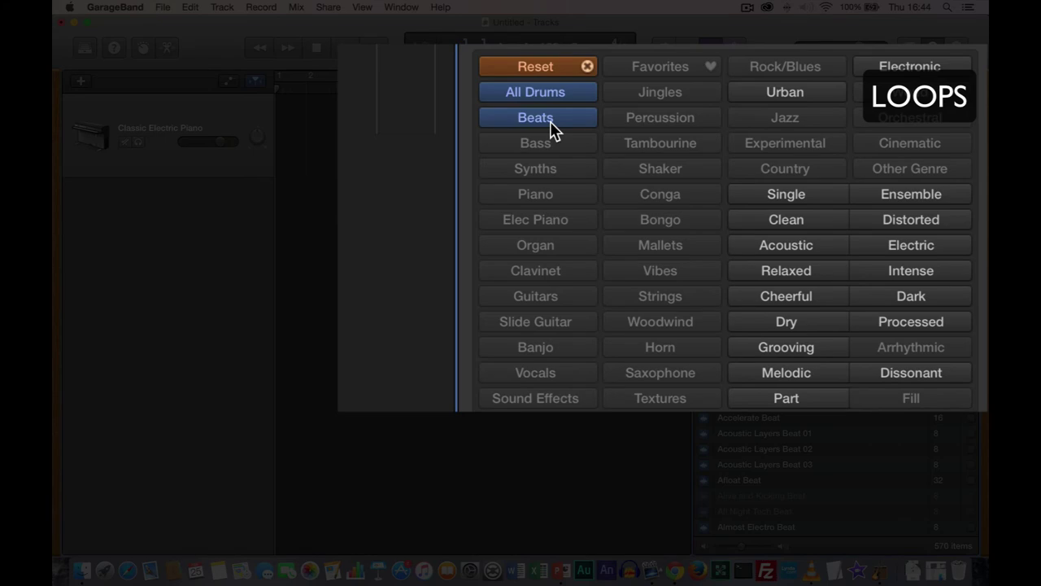
click(925, 254)
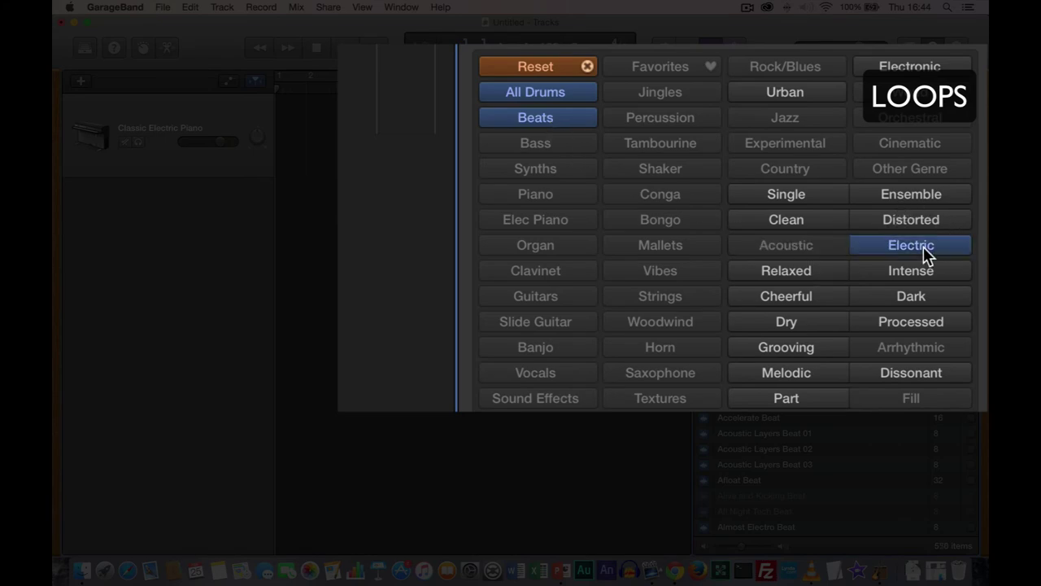
click(914, 247)
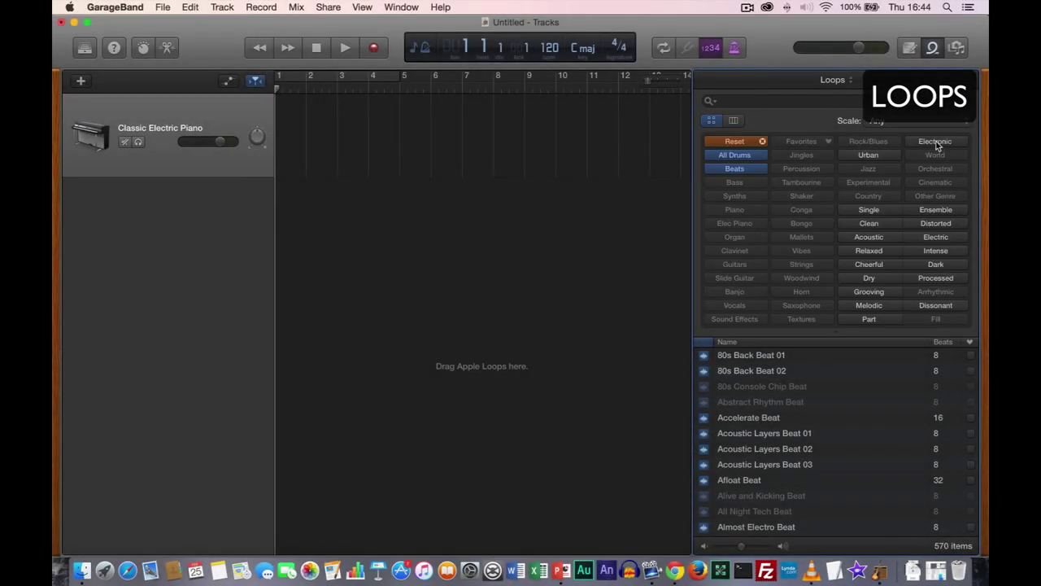
click(936, 143)
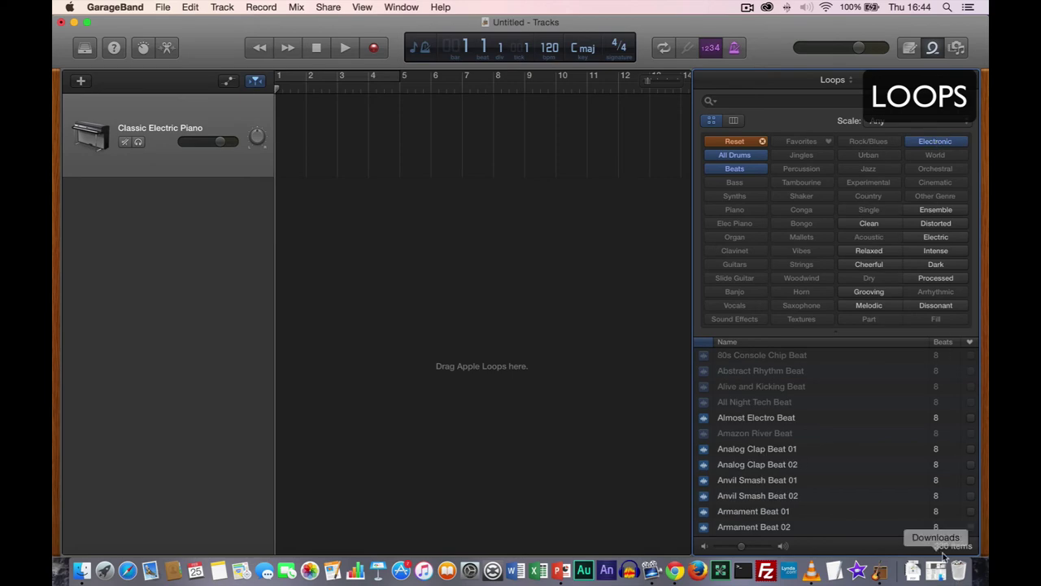
- Look through the filtered drum loops, re-sort the list by loop type, and preview Shields Up Beat 02
scroll(831, 452, down, 20)
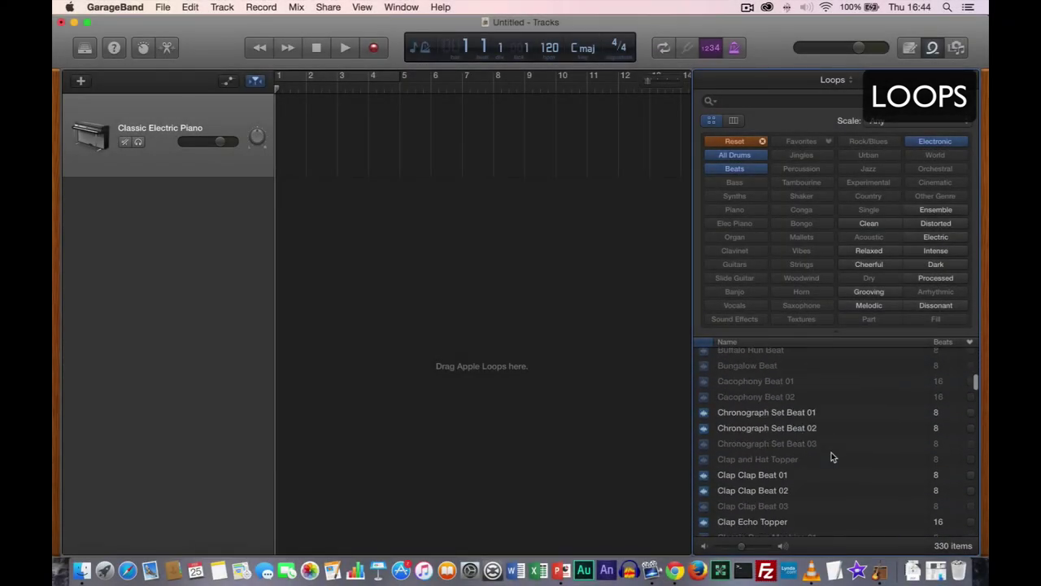
scroll(831, 452, down, 10)
scroll(831, 453, up, 20)
scroll(751, 358, up, 15)
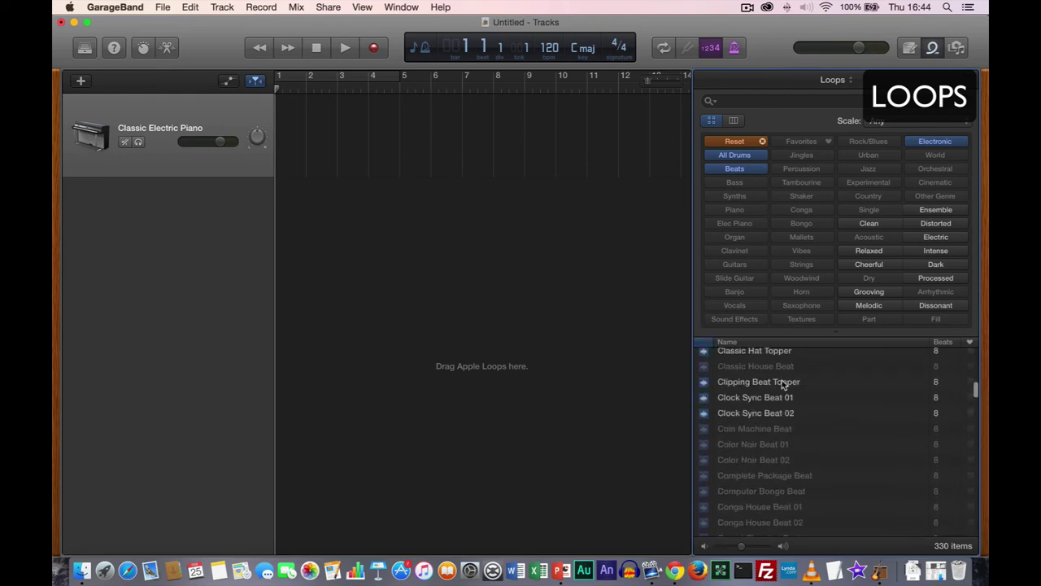
click(705, 345)
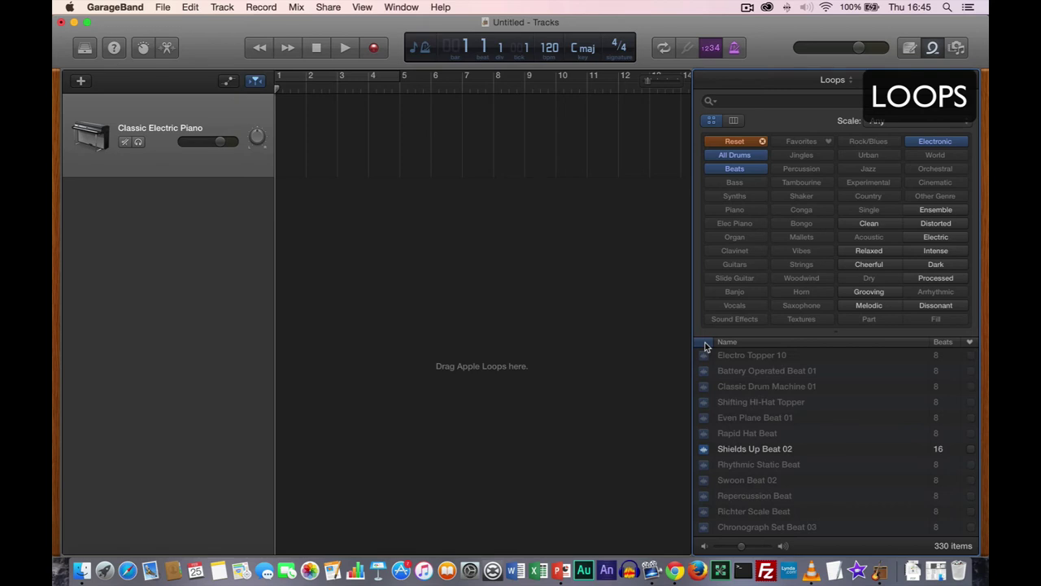
click(762, 453)
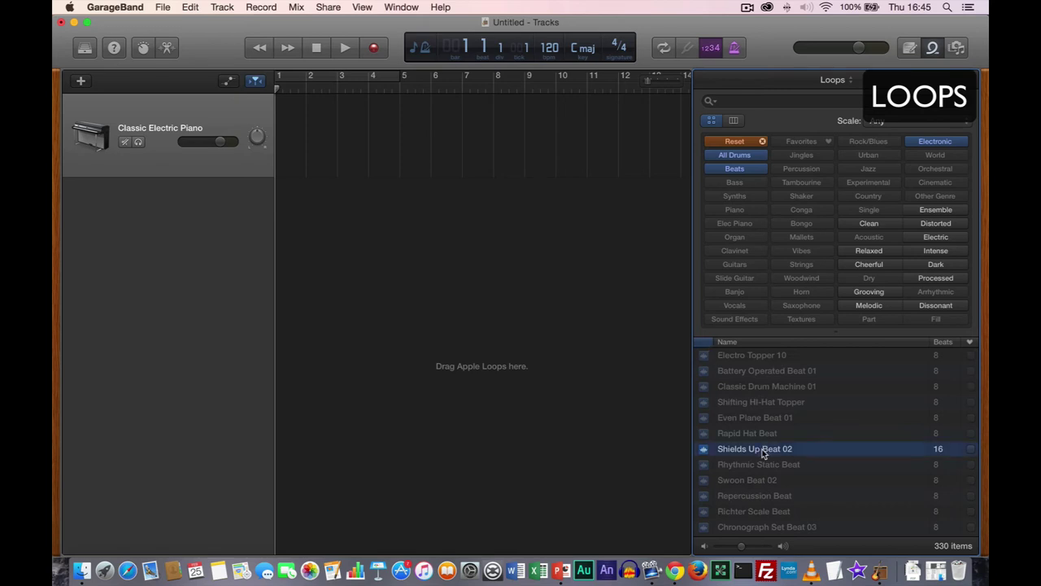
- Preview Retro Heavy Beat 02, Stirred Topper and Viper Bite Beat 01, lowering the master volume slightly along the way
scroll(818, 450, down, 5)
scroll(819, 456, down, 1)
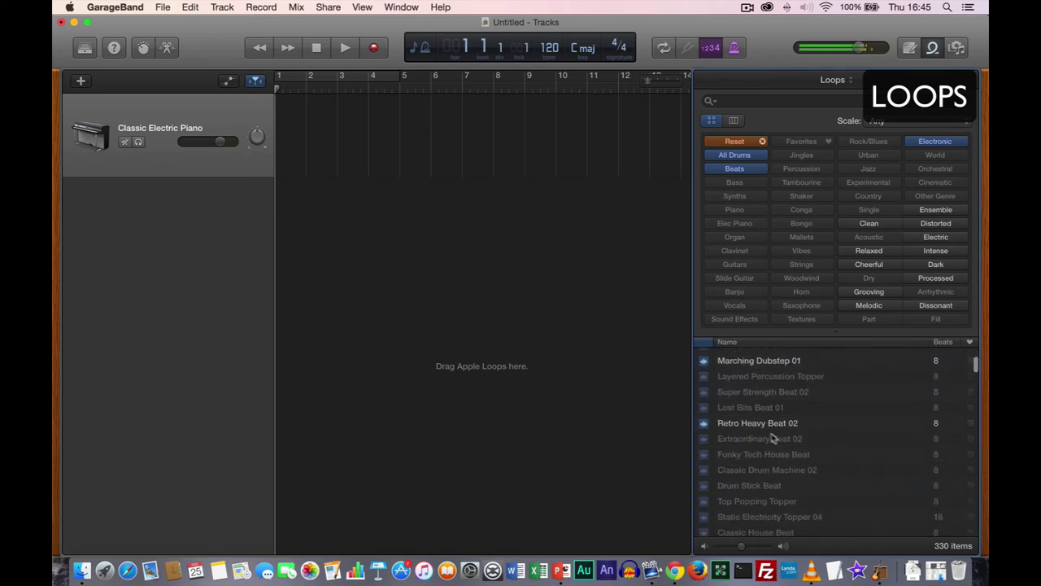
click(768, 427)
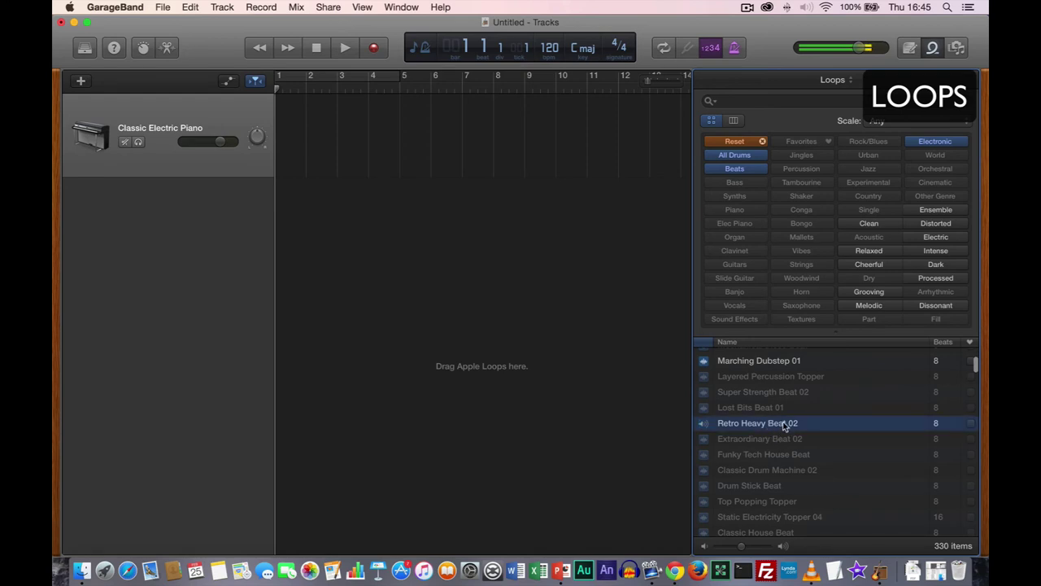
scroll(784, 426, down, 5)
click(742, 358)
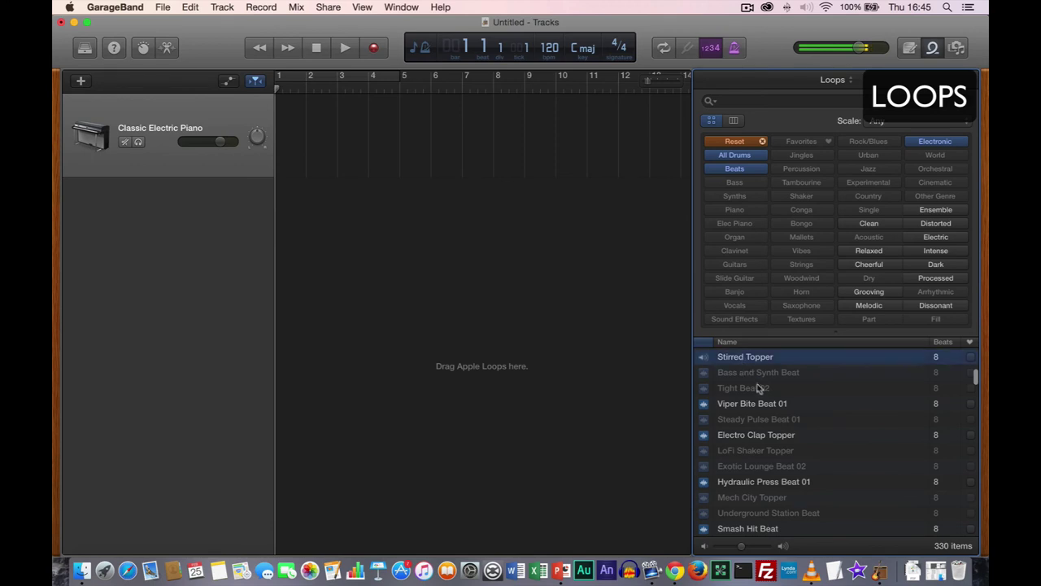
drag(863, 51, 844, 50)
click(752, 407)
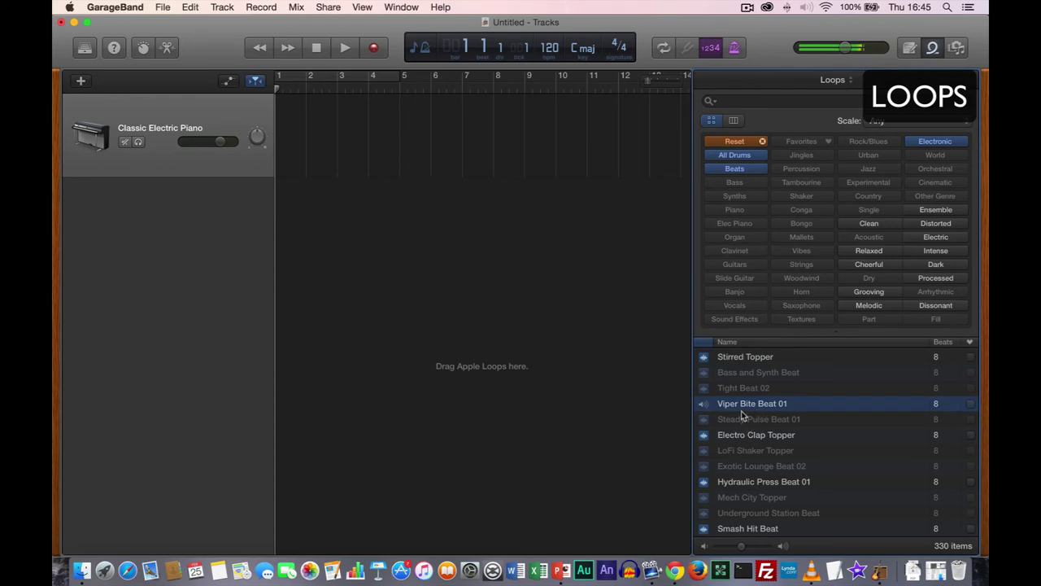
- Add Viper Bite Beat 01 as a new track and move its region back to start at bar 1
drag(749, 409, 482, 378)
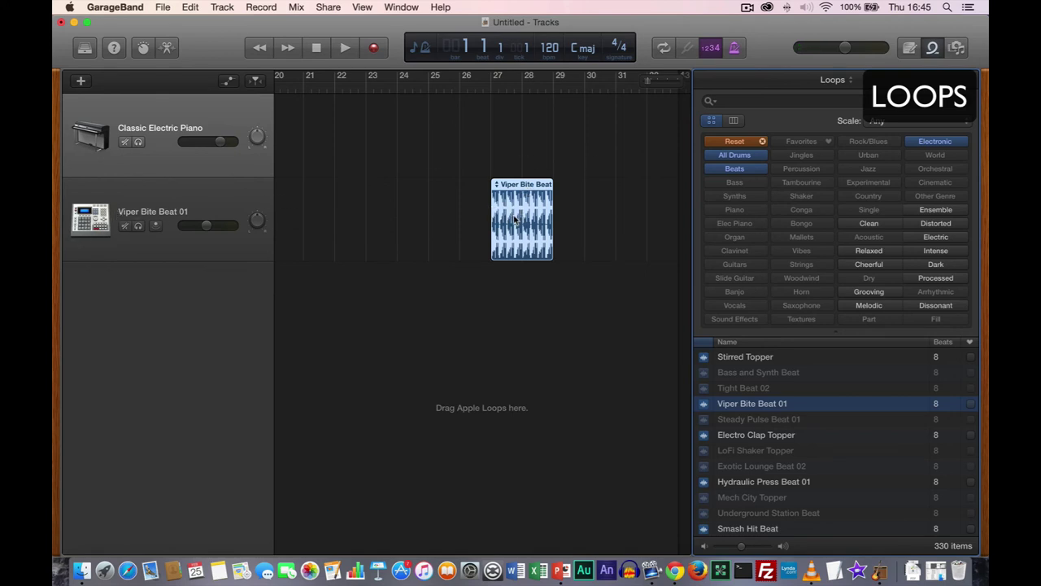
drag(529, 188, 274, 189)
scroll(501, 206, left, 3)
scroll(501, 210, right, 2)
drag(657, 186, 538, 185)
drag(478, 203, 325, 200)
scroll(453, 203, left, 5)
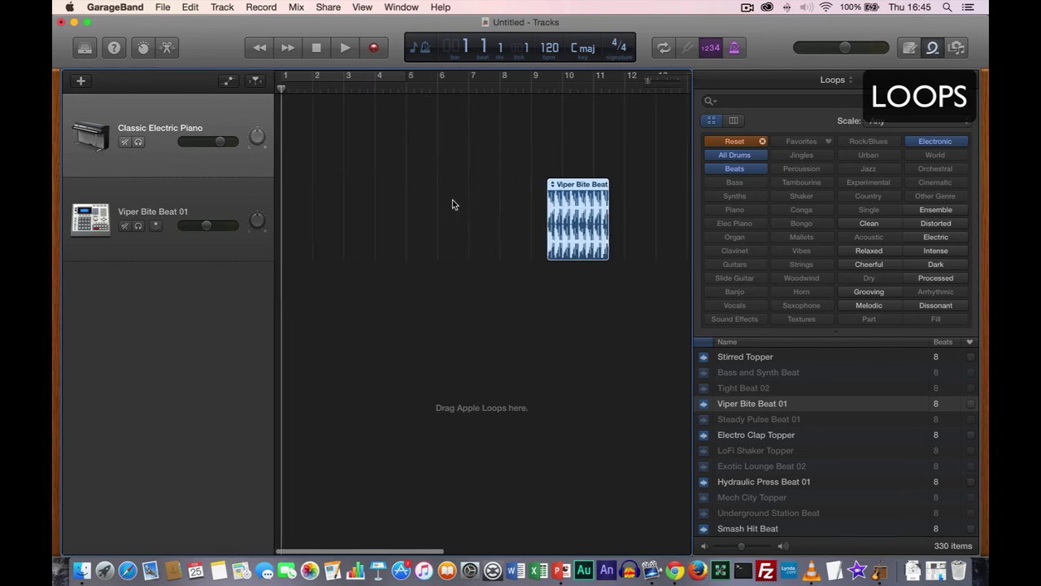
drag(571, 204, 305, 202)
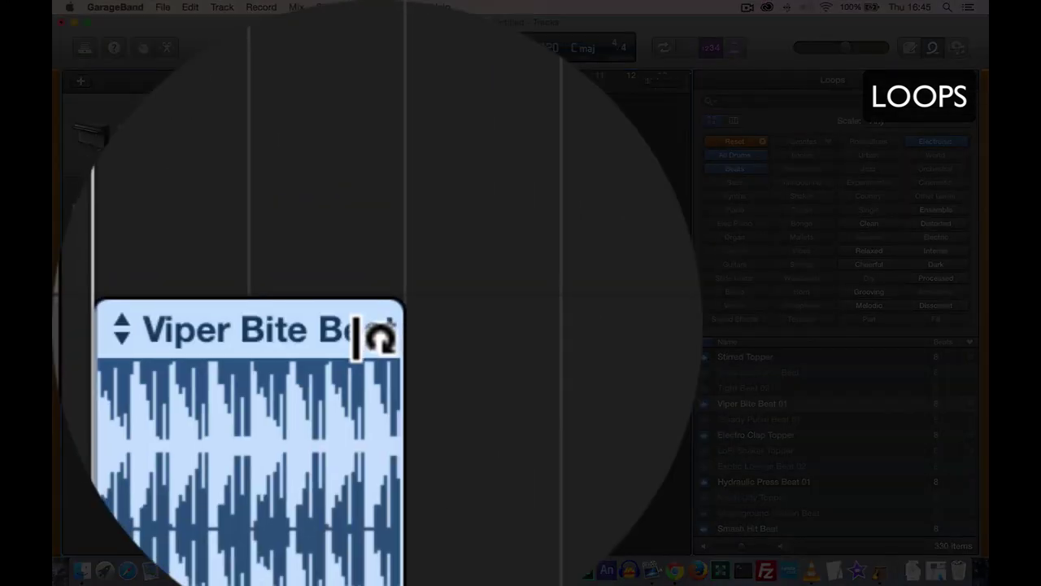
- Loop the Viper Bite Beat 01 region up to bar 9 and shorten the last repetition to stop at 8 4 1 1
drag(371, 337, 521, 342)
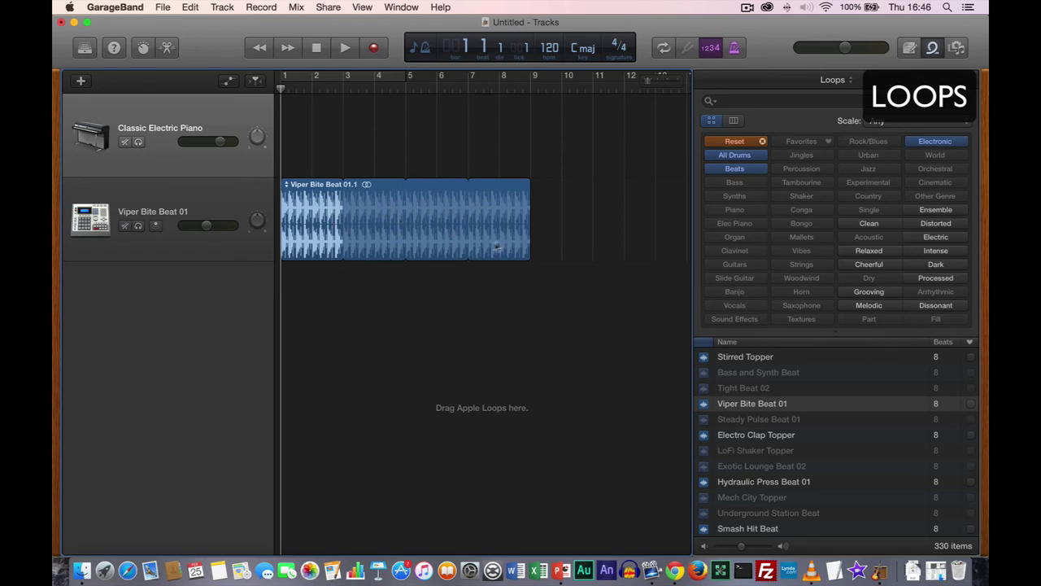
drag(527, 186, 521, 244)
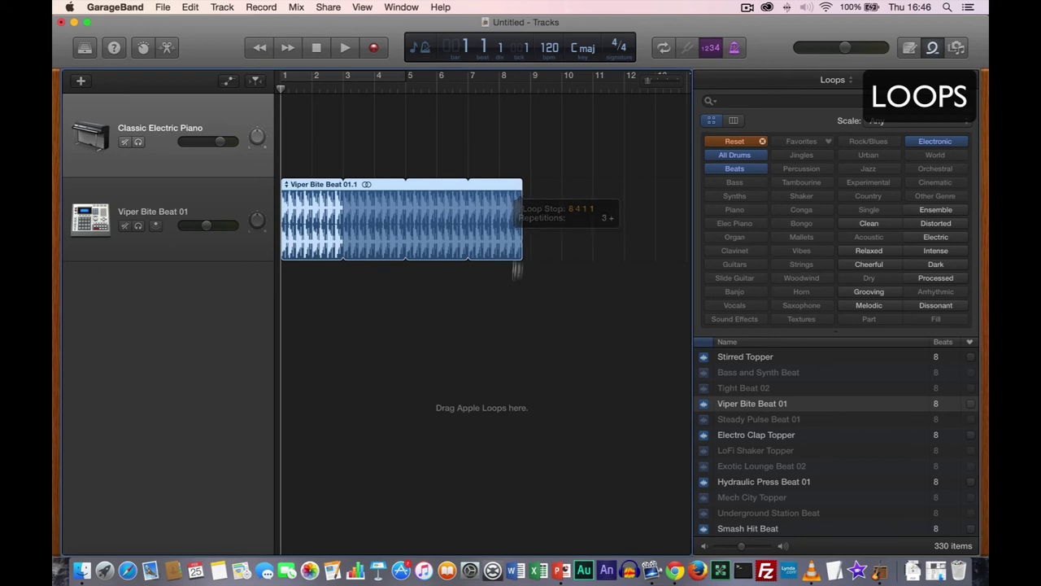
click(516, 307)
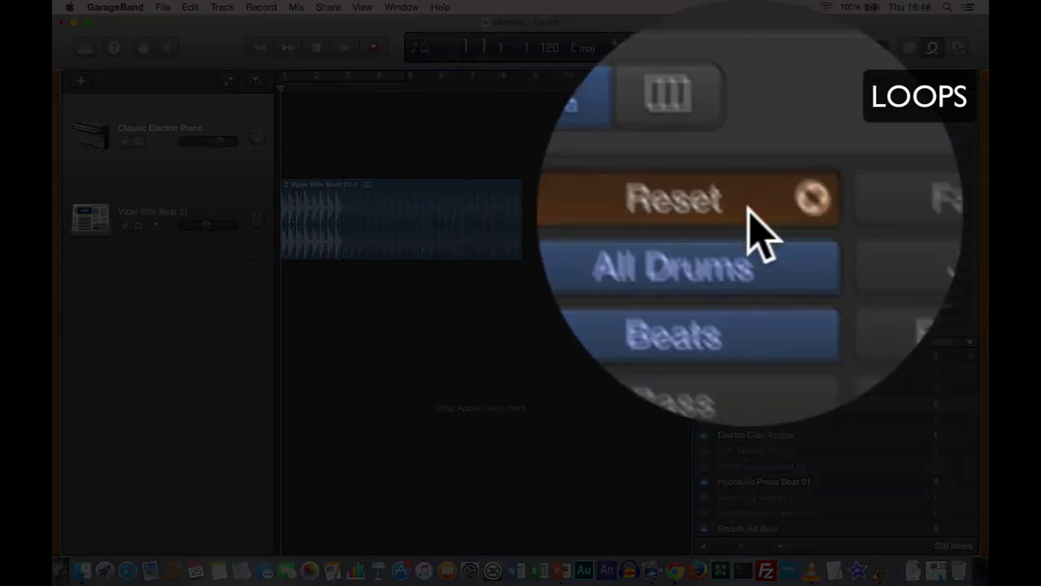
- Reset the loop filters, show only Bass loops, and preview Upright Funk Bass 02
click(749, 143)
click(744, 182)
scroll(767, 436, down, 5)
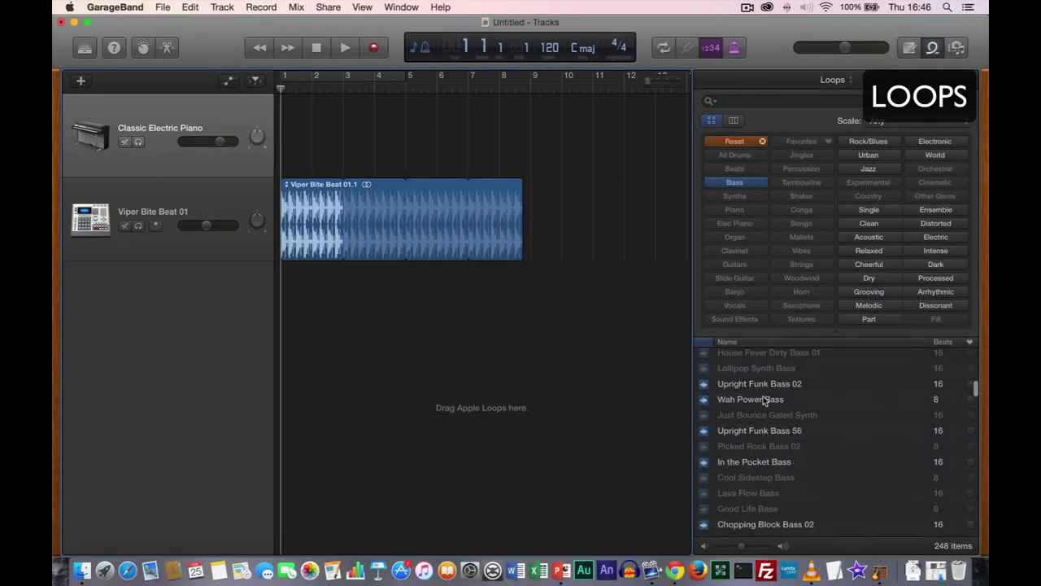
click(760, 384)
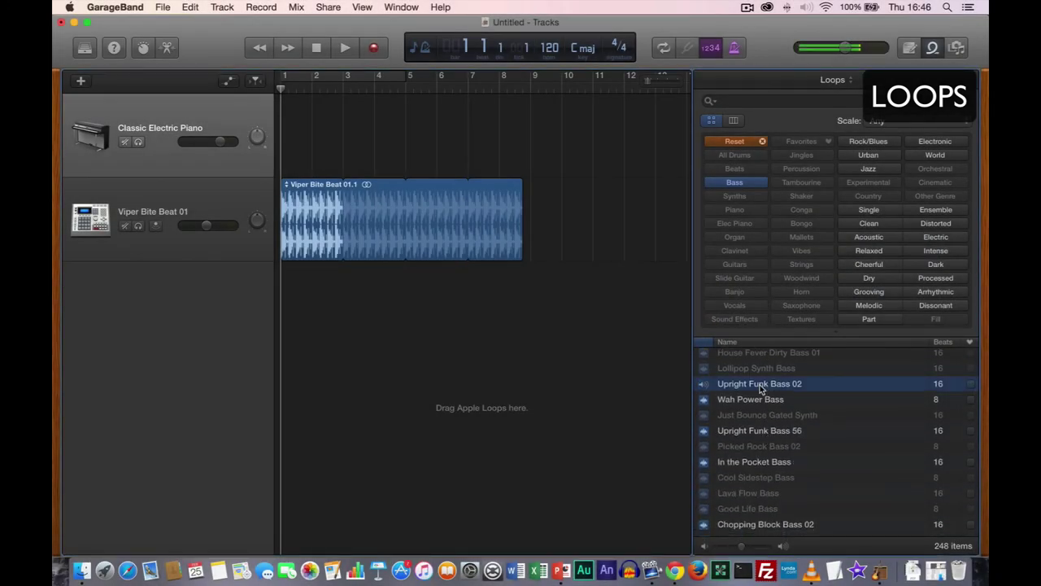
- Preview bass loops from Wah Power Bass to Disco Delight Slap Bass and add Disco Delight Slap Bass as a new track at bar 3
click(761, 400)
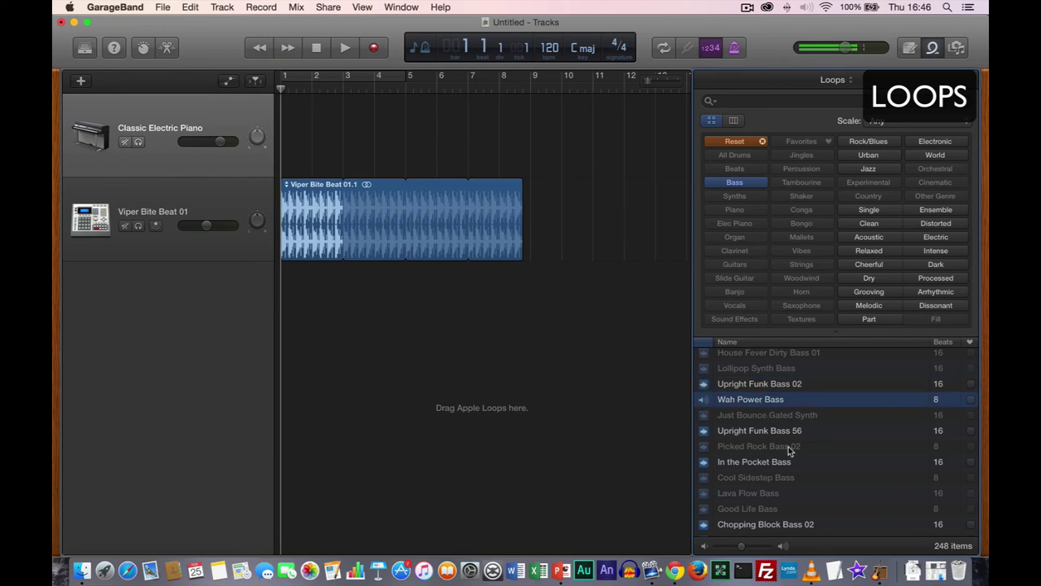
click(785, 432)
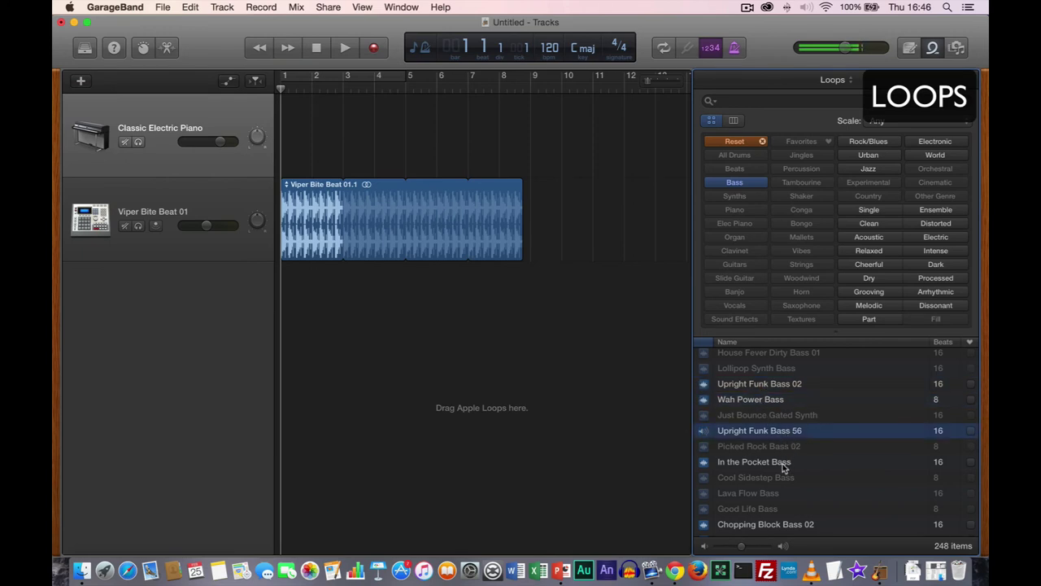
click(784, 462)
scroll(805, 460, down, 3)
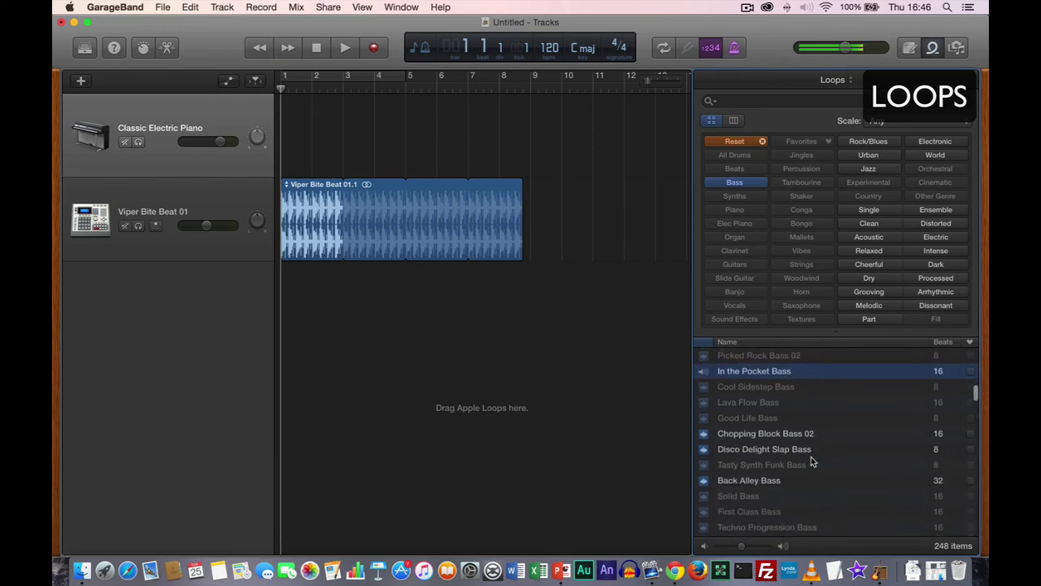
click(764, 430)
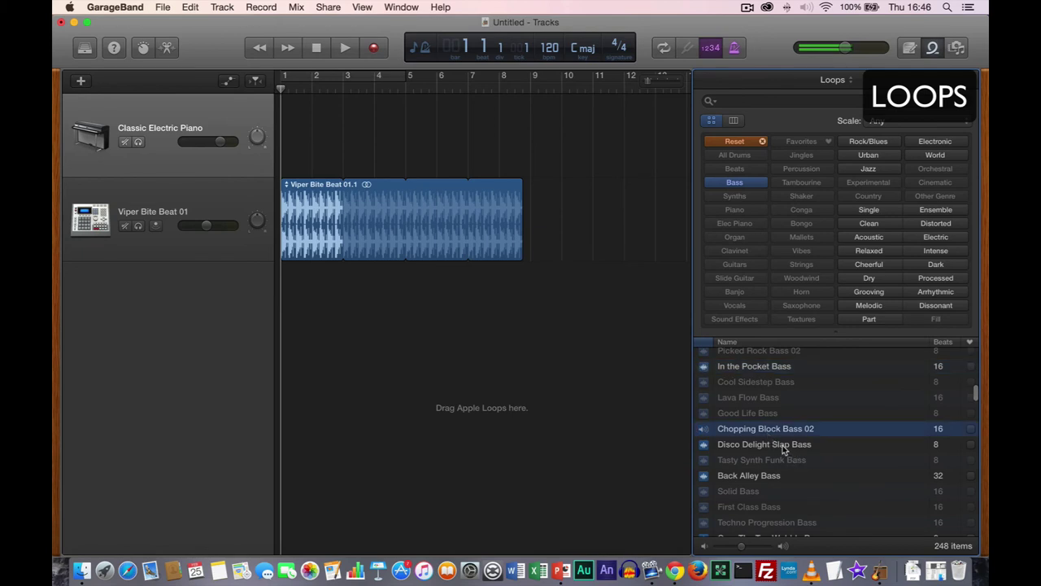
click(782, 446)
scroll(799, 450, down, 3)
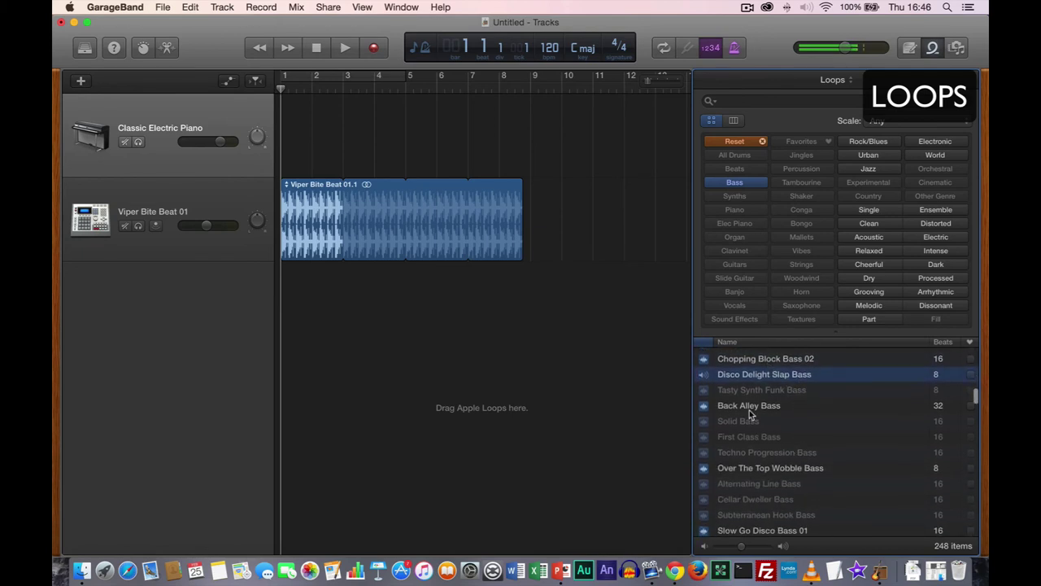
drag(768, 379, 345, 322)
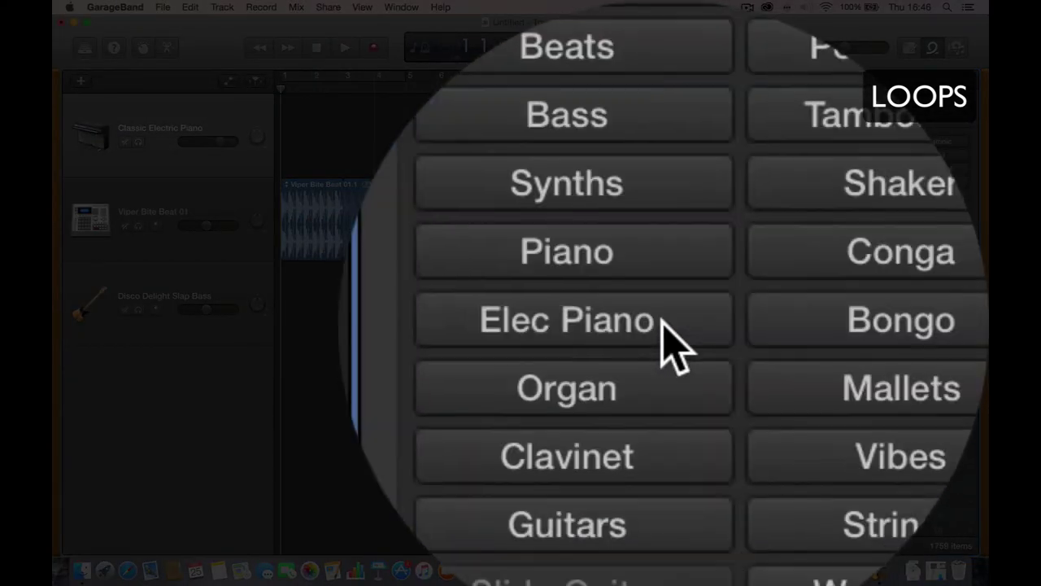
- Show only Elec Piano loops, preview Disco Delight Electric Piano 03 and add it as a new track at bar 3
click(665, 330)
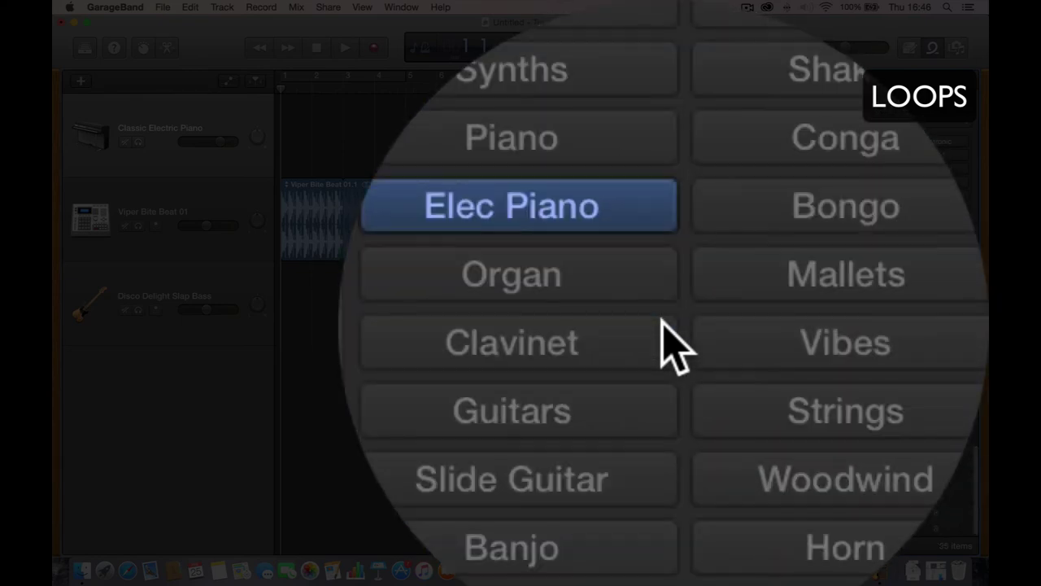
click(729, 419)
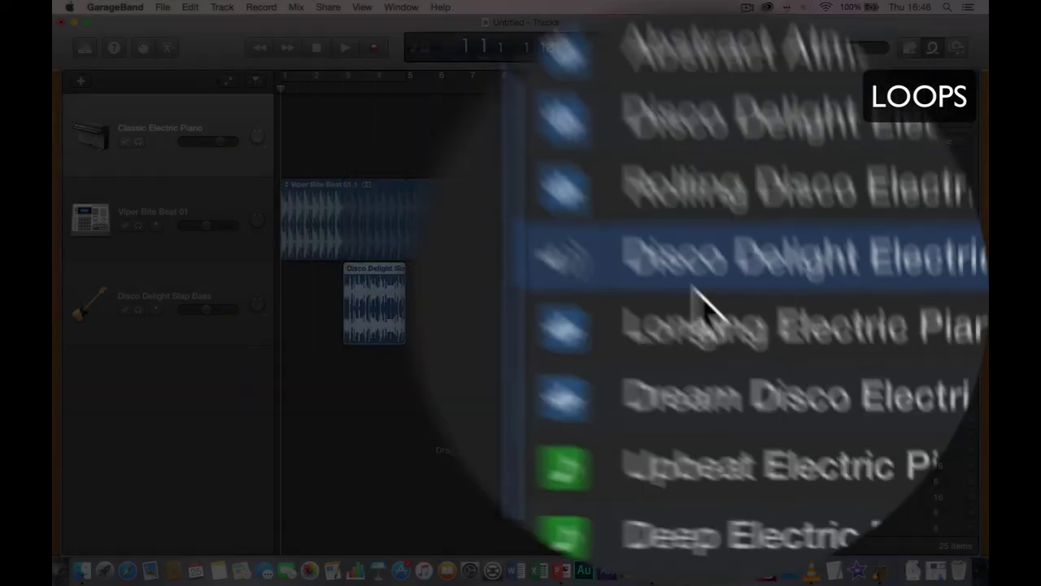
drag(730, 419, 375, 358)
- Move the Disco Delight Slap Bass region to bar 5 and loop both it and the electric piano region to 8 4 1 1
drag(375, 276, 435, 273)
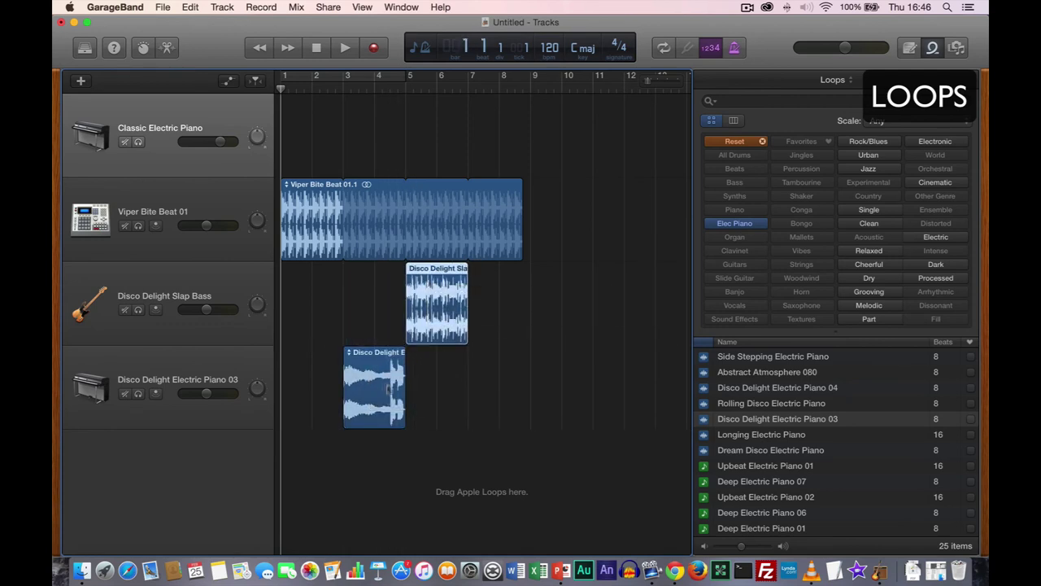
drag(401, 354, 463, 355)
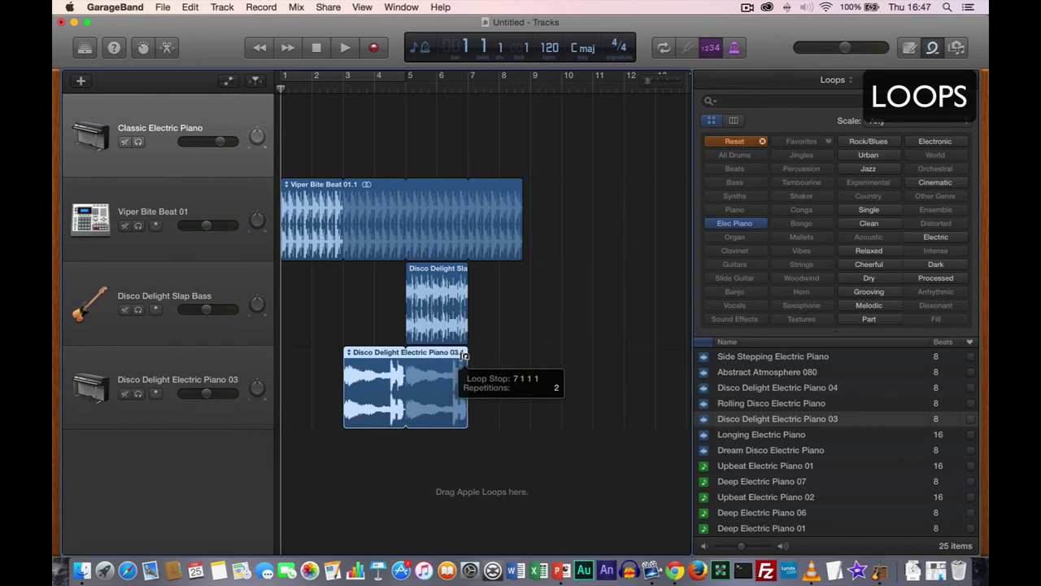
drag(464, 354, 465, 355)
drag(462, 269, 518, 269)
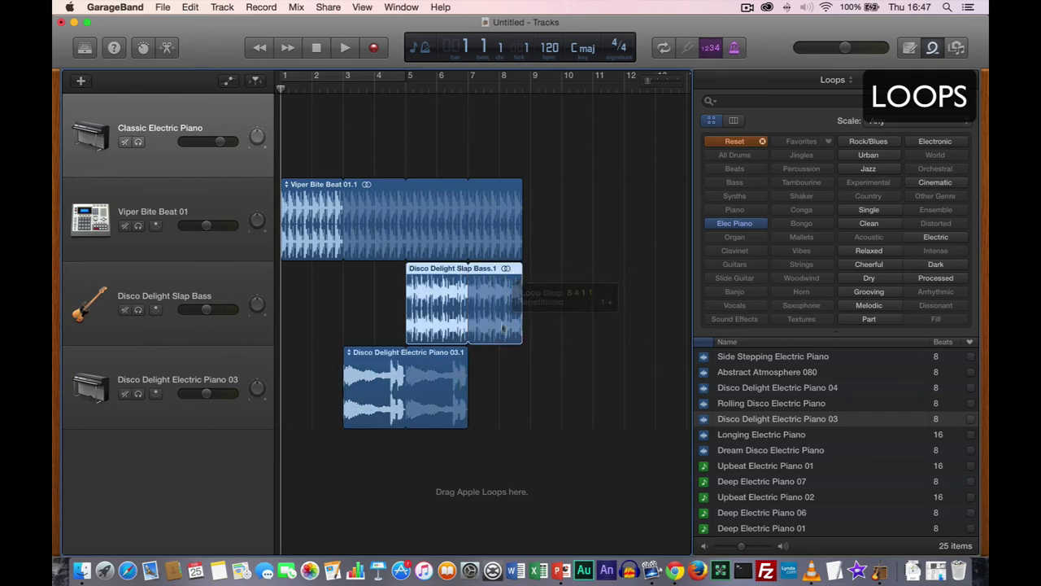
drag(466, 353, 522, 353)
- Play the arrangement from bar 1 and stop playback just past bar 9
key(super+f)
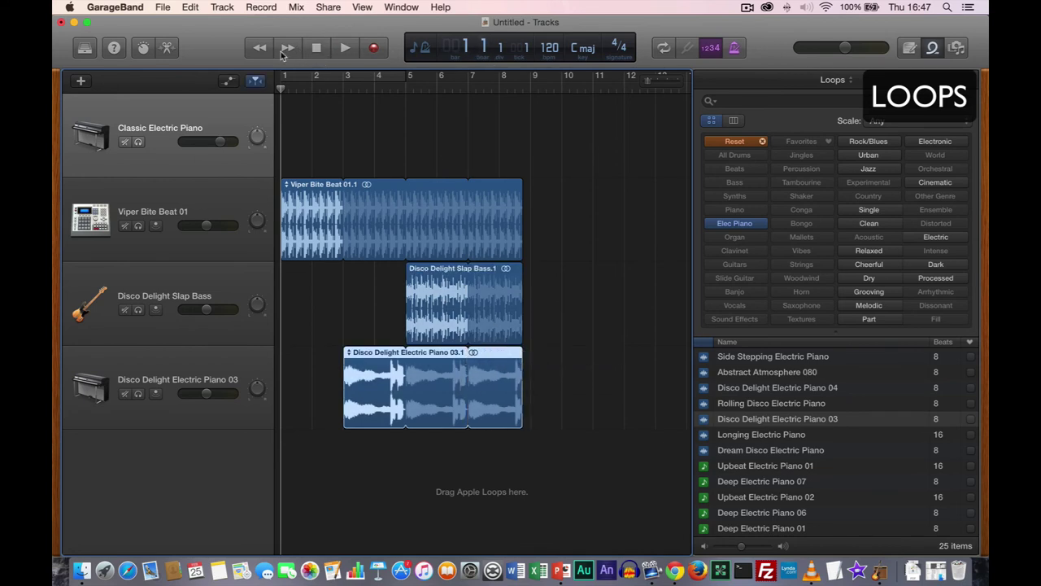
click(346, 48)
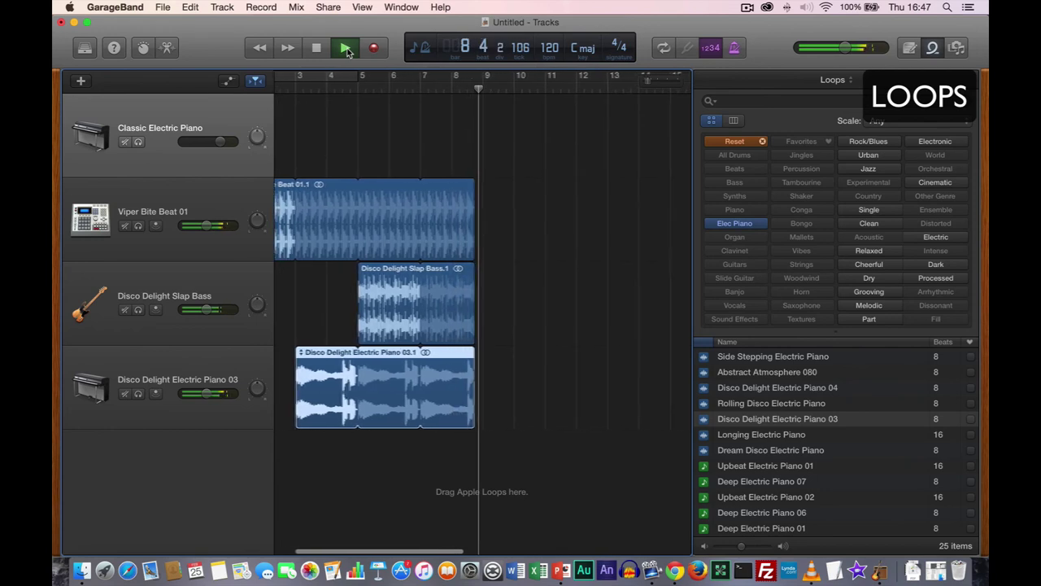
click(347, 49)
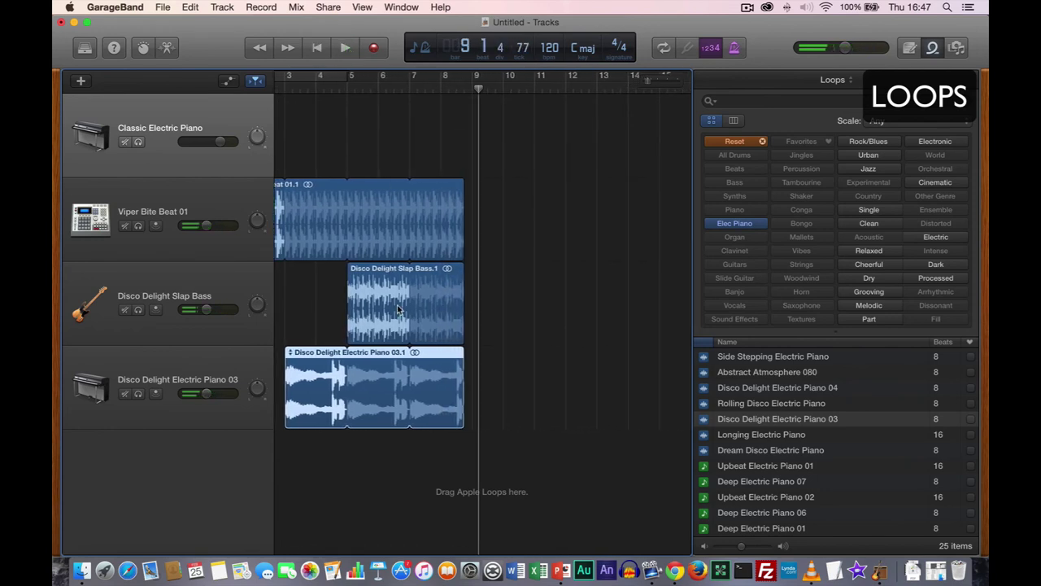
scroll(496, 326, left, 3)
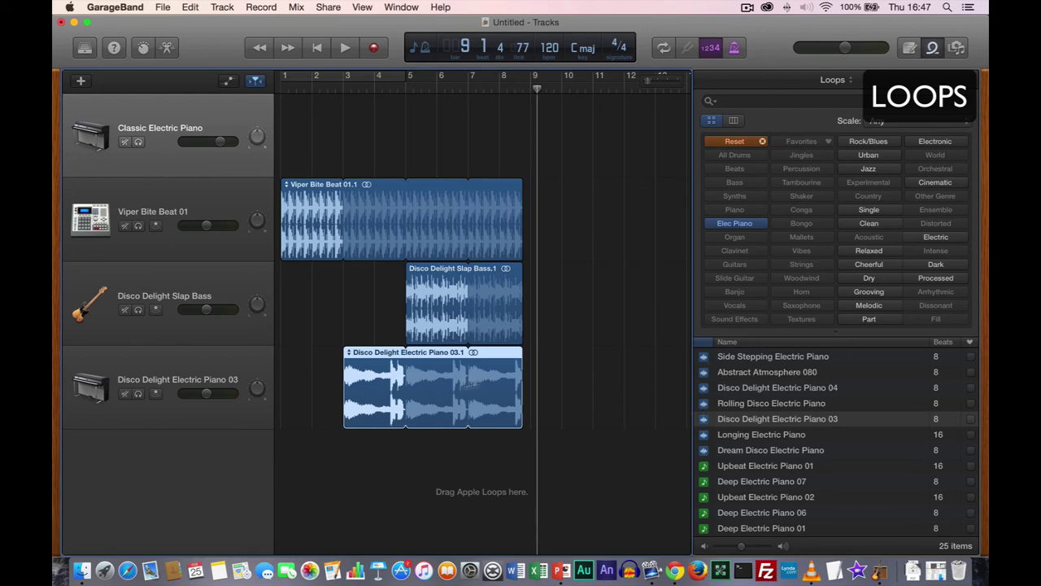
- Preview the green Upbeat Electric Piano 01 and 02 and Deep Electric Piano 07, 06 and 01 loops
click(704, 470)
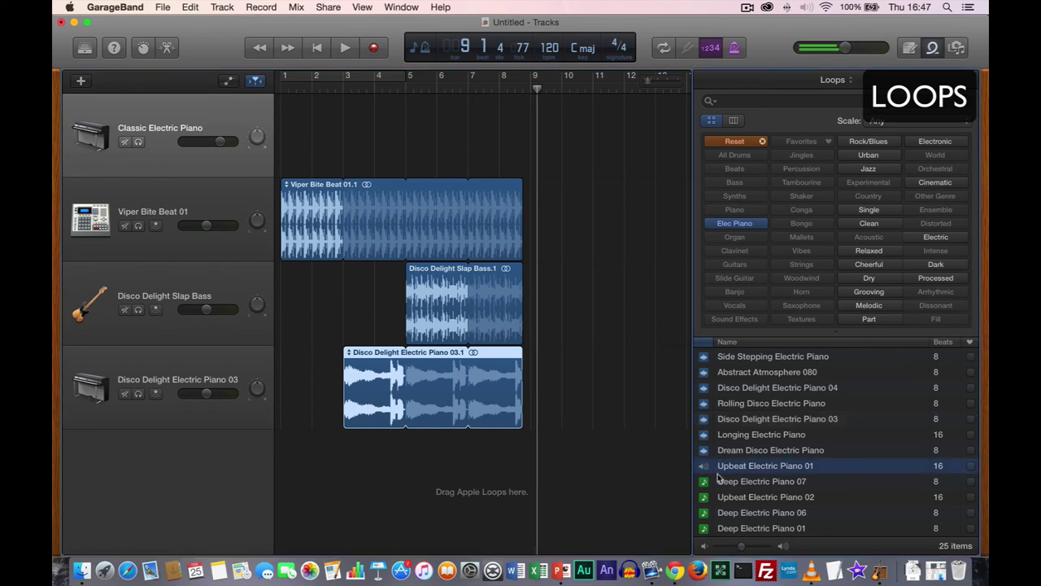
click(711, 481)
scroll(734, 488, down, 1)
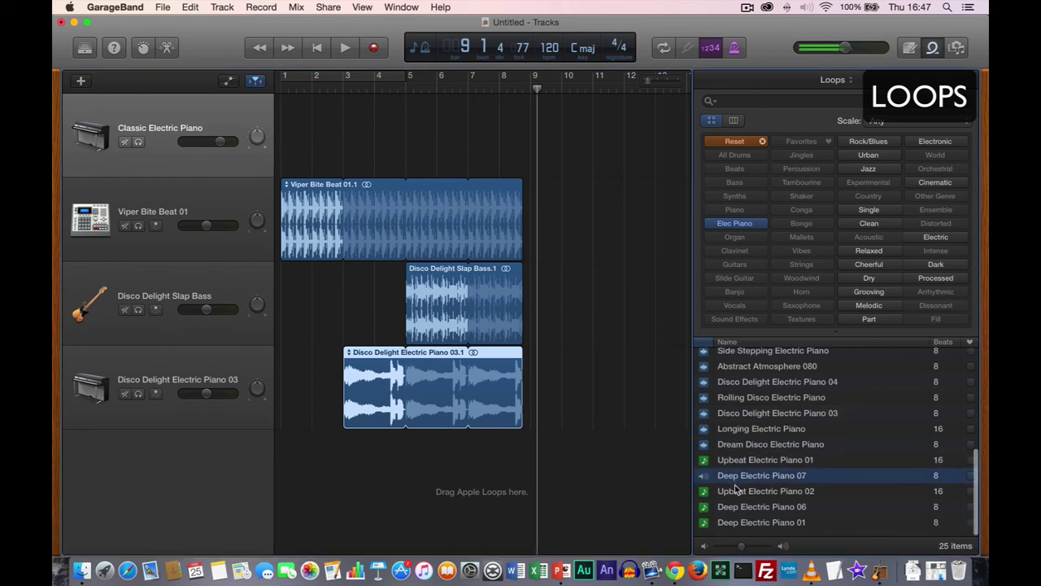
click(734, 498)
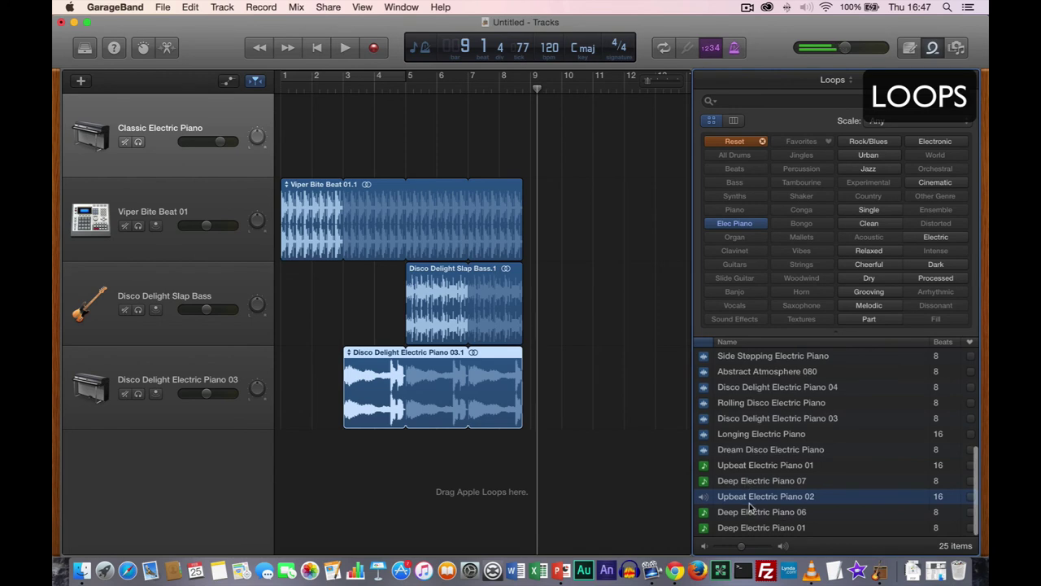
click(740, 513)
click(749, 529)
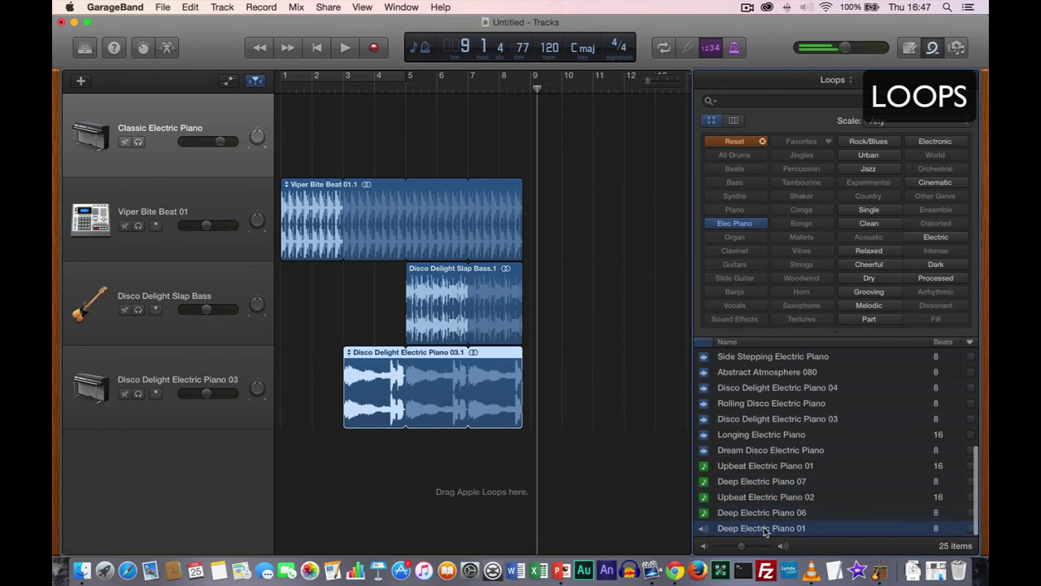
click(736, 466)
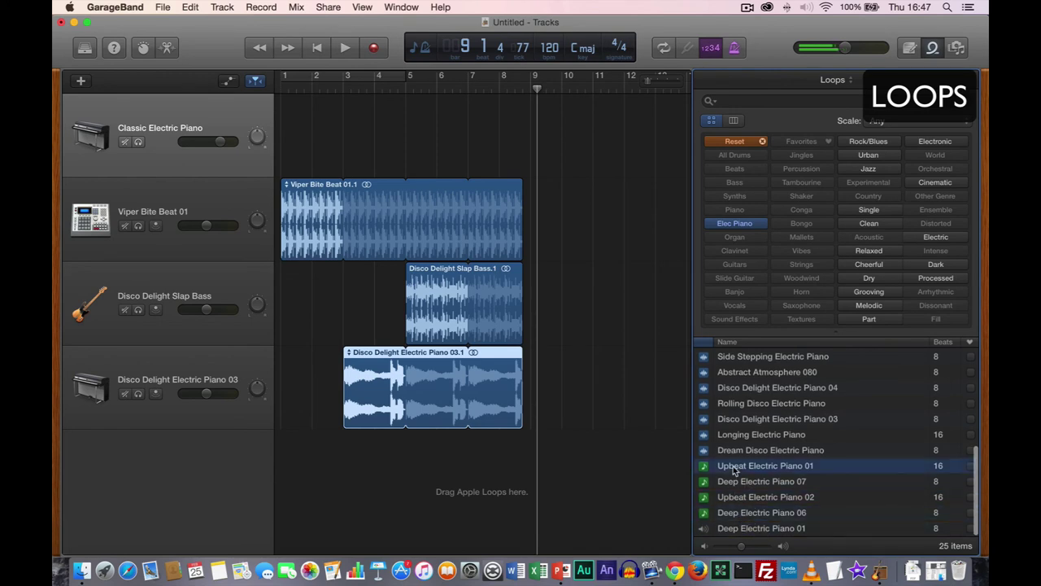
- Reset the loop filters, show only Piano loops, and add Upbeat Electric Piano 05 as a new track at bar 9
click(740, 144)
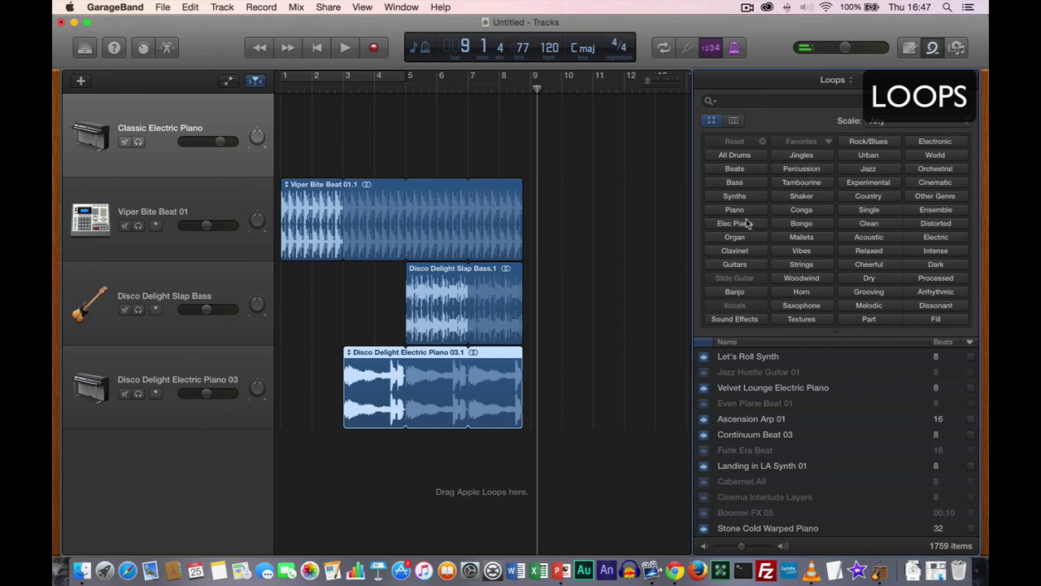
click(747, 213)
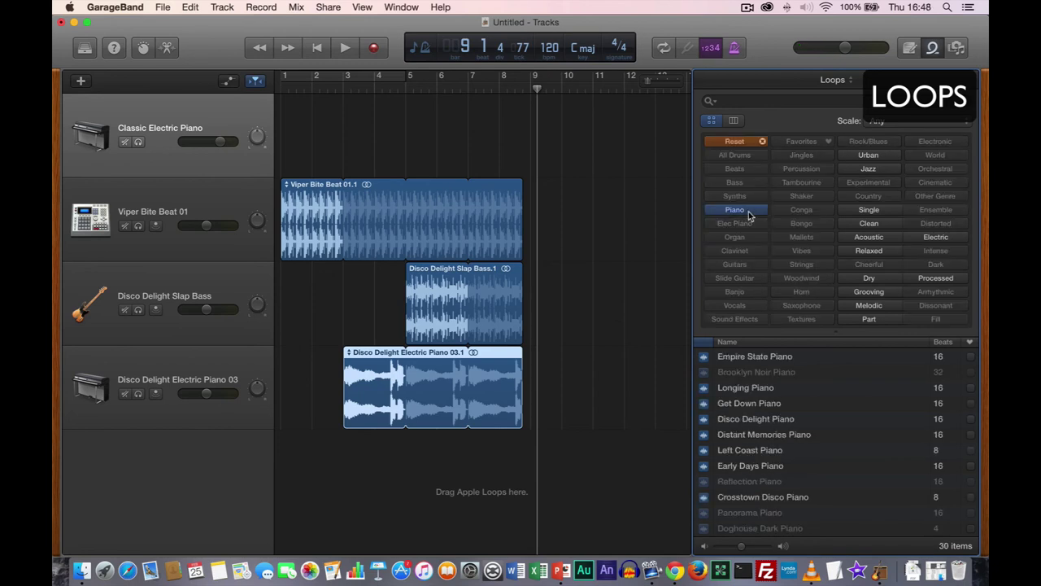
scroll(822, 495, down, 5)
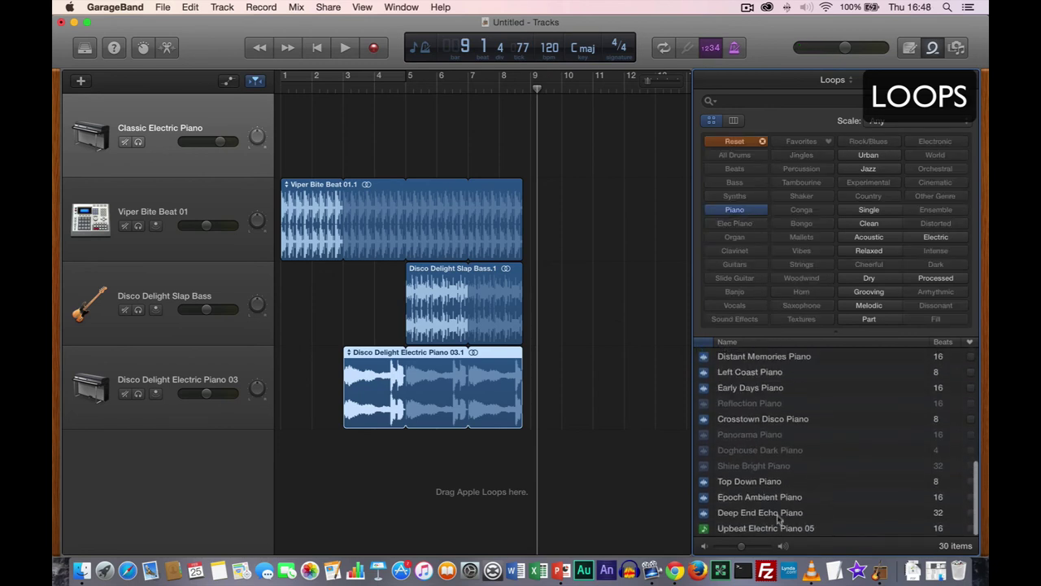
click(782, 530)
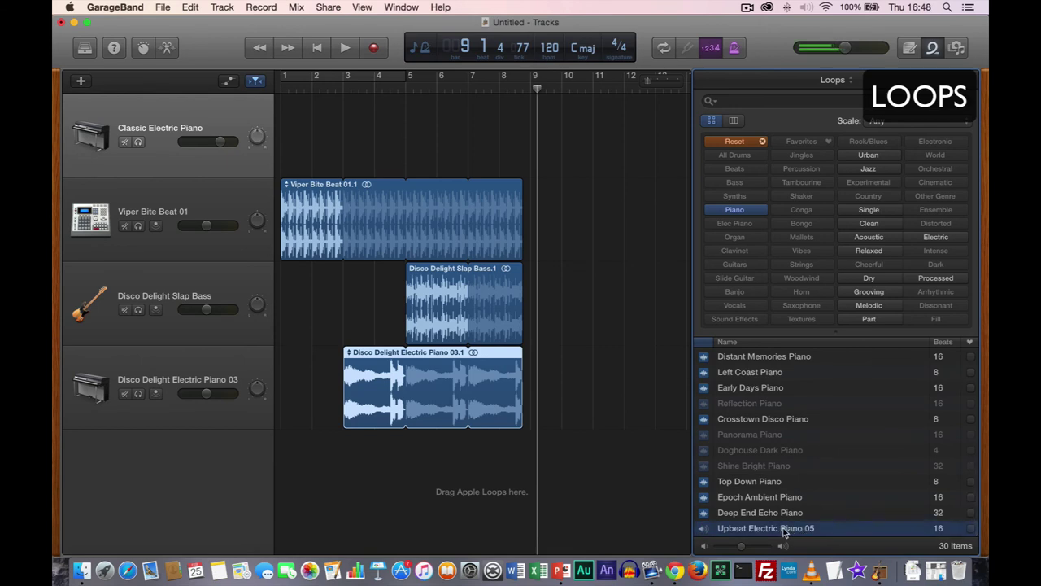
drag(782, 533, 537, 480)
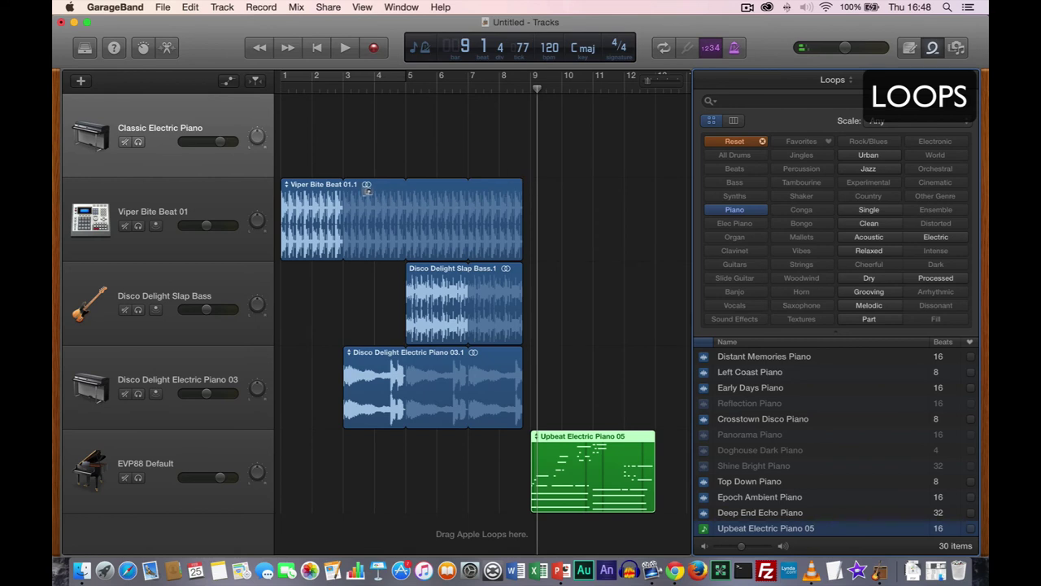
- Copy the Viper Bite Beat 01 region to bar 9 and extend the looped Disco Delight Slap Bass region to 13 1 1 1
click(304, 186)
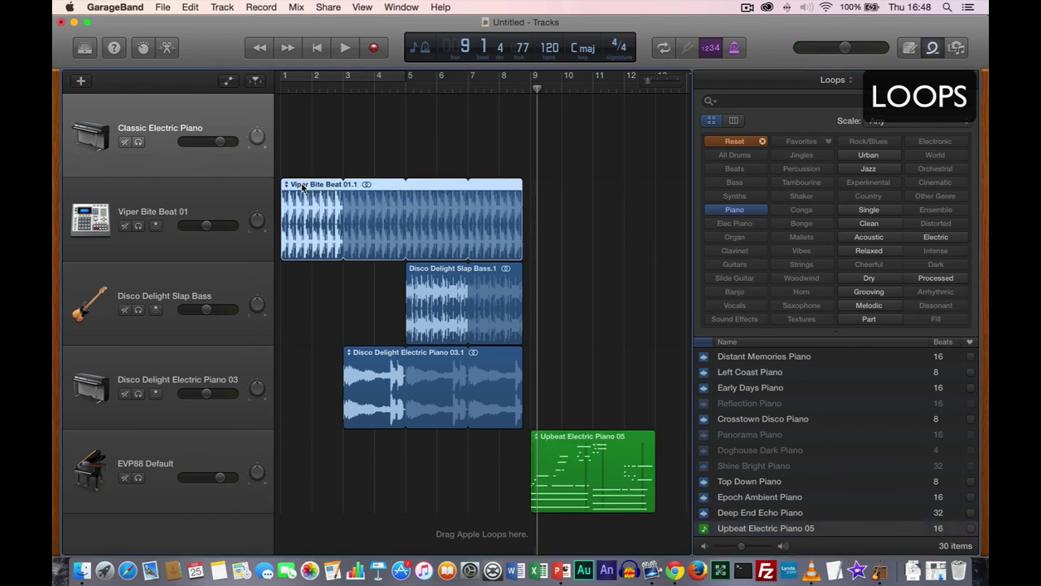
drag(303, 187, 549, 210)
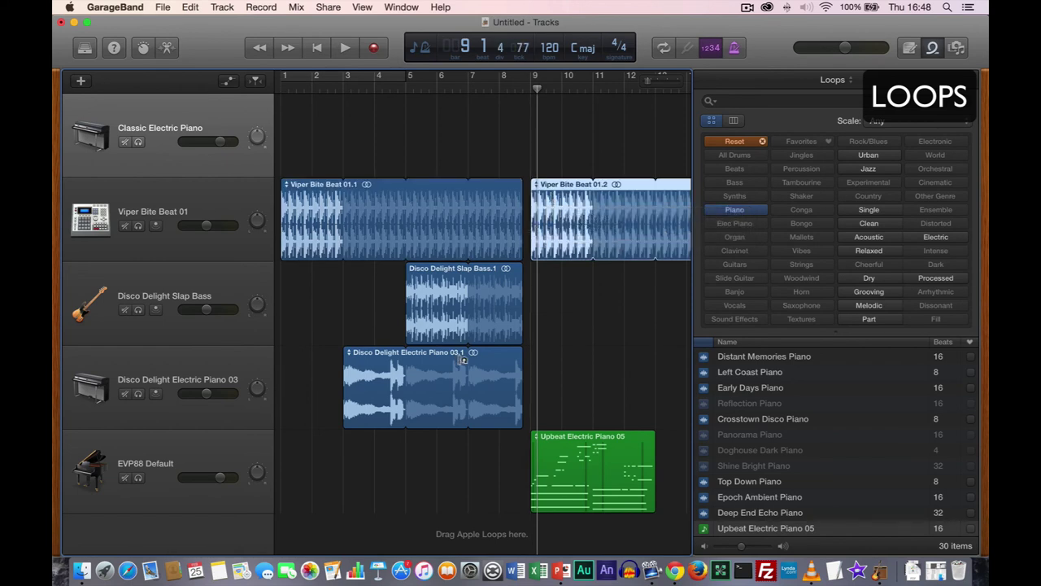
drag(519, 271, 650, 279)
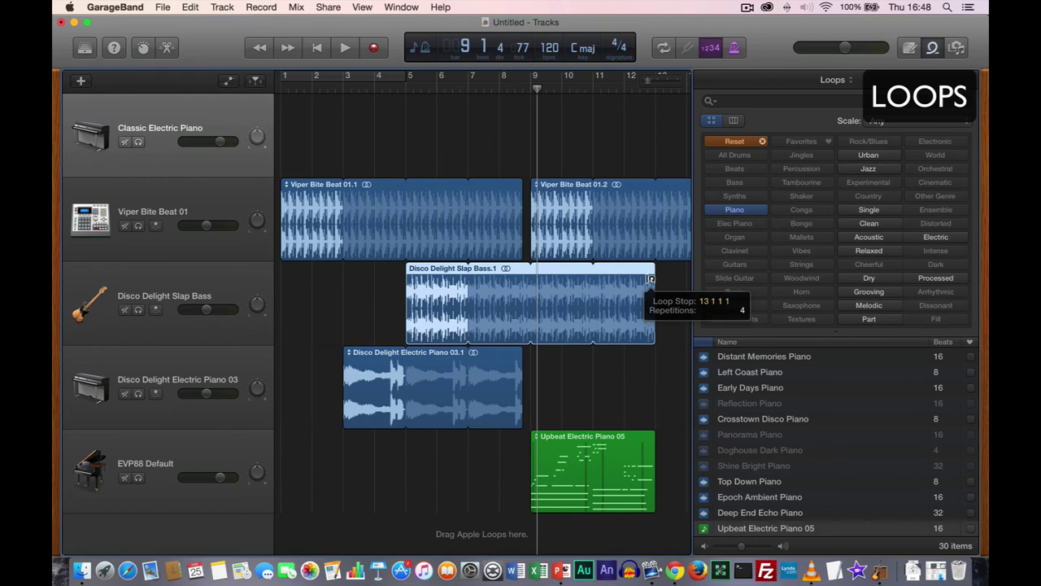
- Play the arrangement from the beginning to just past bar 13, clearing the Piano loop filter during playback
click(328, 52)
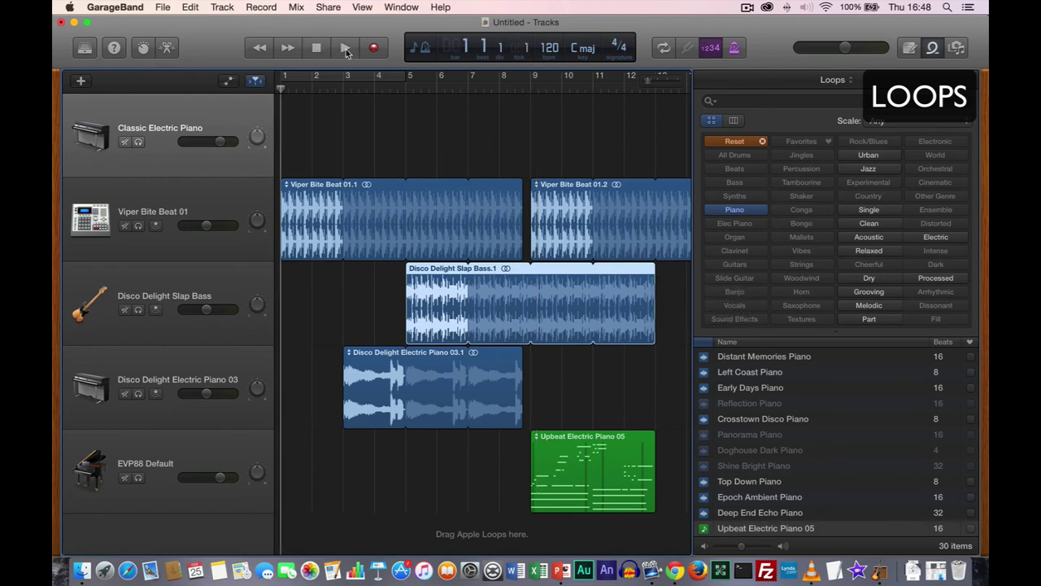
click(345, 49)
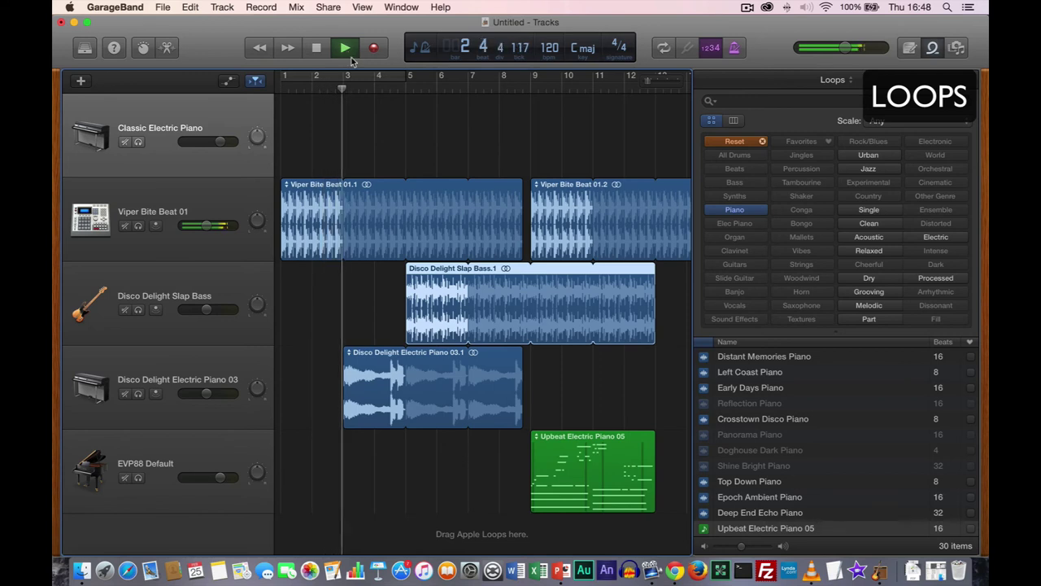
scroll(755, 453, down, 1)
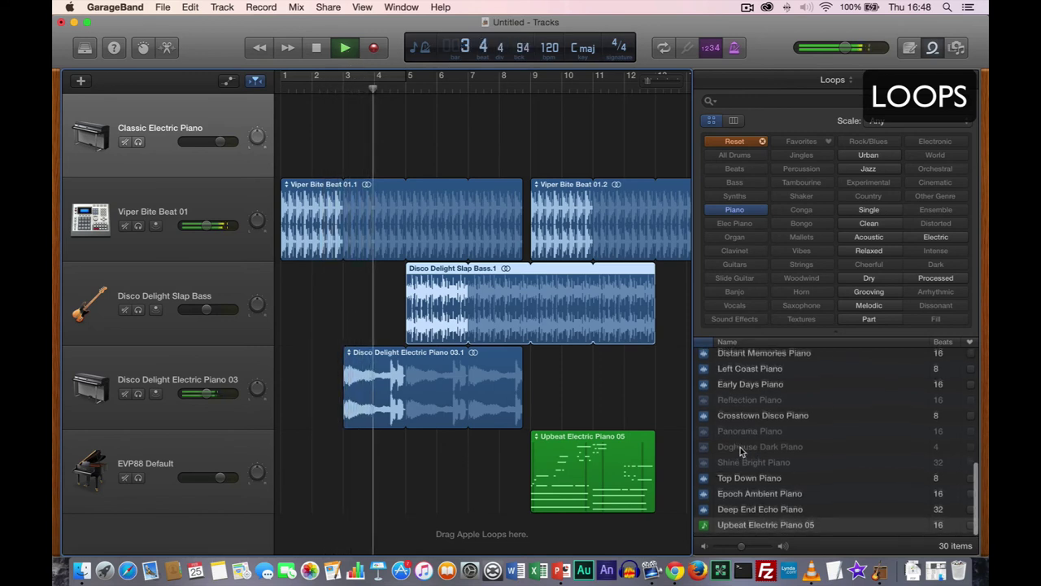
click(749, 210)
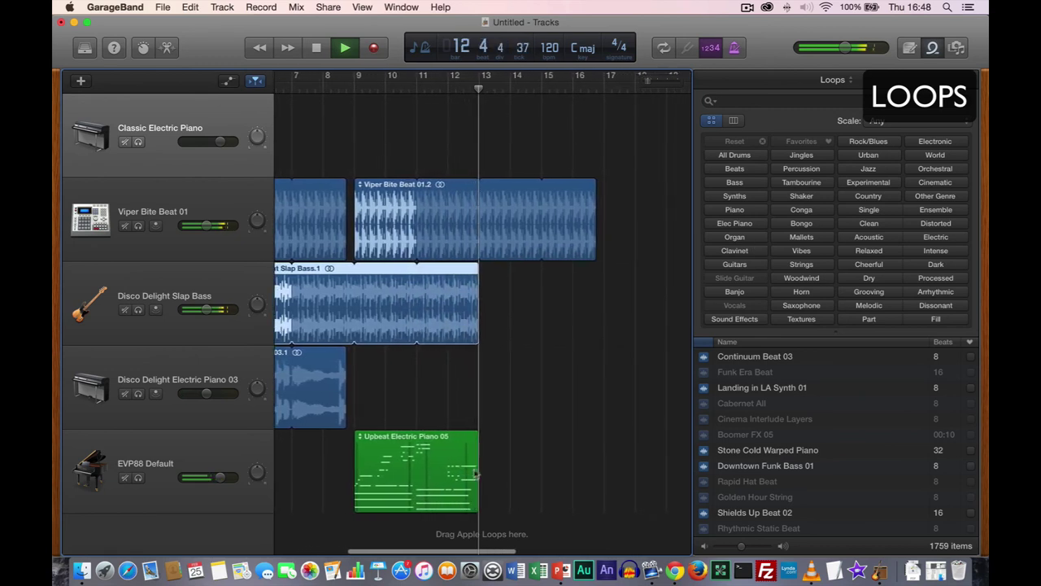
key(space)
- Loop the Upbeat Electric Piano 05 region to bar 17 and extend the first Viper Bite Beat 01 region to bar 9
drag(473, 439, 598, 441)
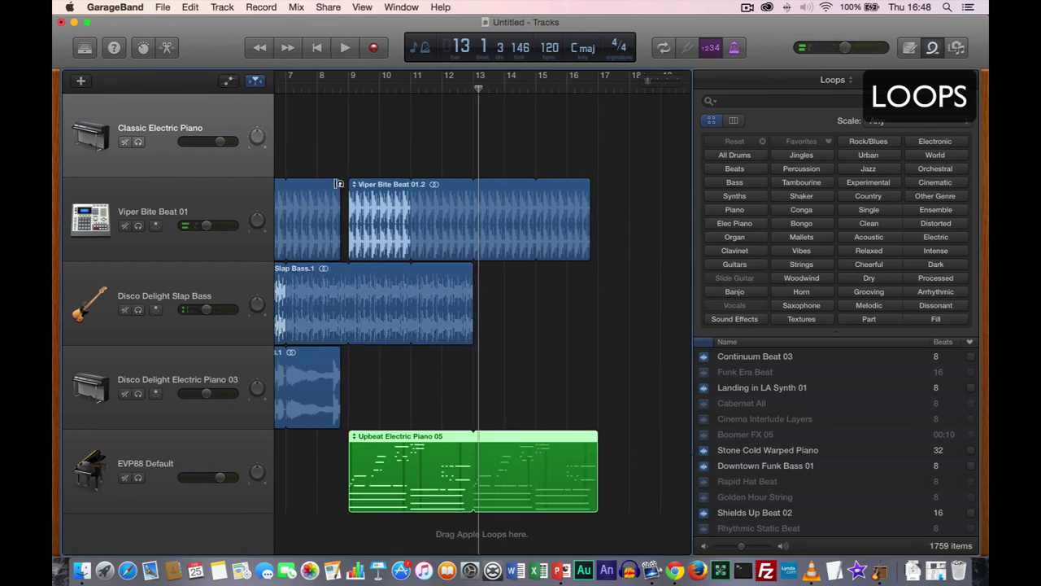
drag(338, 183, 340, 184)
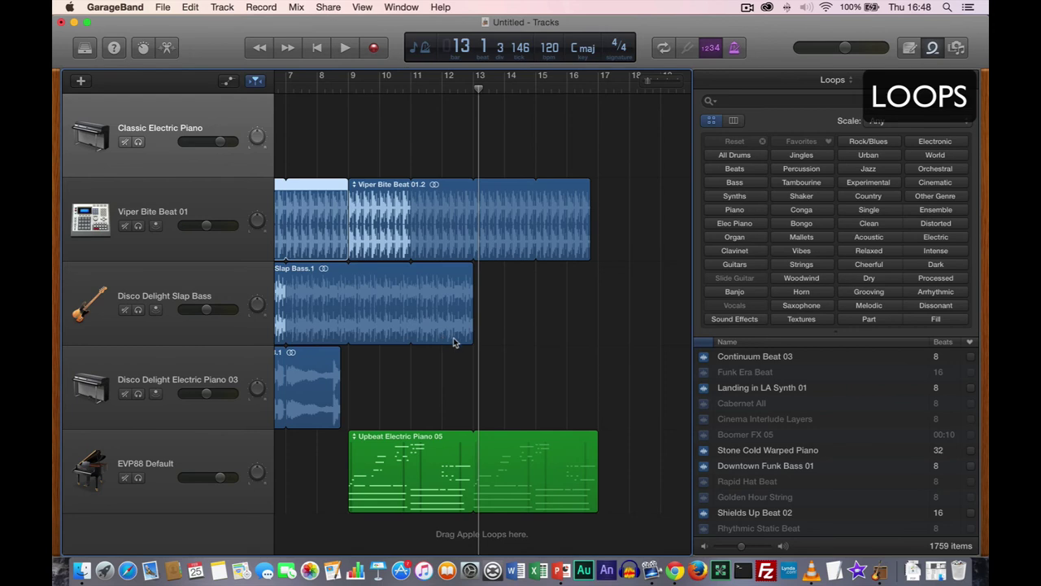
- Move the playhead back to around bar 8 and play the transition into bar 9
scroll(527, 374, left, 2)
drag(502, 89, 342, 89)
key(space)
scroll(363, 98, left, 2)
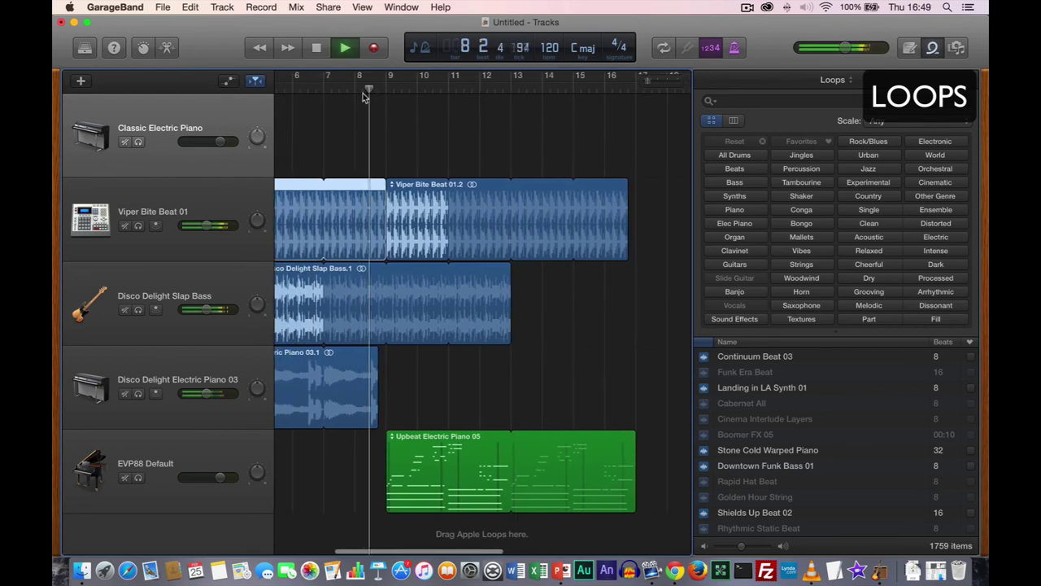
- Extend the looped Disco Delight Electric Piano 03 region to 9 1 1 1 and replay the transition from bar 7
scroll(363, 96, left, 2)
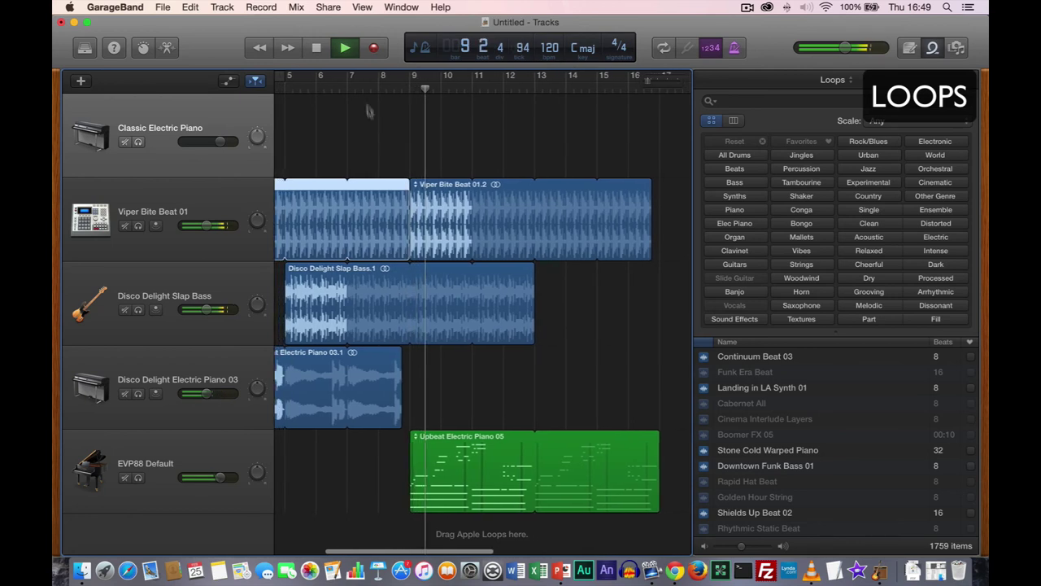
click(404, 354)
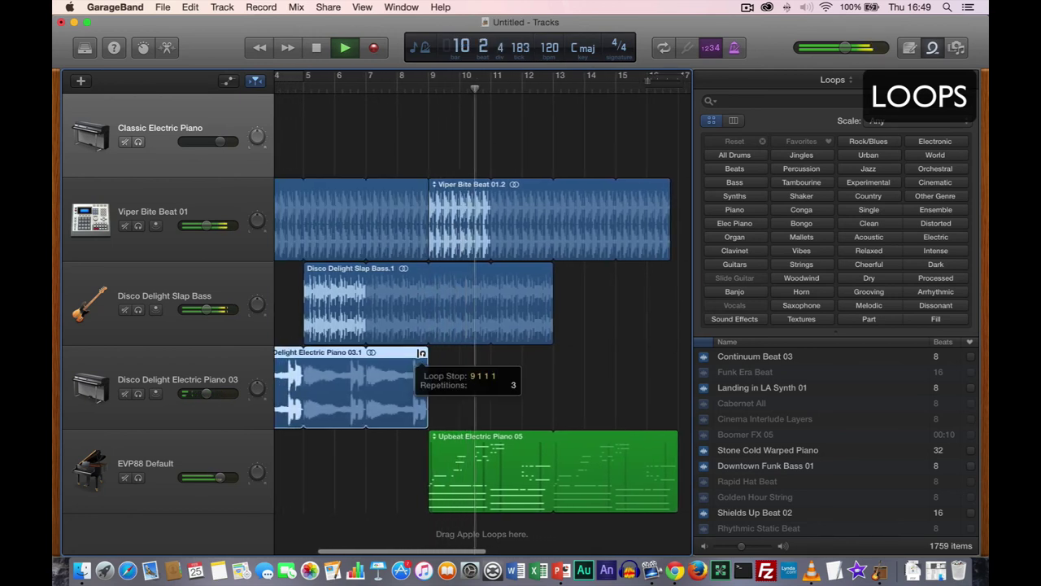
click(358, 87)
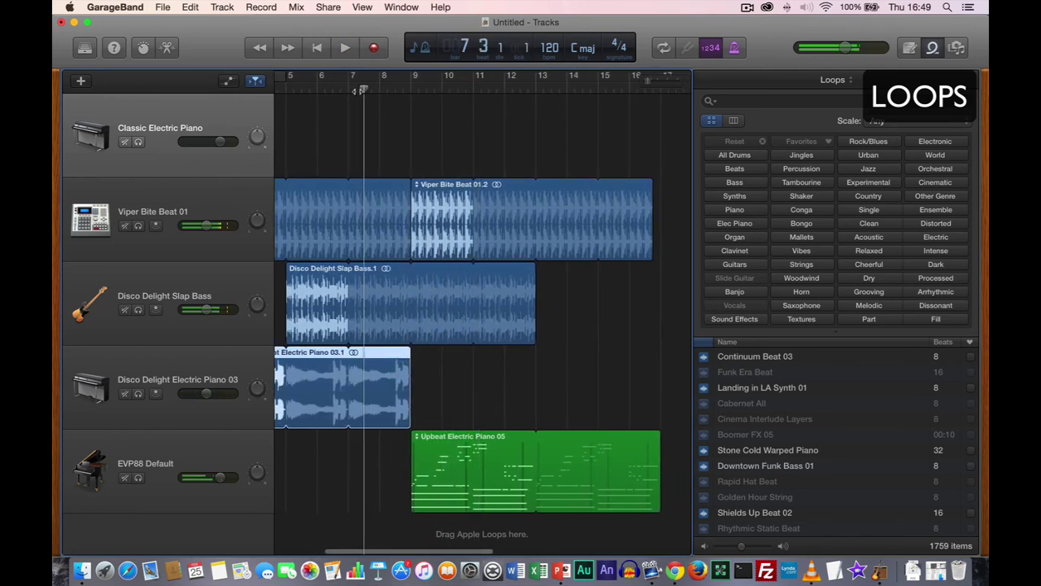
scroll(359, 91, left, 2)
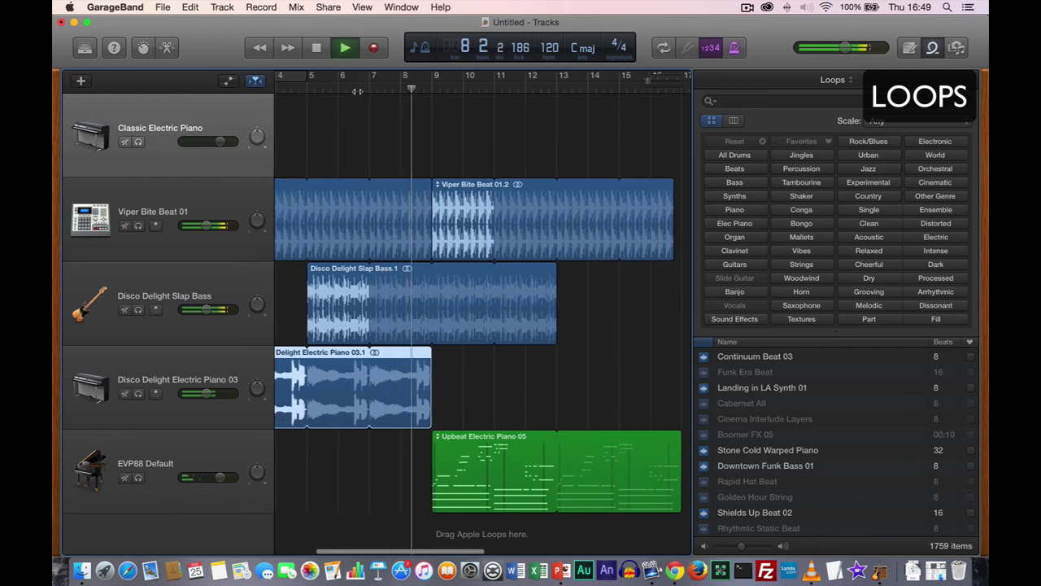
scroll(358, 93, left, 1)
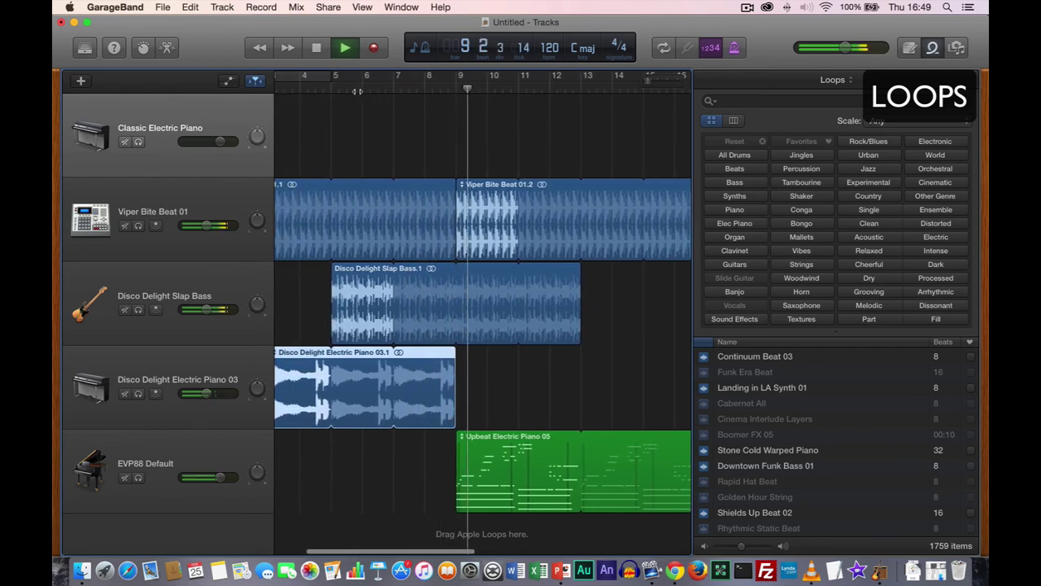
scroll(370, 104, right, 12)
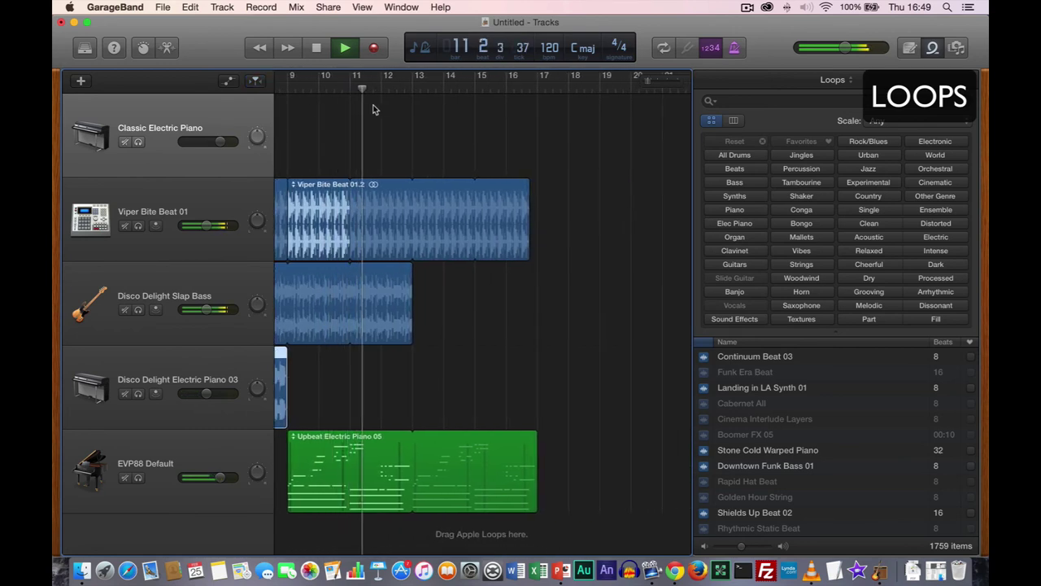
- Loop the Upbeat Electric Piano 05 region out to bar 21 and play the arrangement through to its end
drag(536, 436, 657, 437)
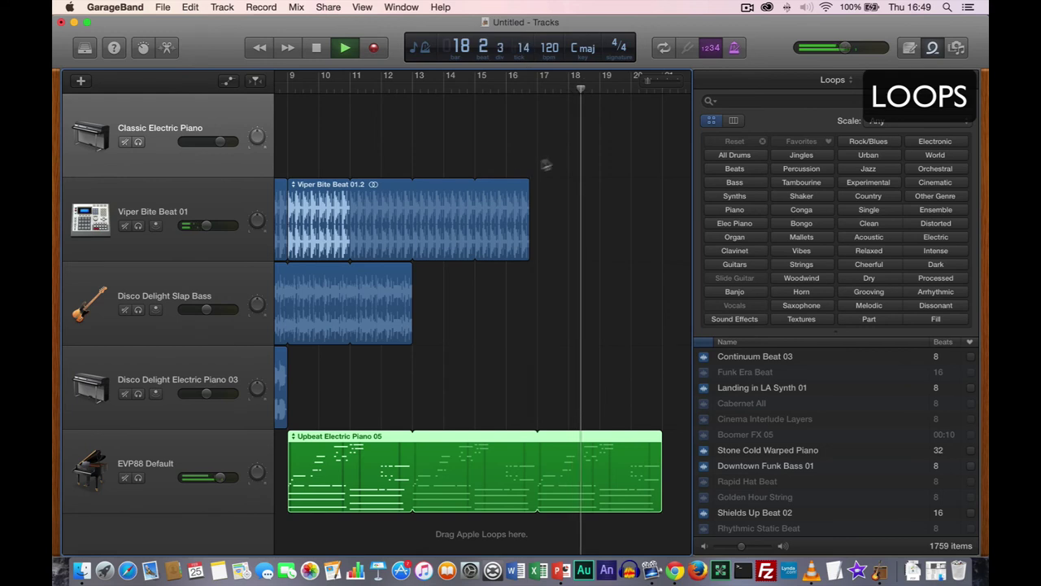
key(super+Left)
key(super+Left)
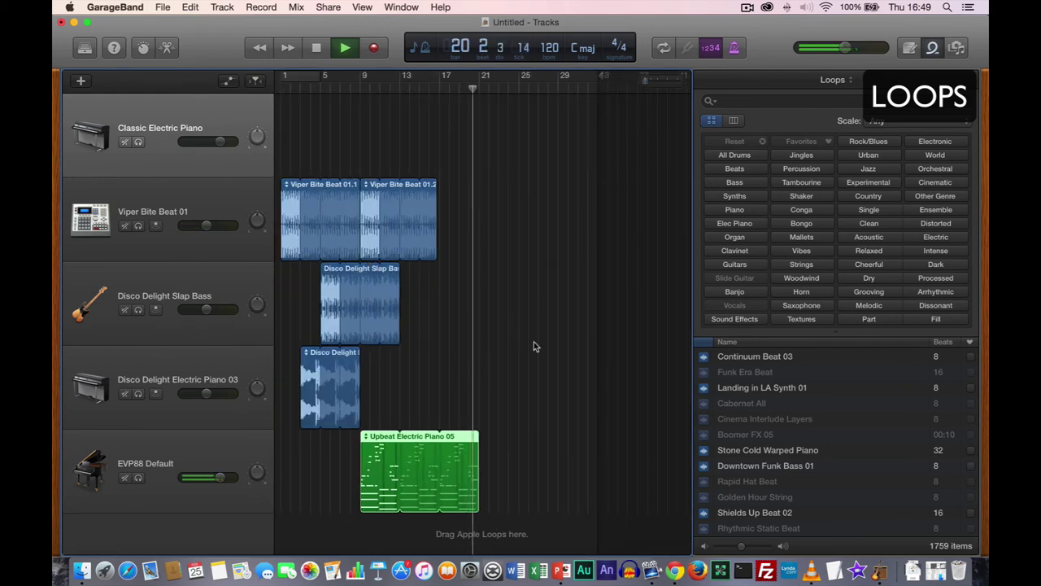
key(space)
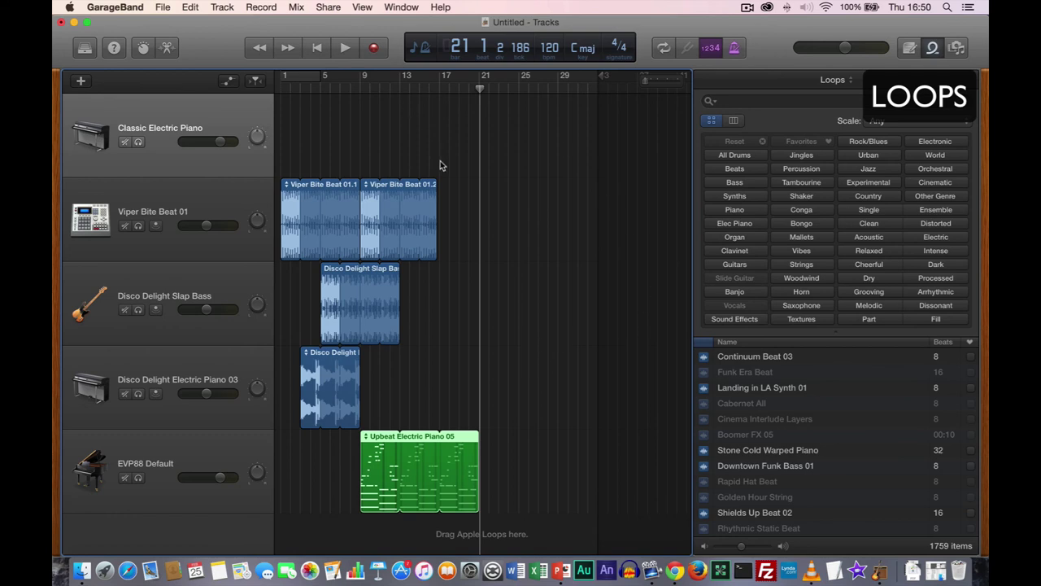
- Switch the project display and ruler from Beats & Project to Time, comparing both modes
click(414, 49)
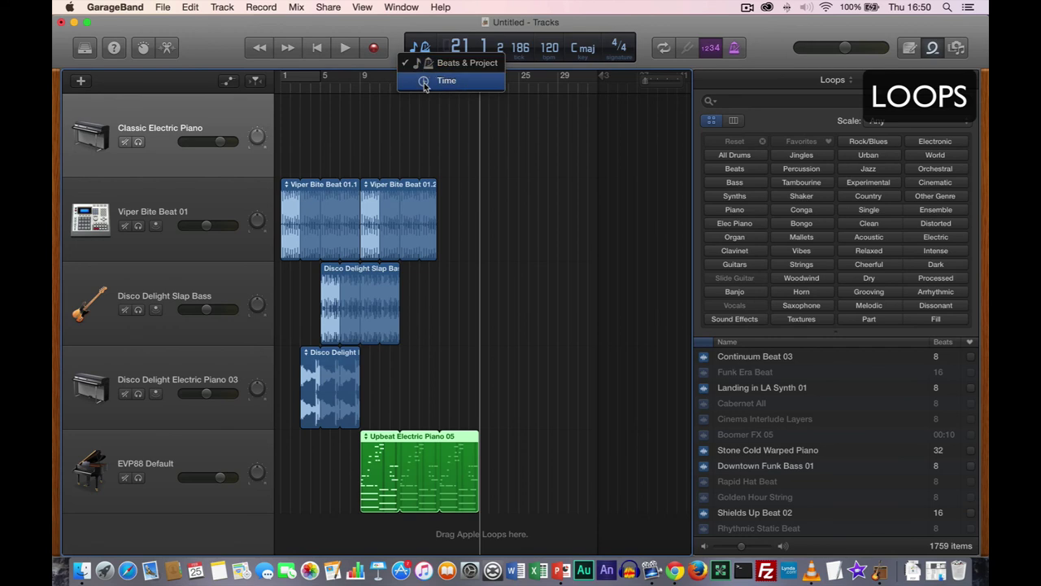
click(424, 82)
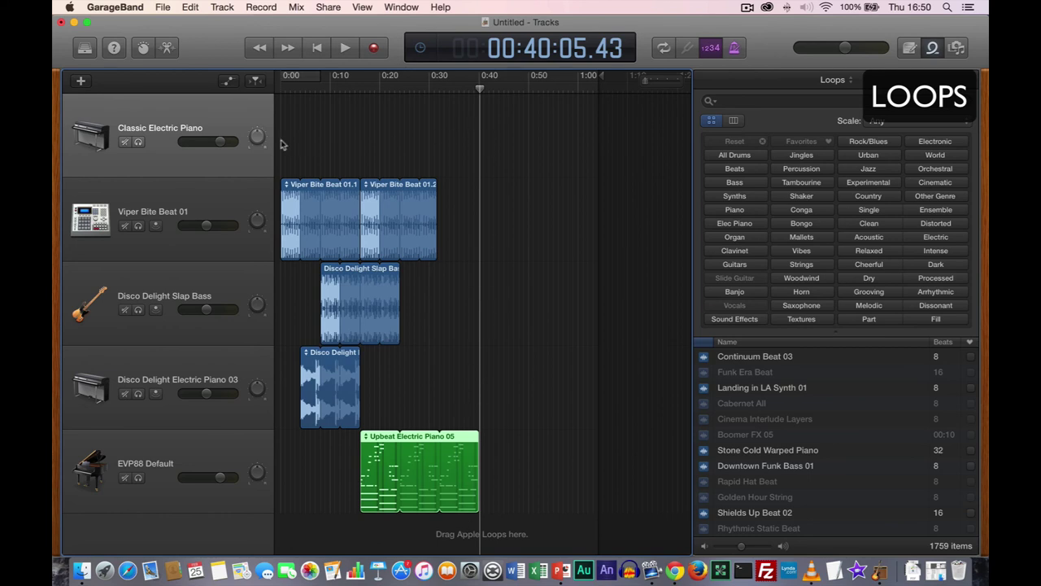
click(422, 49)
click(439, 42)
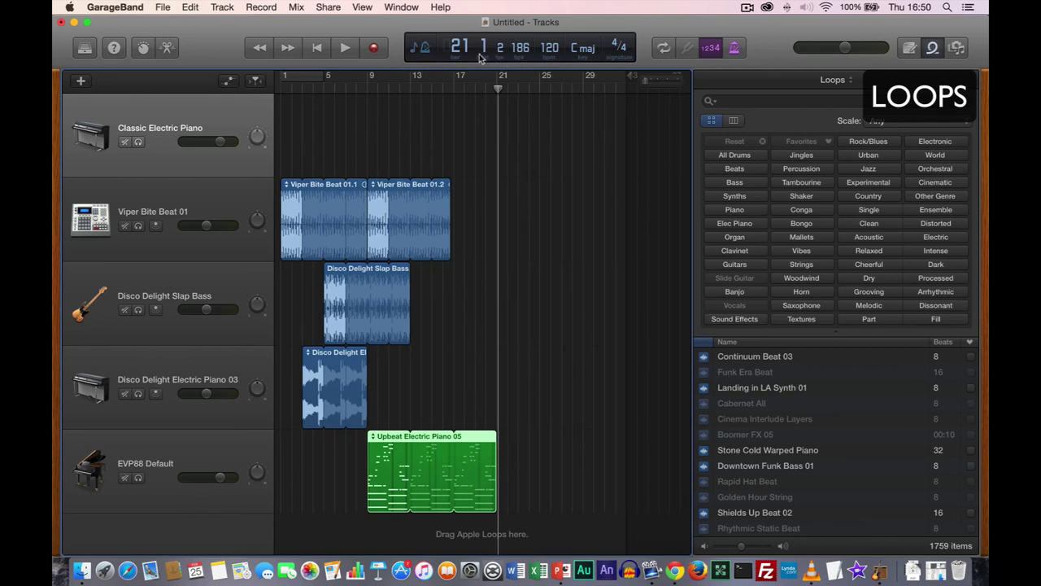
click(420, 49)
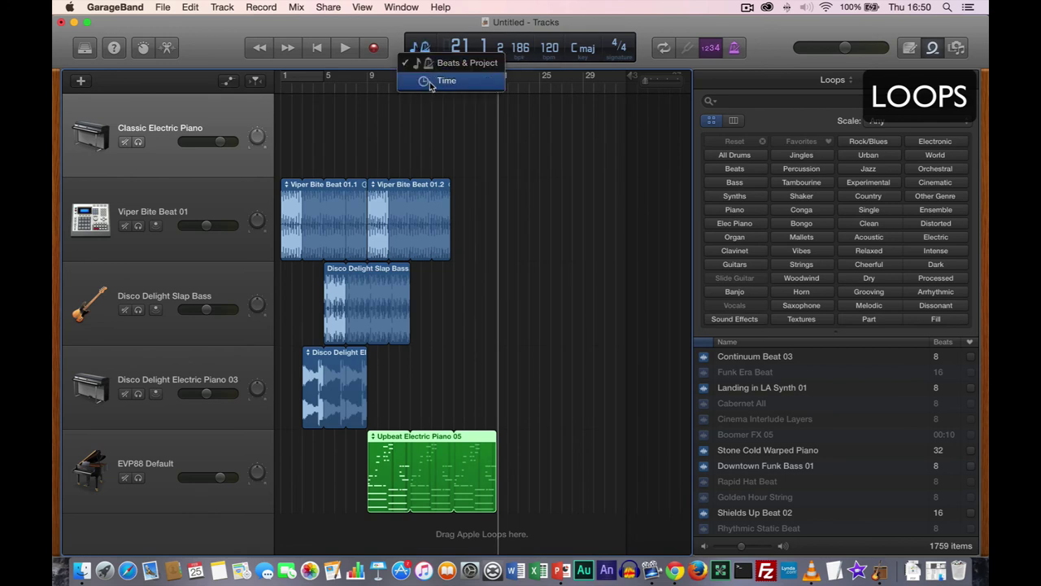
click(446, 81)
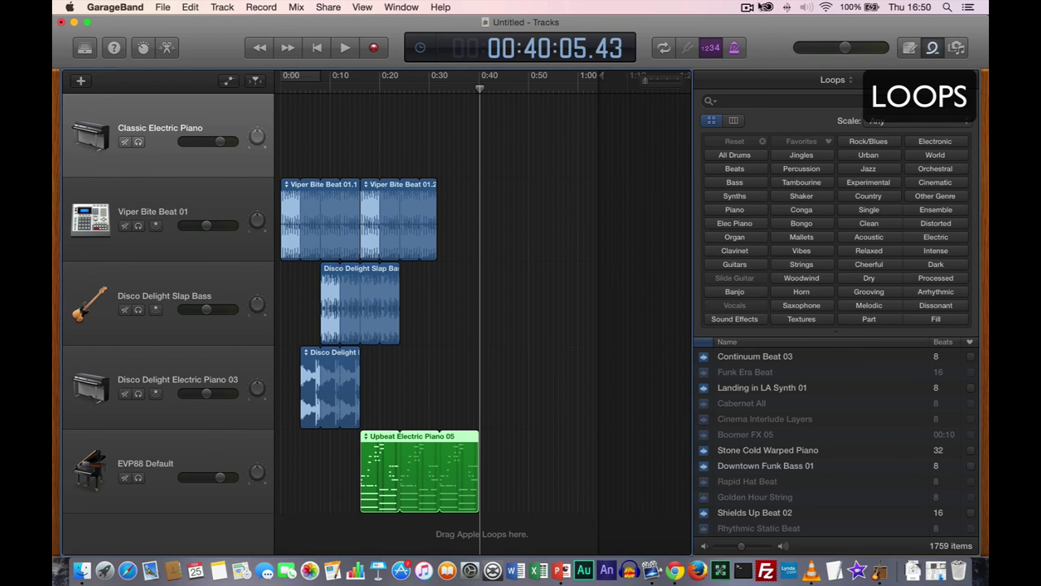
click(747, 7)
click(756, 36)
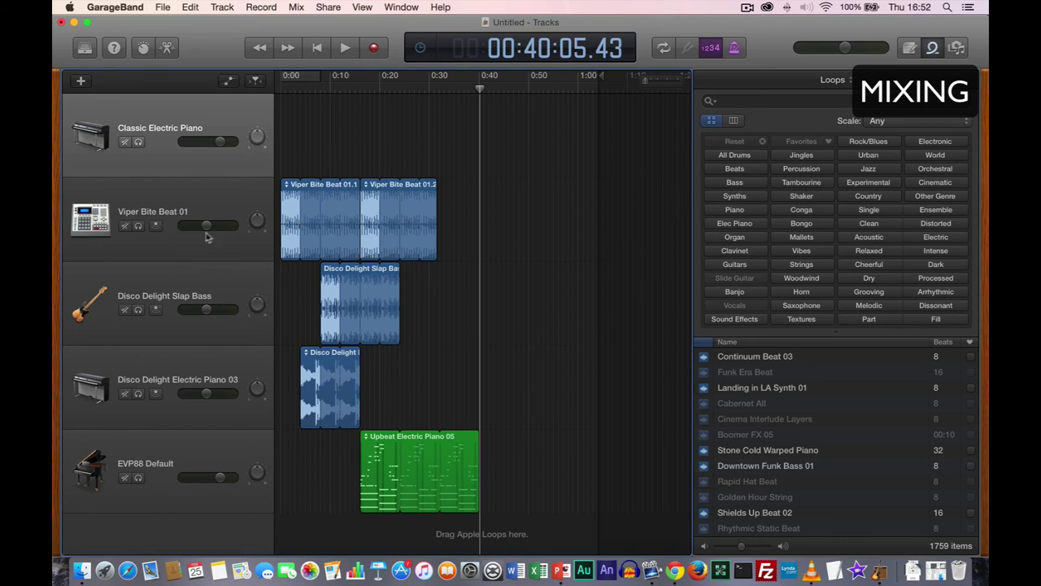
- Lower the volume of all five tracks to near minimum and delete the empty Classic Electric Piano track
drag(206, 225, 187, 226)
drag(207, 314, 183, 314)
drag(206, 394, 182, 394)
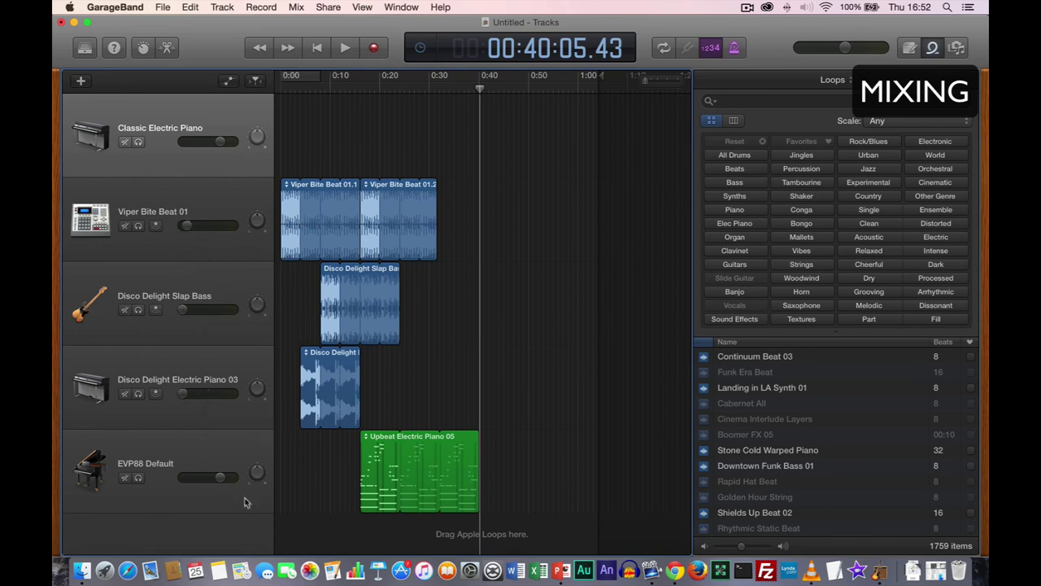
drag(218, 479, 184, 478)
drag(218, 144, 183, 143)
click(222, 6)
click(244, 69)
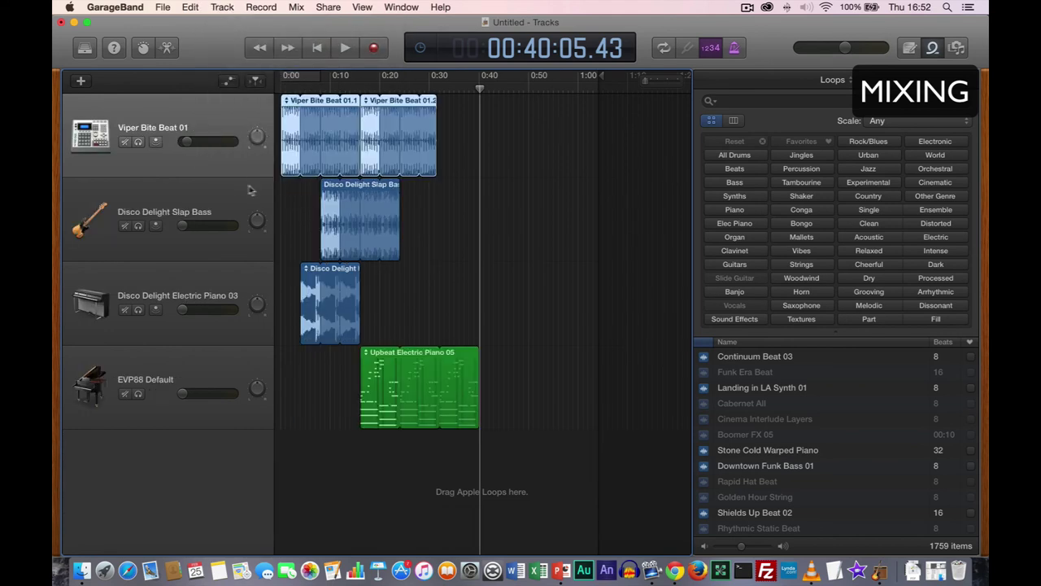
- Set the Viper Bite Beat 01 volume to -5.1 dB and raise the Disco Delight Slap Bass volume slightly below it while playing from the start
drag(186, 143, 195, 142)
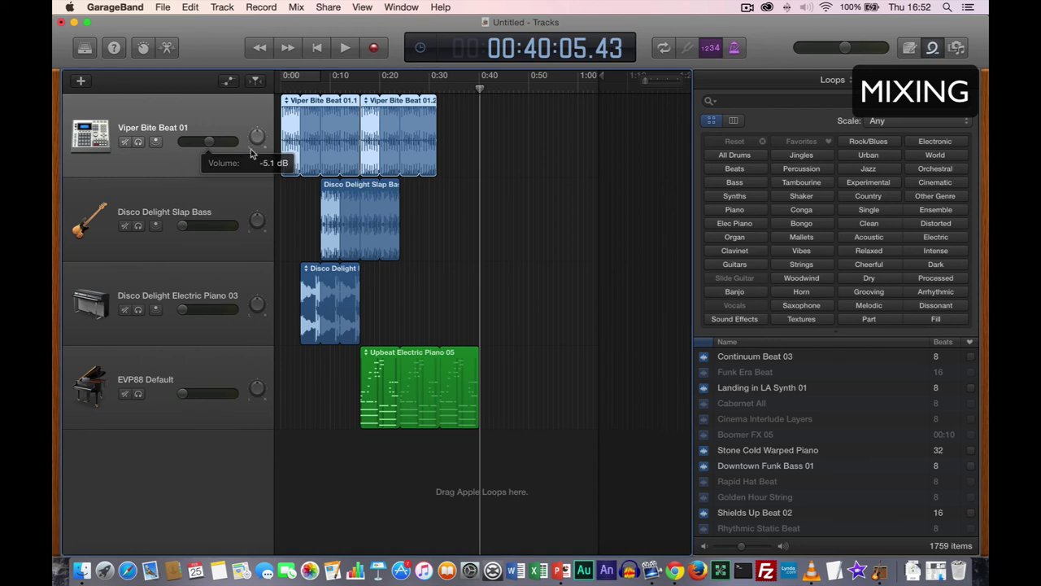
click(317, 48)
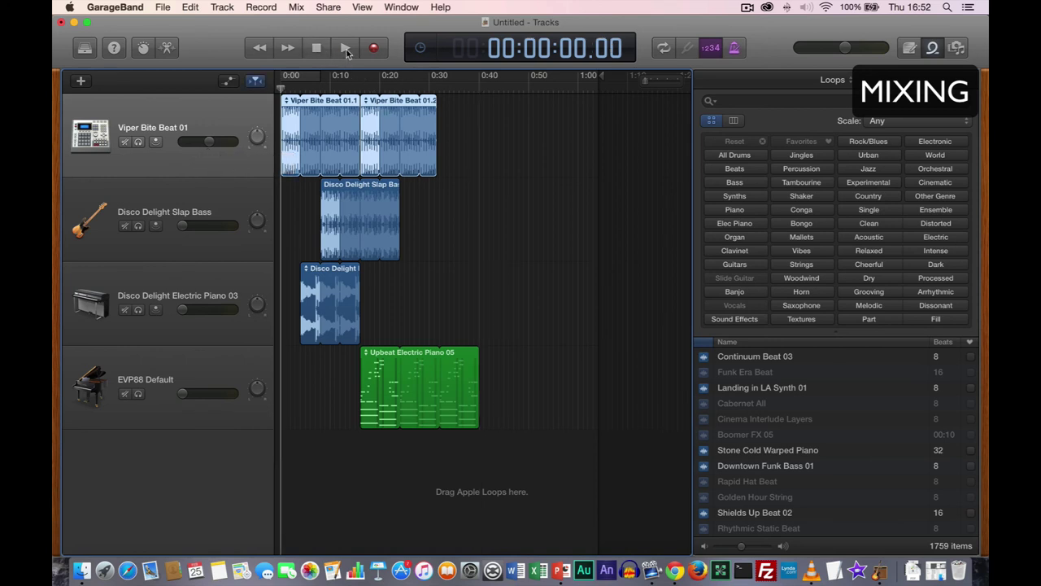
click(345, 49)
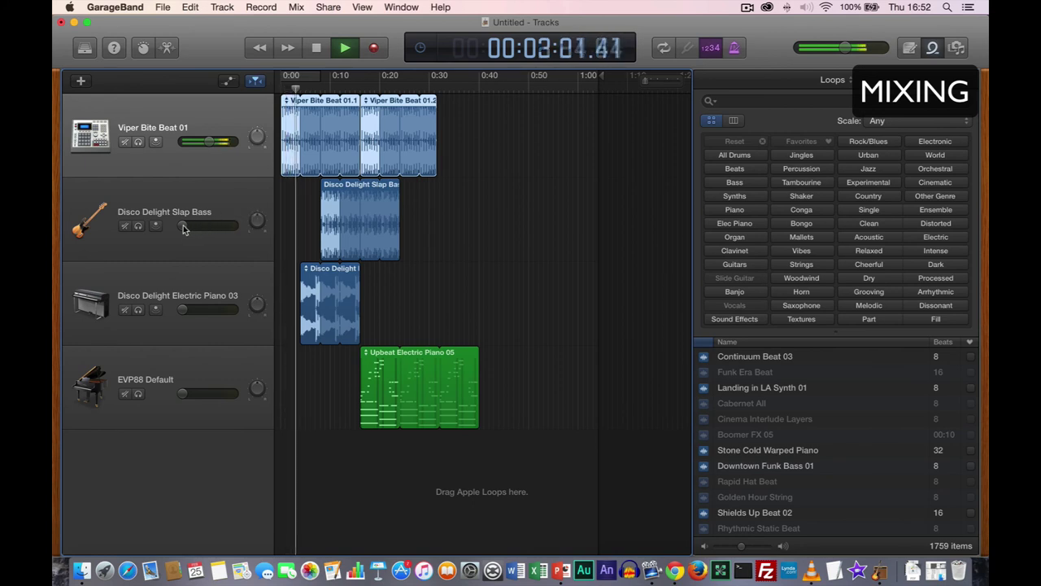
drag(184, 228, 203, 227)
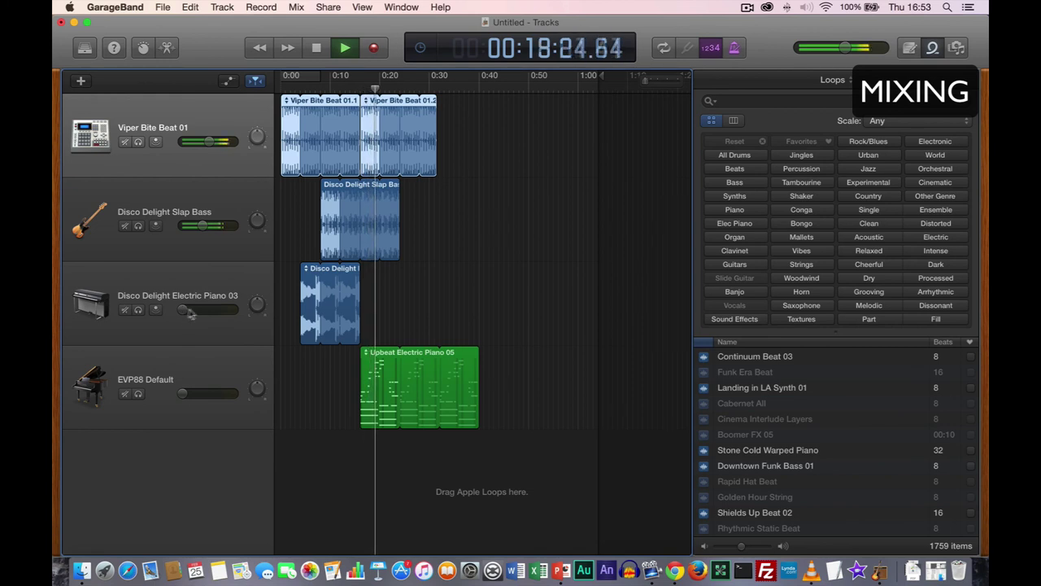
click(346, 49)
click(318, 50)
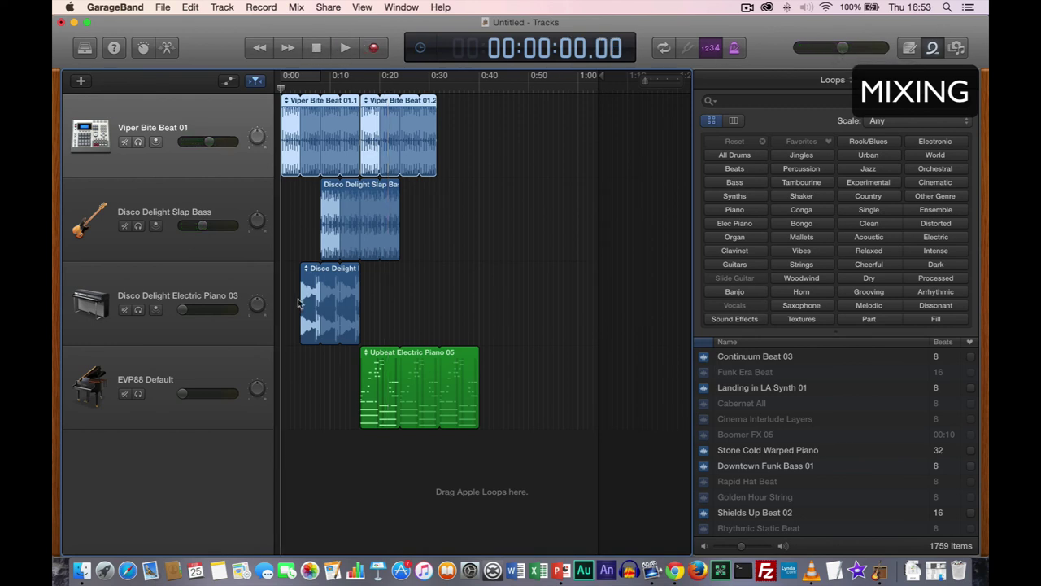
- Play from about two seconds in, raise the Disco Delight Electric Piano 03 volume near the bass level and trim the Slap Bass volume slightly
drag(281, 88, 290, 88)
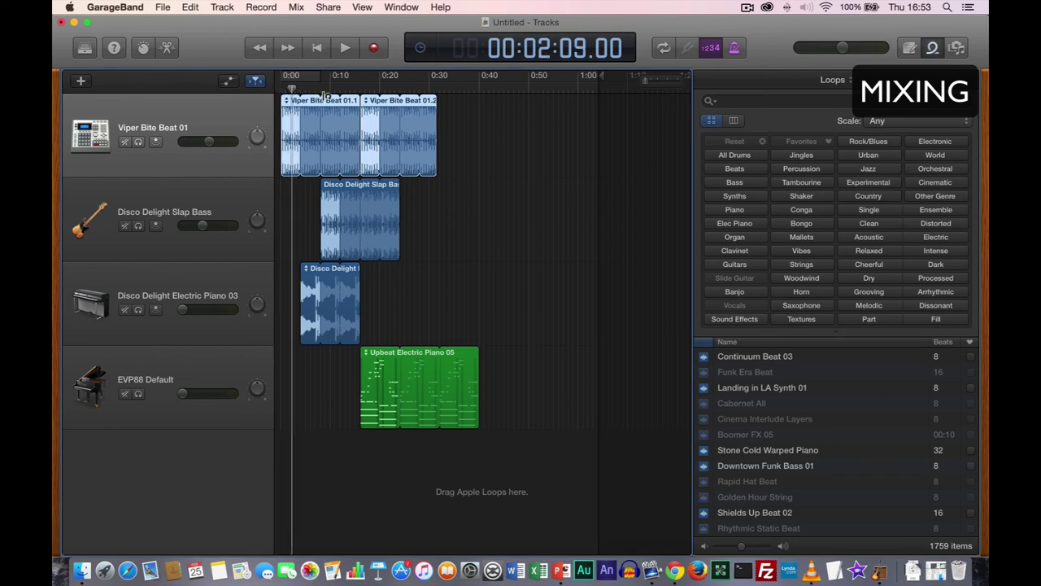
click(345, 47)
drag(183, 310, 204, 309)
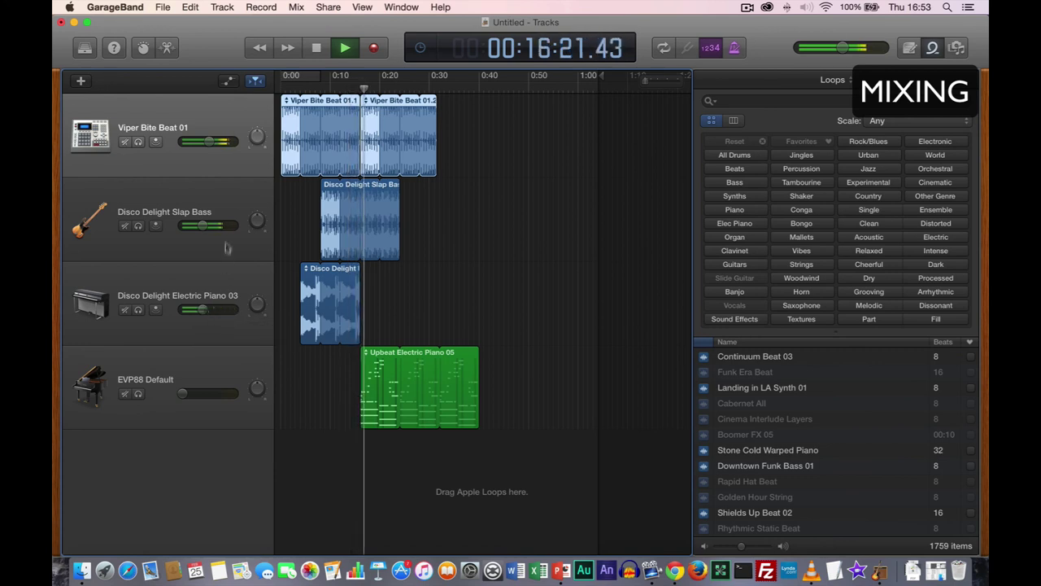
drag(201, 226, 201, 225)
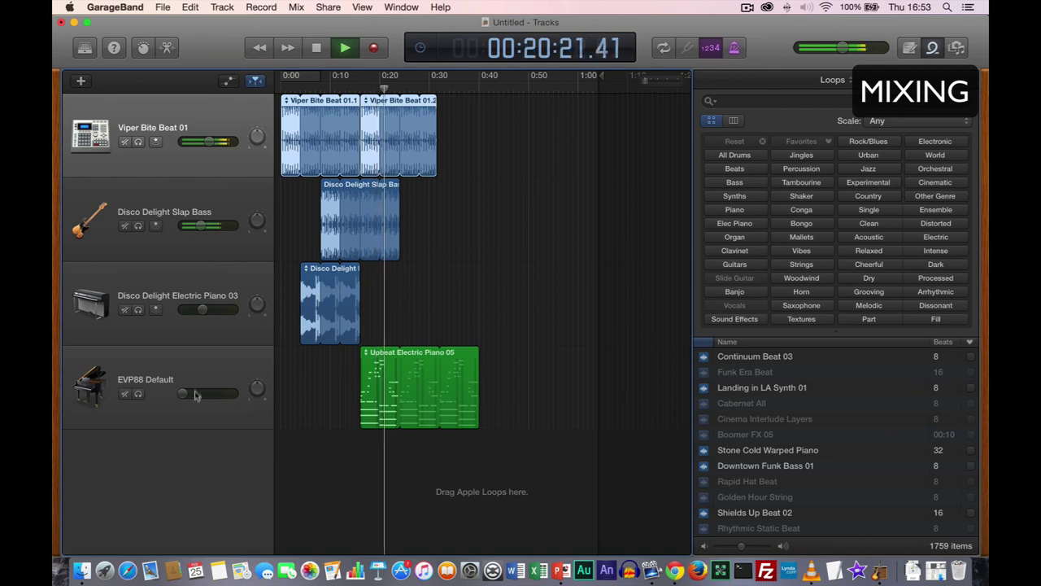
- Raise the EVP88 Default volume slightly above the other tracks during playback, then stop and return to the start
drag(182, 393, 211, 393)
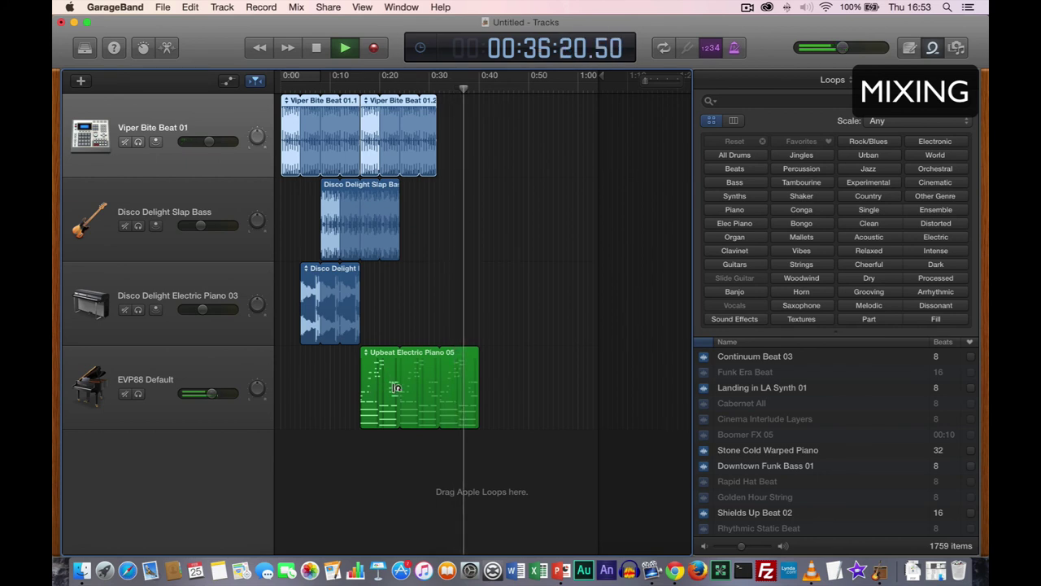
key(space)
click(317, 49)
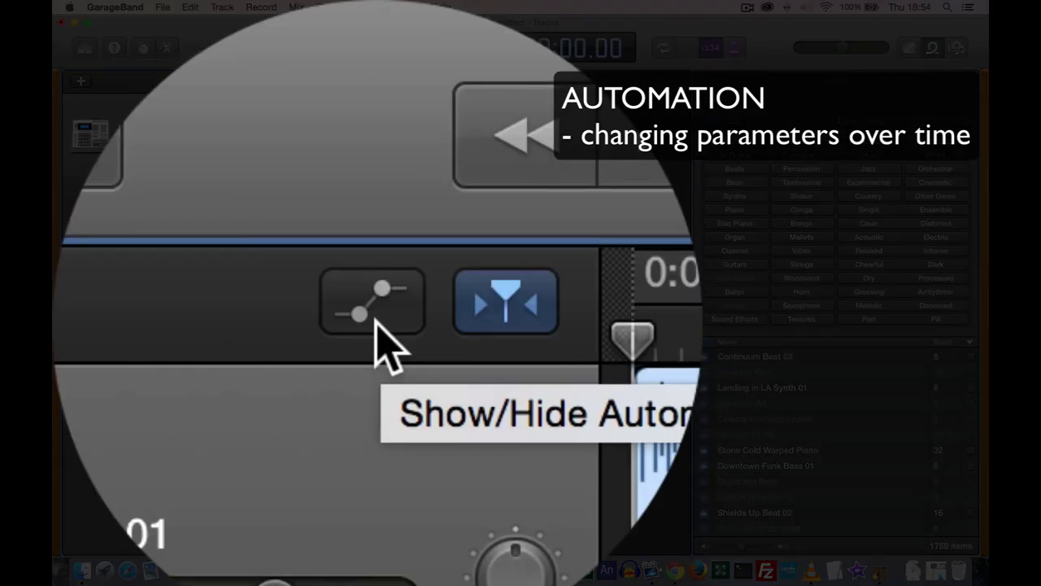
- Show track automation and create a Volume automation line on the Disco Delight Electric Piano 03 track
click(375, 320)
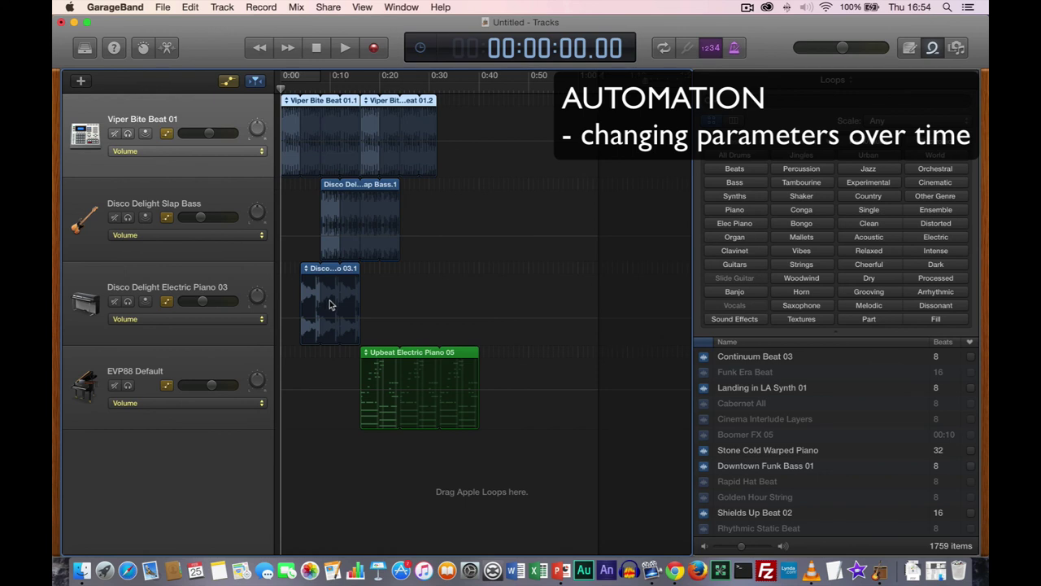
click(166, 302)
click(166, 302)
click(316, 307)
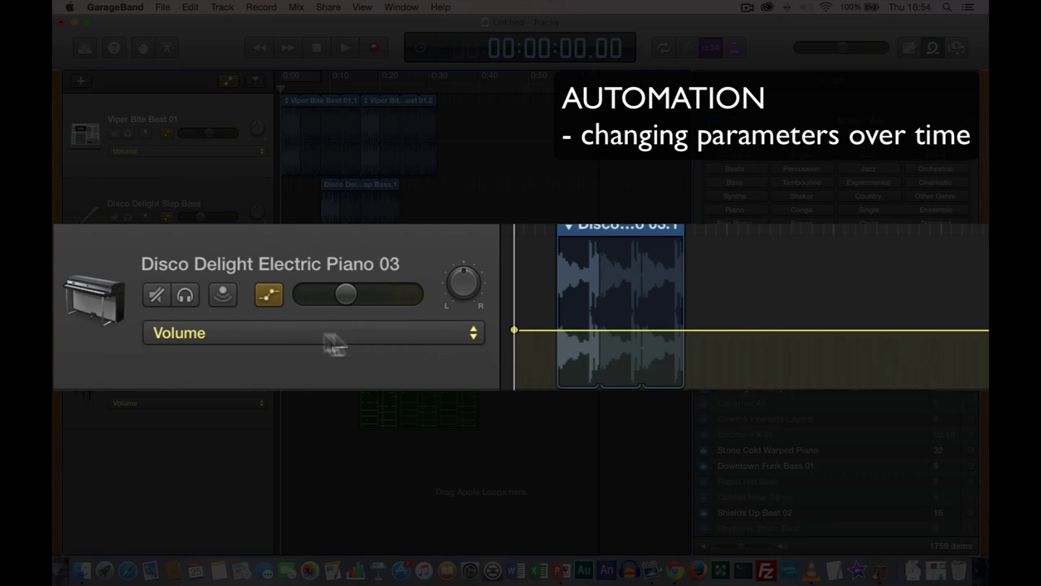
- Fade in the Disco Delight Electric Piano 03 volume from minimum at the start to its set level at about 0:07, and play it
click(555, 331)
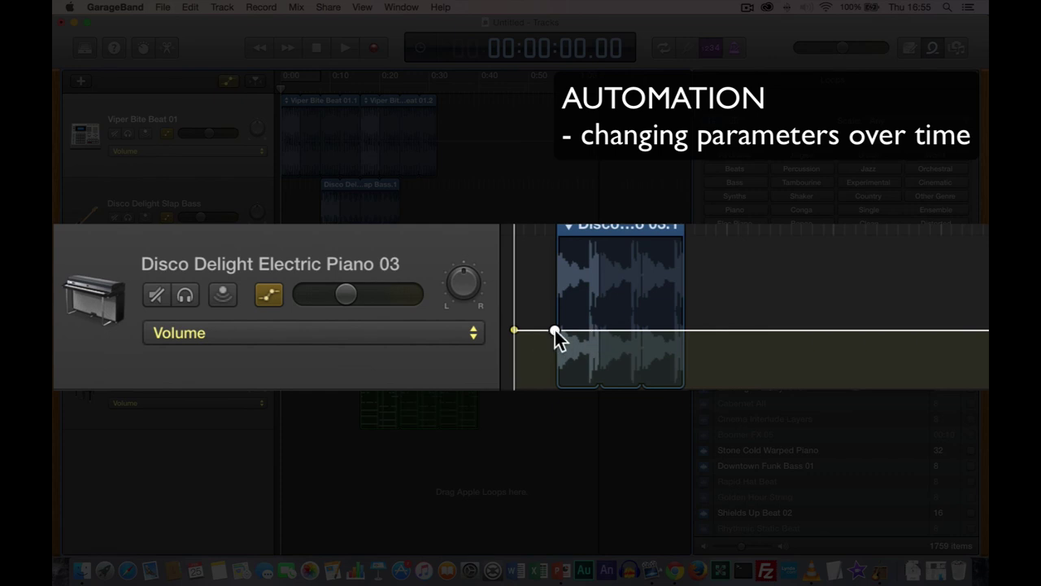
drag(554, 331, 591, 330)
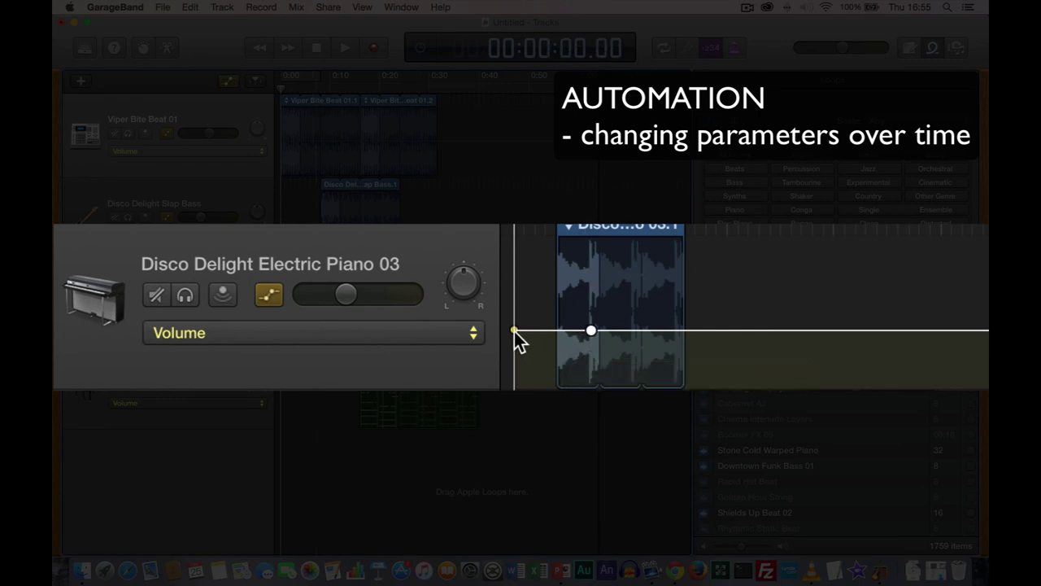
drag(513, 330, 513, 385)
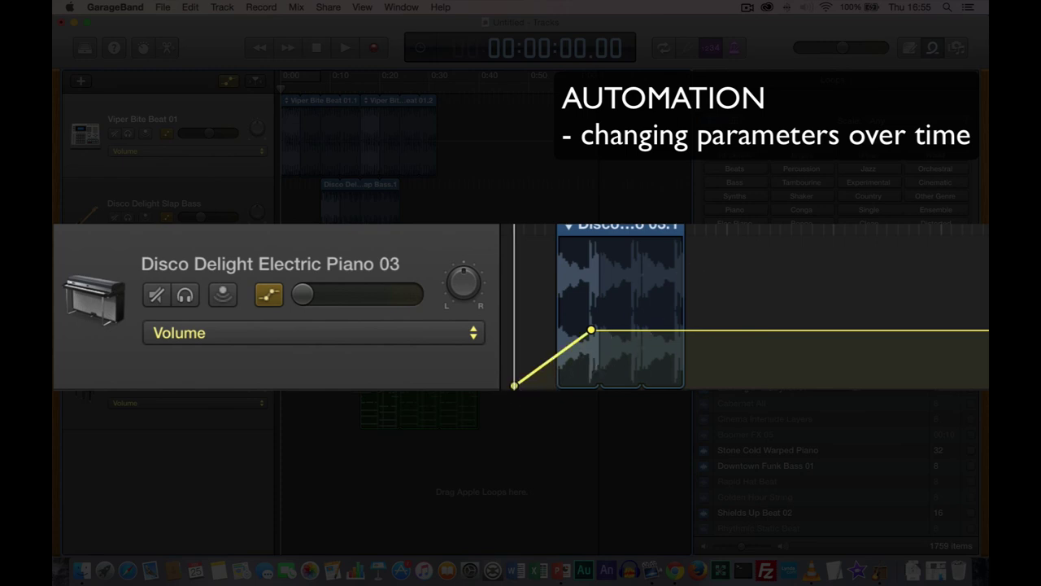
click(344, 48)
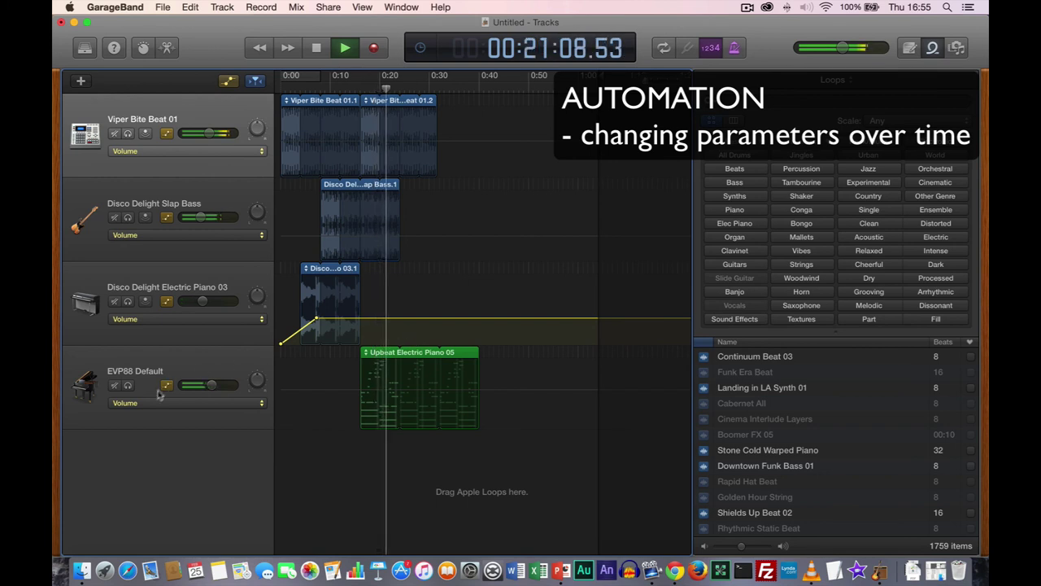
- Add Volume automation to the EVP88 Default track that fades down to minimum just past the end of the Upbeat Electric Piano 05 region
click(342, 419)
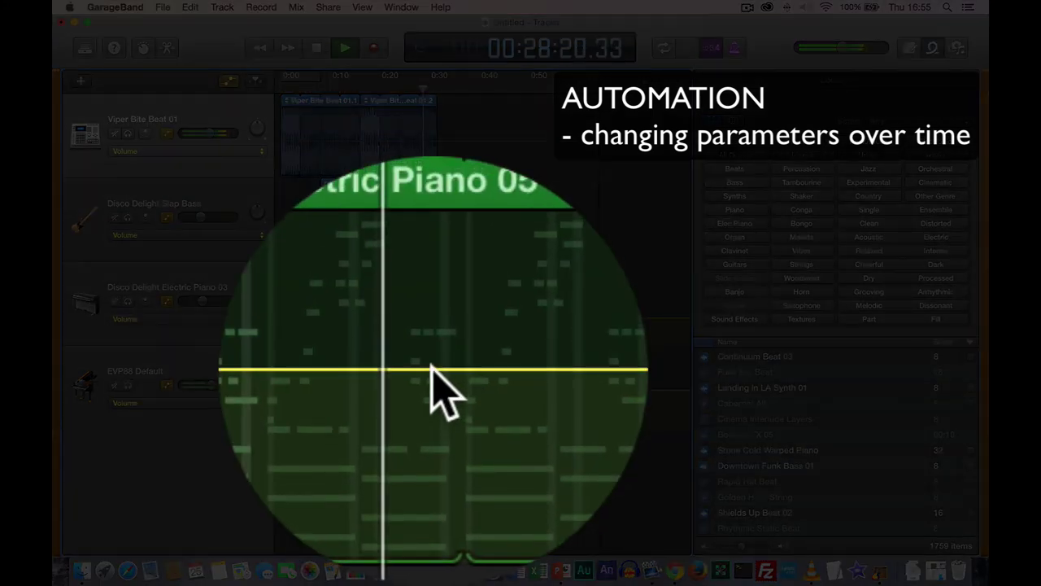
click(431, 370)
drag(468, 372, 488, 349)
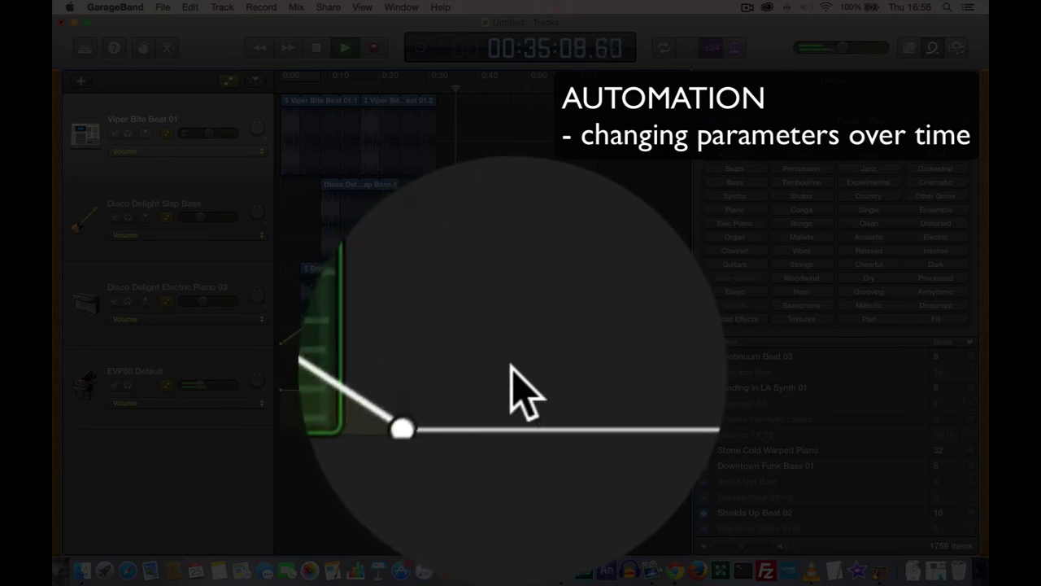
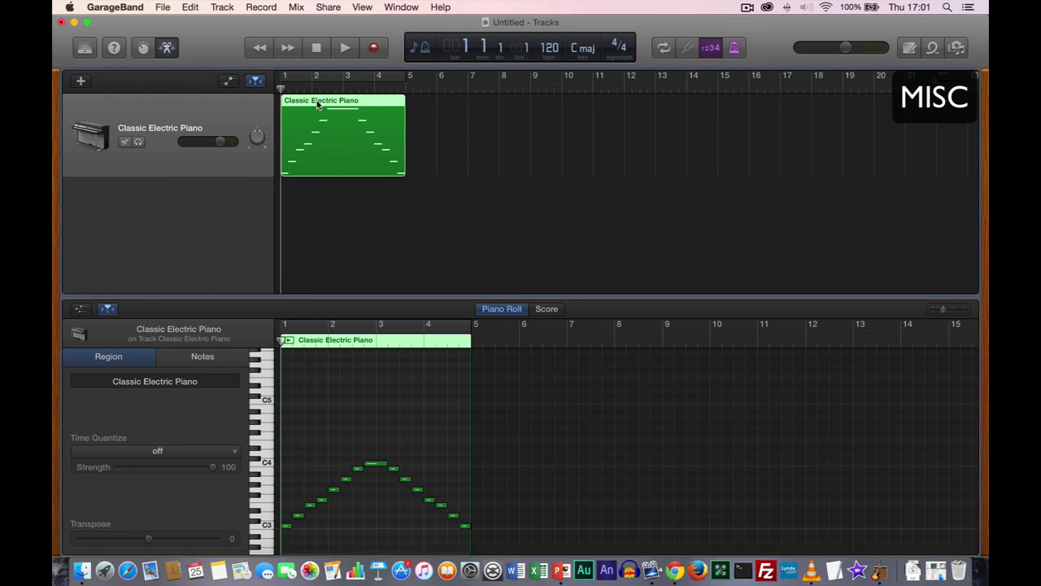
- Duplicate the Classic Electric Piano region so that the copy starts at bar 5, directly after the original
drag(301, 103, 422, 103)
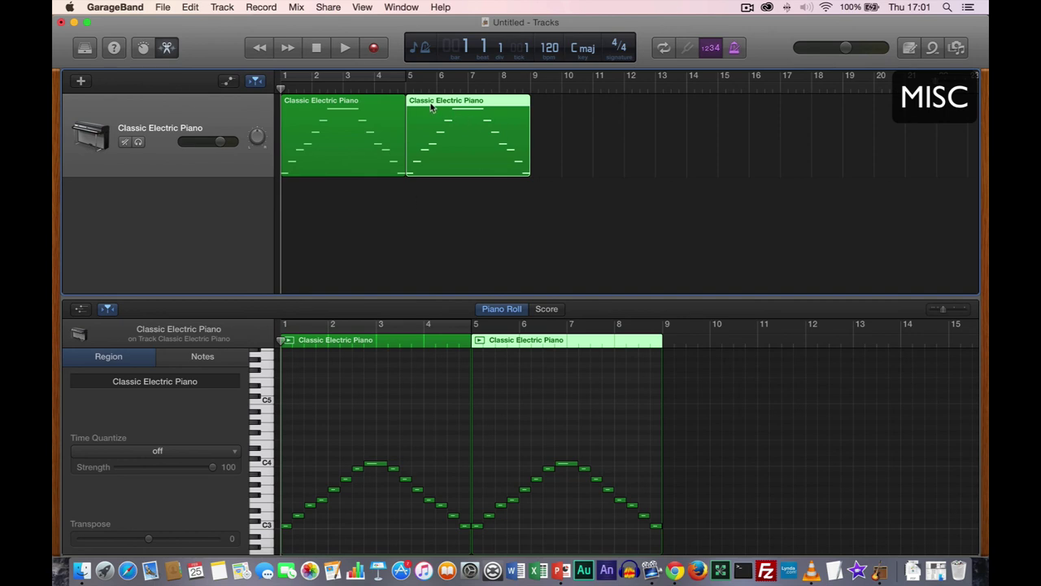
- Try moving an overlapping third copy to bar 9 and extending the cut-short second region up to it, and undo back to two regions
drag(415, 104, 548, 106)
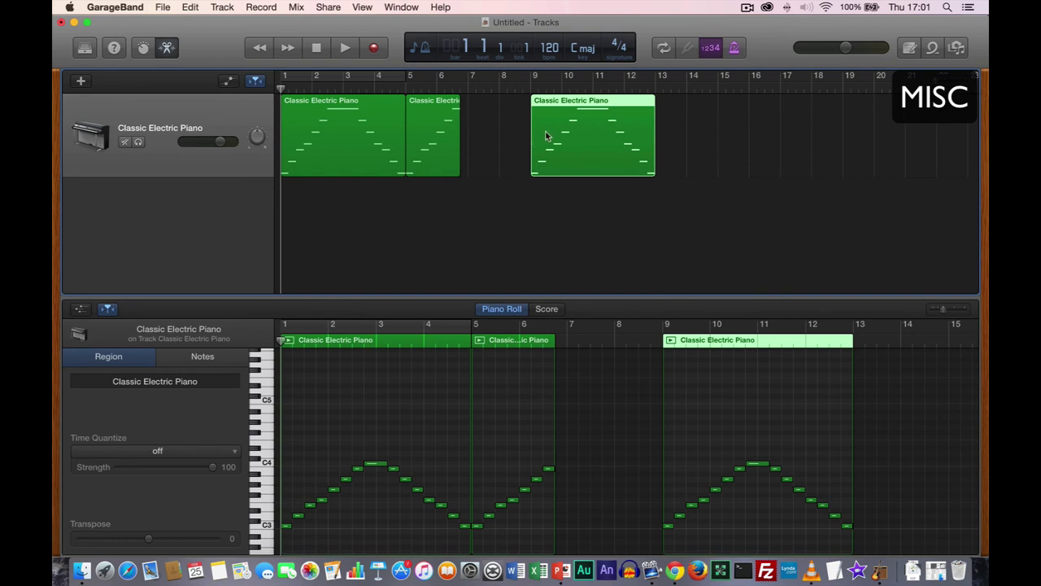
drag(459, 170, 529, 171)
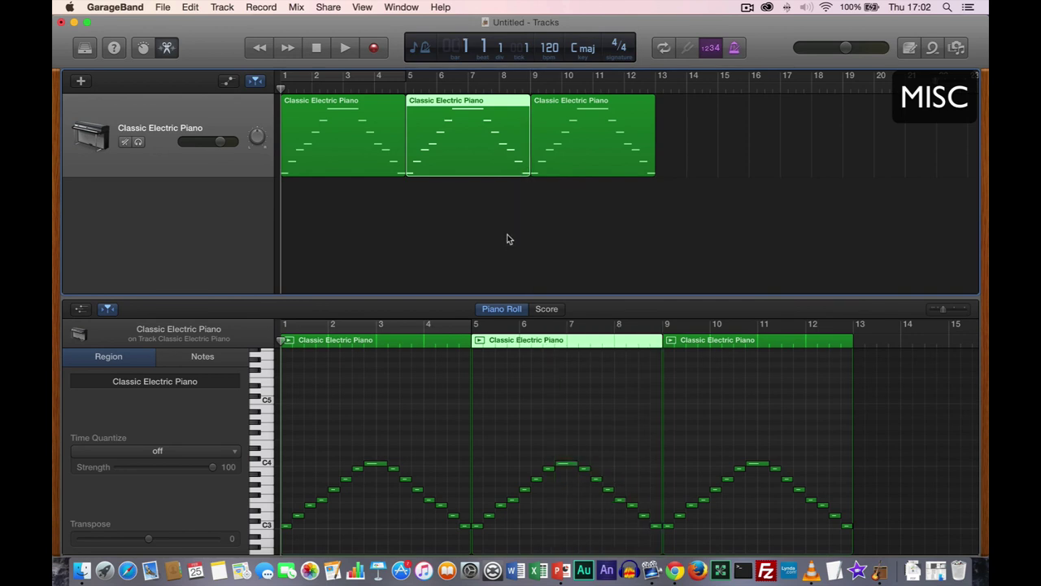
key(super+z)
key(super+z)
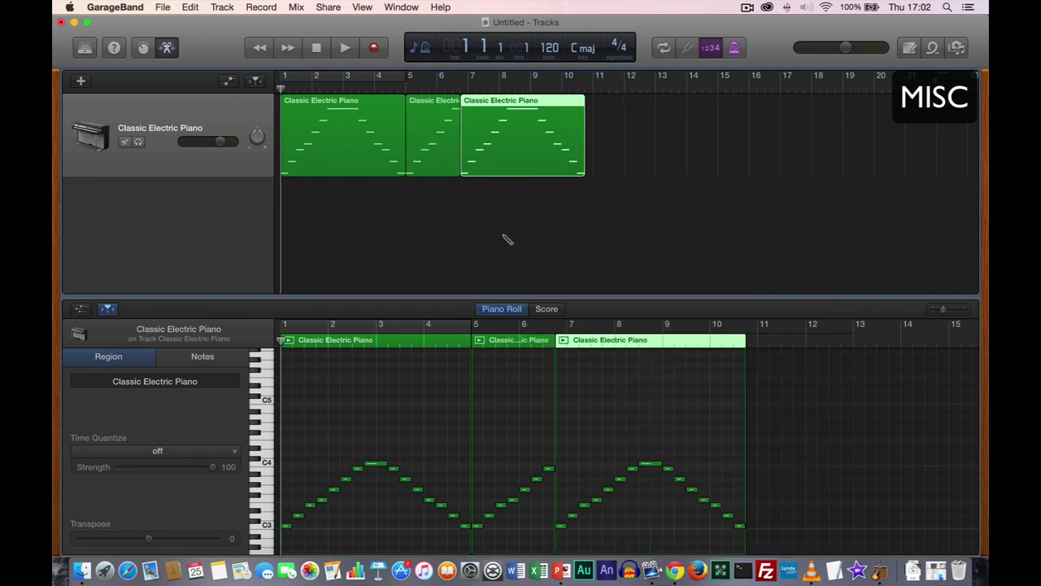
key(super+z)
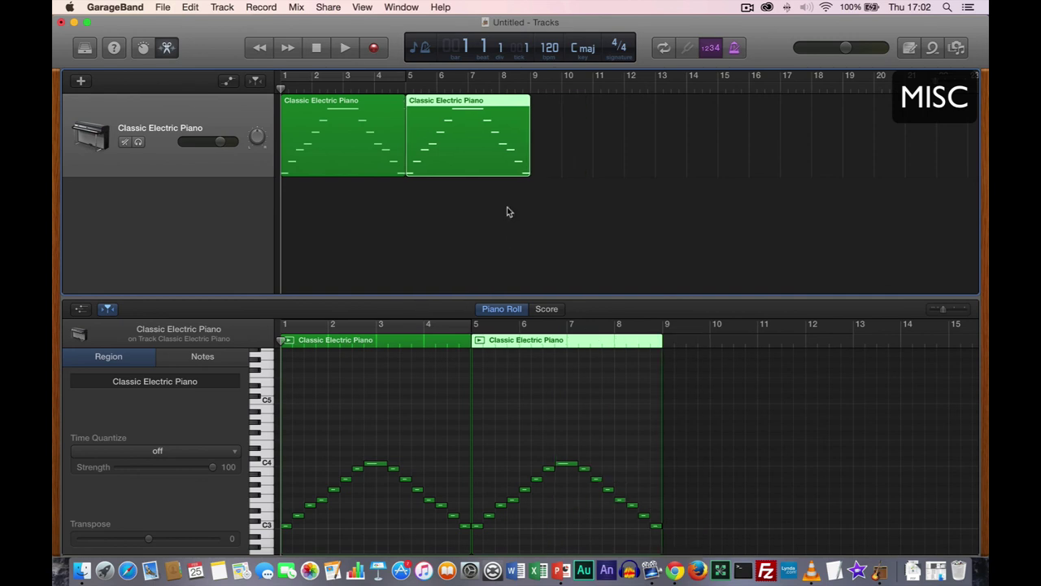
- Place the playhead at bar 7 and split the second Classic Electric Piano region there
click(466, 90)
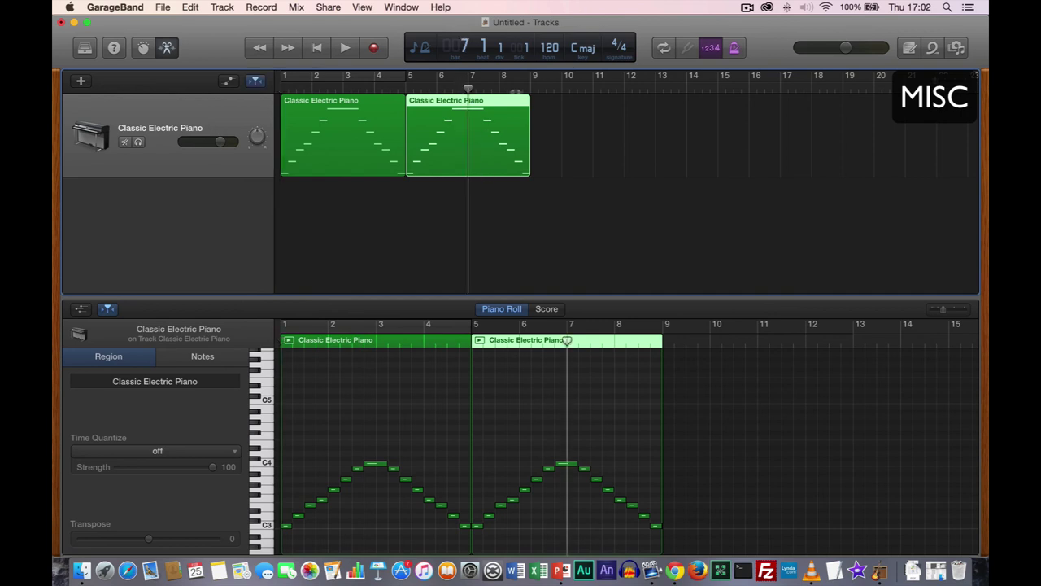
mouse_move(466, 89)
mouse_down()
mouse_move(387, 89)
mouse_move(468, 88)
mouse_up()
click(190, 8)
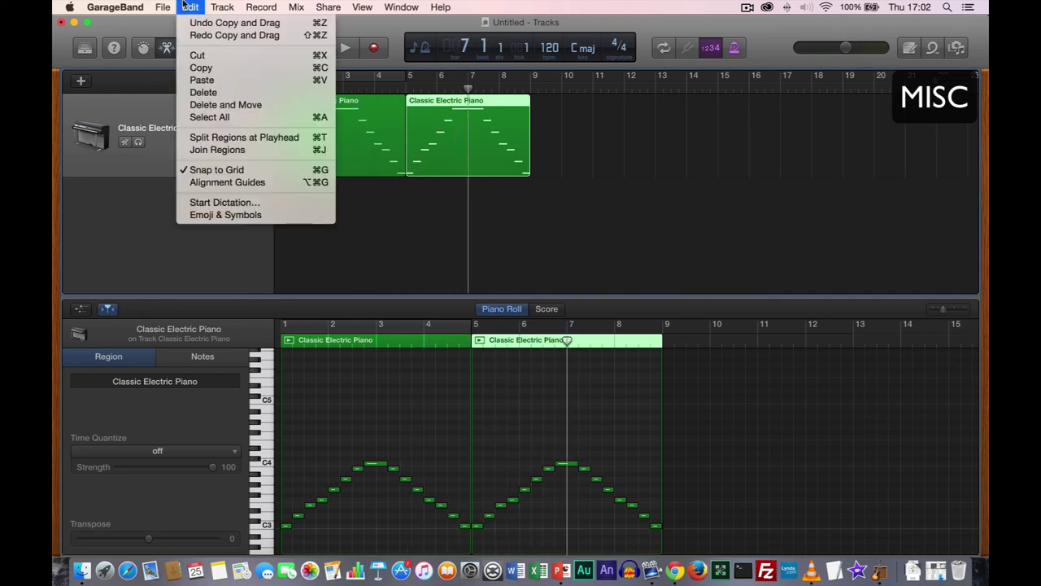
click(240, 139)
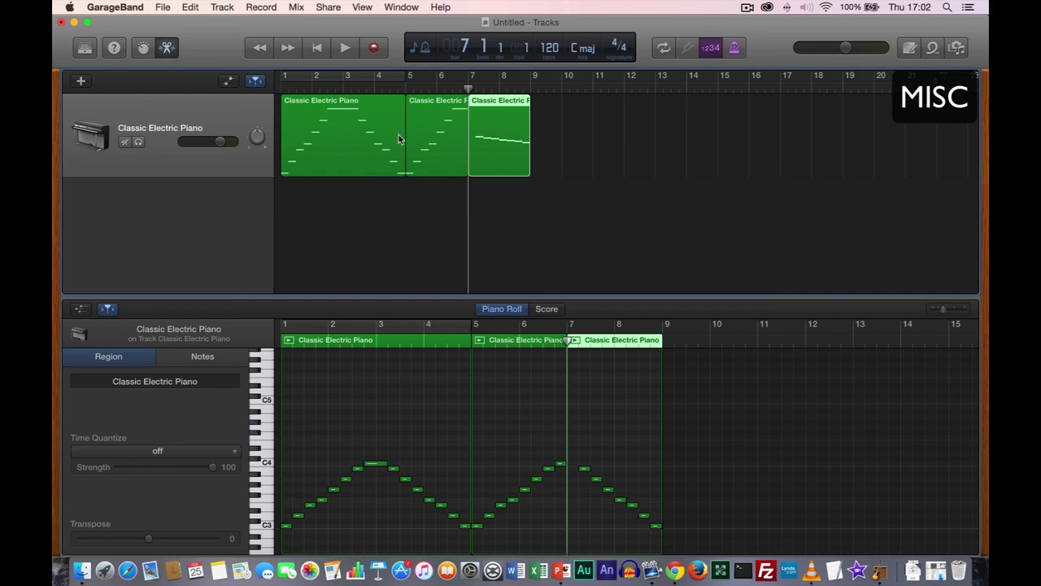
- Try moving the split-off half out to bar 10, and return it to bar 7 against the first half
drag(488, 105, 542, 107)
click(458, 200)
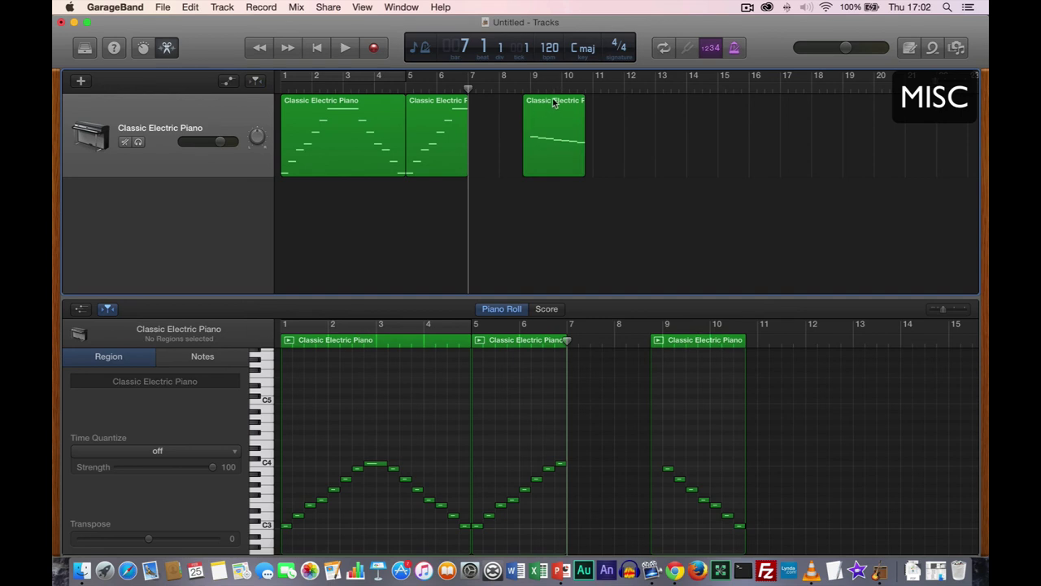
drag(581, 100, 656, 100)
key(super+z)
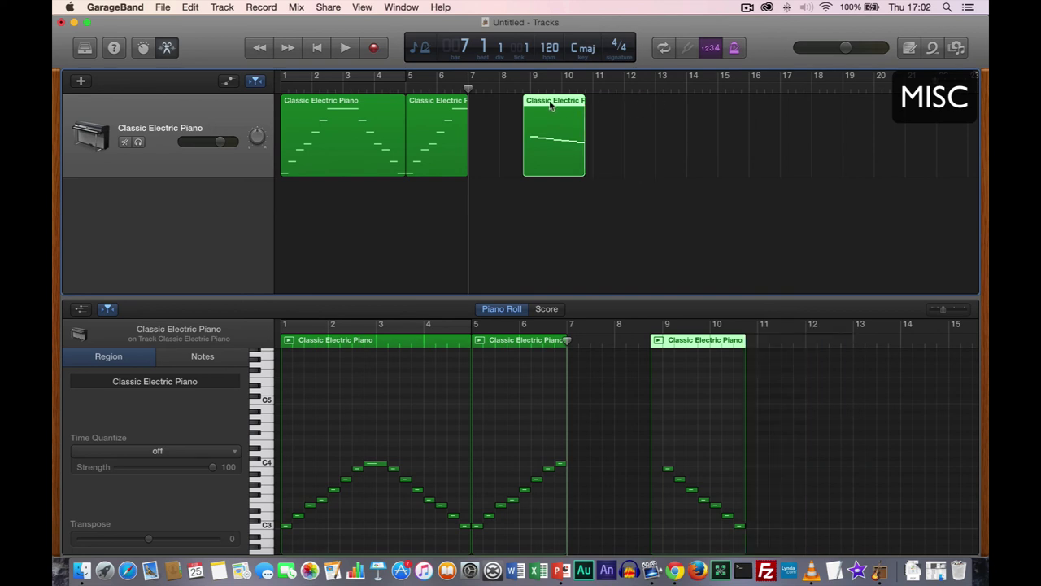
drag(584, 103, 623, 102)
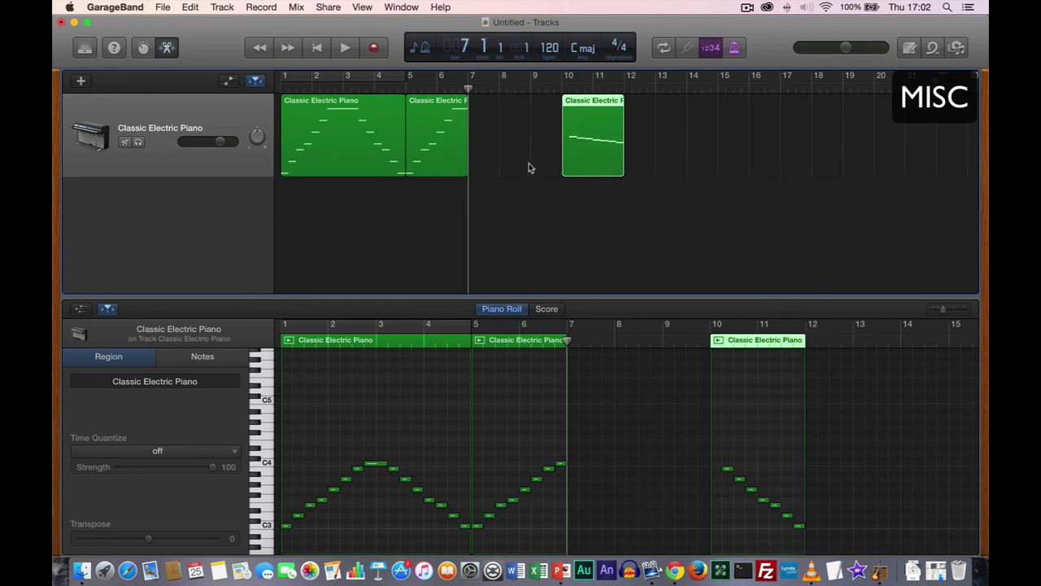
click(527, 173)
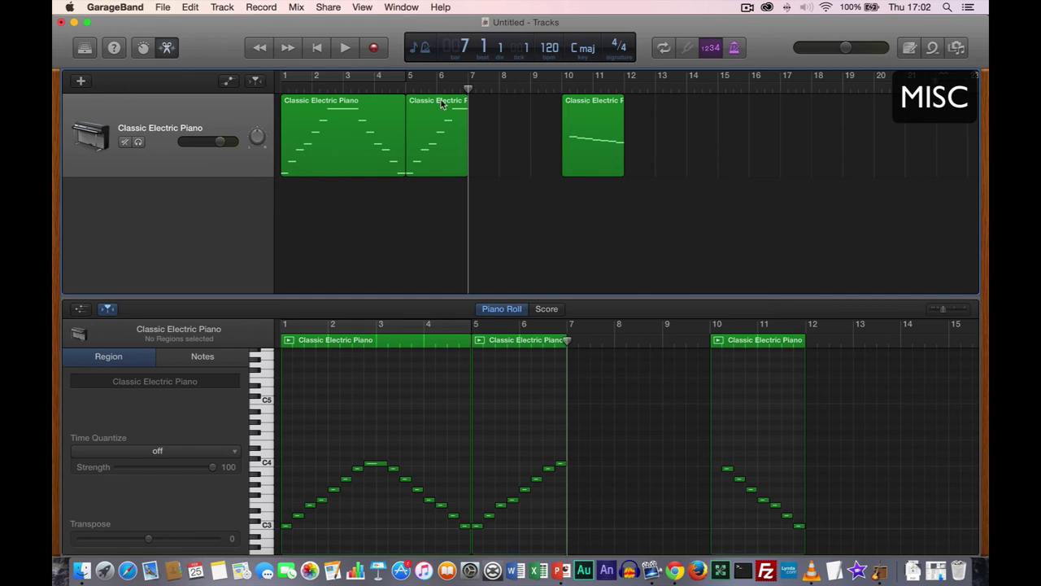
drag(584, 102, 491, 103)
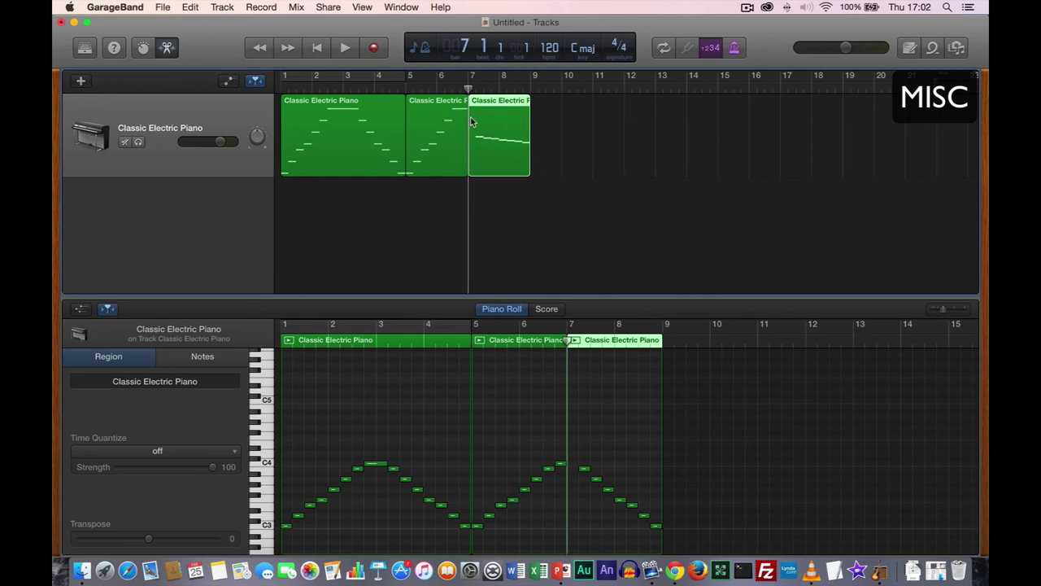
- Select both halves of the split Classic Electric Piano region, between bars 5 and 9, and join them into one region
drag(541, 223, 435, 154)
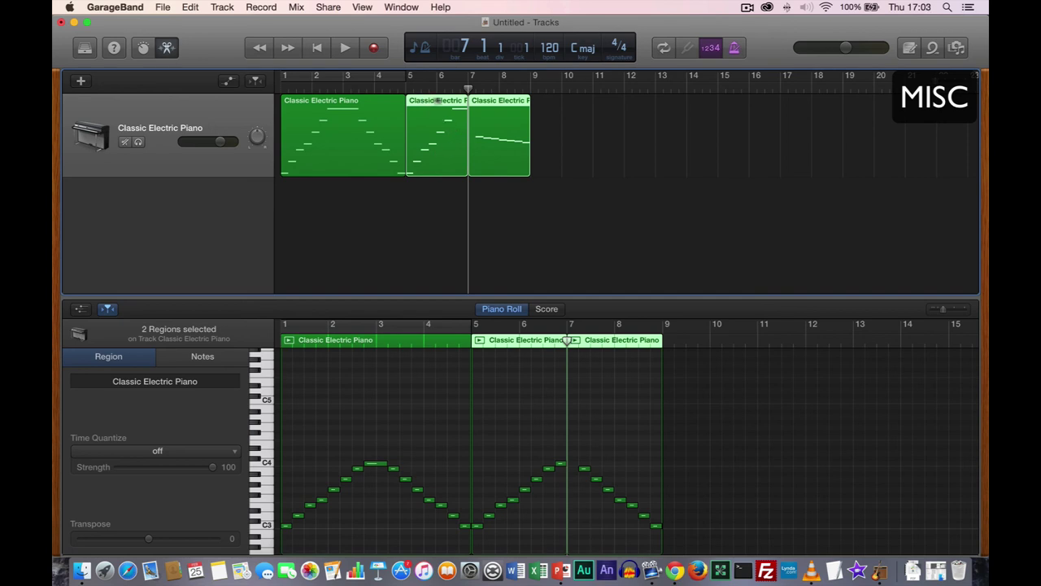
click(561, 151)
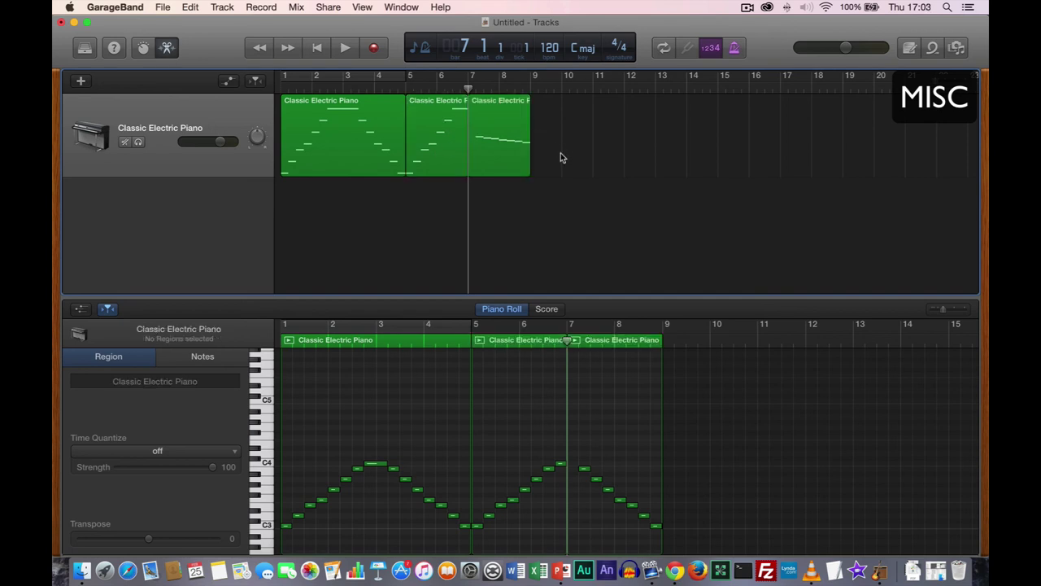
click(501, 99)
mouse_move(501, 98)
mouse_down()
mouse_move(521, 101)
mouse_move(500, 101)
mouse_up()
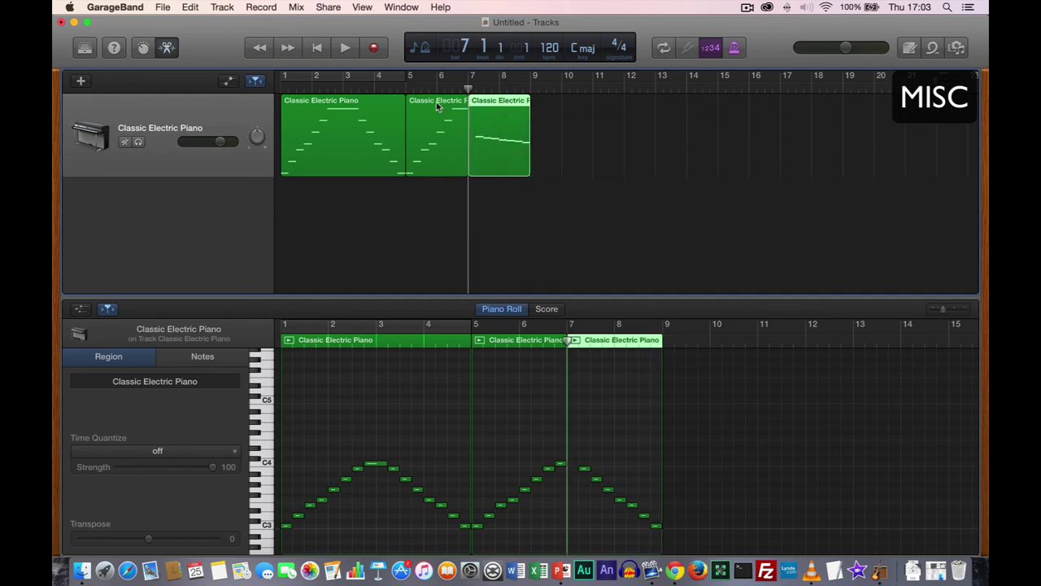
shift+click(436, 106)
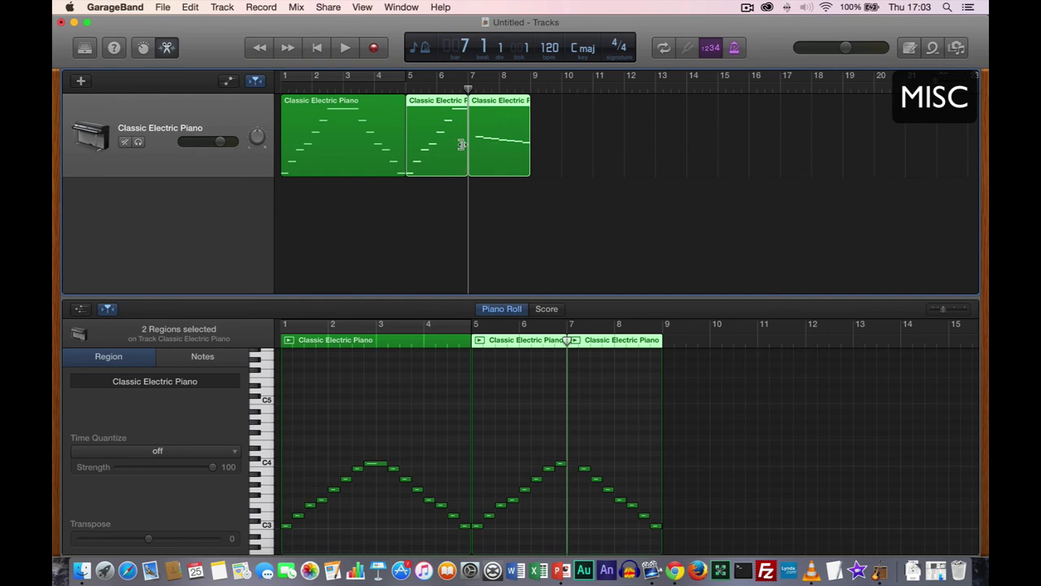
click(189, 7)
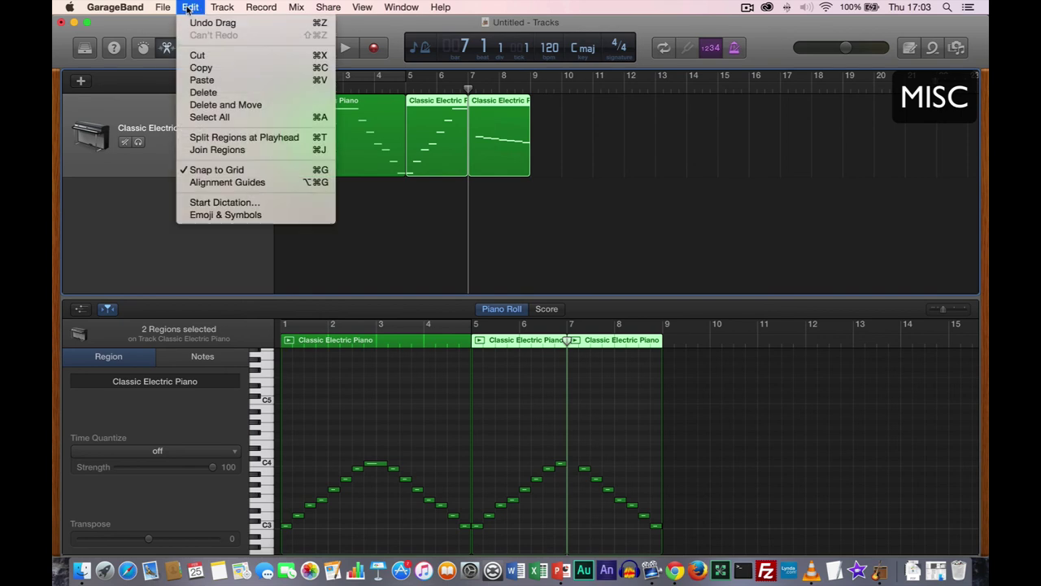
click(252, 150)
click(481, 204)
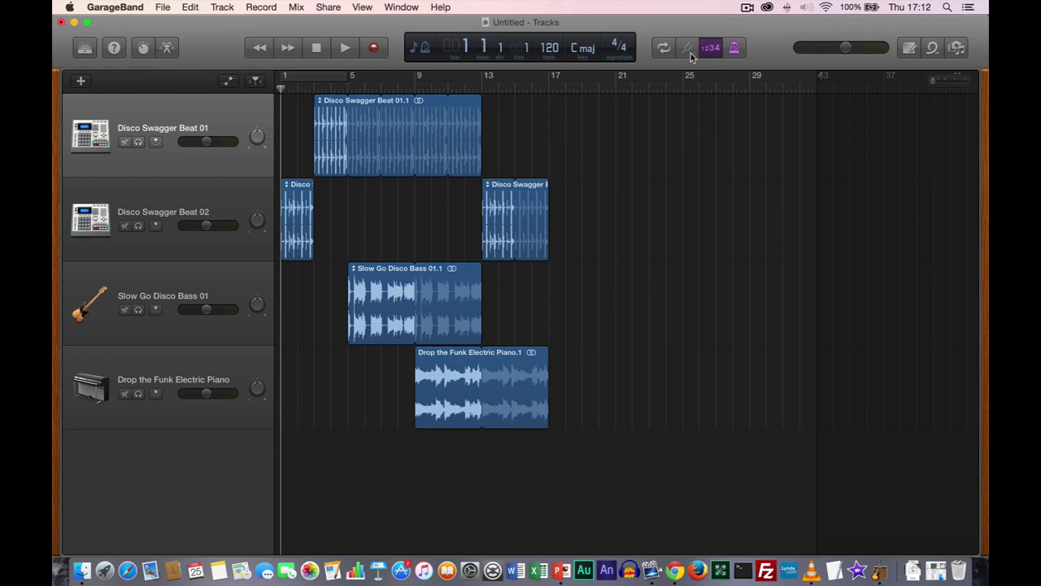
- Show the arrangement track in the Disco Swagger Beat project and add an Intro section from bar 1 to bar 5
click(222, 8)
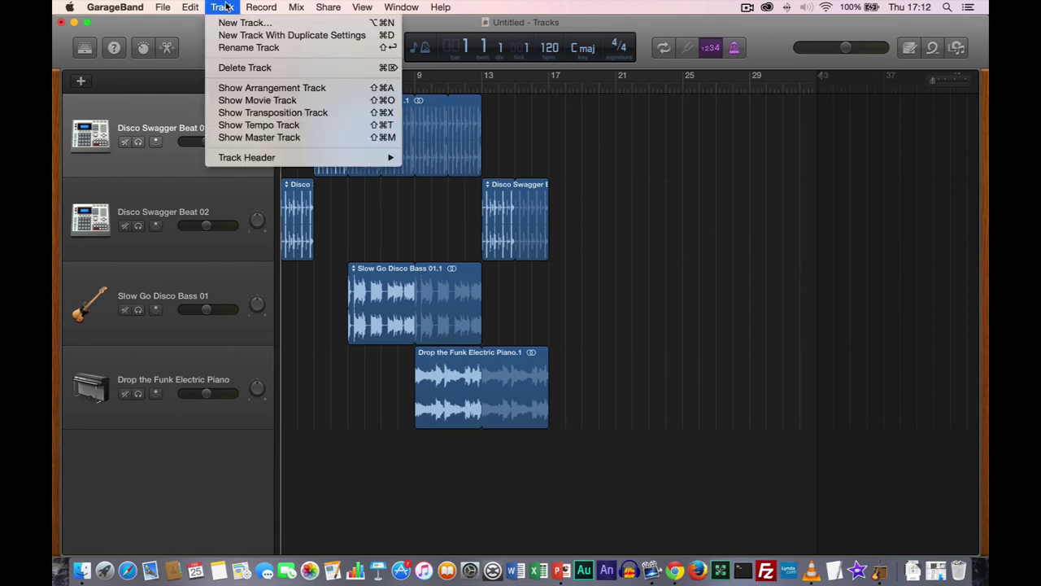
click(272, 88)
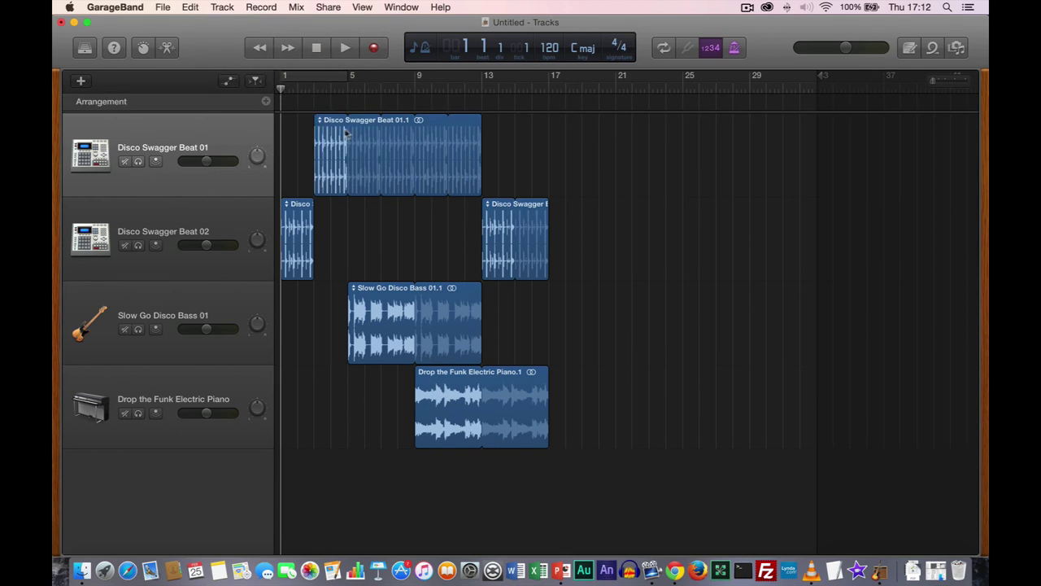
click(266, 102)
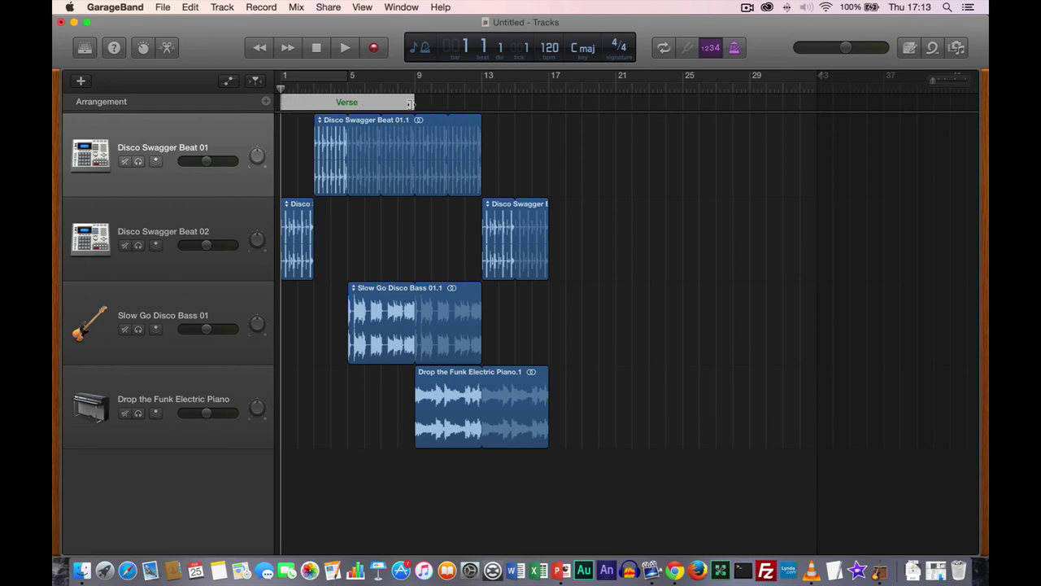
drag(407, 103, 340, 122)
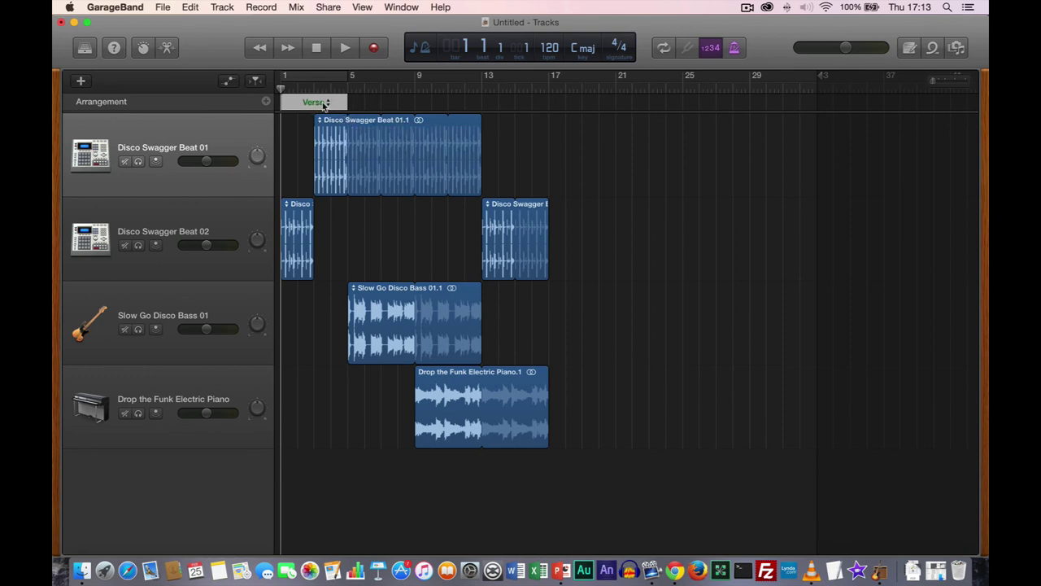
click(326, 103)
click(359, 108)
- Add a Verse section after the Intro and extend it to bar 17, the end of the loops
click(266, 102)
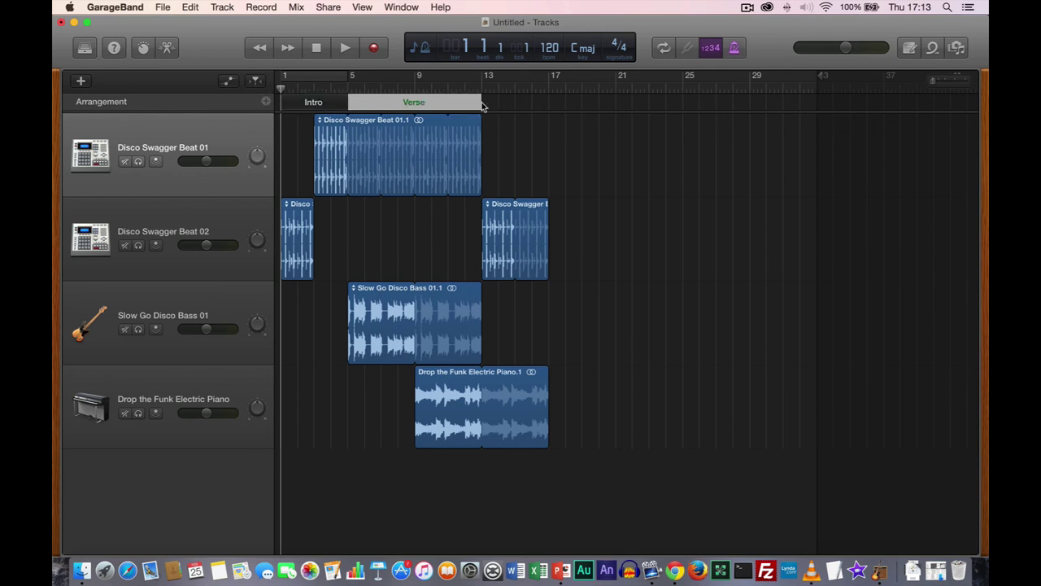
drag(476, 104, 546, 105)
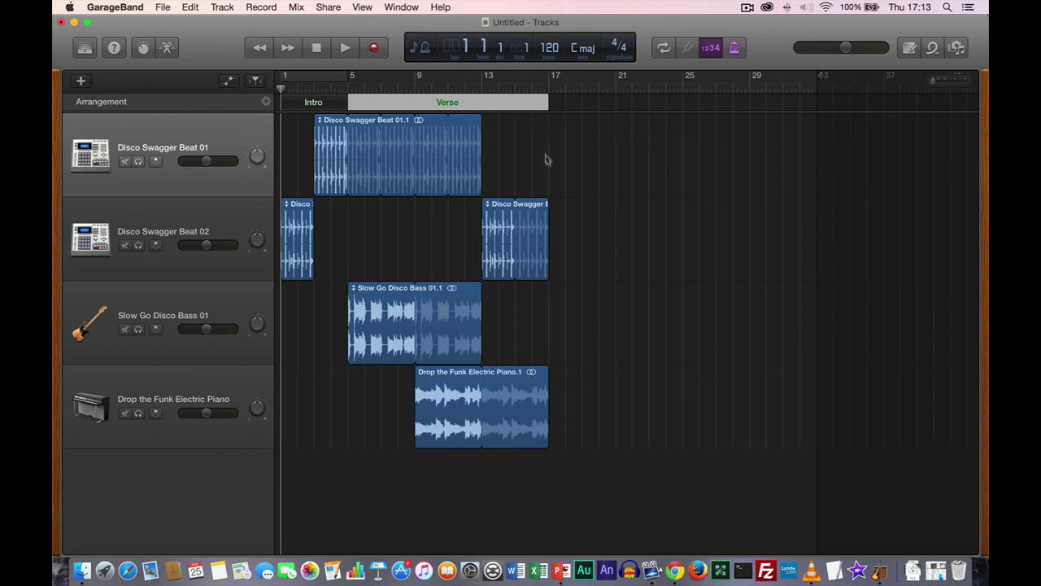
click(569, 169)
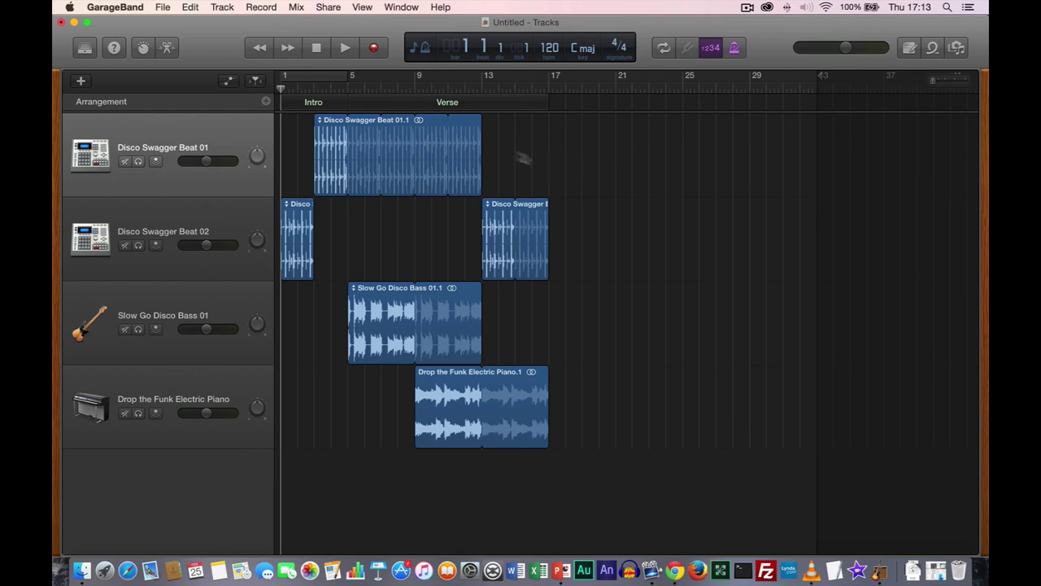
- Duplicate the Verse section with all its regions so that the copy starts at bar 17, keeping the name Verse
click(444, 104)
click(529, 108)
mouse_move(492, 102)
mouse_down()
mouse_move(595, 104)
mouse_move(543, 105)
mouse_move(574, 105)
mouse_move(547, 105)
mouse_move(557, 107)
mouse_up()
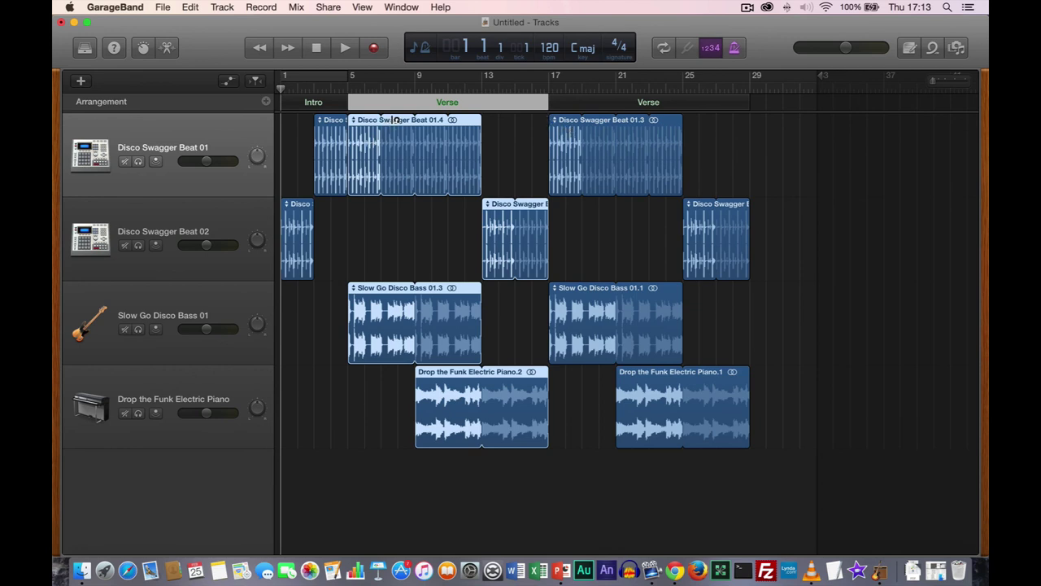
click(658, 104)
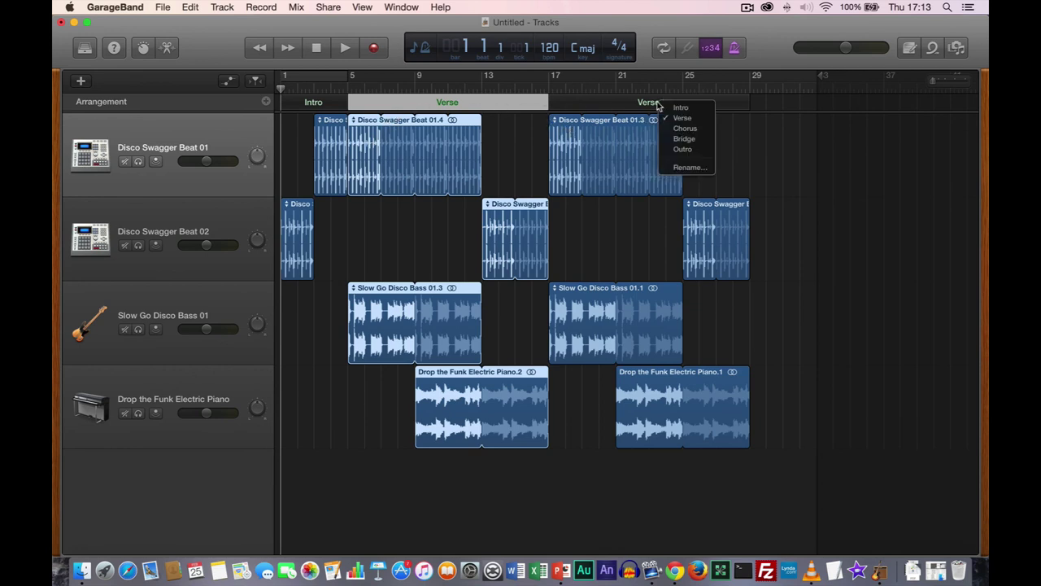
click(779, 161)
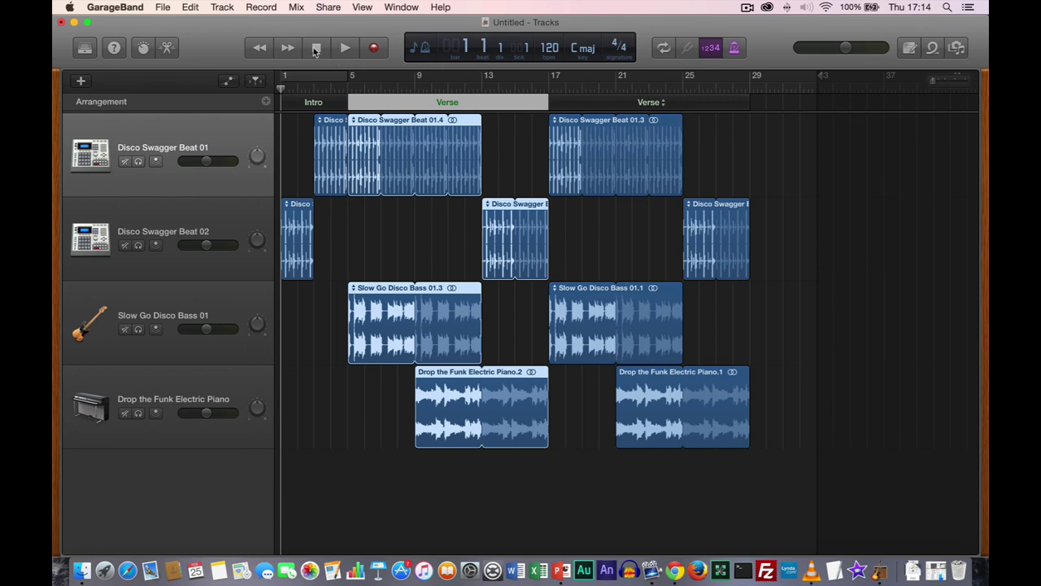
- Play the arrangement from the start into the second Verse and stop at about bar 22
click(345, 48)
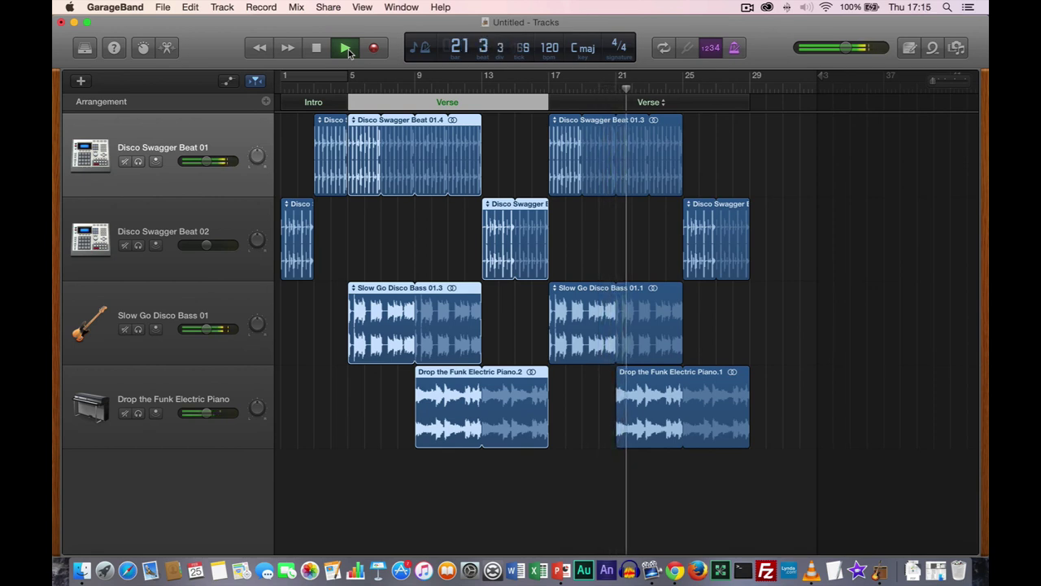
click(346, 49)
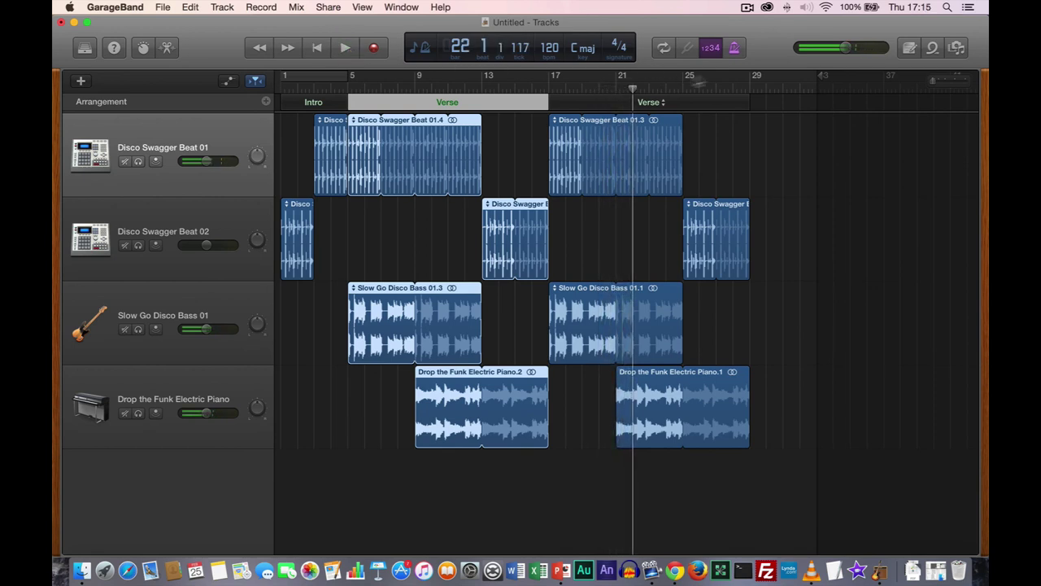